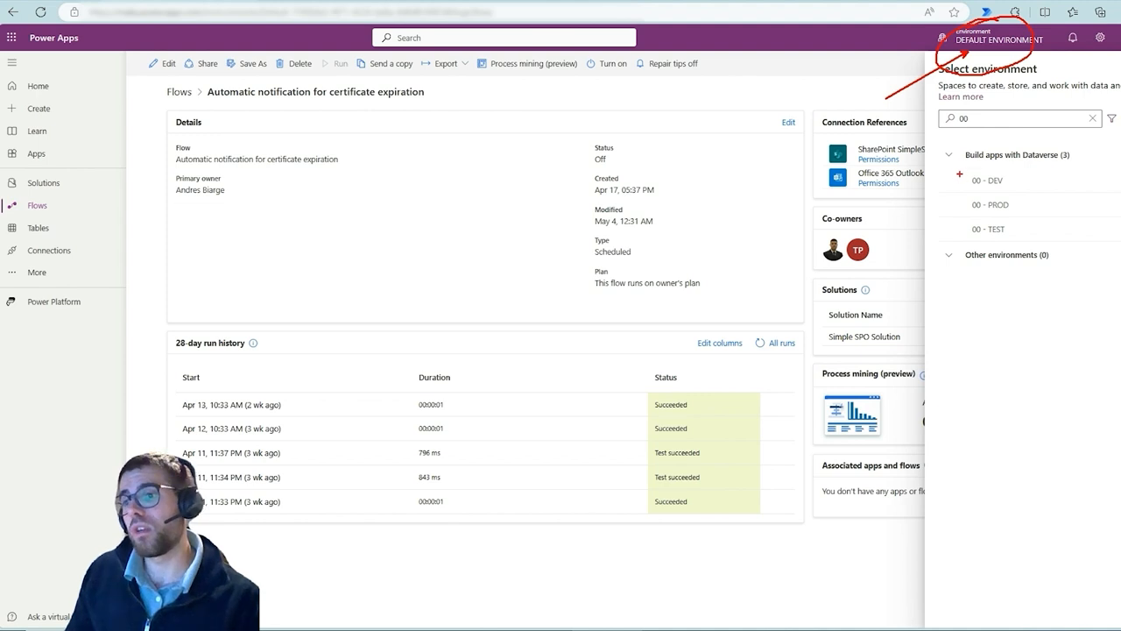
pyautogui.moveTo(948, 169); pyautogui.dragTo(1021, 236)
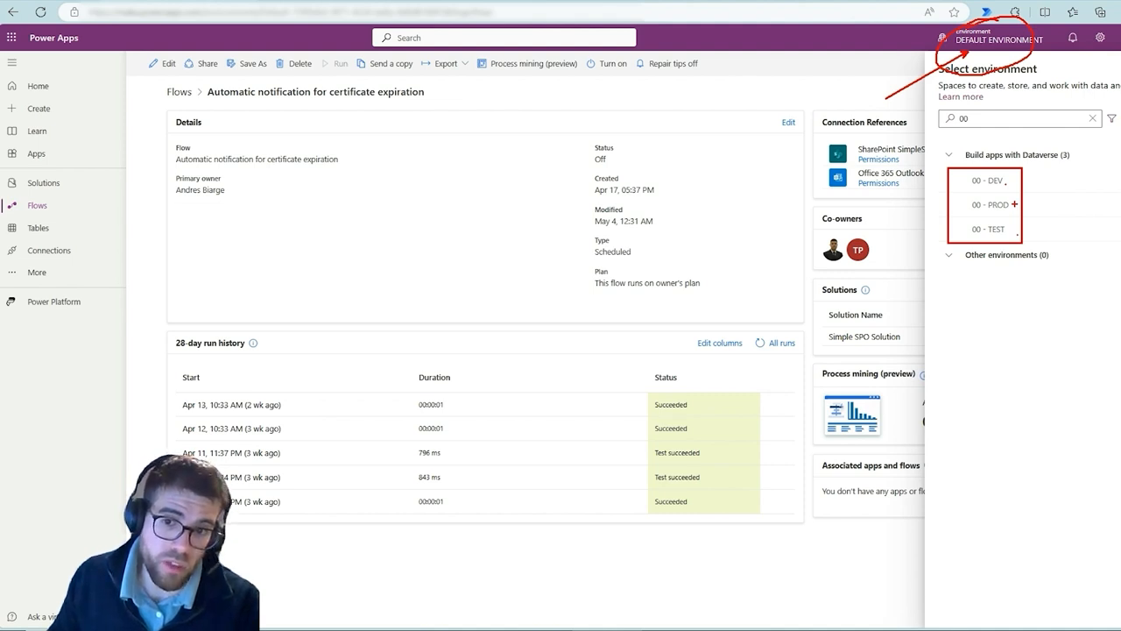
pyautogui.press('Escape')
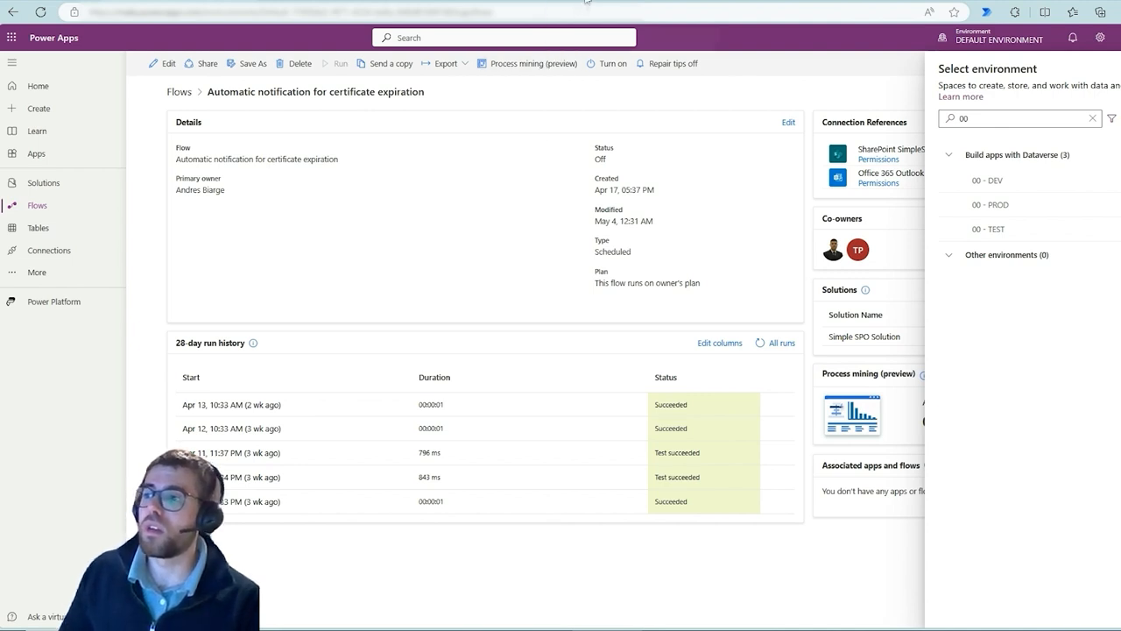
# Review the DEV and TEST SharePoint sites and the ALM overview article on Microsoft Learn
pyautogui.click(587, 1)
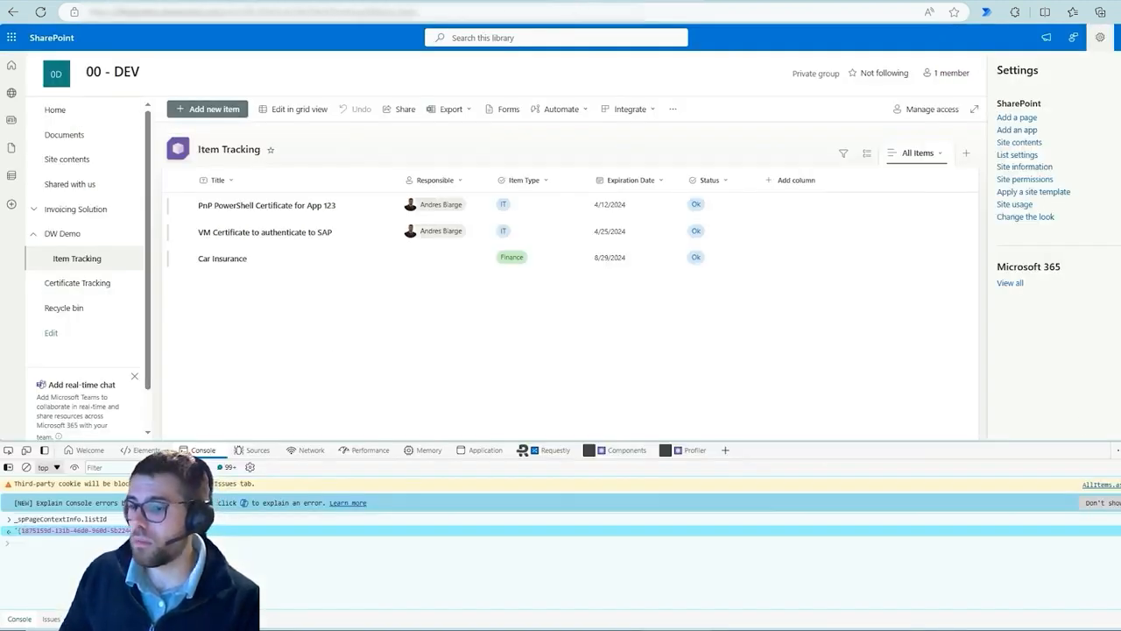
pyautogui.press('F12')
pyautogui.click(796, 1)
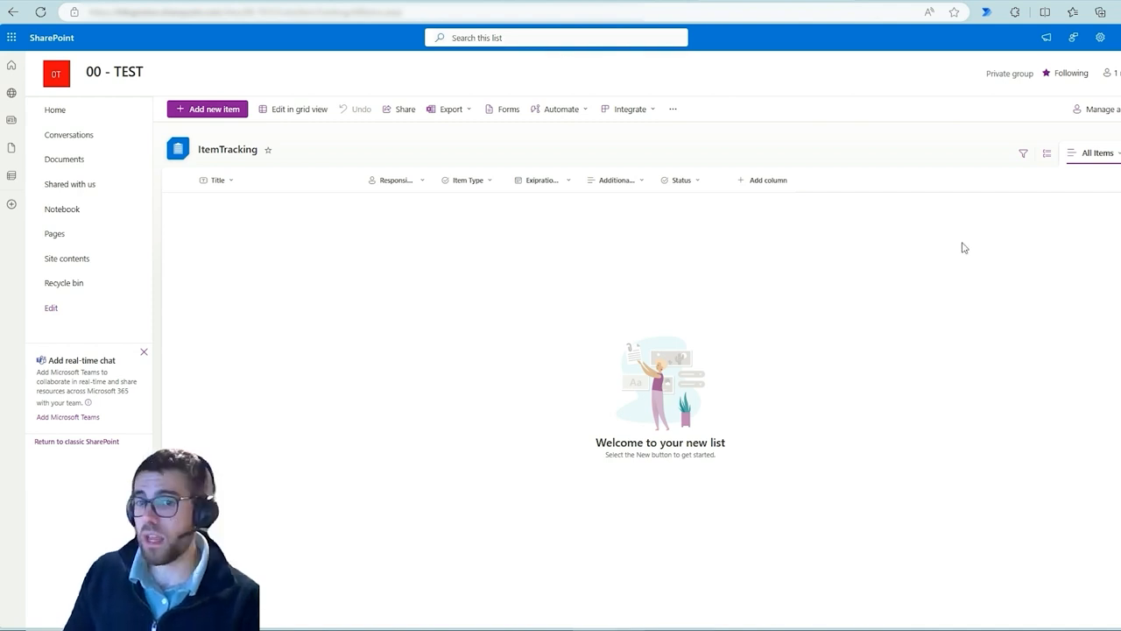
pyautogui.click(468, 2)
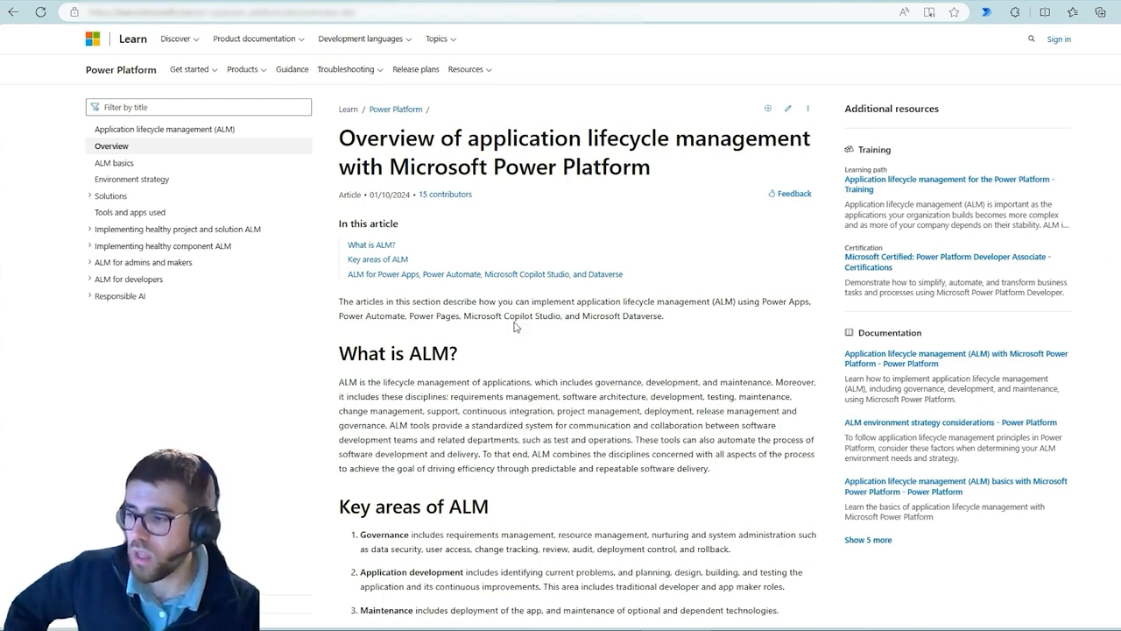
pyautogui.scroll(-5, 345, 361)
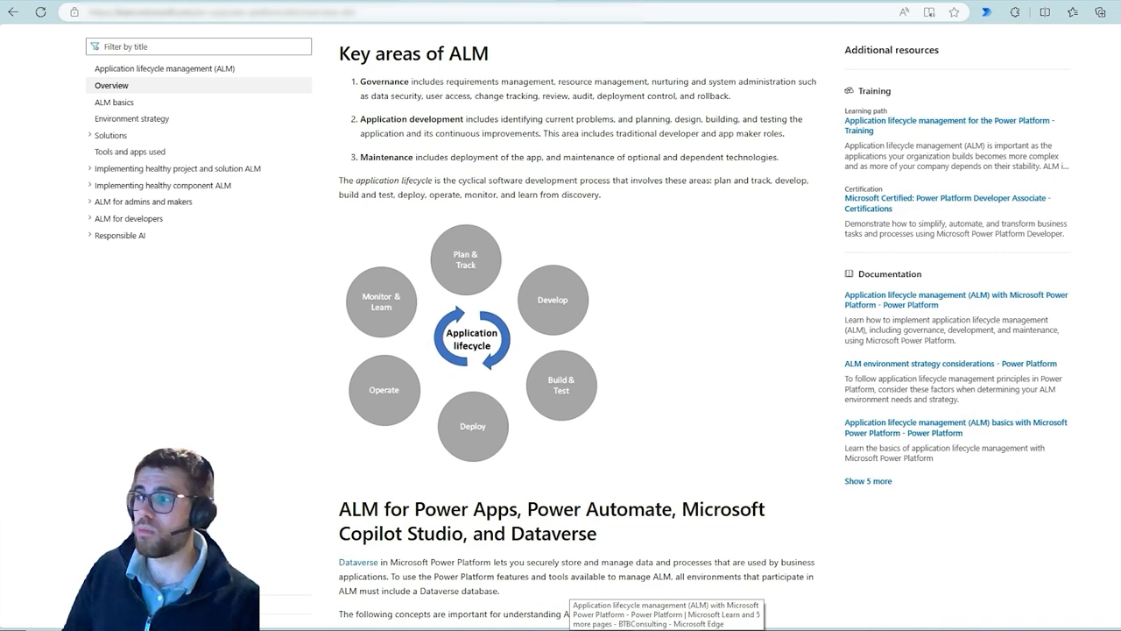
# Switch the Power Apps environment to 00 - DEV
pyautogui.click(166, 1)
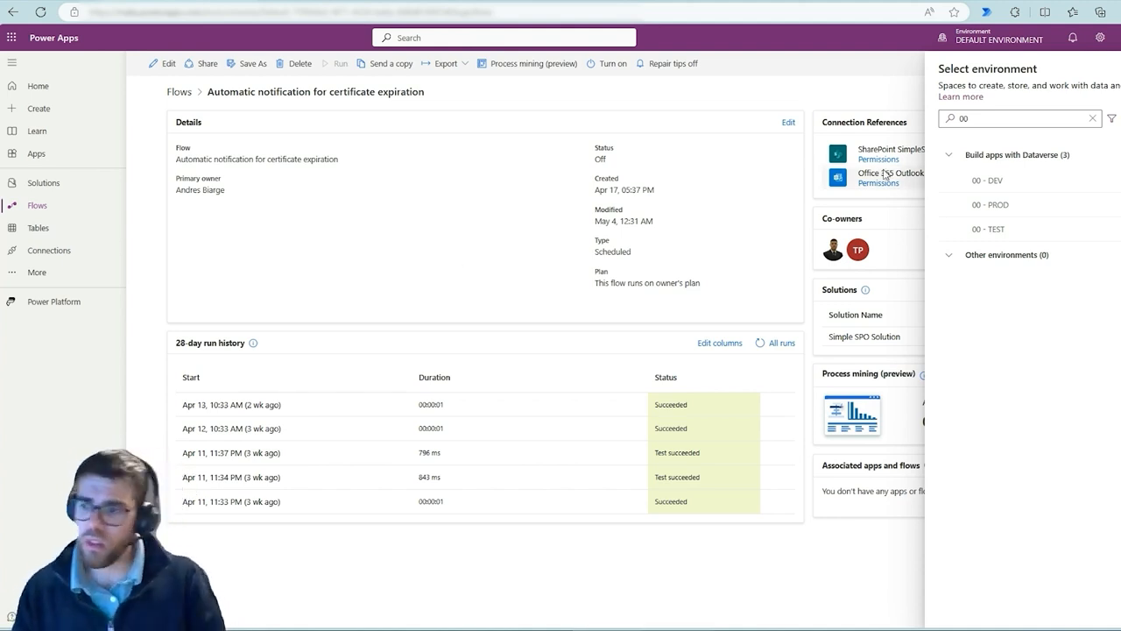
pyautogui.click(997, 191)
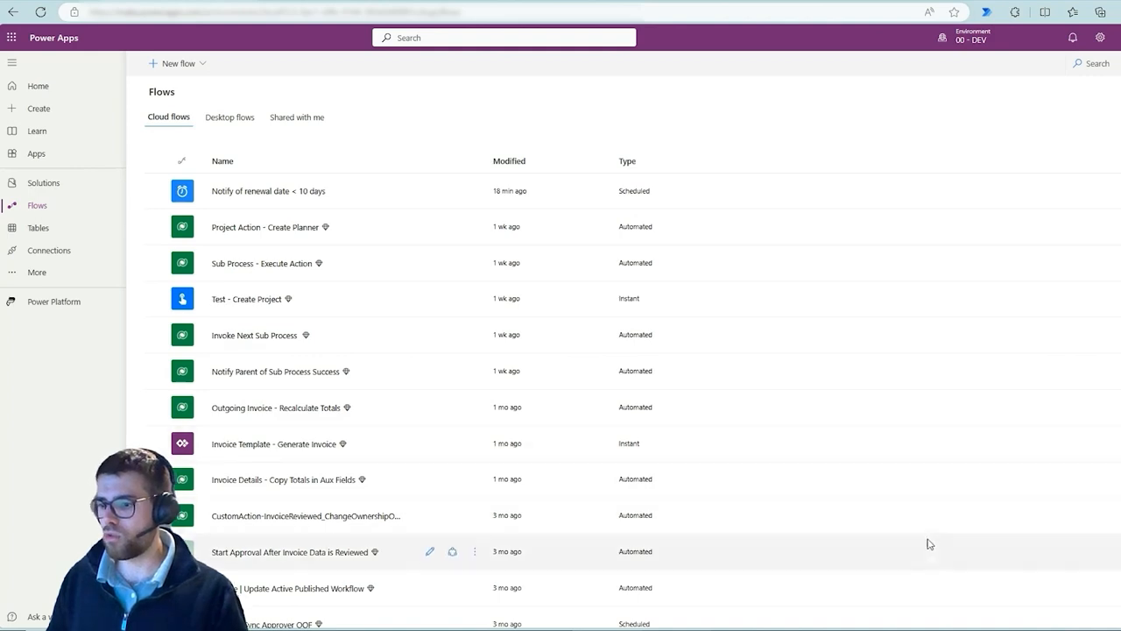
# Filter the environment picker by "00" and capture a screenshot of the filtered environment list
pyautogui.click(771, 629)
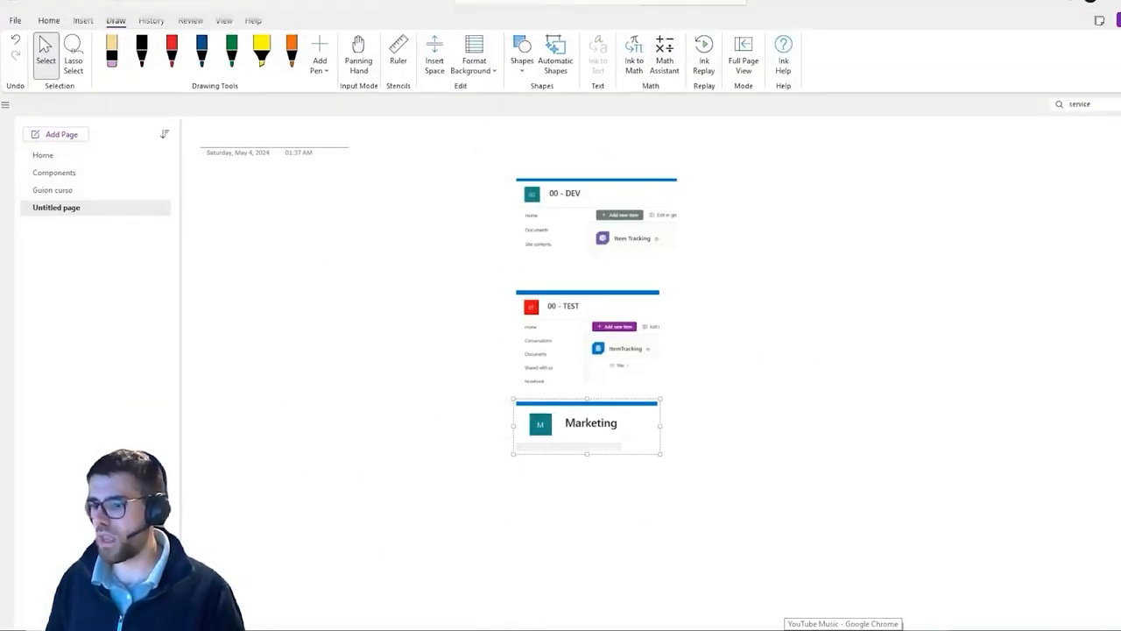
pyautogui.click(876, 629)
pyautogui.click(969, 44)
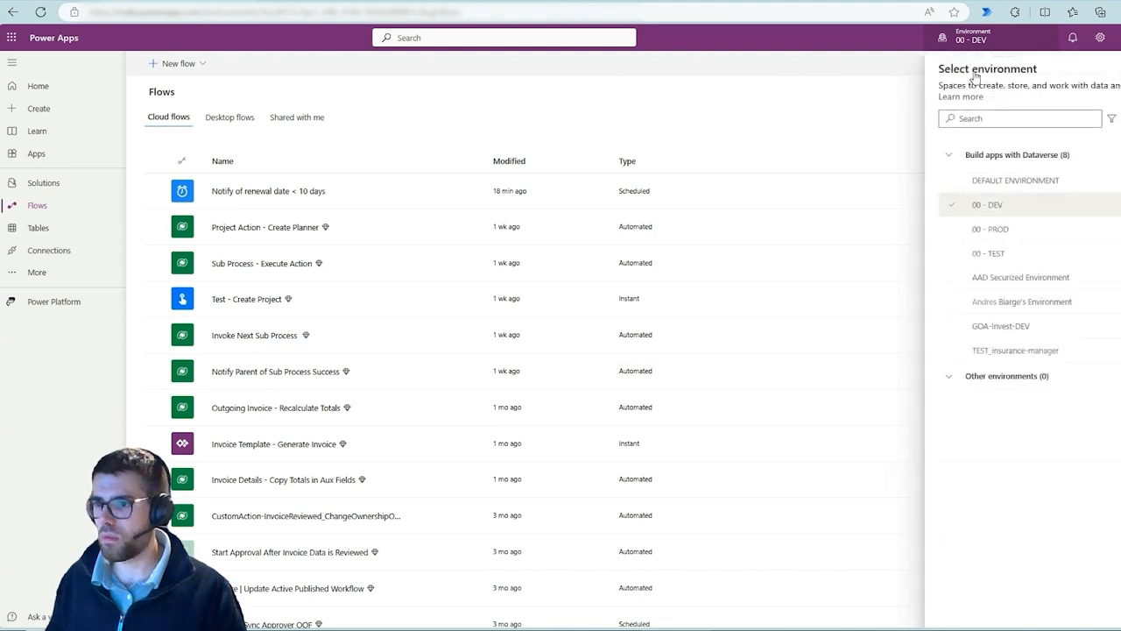
pyautogui.click(984, 117)
pyautogui.write('00')
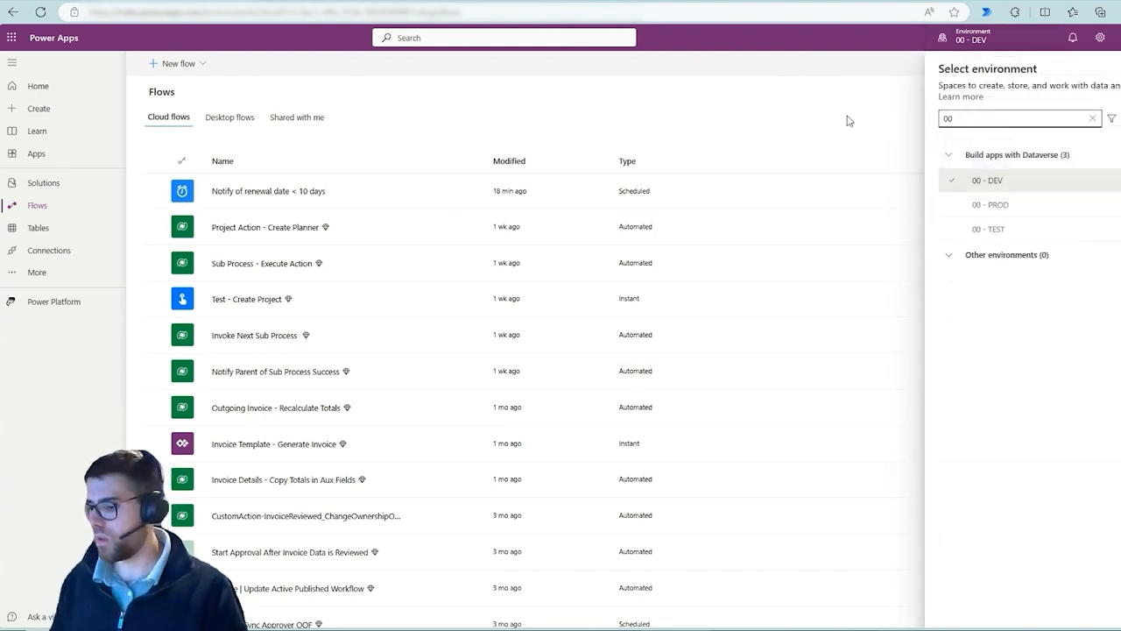
pyautogui.press('super+shift+s')
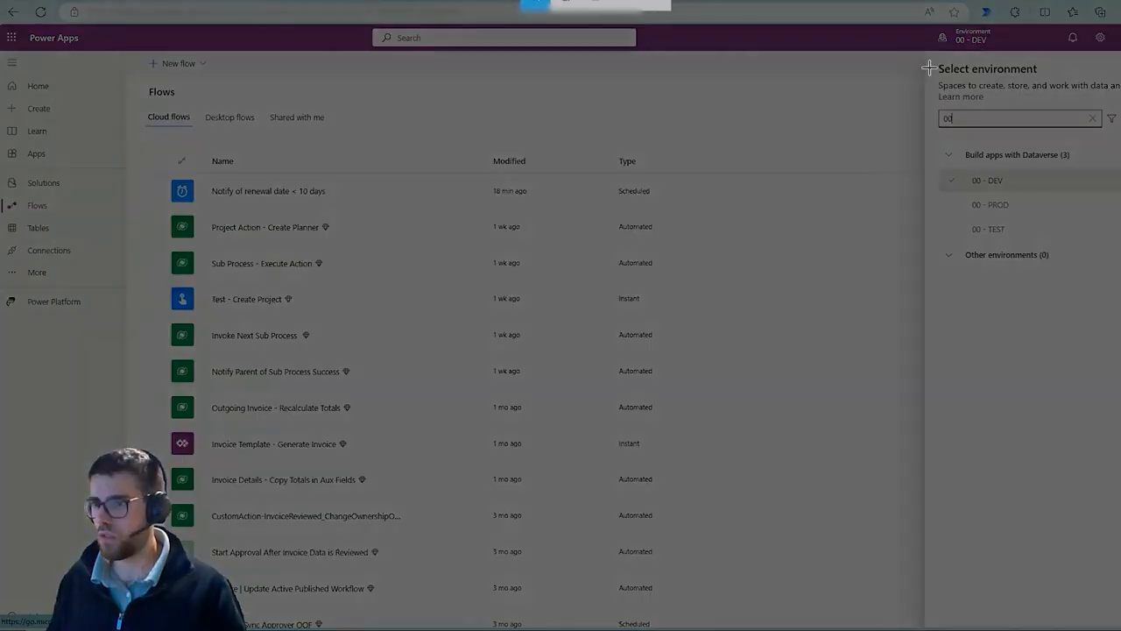
pyautogui.moveTo(937, 143); pyautogui.dragTo(1106, 257)
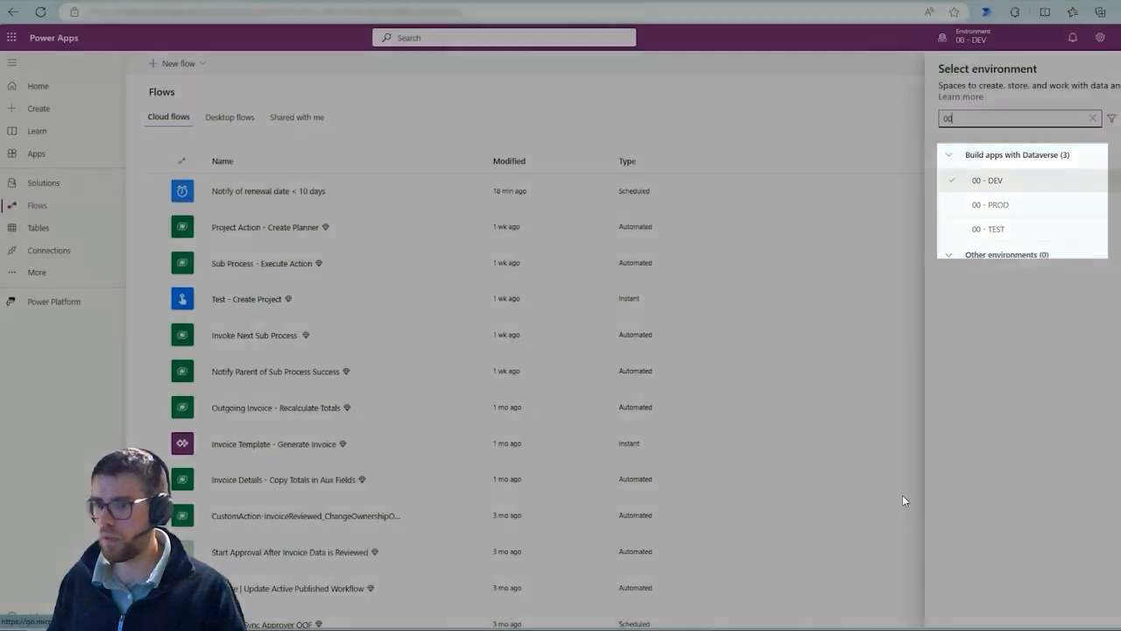
# Paste the environment list screenshot onto the notes page beside the site screenshots
pyautogui.hotkey('alt', 'Tab')
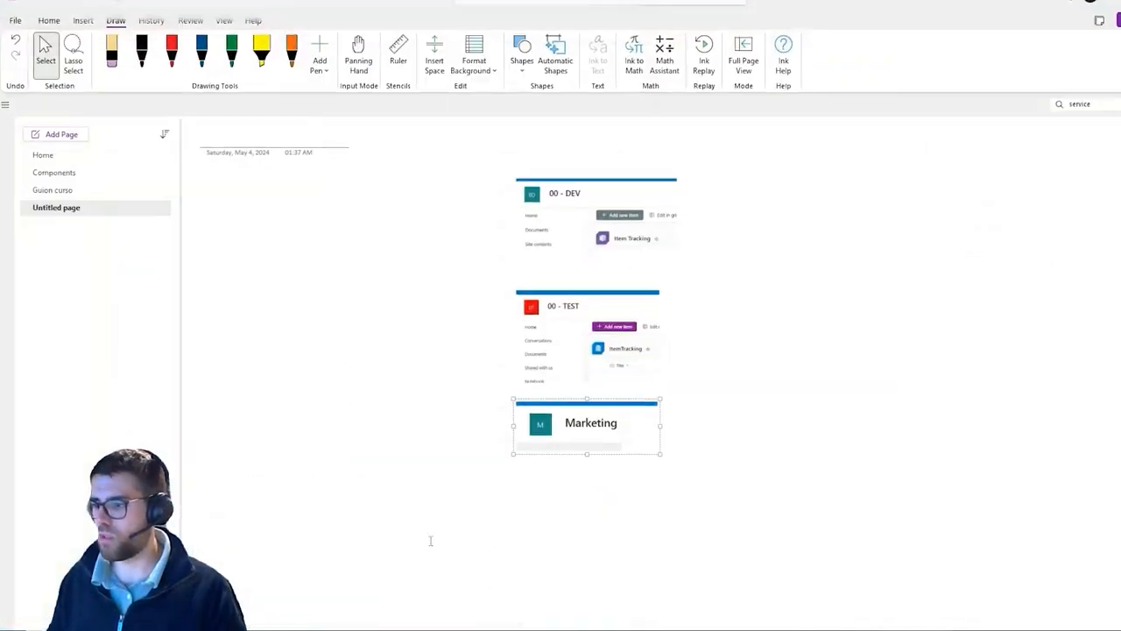
pyautogui.click(294, 246)
pyautogui.hotkey('ctrl', 'v')
pyautogui.moveTo(371, 304); pyautogui.dragTo(346, 279)
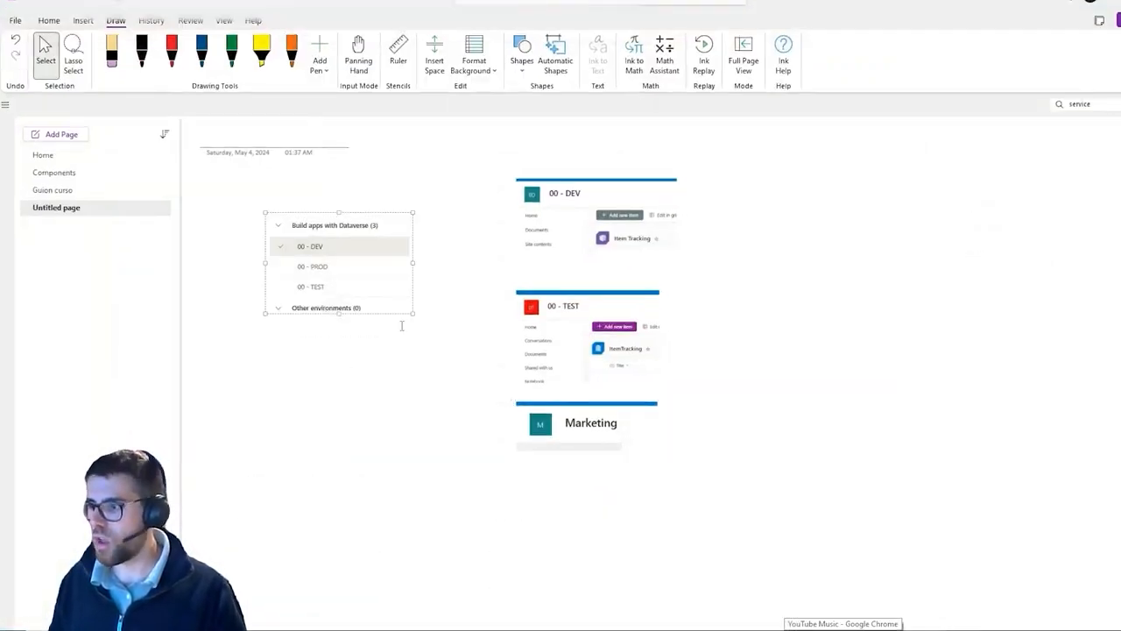
pyautogui.click(406, 355)
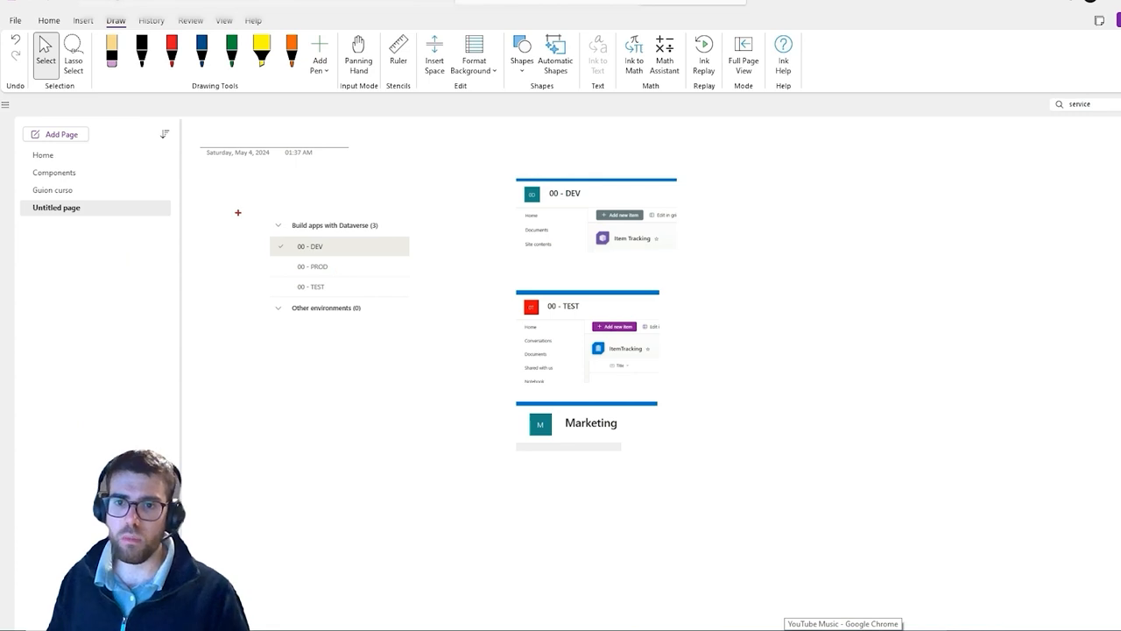
pyautogui.moveTo(238, 213); pyautogui.dragTo(418, 362)
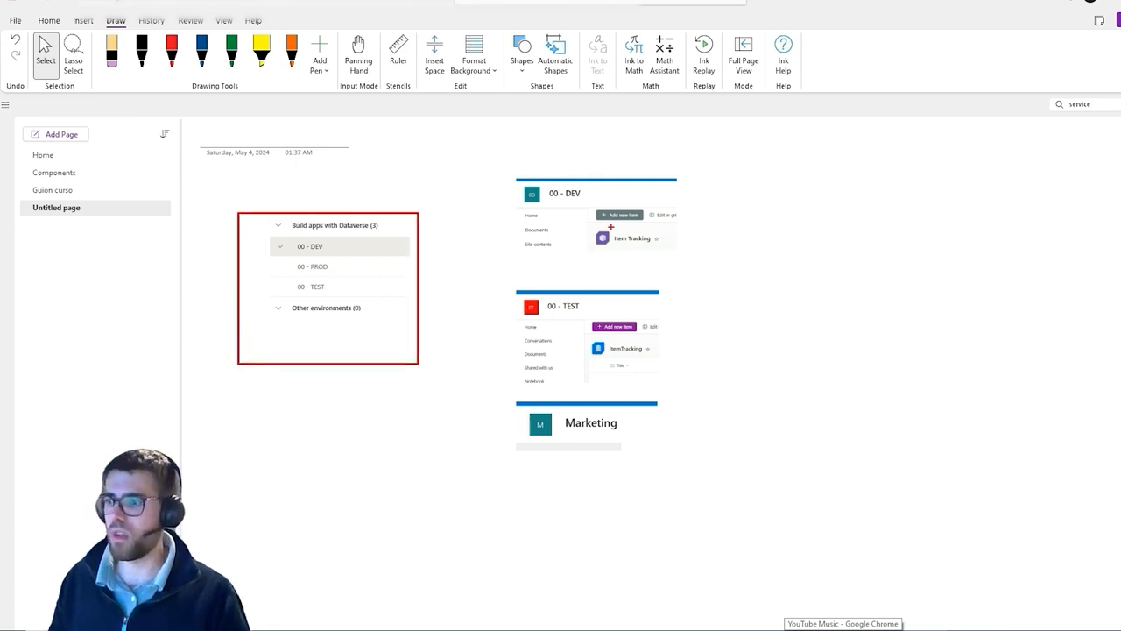
pyautogui.moveTo(653, 222); pyautogui.dragTo(611, 227)
pyautogui.moveTo(641, 307); pyautogui.dragTo(624, 310)
pyautogui.moveTo(715, 418); pyautogui.dragTo(619, 429)
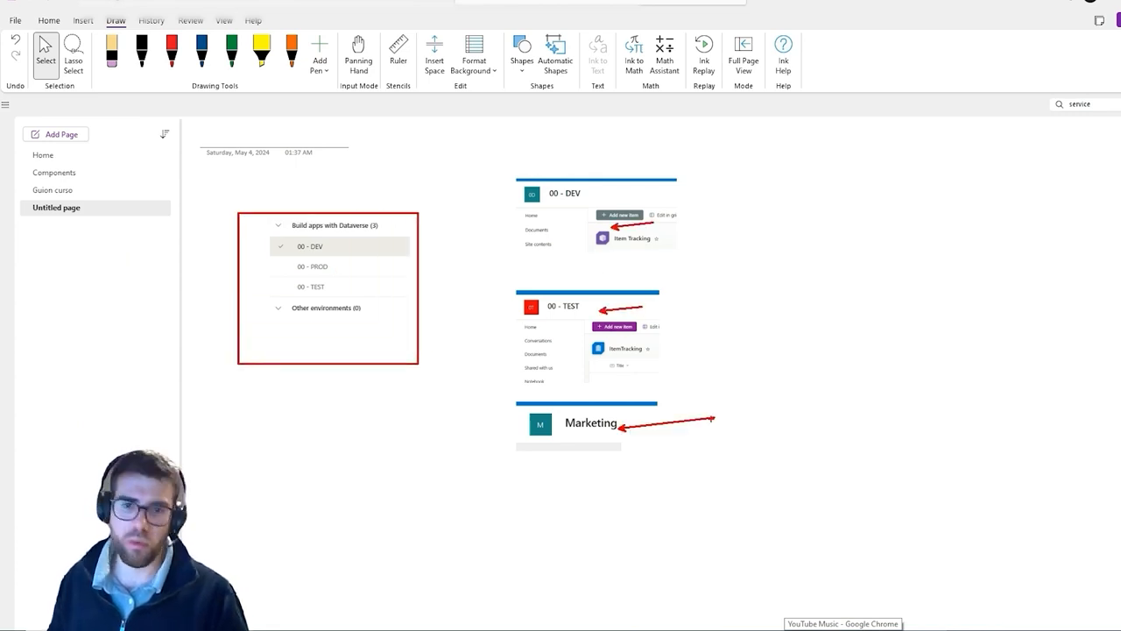
pyautogui.press('Escape')
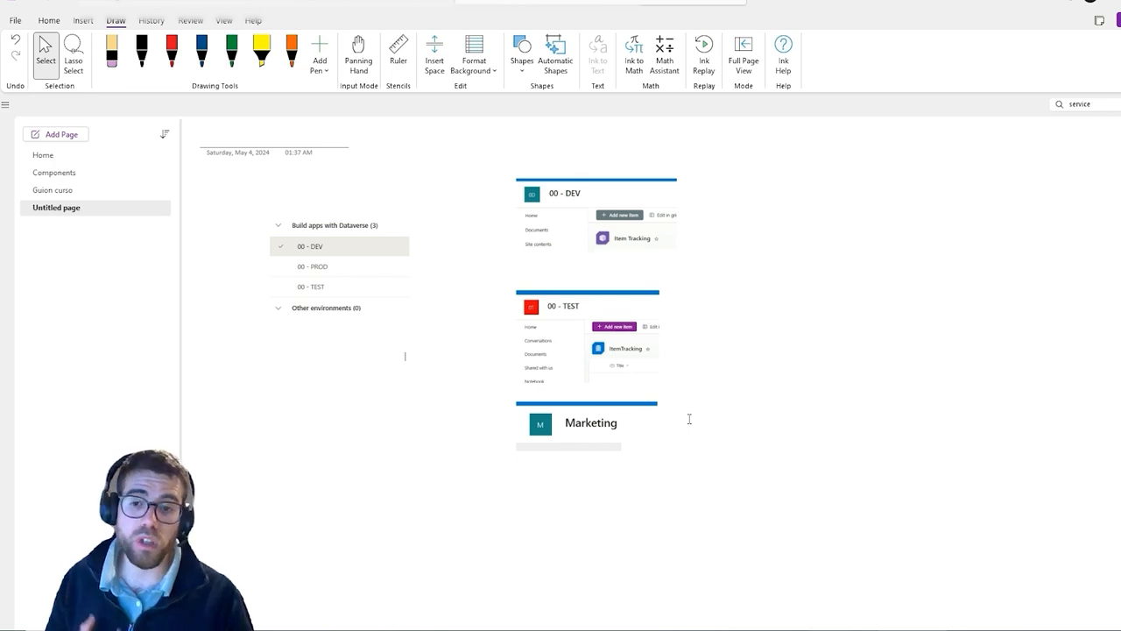
pyautogui.click(593, 258)
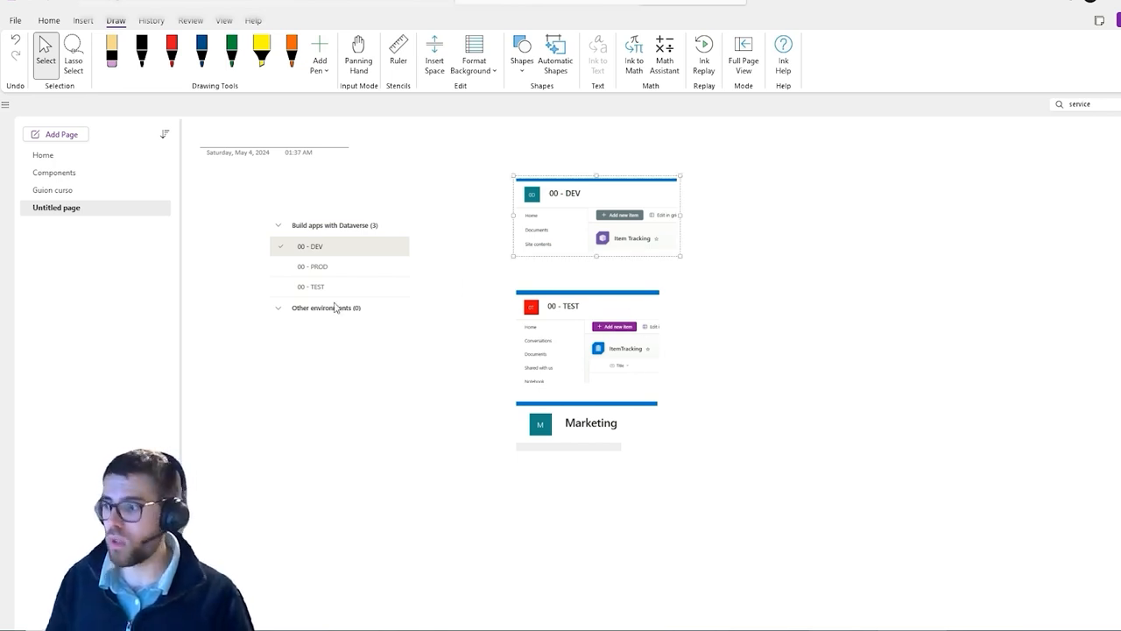
pyautogui.click(317, 279)
pyautogui.press('Delete')
pyautogui.click(544, 233)
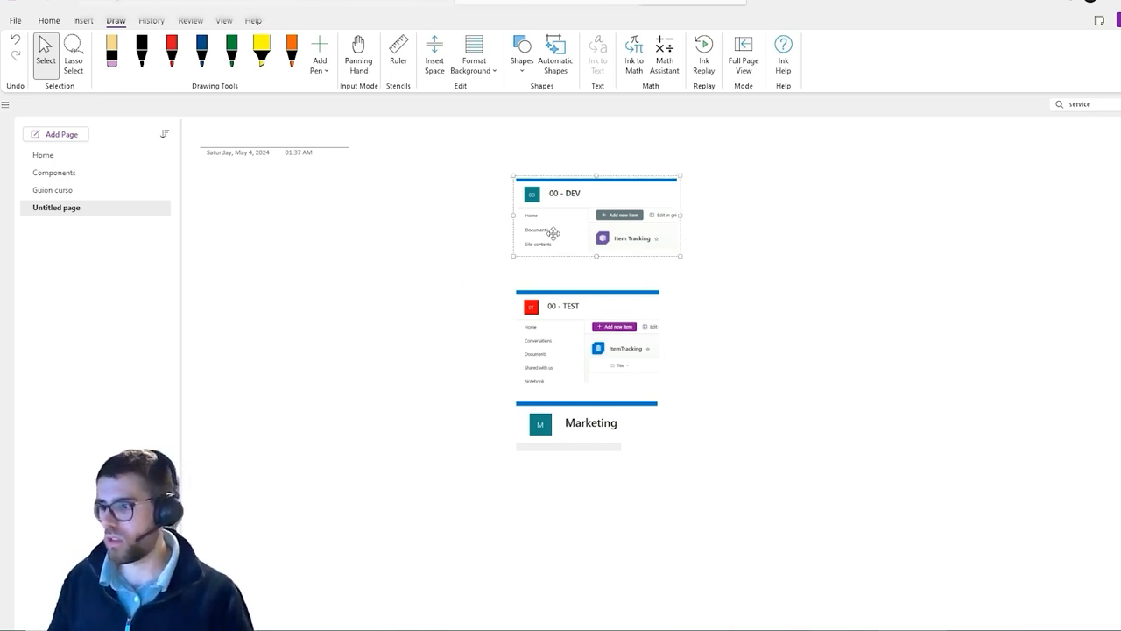
pyautogui.hotkey('ctrl', 'z')
# Rearrange the screenshots so the DEV, TEST and Marketing sites sit in a row with the environment list below left
pyautogui.moveTo(358, 260); pyautogui.dragTo(249, 416)
pyautogui.moveTo(563, 227); pyautogui.dragTo(474, 276)
pyautogui.moveTo(575, 355); pyautogui.dragTo(747, 280)
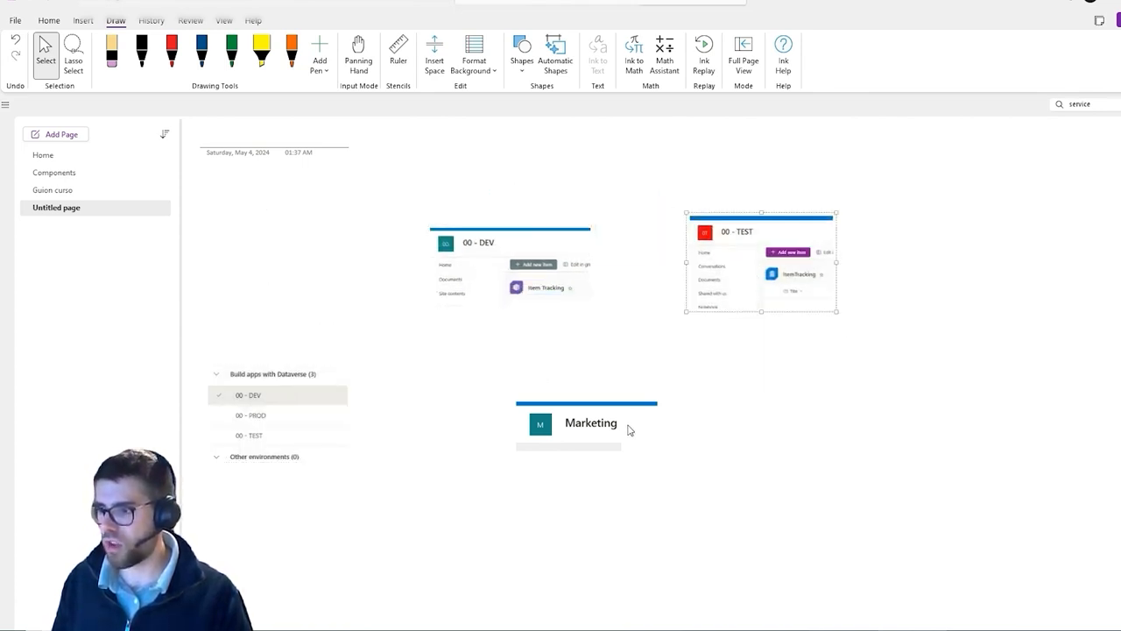
pyautogui.moveTo(630, 430); pyautogui.dragTo(955, 263)
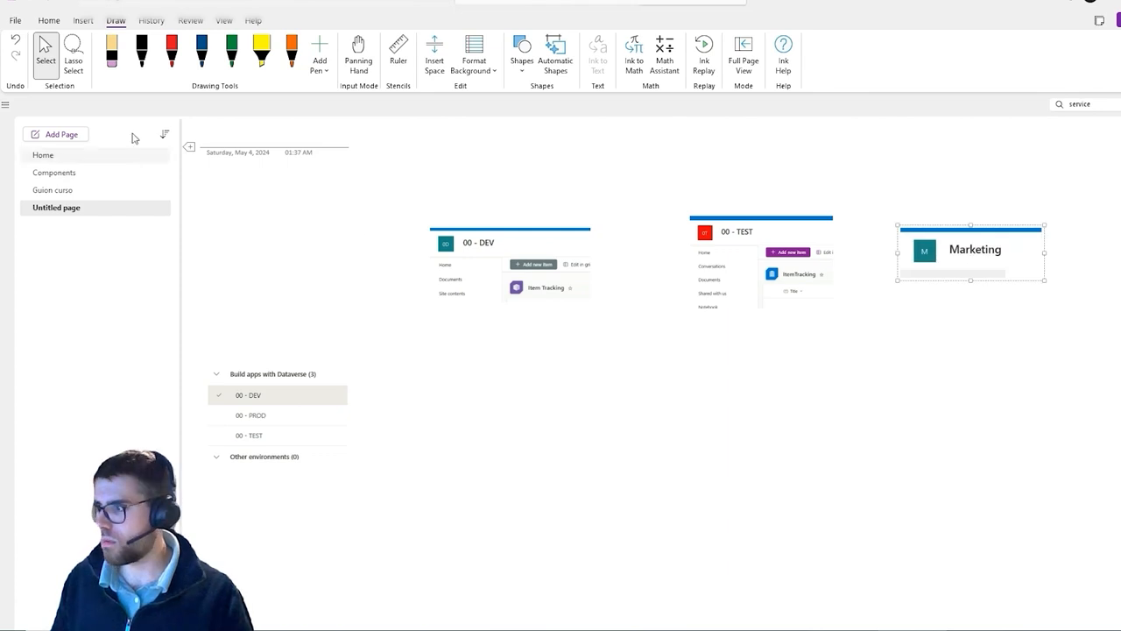
# Handwrite the headings DEV, TEST and PROD above the three site screenshots with the black pen
pyautogui.click(140, 53)
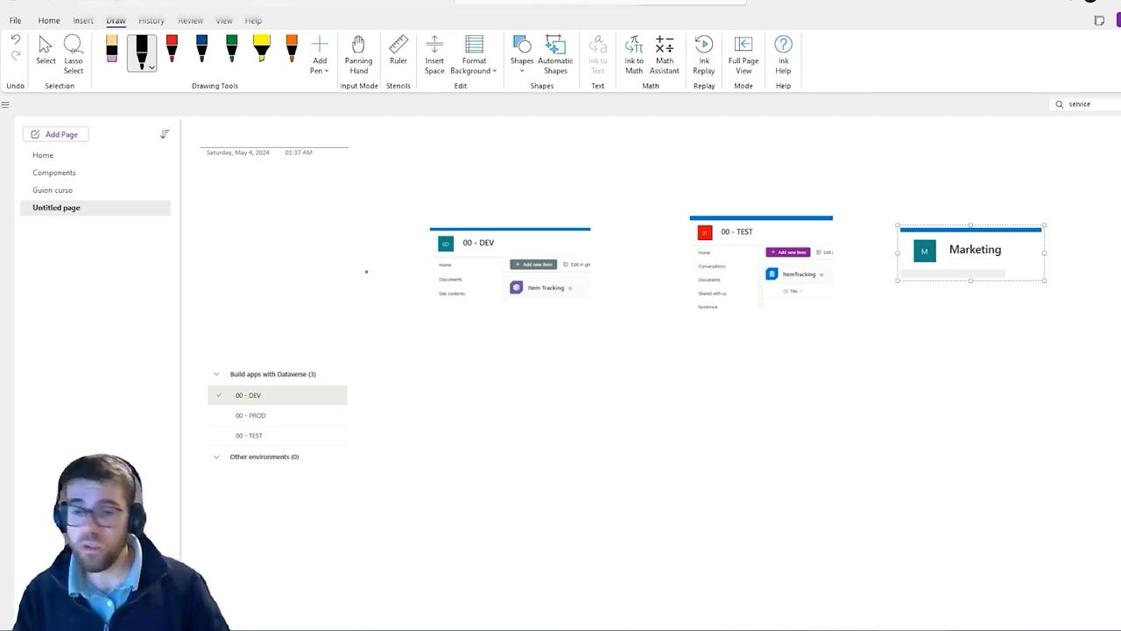
pyautogui.moveTo(465, 144)
pyautogui.mouseDown()
pyautogui.moveTo(465, 168)
pyautogui.moveTo(455, 166)
pyautogui.moveTo(488, 168)
pyautogui.moveTo(489, 145)
pyautogui.mouseUp()
pyautogui.moveTo(479, 157); pyautogui.dragTo(500, 148)
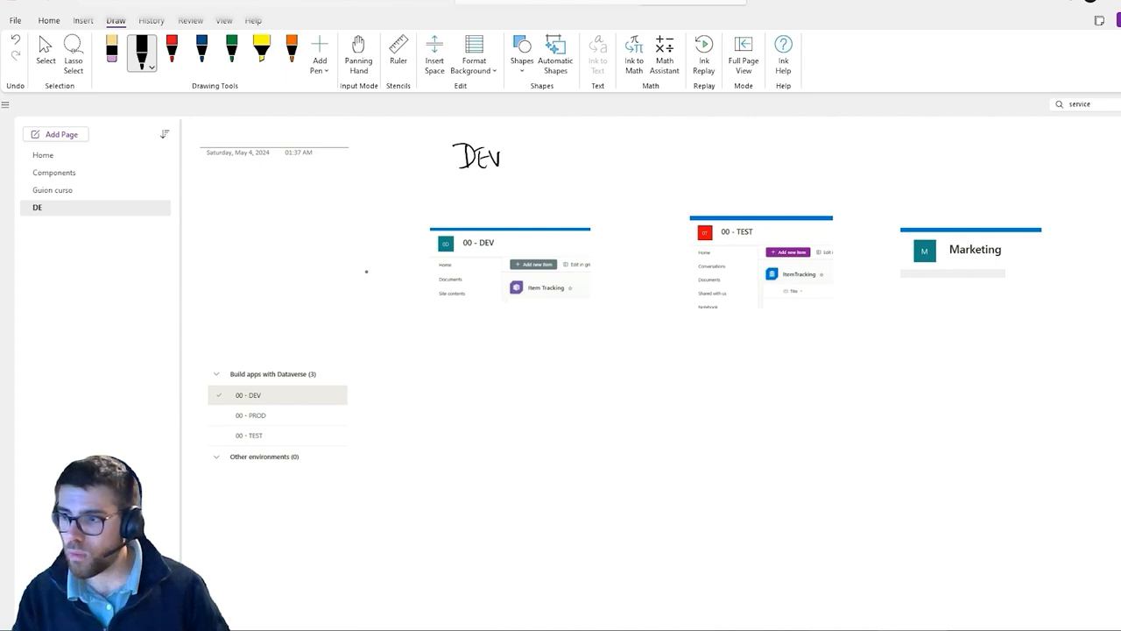
pyautogui.moveTo(709, 151); pyautogui.dragTo(729, 148)
pyautogui.moveTo(722, 149)
pyautogui.mouseDown()
pyautogui.moveTo(724, 169)
pyautogui.moveTo(765, 151)
pyautogui.mouseUp()
pyautogui.moveTo(759, 152); pyautogui.dragTo(759, 168)
pyautogui.moveTo(925, 154); pyautogui.dragTo(925, 171)
pyautogui.moveTo(925, 152); pyautogui.dragTo(943, 172)
pyautogui.moveTo(942, 152)
pyautogui.mouseDown()
pyautogui.moveTo(955, 172)
pyautogui.moveTo(963, 159)
pyautogui.mouseUp()
pyautogui.moveTo(977, 155); pyautogui.dragTo(977, 174)
pyautogui.moveTo(978, 155); pyautogui.dragTo(978, 173)
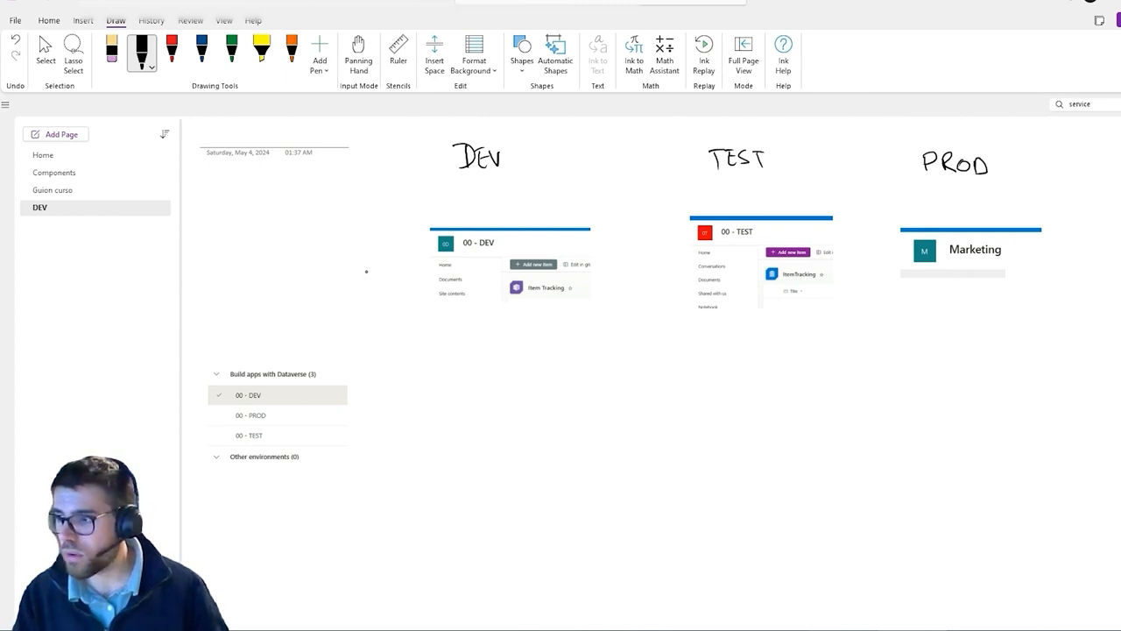
# Draw a box around each environment's screenshot and a horizontal divider across each box
pyautogui.moveTo(419, 204)
pyautogui.mouseDown()
pyautogui.moveTo(541, 203)
pyautogui.moveTo(503, 446)
pyautogui.mouseUp()
pyautogui.moveTo(564, 203)
pyautogui.mouseDown()
pyautogui.moveTo(631, 403)
pyautogui.moveTo(537, 442)
pyautogui.mouseUp()
pyautogui.moveTo(677, 205); pyautogui.dragTo(699, 424)
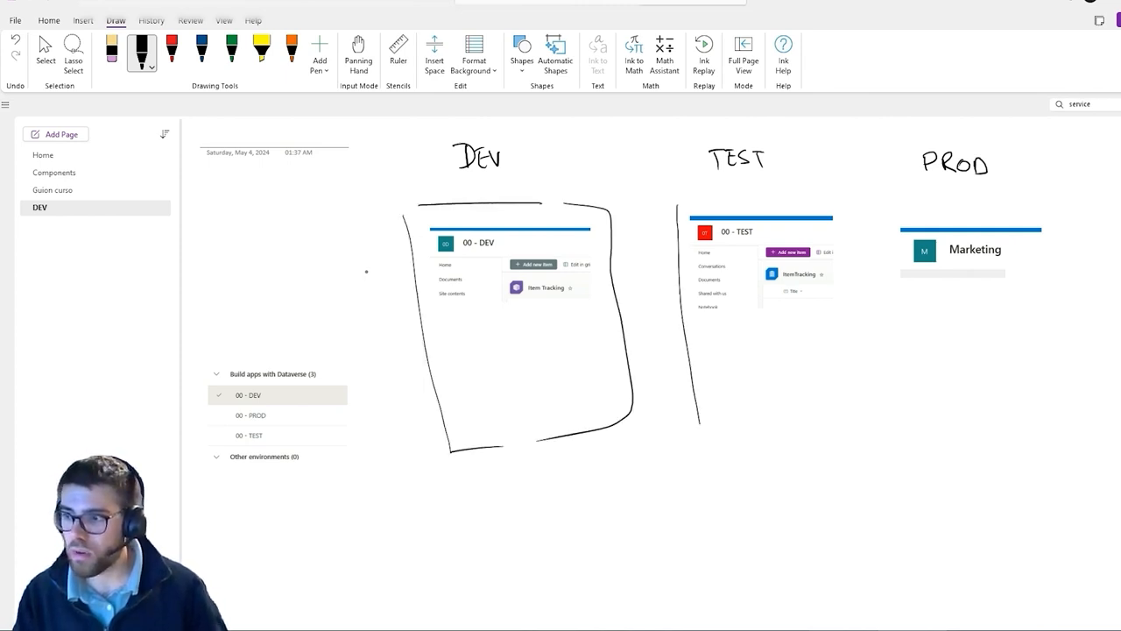
pyautogui.moveTo(675, 203)
pyautogui.mouseDown()
pyautogui.moveTo(839, 395)
pyautogui.moveTo(743, 442)
pyautogui.mouseUp()
pyautogui.moveTo(880, 214)
pyautogui.mouseDown()
pyautogui.moveTo(923, 435)
pyautogui.moveTo(999, 214)
pyautogui.moveTo(970, 417)
pyautogui.moveTo(946, 422)
pyautogui.mouseUp()
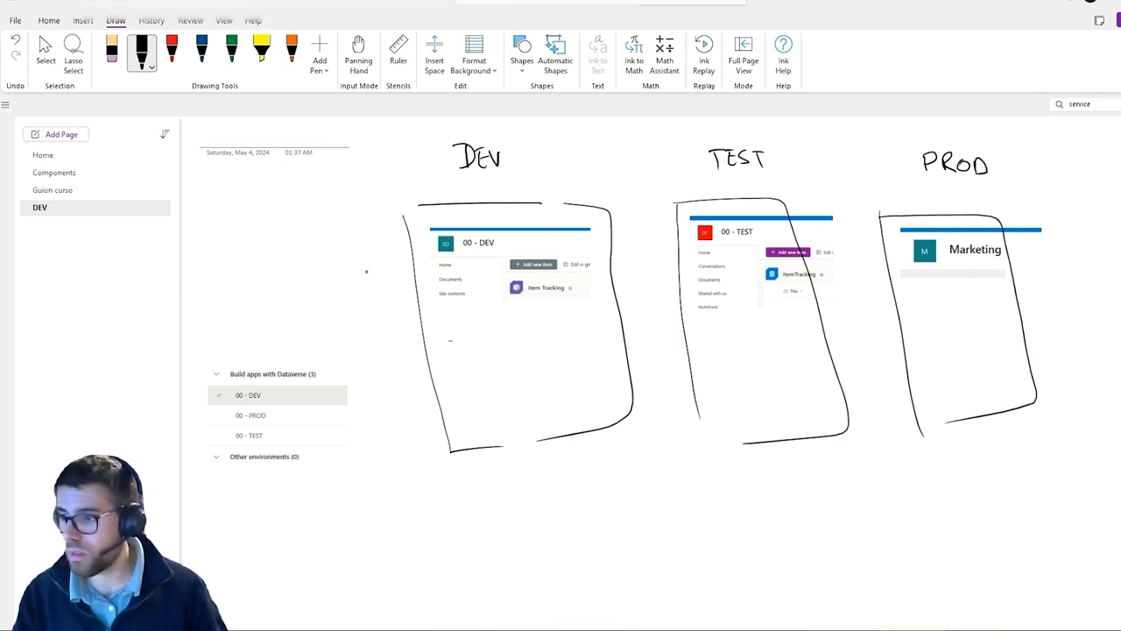
pyautogui.moveTo(445, 341); pyautogui.dragTo(617, 318)
pyautogui.moveTo(692, 343); pyautogui.dragTo(799, 333)
pyautogui.moveTo(902, 330); pyautogui.dragTo(981, 327)
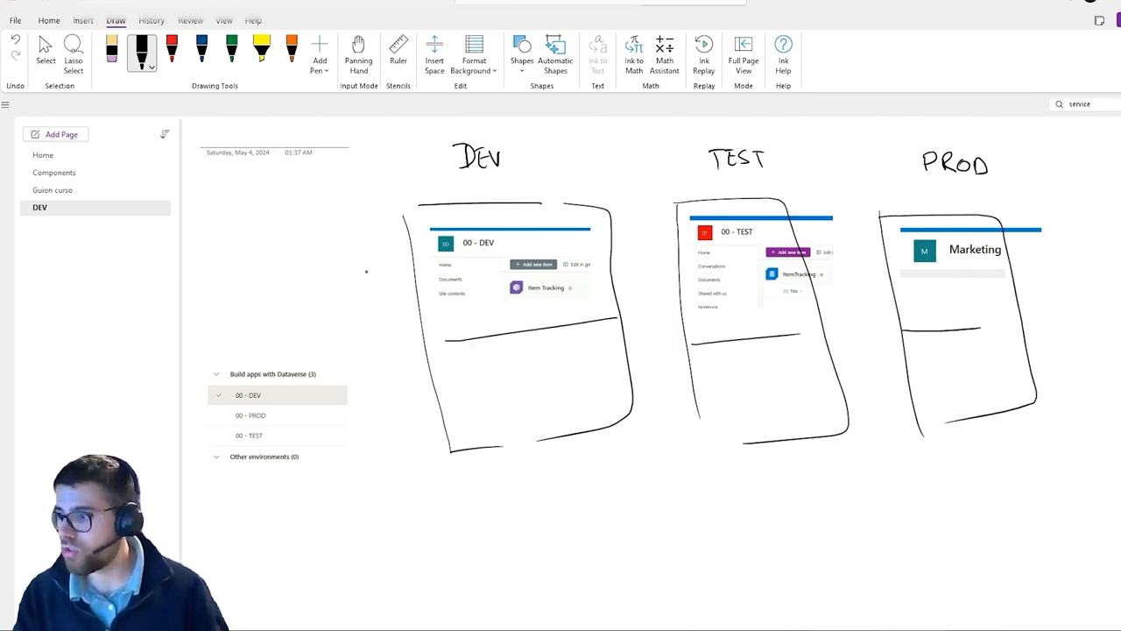
# Write SPO and PP labels on the left and circle the environment names in the list
pyautogui.moveTo(294, 260)
pyautogui.mouseDown()
pyautogui.moveTo(274, 286)
pyautogui.moveTo(303, 268)
pyautogui.mouseUp()
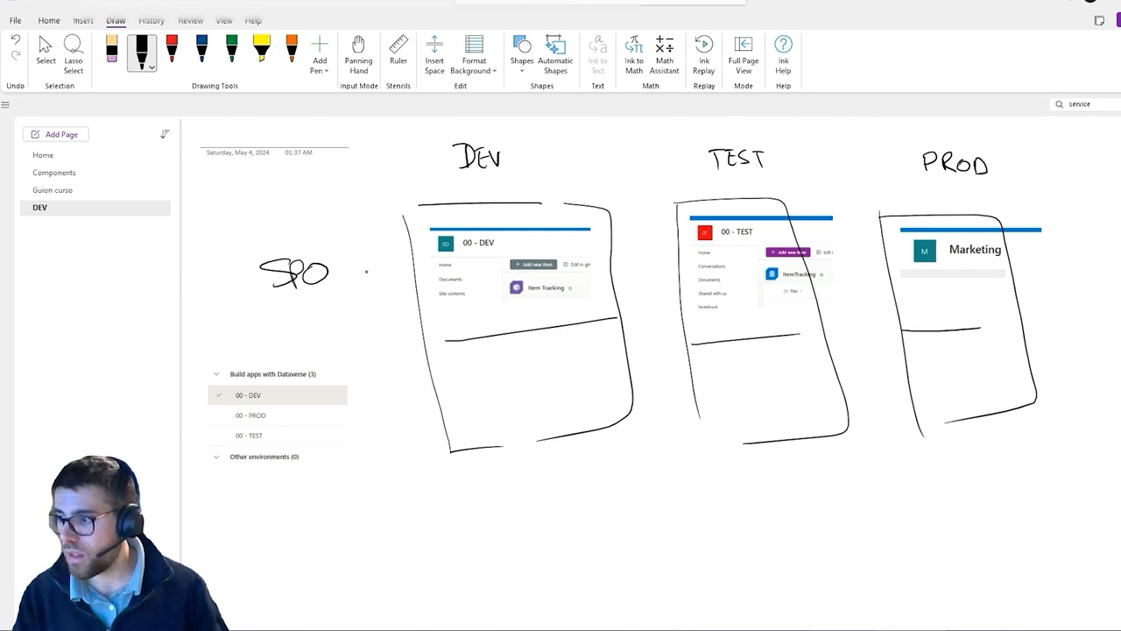
pyautogui.moveTo(266, 349); pyautogui.dragTo(272, 375)
pyautogui.moveTo(261, 351); pyautogui.dragTo(293, 375)
pyautogui.moveTo(284, 348)
pyautogui.mouseDown()
pyautogui.moveTo(289, 363)
pyautogui.moveTo(254, 394)
pyautogui.moveTo(261, 438)
pyautogui.mouseUp()
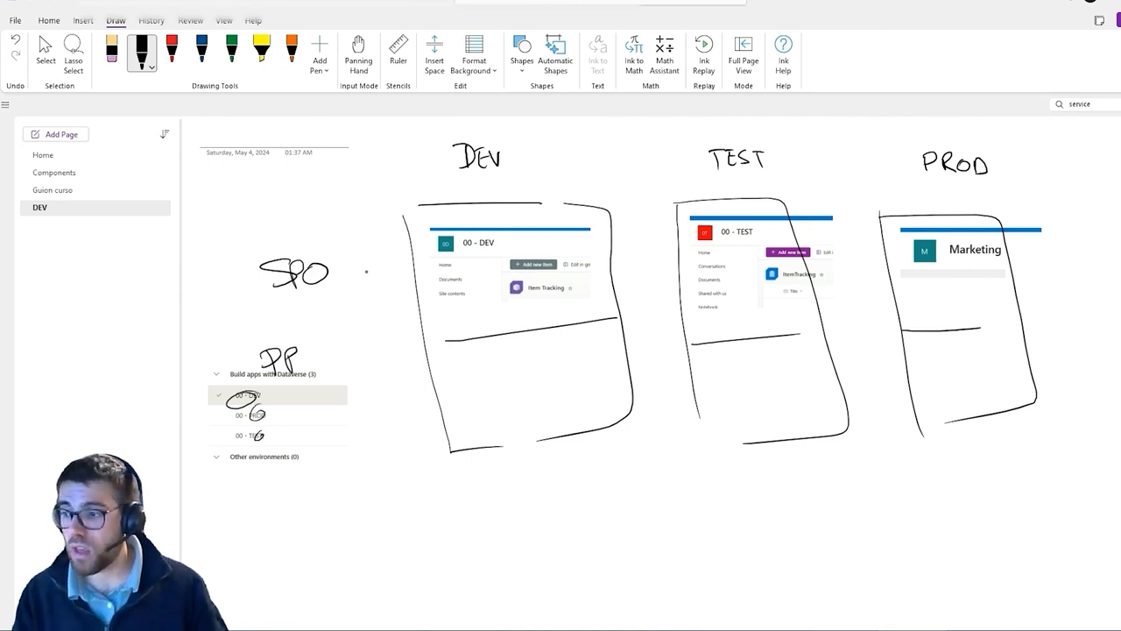
# Write PP in the lower section of each DEV, TEST and PROD box and draw an arrow from DEV to TEST
pyautogui.moveTo(511, 371); pyautogui.dragTo(513, 399)
pyautogui.moveTo(510, 370); pyautogui.dragTo(525, 397)
pyautogui.moveTo(524, 371); pyautogui.dragTo(530, 381)
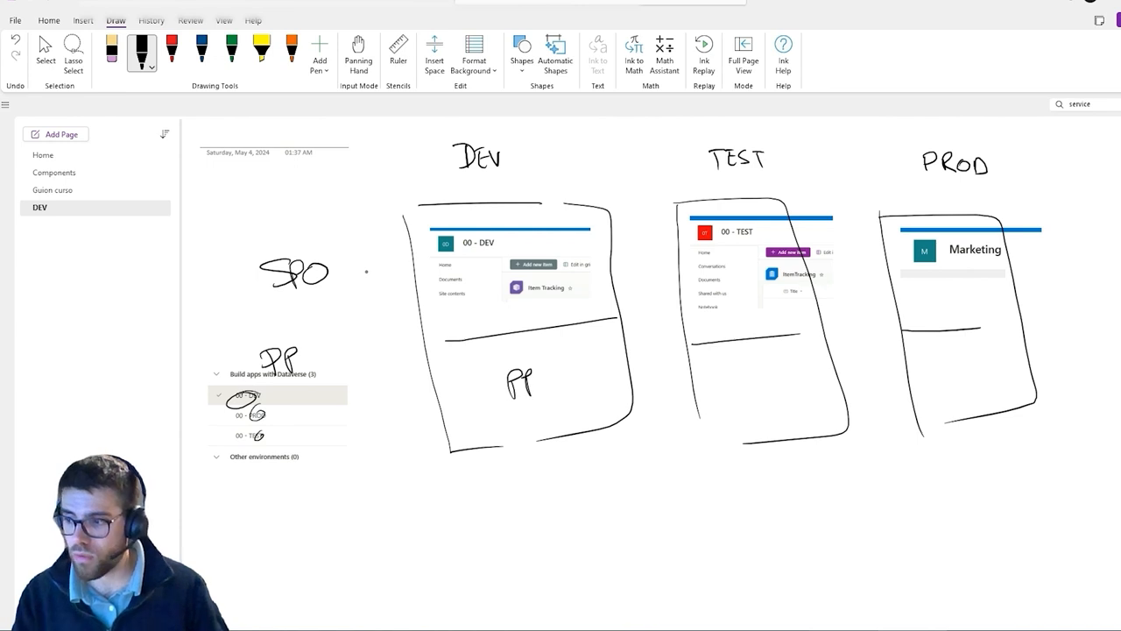
pyautogui.moveTo(732, 366); pyautogui.dragTo(732, 391)
pyautogui.moveTo(731, 366); pyautogui.dragTo(753, 387)
pyautogui.moveTo(753, 361); pyautogui.dragTo(759, 375)
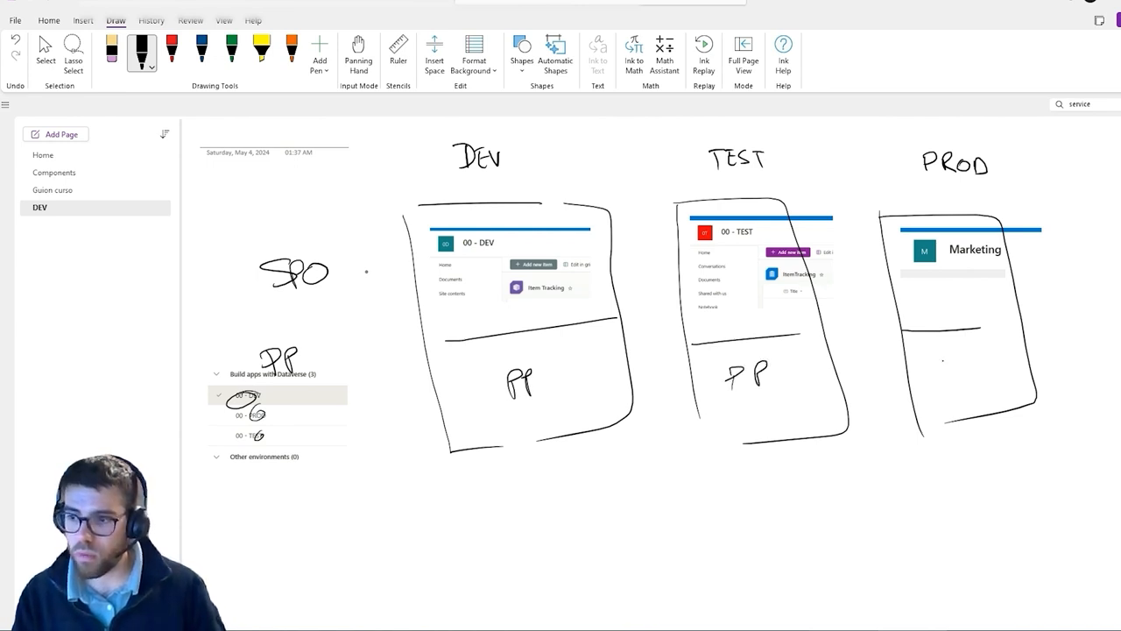
pyautogui.moveTo(943, 359); pyautogui.dragTo(943, 383)
pyautogui.moveTo(942, 358); pyautogui.dragTo(963, 382)
pyautogui.moveTo(961, 358); pyautogui.dragTo(975, 368)
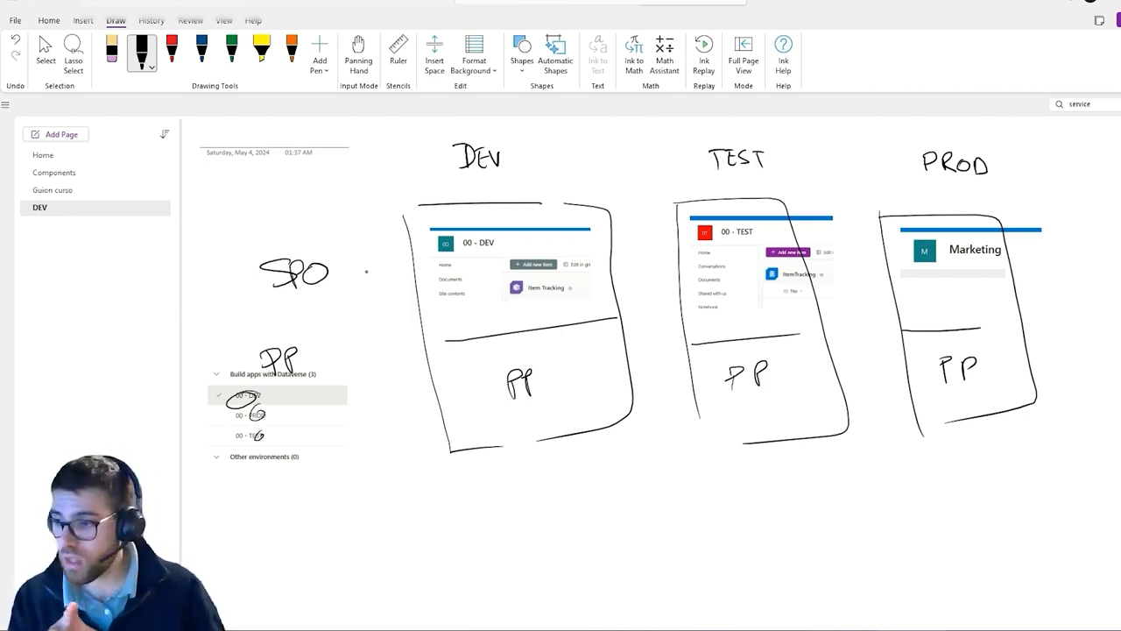
pyautogui.moveTo(544, 475)
pyautogui.mouseDown()
pyautogui.moveTo(696, 487)
pyautogui.moveTo(716, 457)
pyautogui.moveTo(731, 467)
pyautogui.mouseUp()
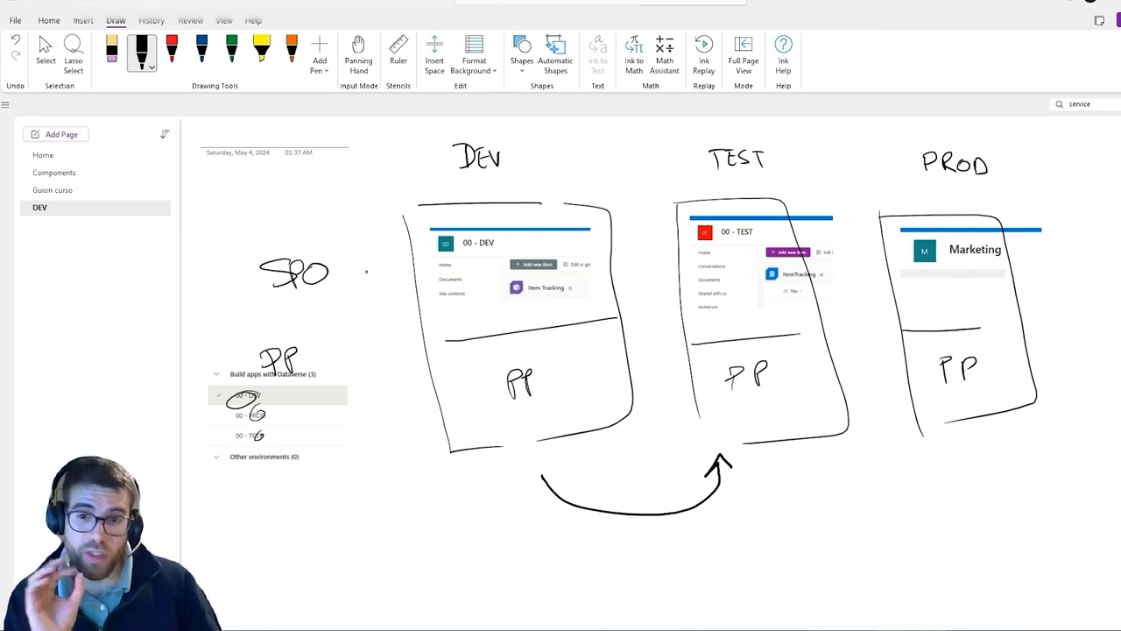
# Draw an arrow from the TEST box to the PROD box with the black pen
pyautogui.moveTo(807, 470)
pyautogui.mouseDown()
pyautogui.moveTo(921, 463)
pyautogui.moveTo(934, 472)
pyautogui.mouseUp()
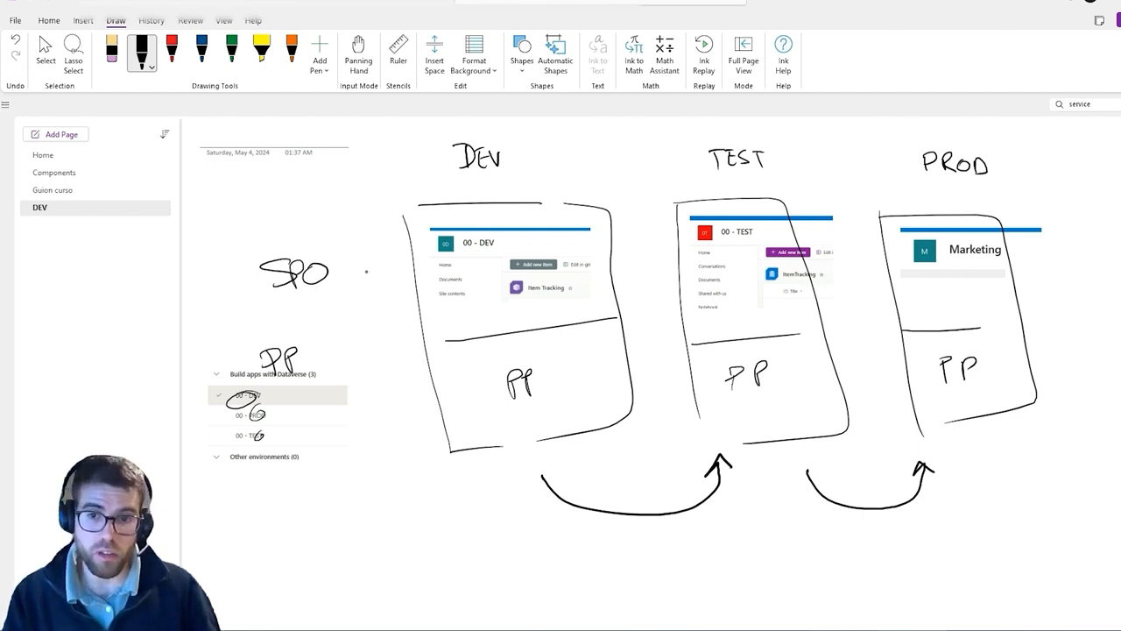
pyautogui.click(45, 52)
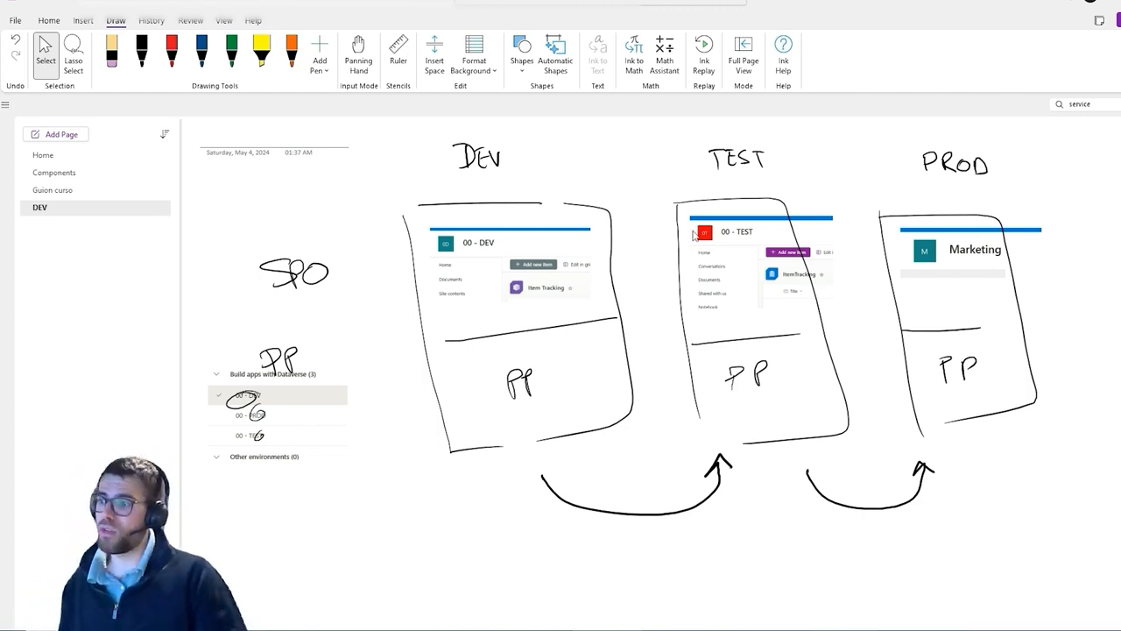
# Switch to the red pen and draw a scribbled box labelled Solution in DEV's PP section
pyautogui.click(174, 56)
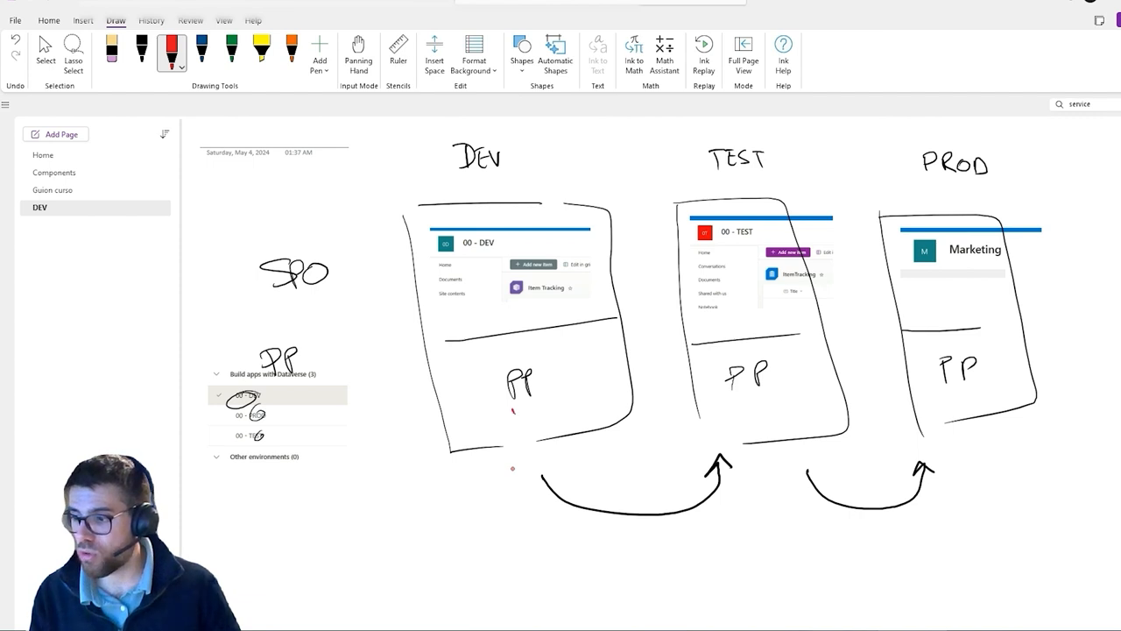
pyautogui.moveTo(513, 407)
pyautogui.mouseDown()
pyautogui.moveTo(514, 435)
pyautogui.moveTo(555, 438)
pyautogui.moveTo(501, 451)
pyautogui.moveTo(528, 408)
pyautogui.moveTo(533, 438)
pyautogui.moveTo(546, 426)
pyautogui.moveTo(524, 419)
pyautogui.moveTo(574, 404)
pyautogui.mouseUp()
pyautogui.moveTo(576, 396); pyautogui.dragTo(587, 396)
pyautogui.moveTo(579, 391); pyautogui.dragTo(613, 390)
pyautogui.moveTo(520, 421); pyautogui.dragTo(518, 442)
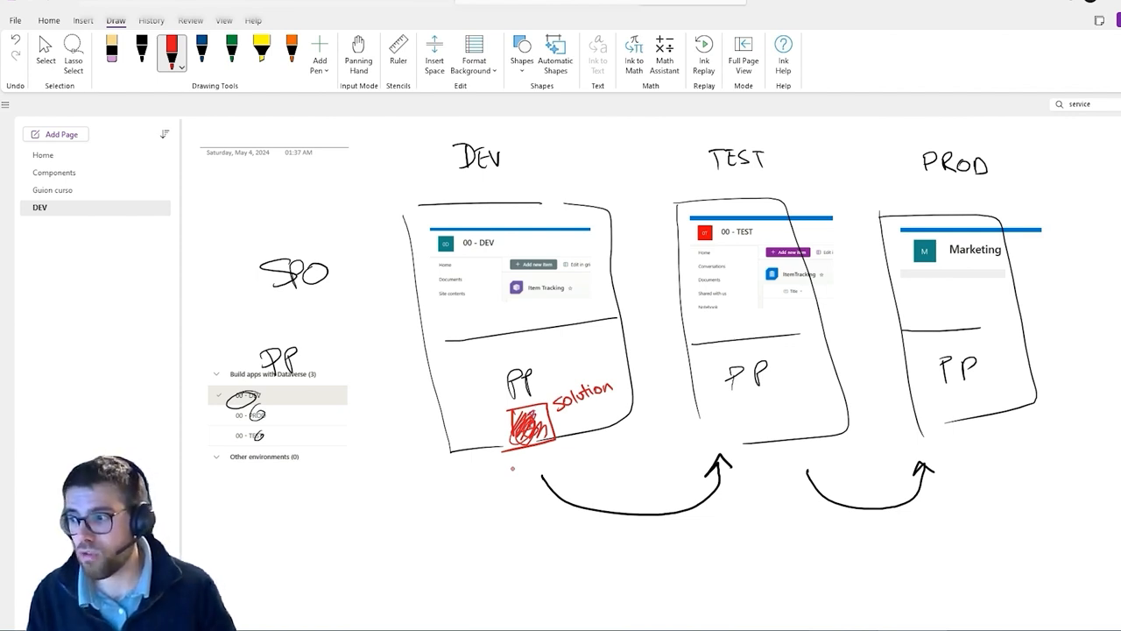
# Circle the DEV site's content and draw a red arrow from the Solution box towards the TEST box
pyautogui.moveTo(512, 260); pyautogui.dragTo(452, 268)
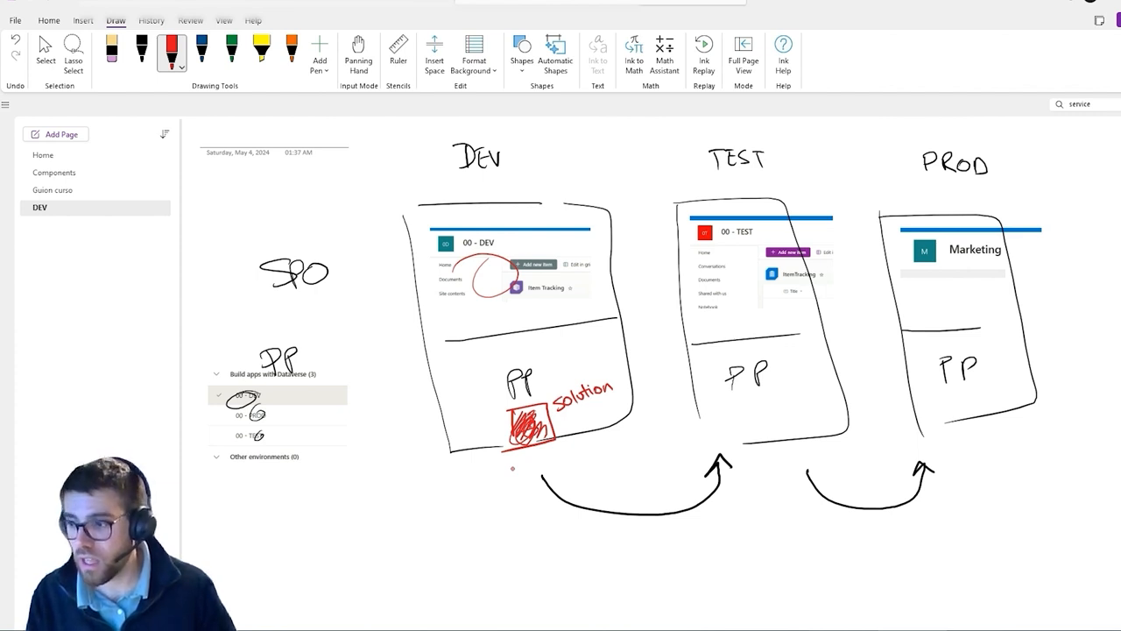
pyautogui.moveTo(536, 440)
pyautogui.mouseDown()
pyautogui.moveTo(574, 481)
pyautogui.moveTo(693, 434)
pyautogui.mouseUp()
pyautogui.moveTo(525, 427)
pyautogui.mouseDown()
pyautogui.moveTo(550, 445)
pyautogui.moveTo(536, 421)
pyautogui.mouseUp()
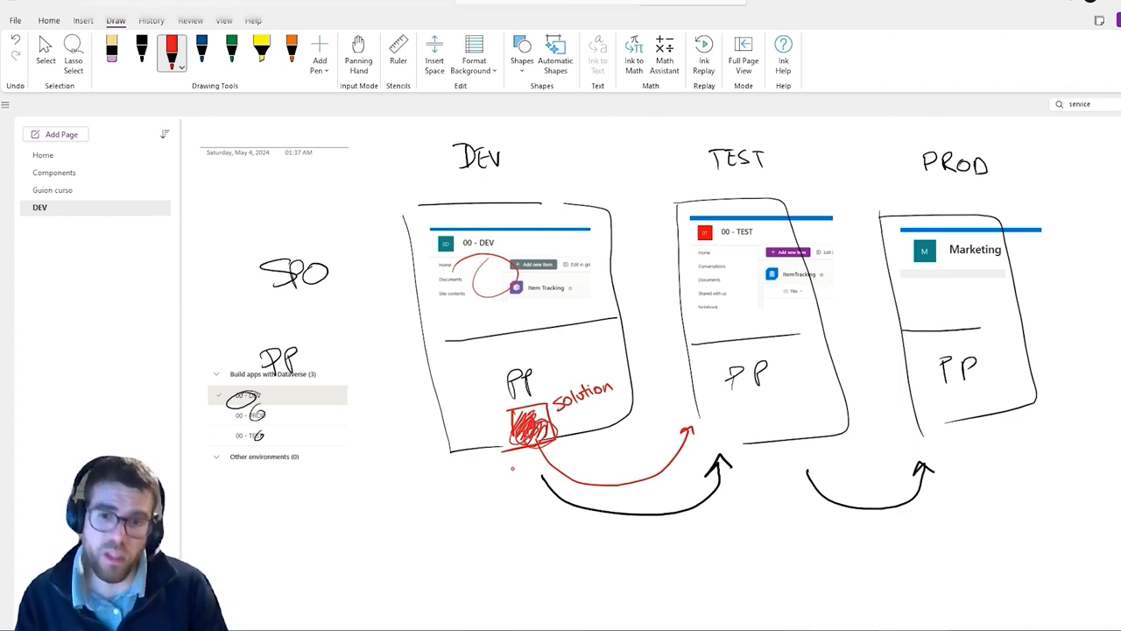
pyautogui.click(45, 51)
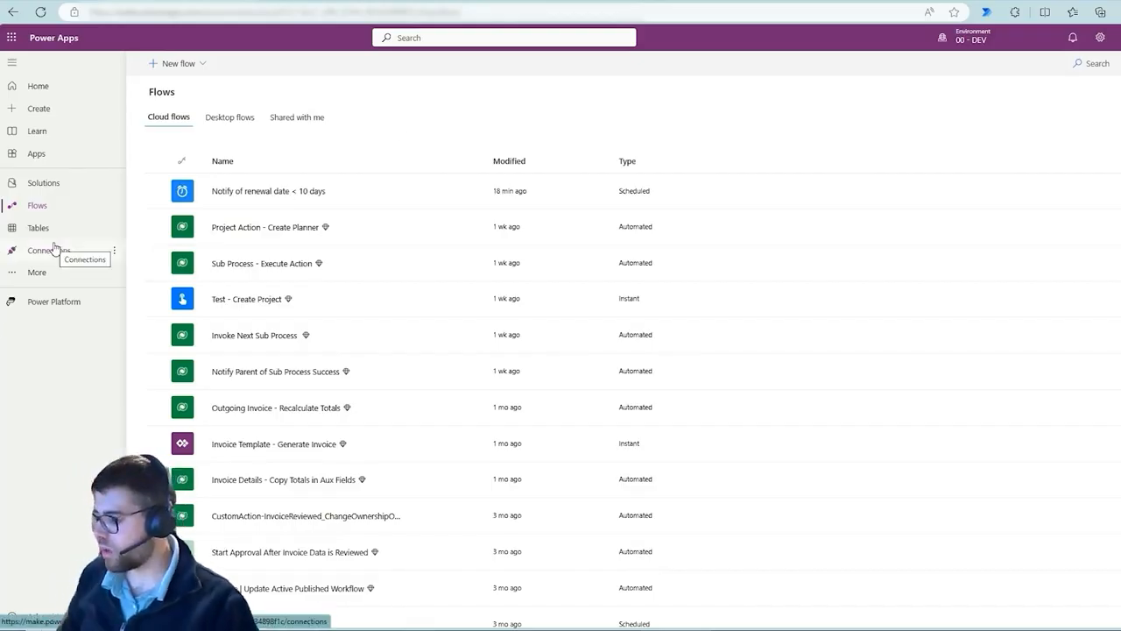
# Open the Solutions list in the 00 - DEV Power Apps environment via the navigation
pyautogui.hotkey('ctrl', '2')
pyautogui.moveTo(1, 175); pyautogui.dragTo(96, 194)
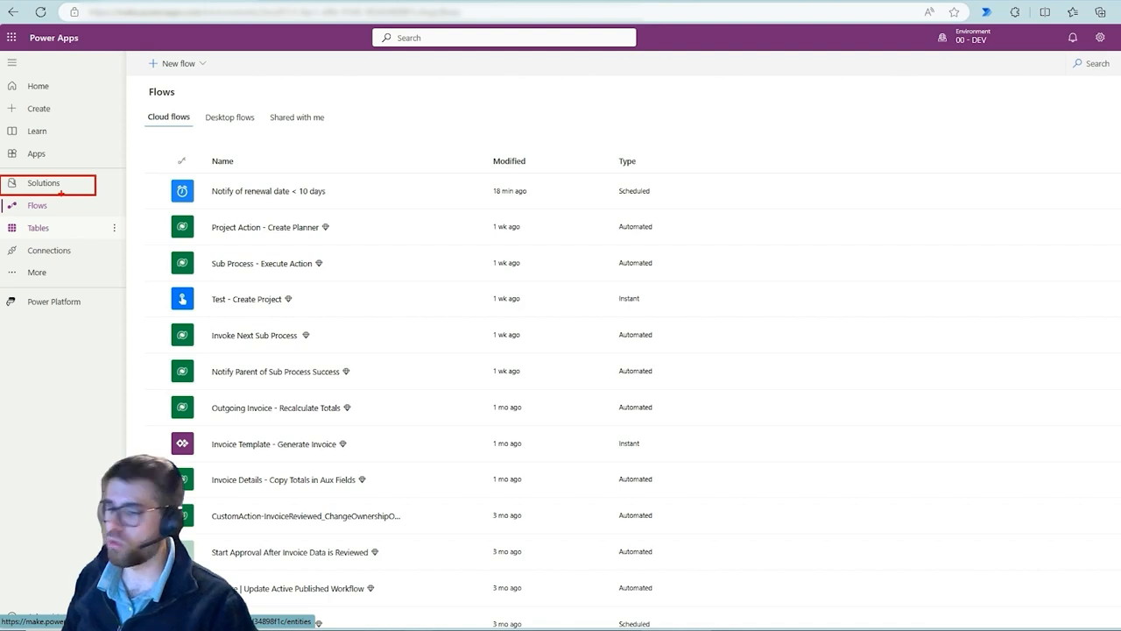
pyautogui.press('Escape')
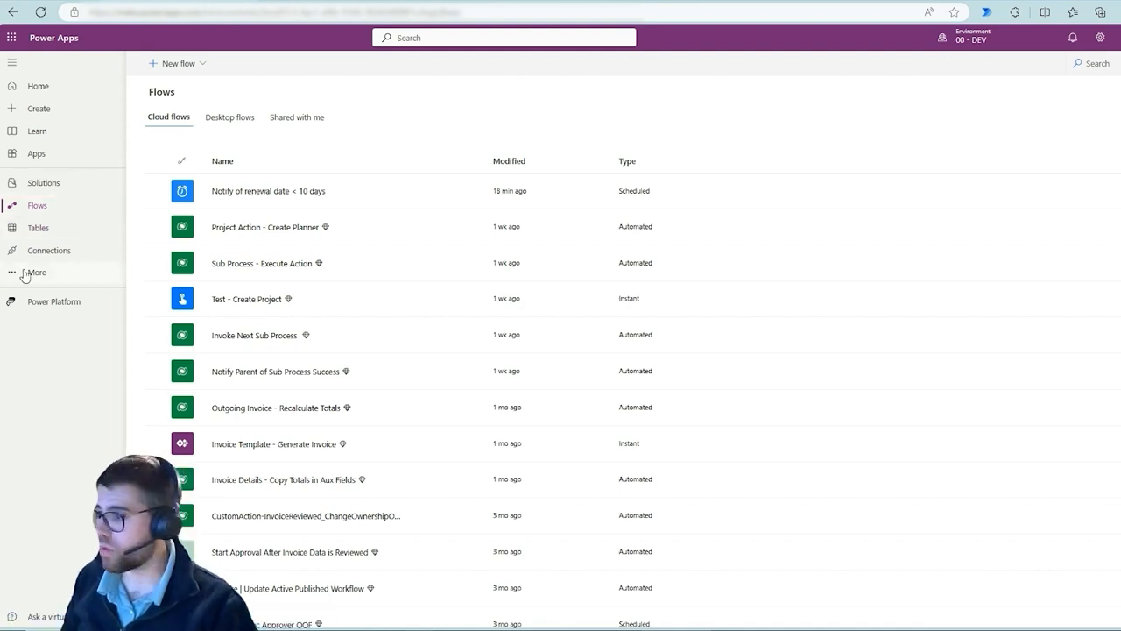
pyautogui.hotkey('ctrl', '2')
pyautogui.moveTo(26, 273); pyautogui.dragTo(54, 236)
pyautogui.press('Escape')
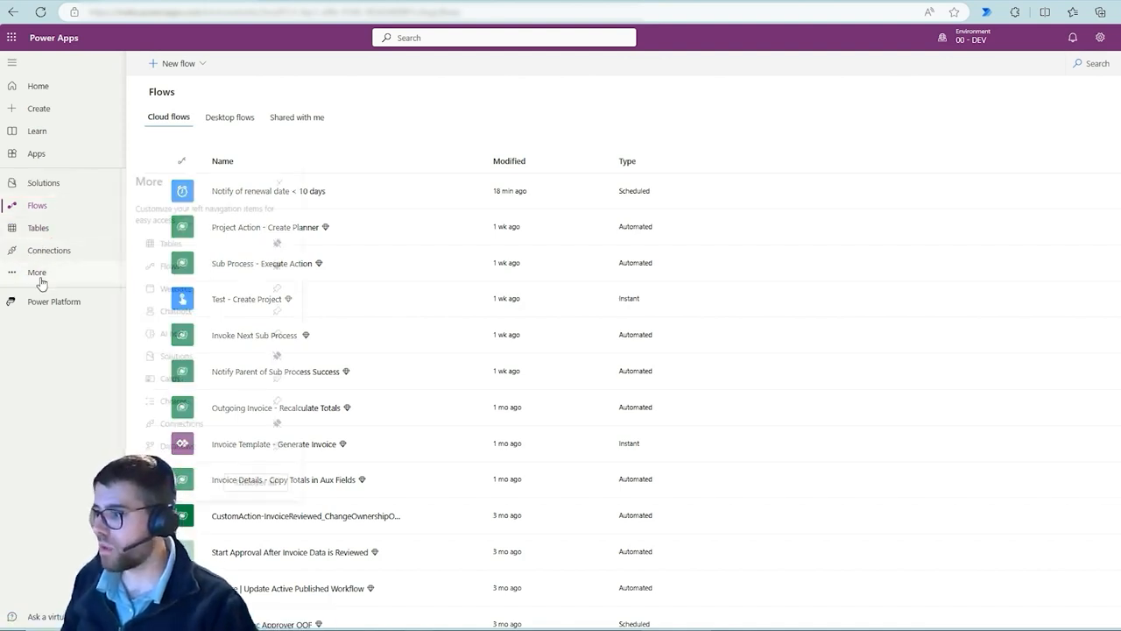
pyautogui.click(36, 273)
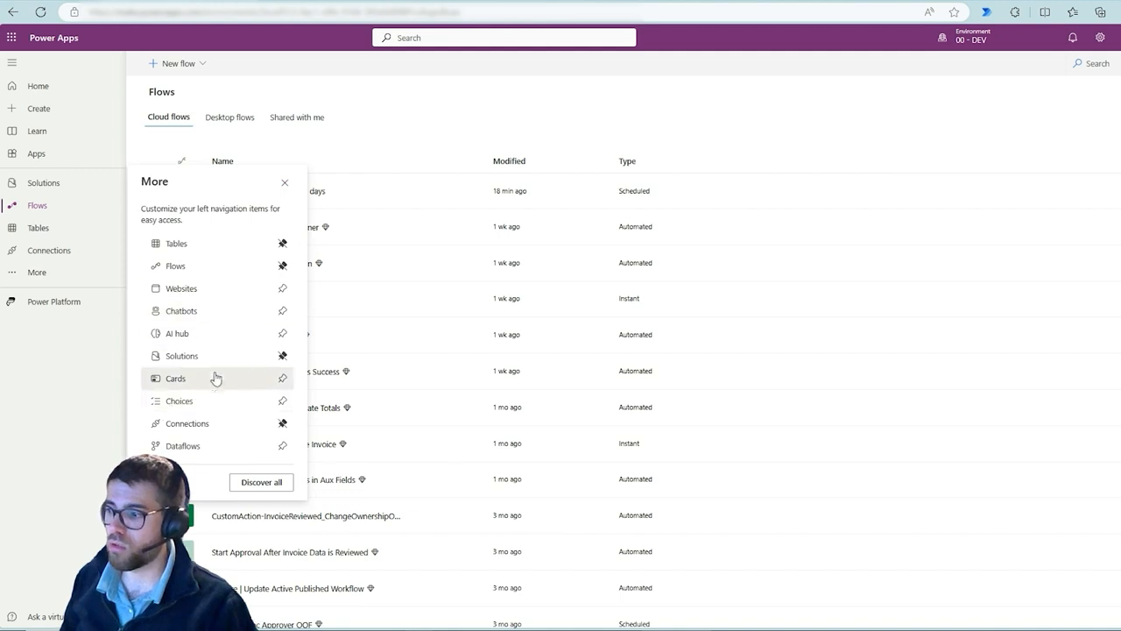
pyautogui.hotkey('ctrl', '2')
pyautogui.moveTo(276, 348); pyautogui.dragTo(292, 364)
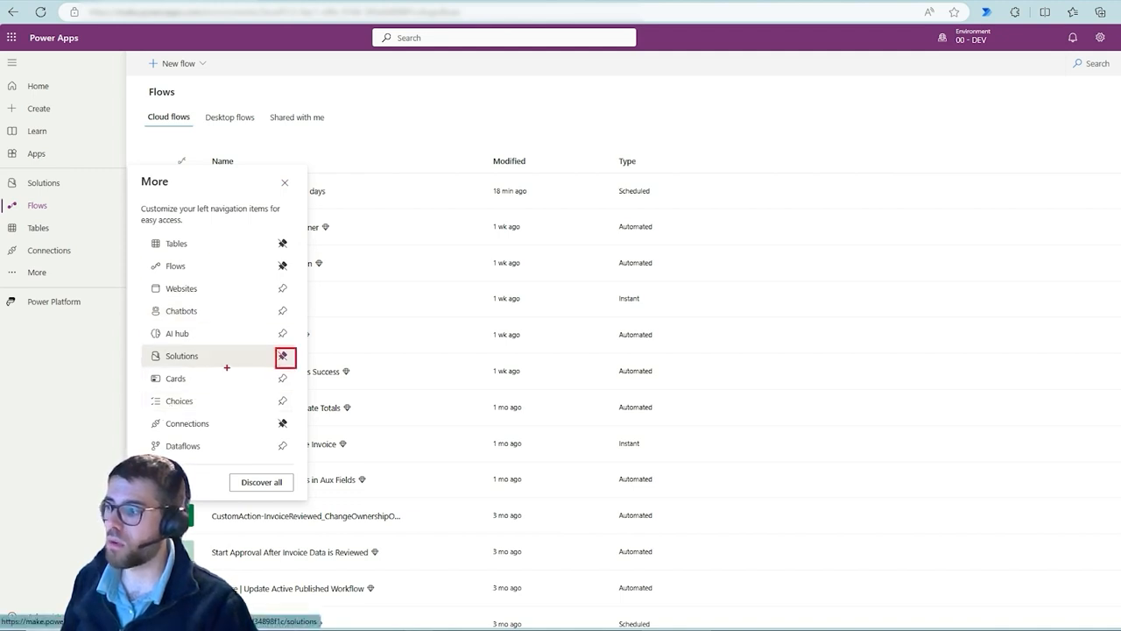
pyautogui.press('Escape')
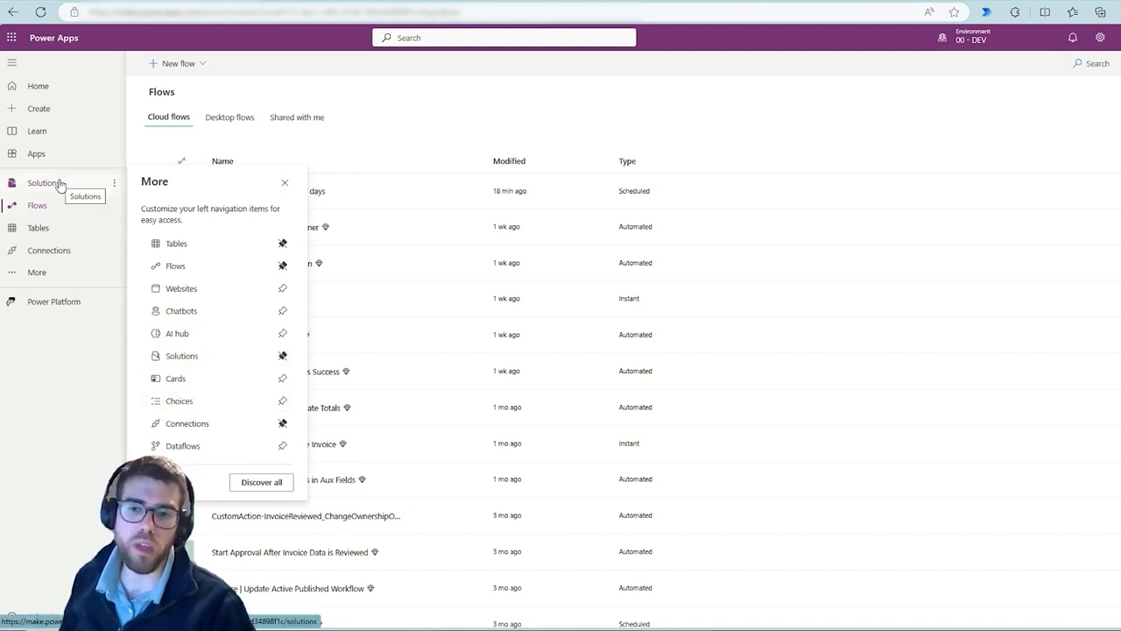
pyautogui.click(59, 184)
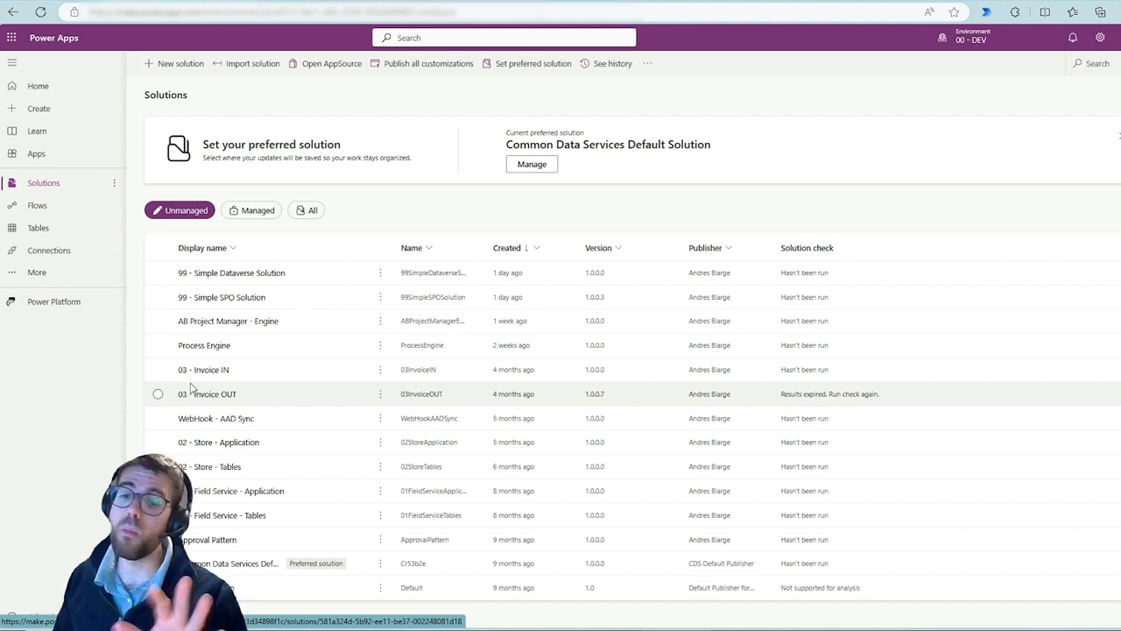
# Open the New solution form and its New publisher form to review the fields, then cancel both
pyautogui.click(182, 65)
pyautogui.click(1033, 83)
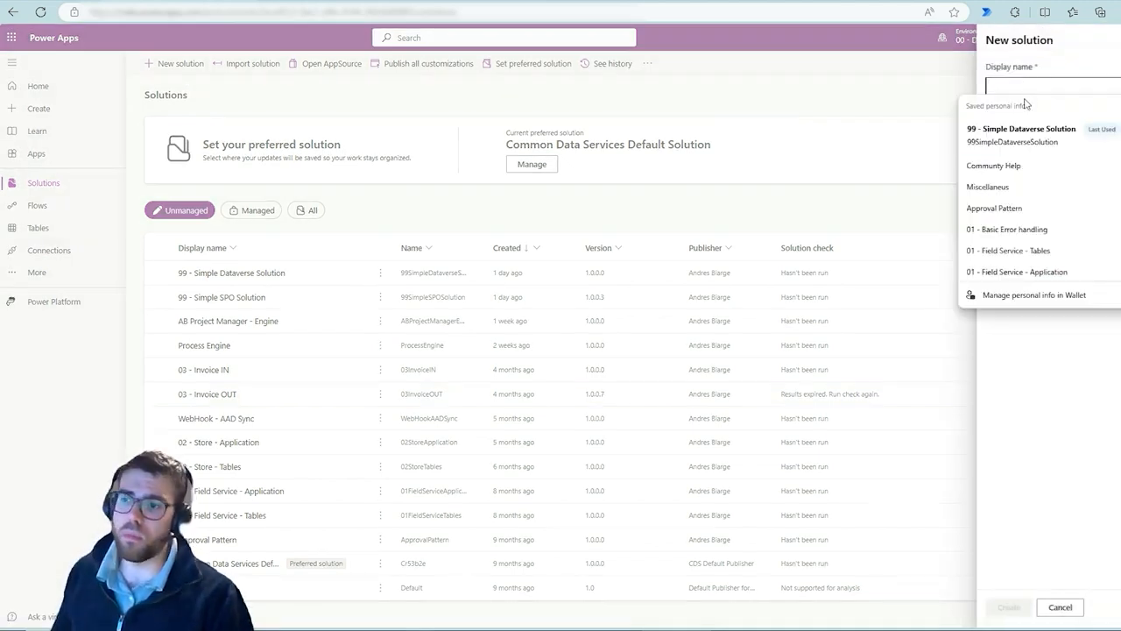
pyautogui.click(1069, 467)
pyautogui.click(1063, 173)
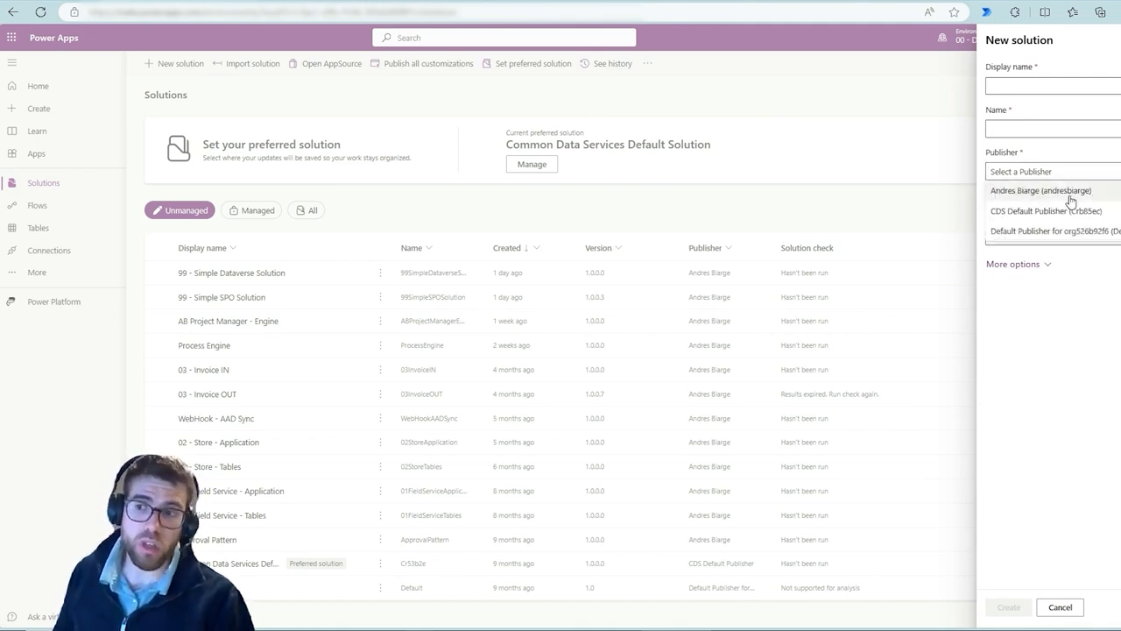
pyautogui.click(1118, 172)
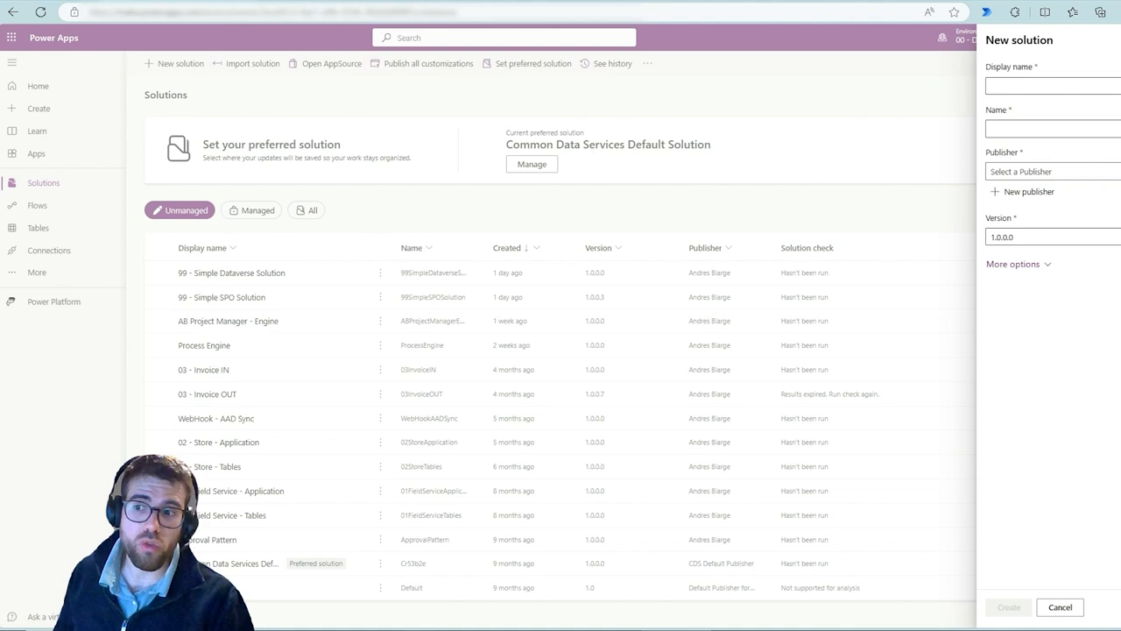
pyautogui.click(1026, 194)
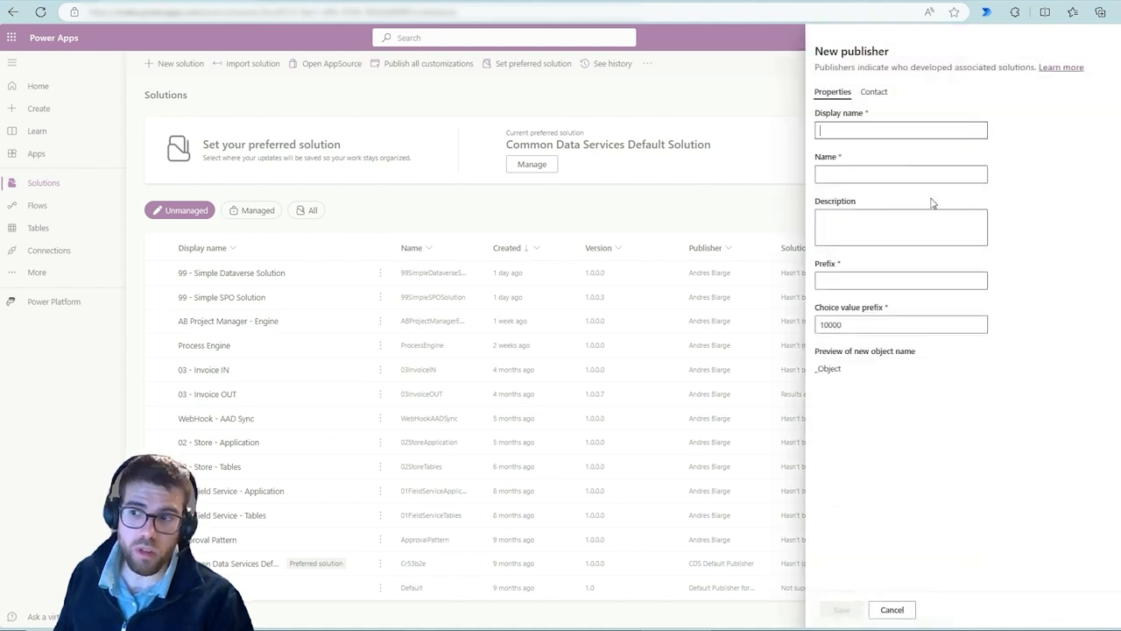
pyautogui.click(900, 615)
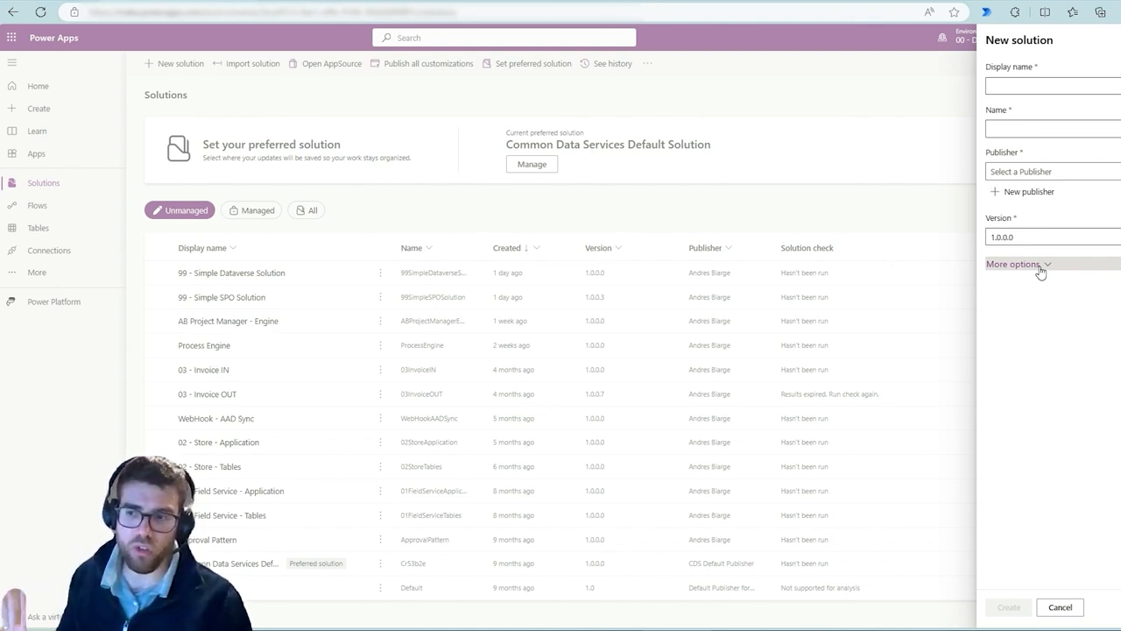
pyautogui.click(1055, 608)
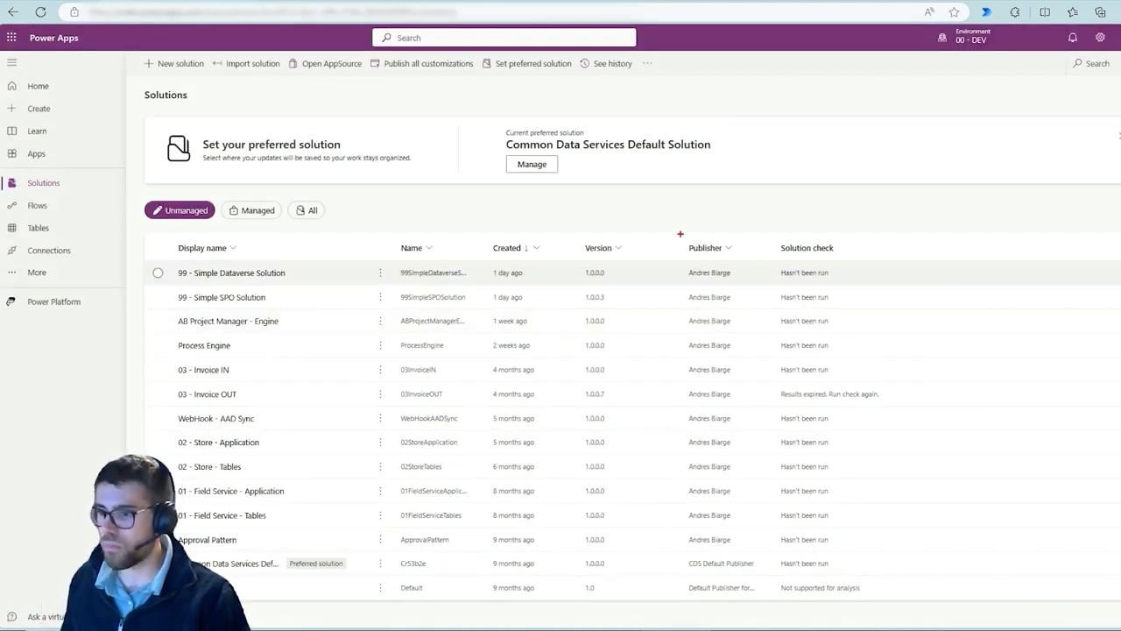
# Compare the unmanaged and managed solution lists and their publishers
pyautogui.moveTo(680, 234); pyautogui.dragTo(763, 621)
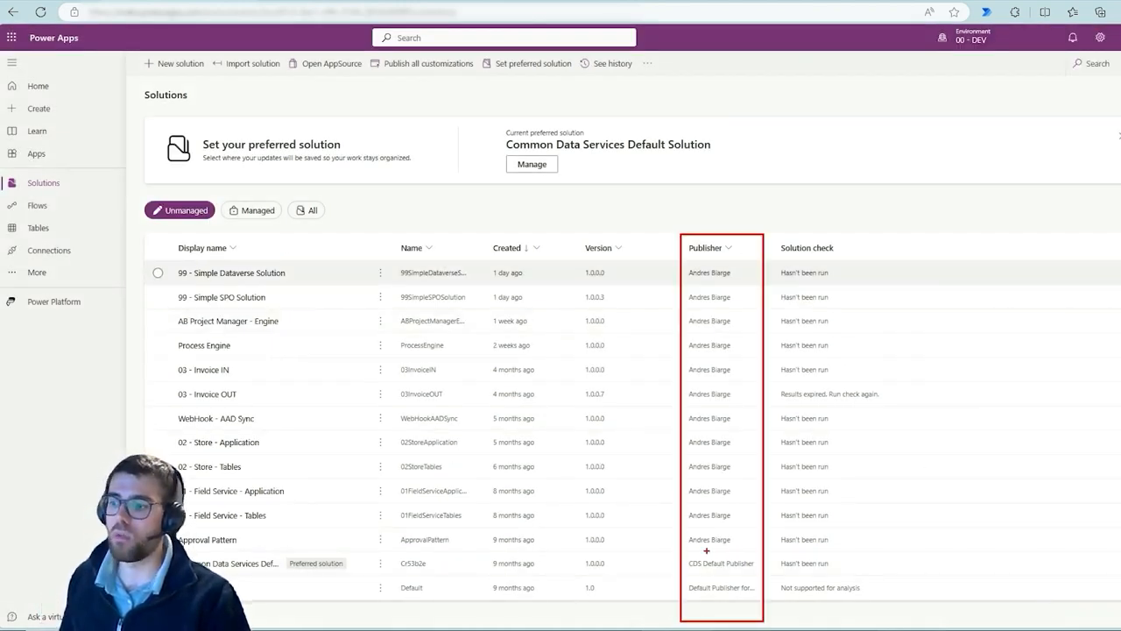
pyautogui.moveTo(715, 554)
pyautogui.mouseDown()
pyautogui.moveTo(683, 574)
pyautogui.moveTo(753, 566)
pyautogui.moveTo(729, 553)
pyautogui.mouseUp()
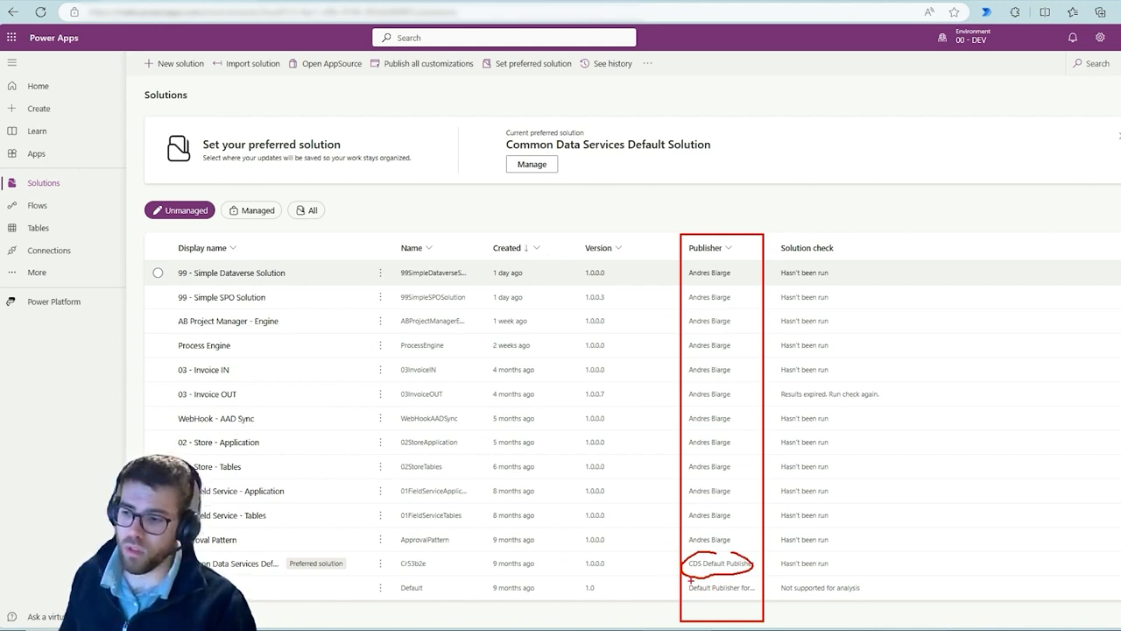
pyautogui.moveTo(706, 579); pyautogui.dragTo(741, 597)
pyautogui.press('Escape')
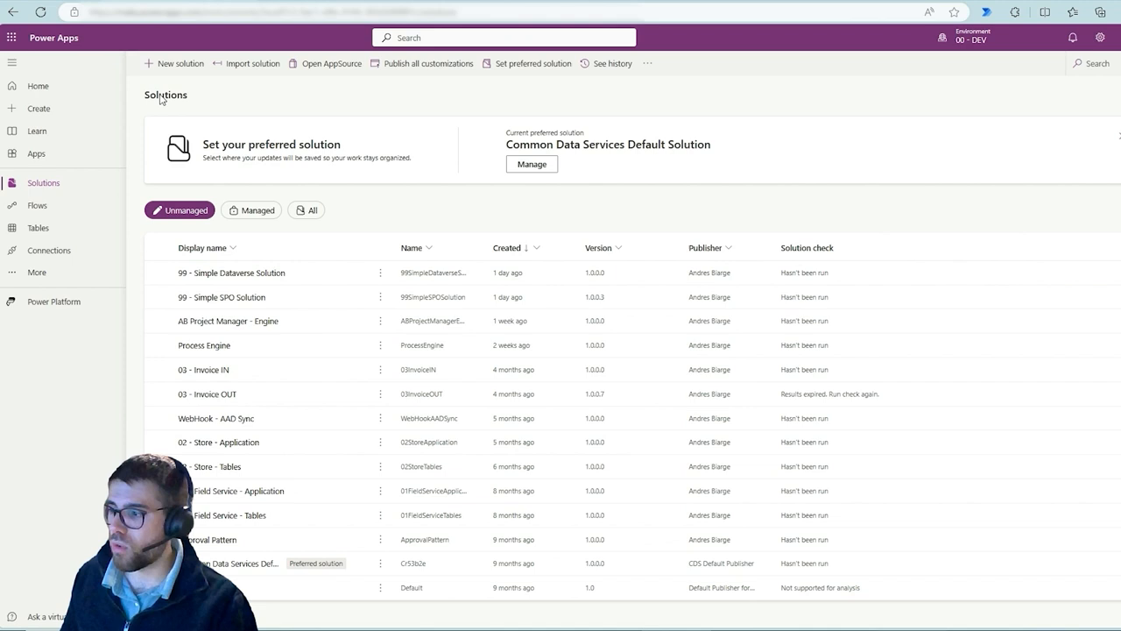
pyautogui.click(245, 211)
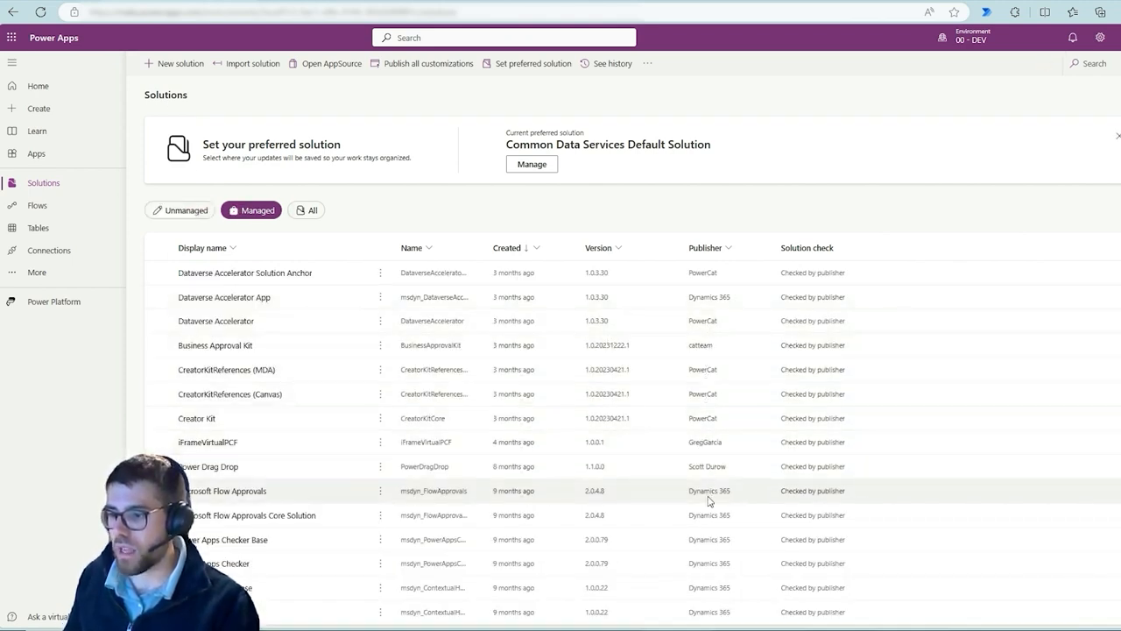
pyautogui.scroll(-1, 709, 473)
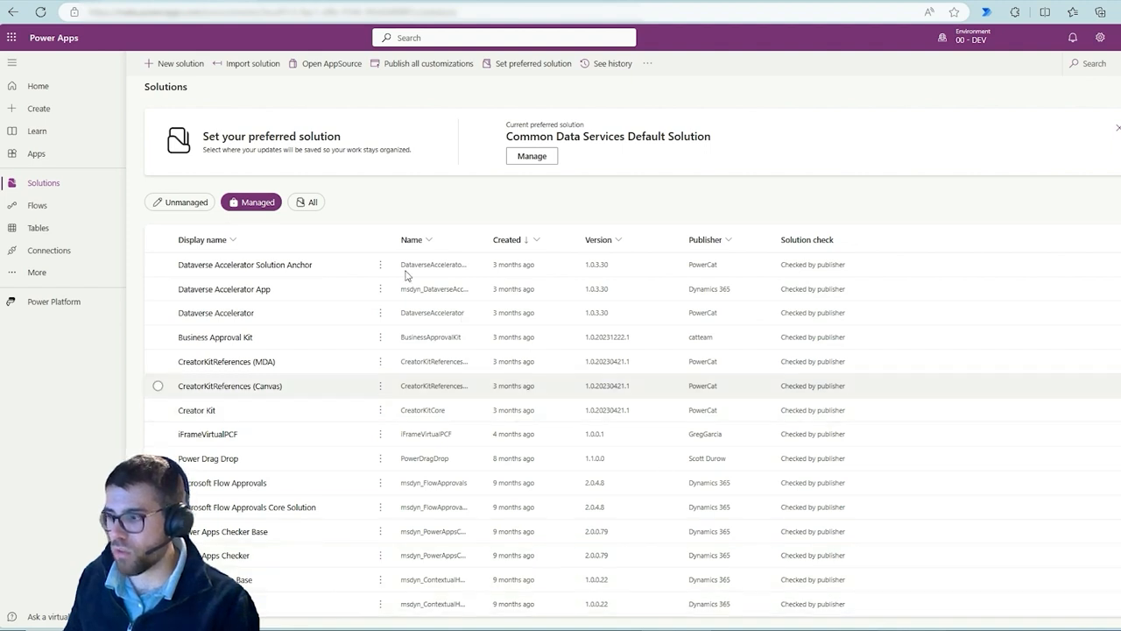
pyautogui.click(180, 203)
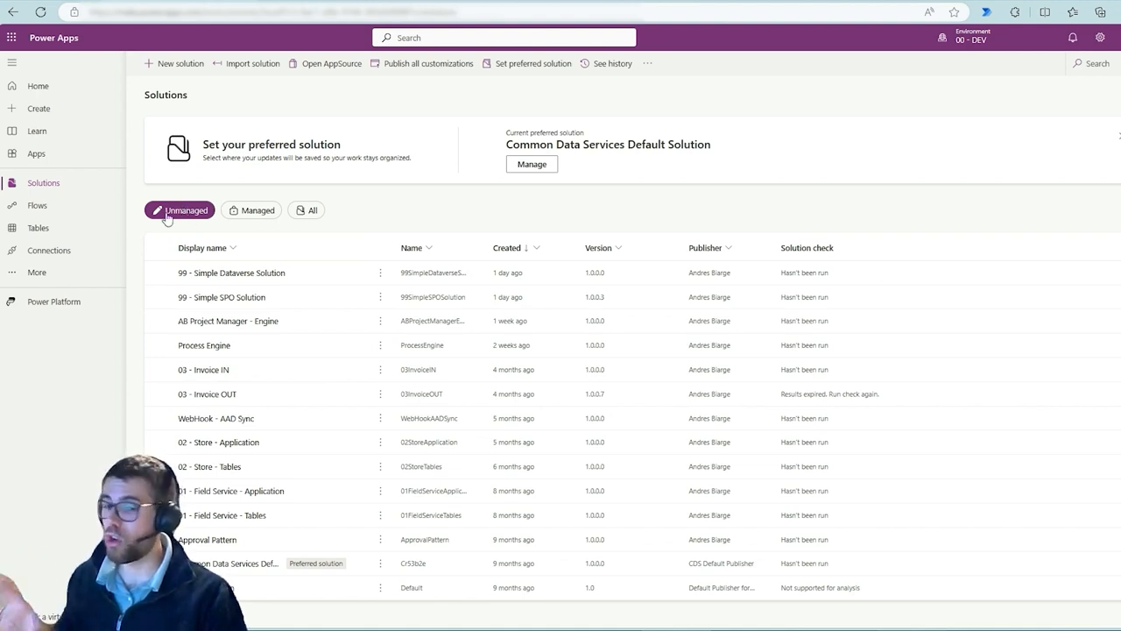
pyautogui.click(258, 214)
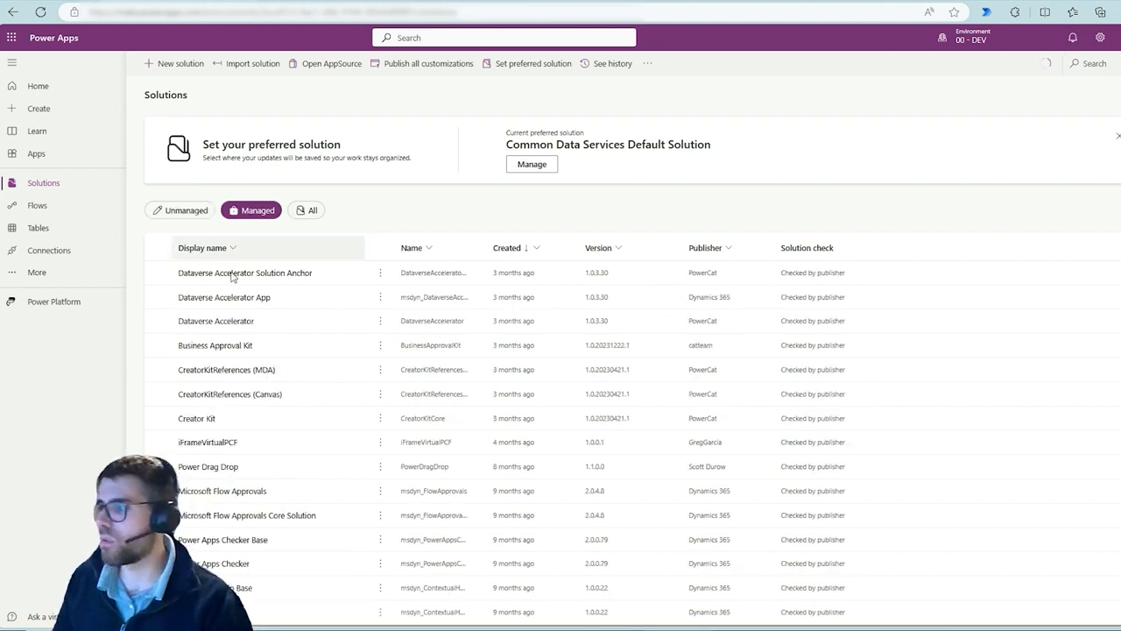
pyautogui.click(232, 273)
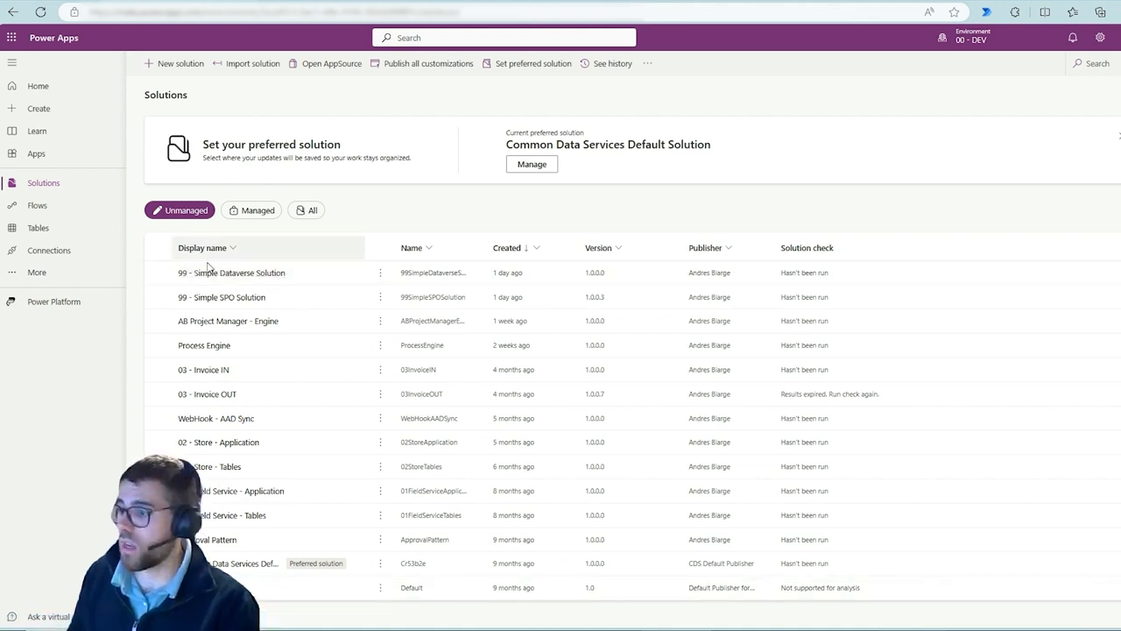
# Open the 99 - Simple SPO Solution and review its object categories in the objects list
pyautogui.click(198, 298)
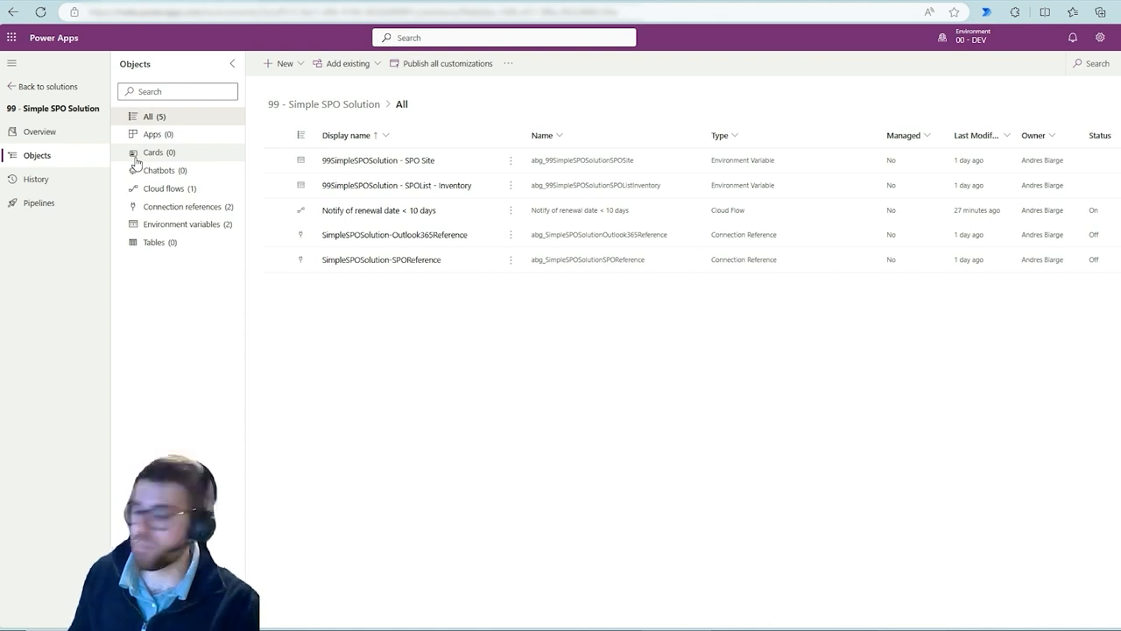
pyautogui.moveTo(120, 104)
pyautogui.mouseDown()
pyautogui.moveTo(237, 247)
pyautogui.moveTo(246, 279)
pyautogui.mouseUp()
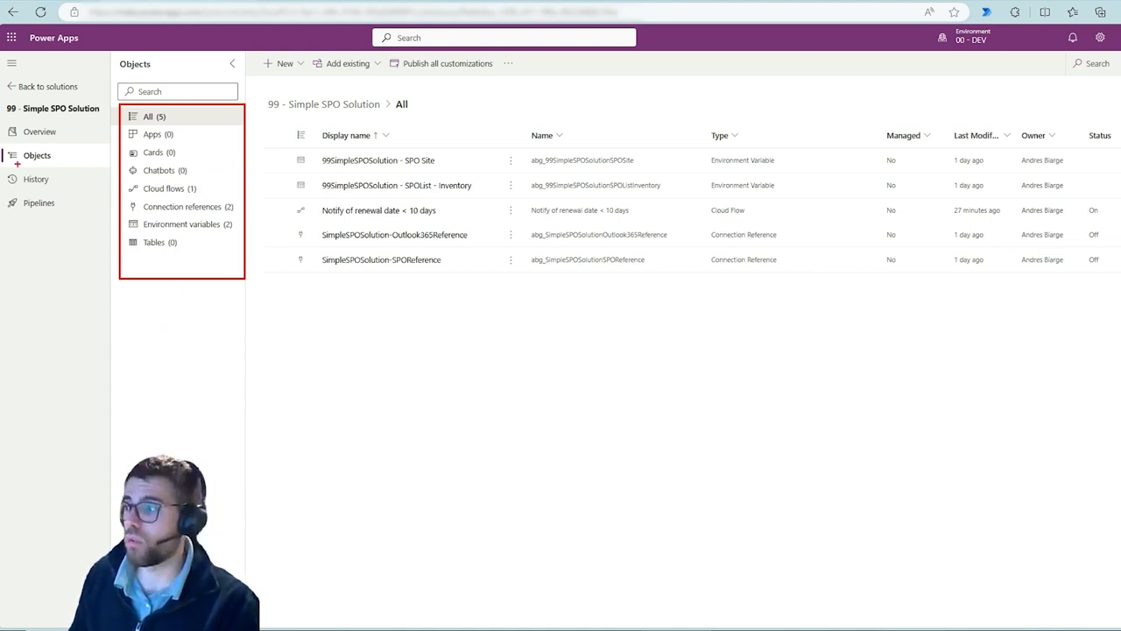
pyautogui.moveTo(7, 112); pyautogui.dragTo(97, 125)
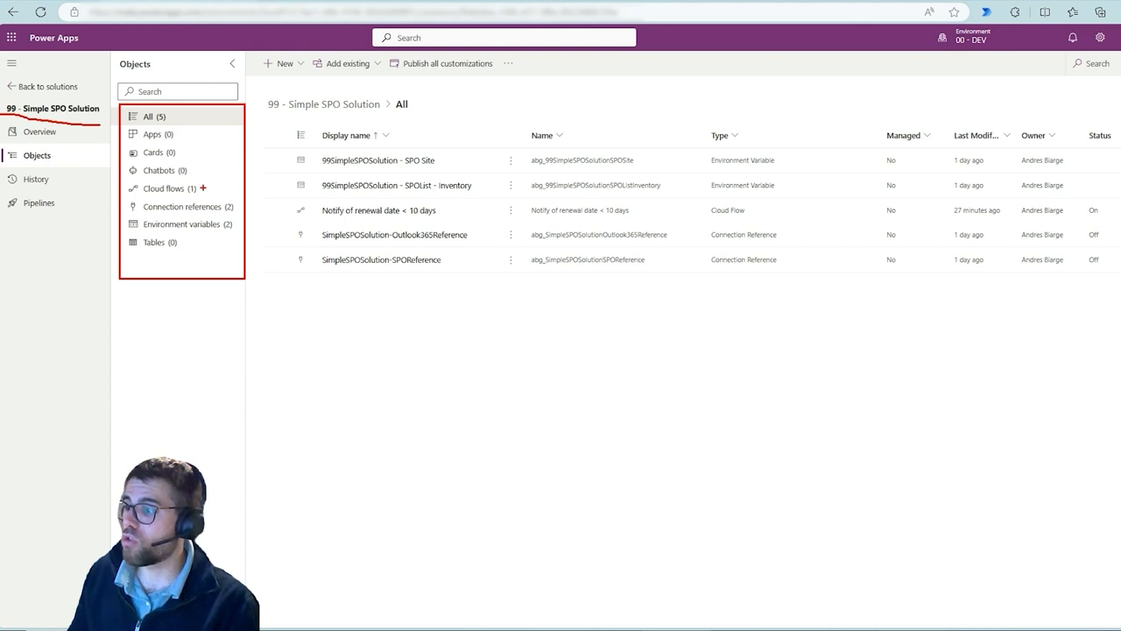
pyautogui.moveTo(202, 185); pyautogui.dragTo(223, 173)
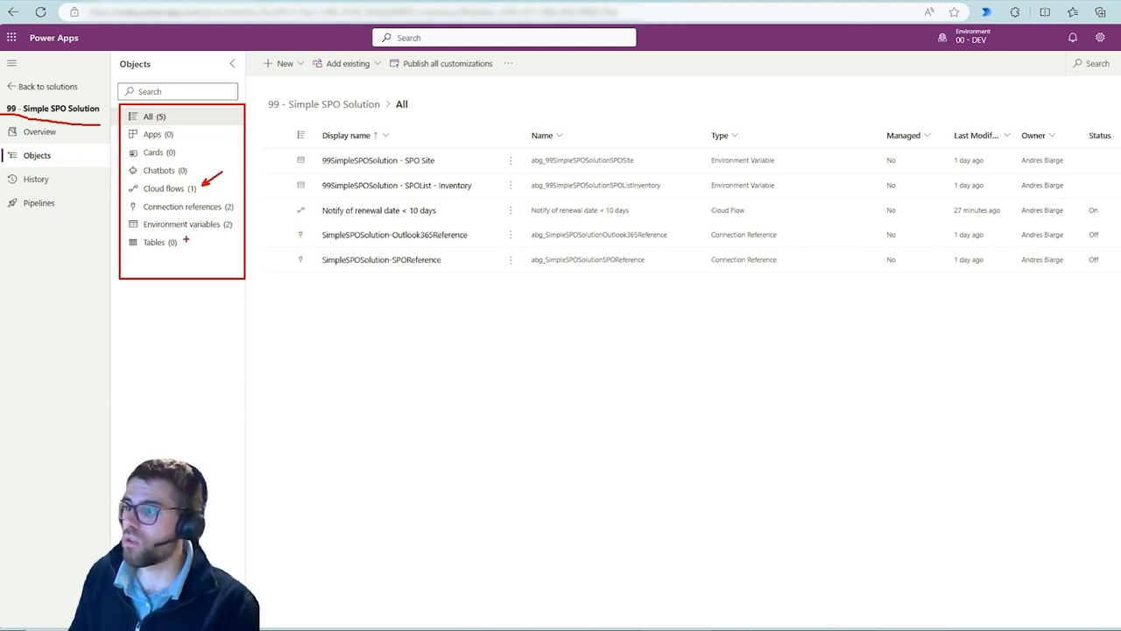
pyautogui.moveTo(188, 135); pyautogui.dragTo(201, 134)
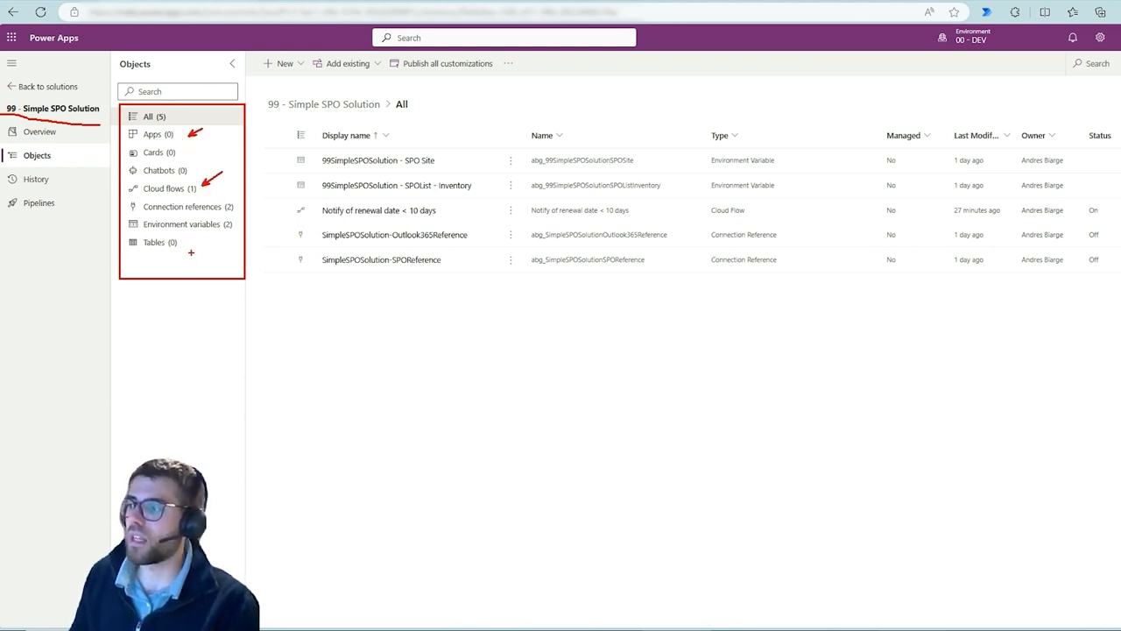
pyautogui.moveTo(192, 245); pyautogui.dragTo(220, 245)
pyautogui.press('Escape')
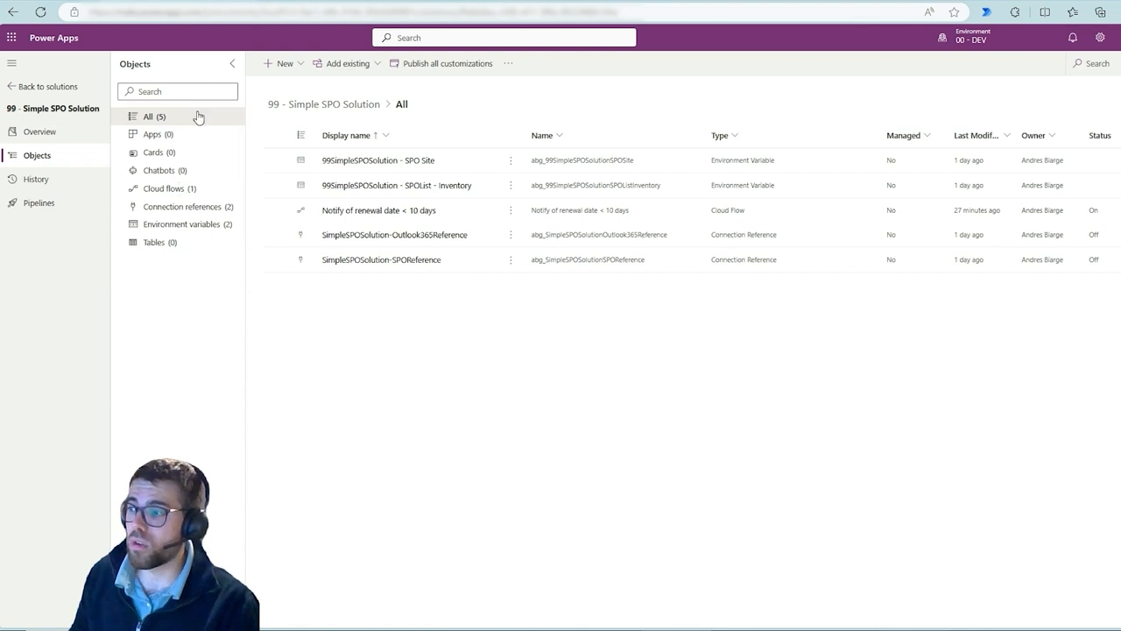
# Browse the New menu's object types, including App, Automation, Table and More, without creating anything
pyautogui.click(278, 65)
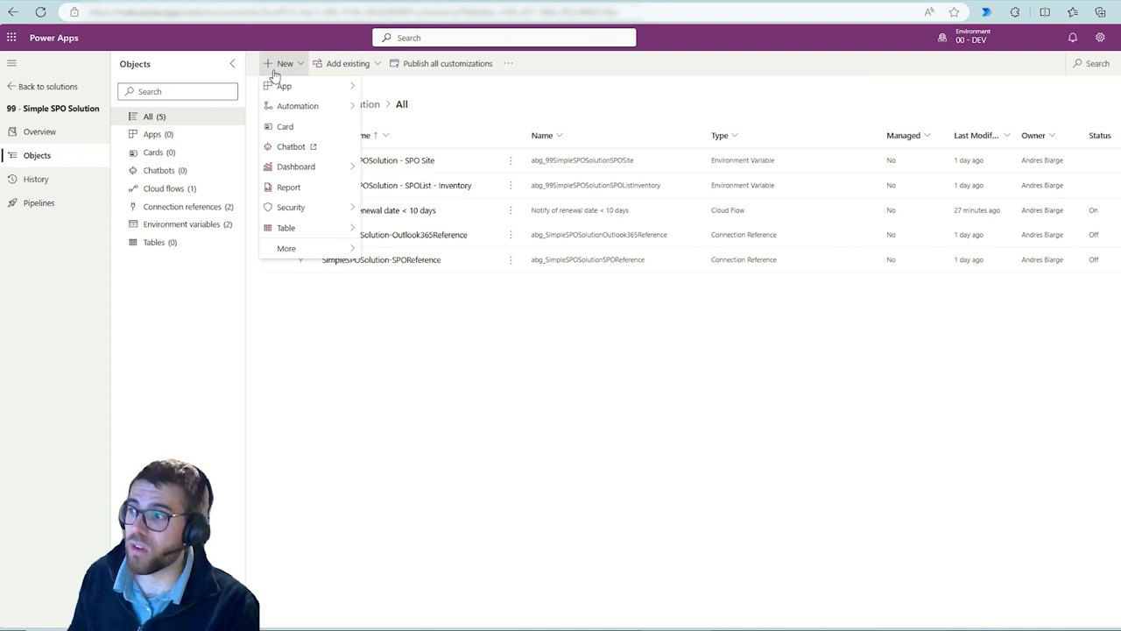
pyautogui.moveTo(271, 86)
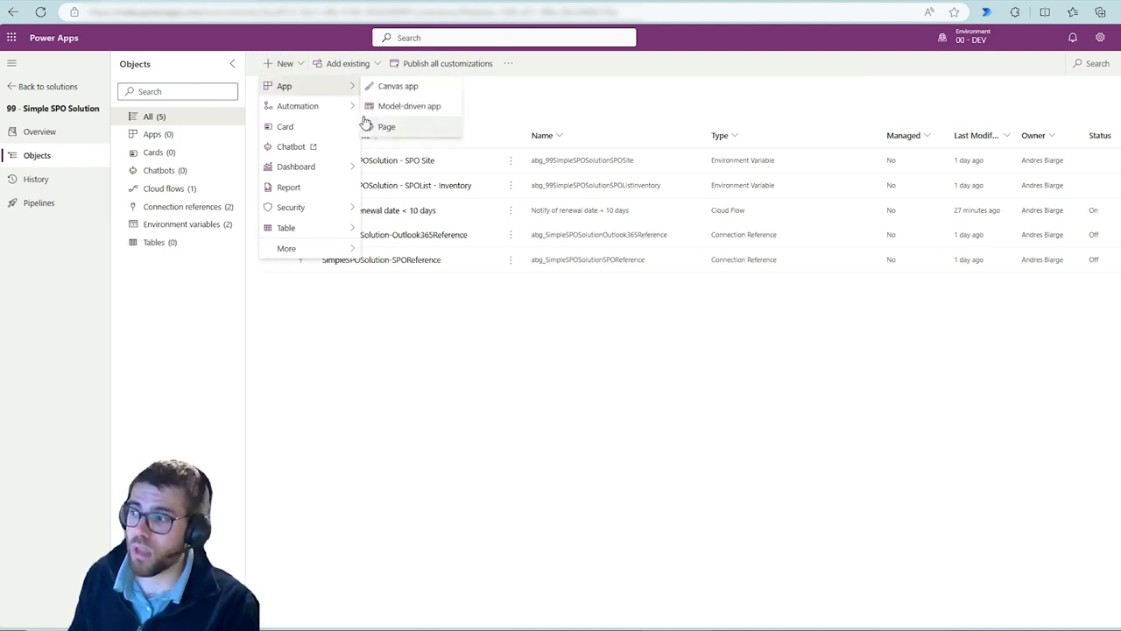
pyautogui.moveTo(326, 108)
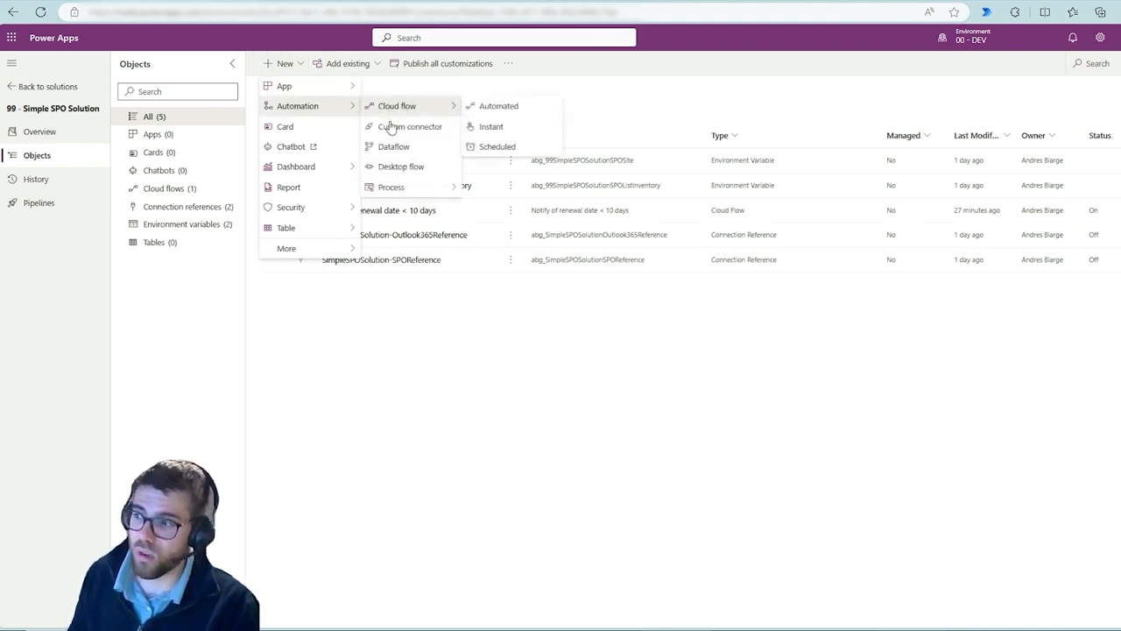
pyautogui.moveTo(391, 189)
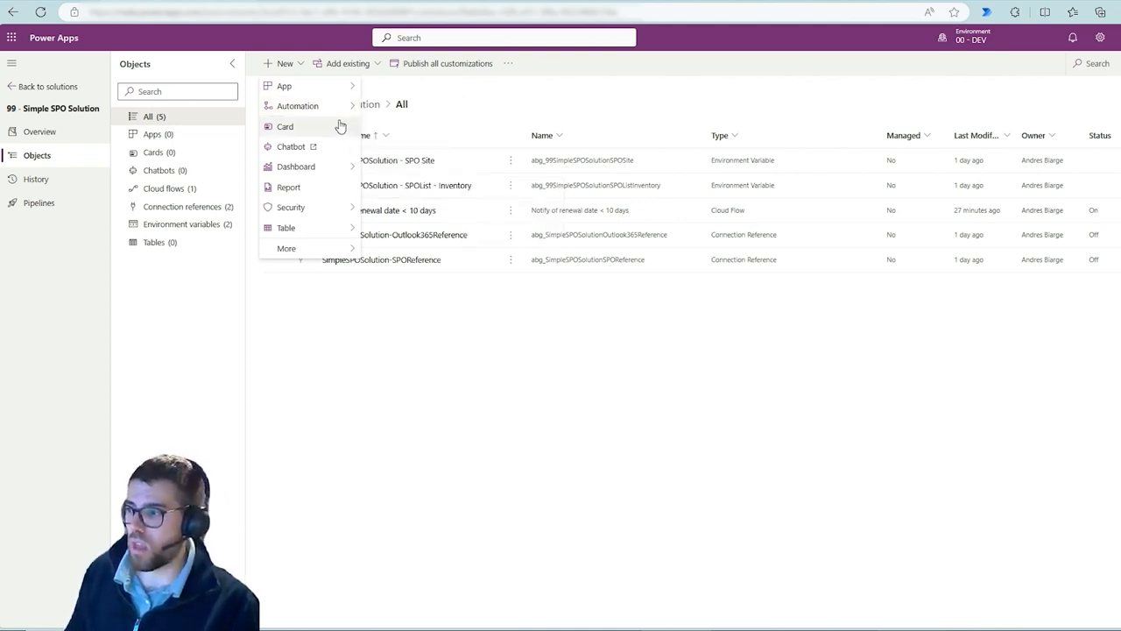
pyautogui.moveTo(301, 171)
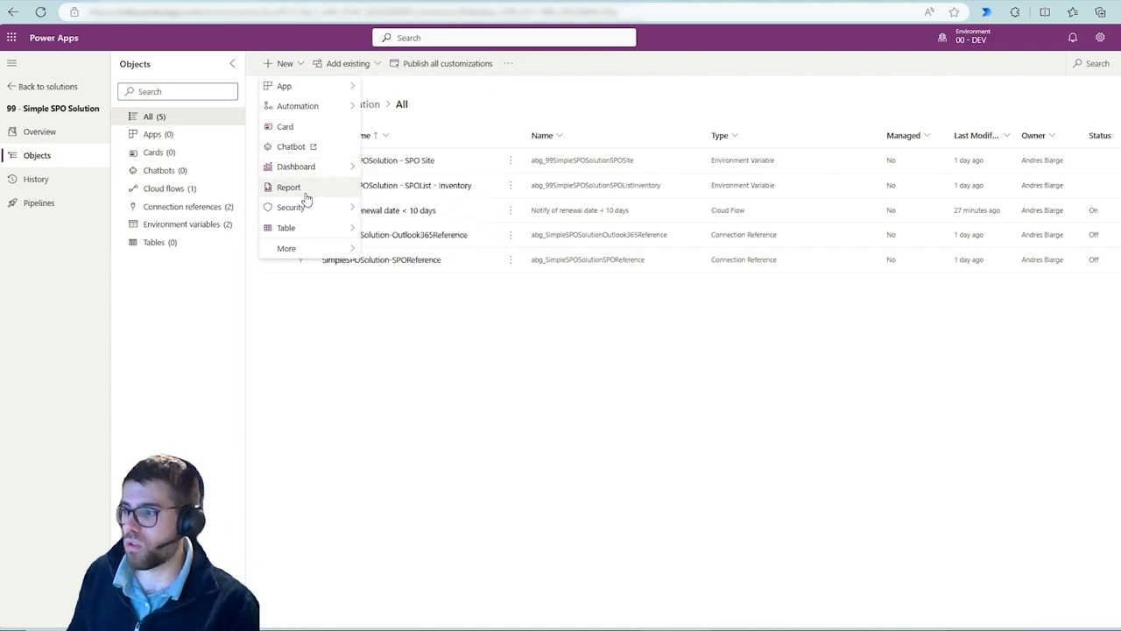
pyautogui.moveTo(305, 212)
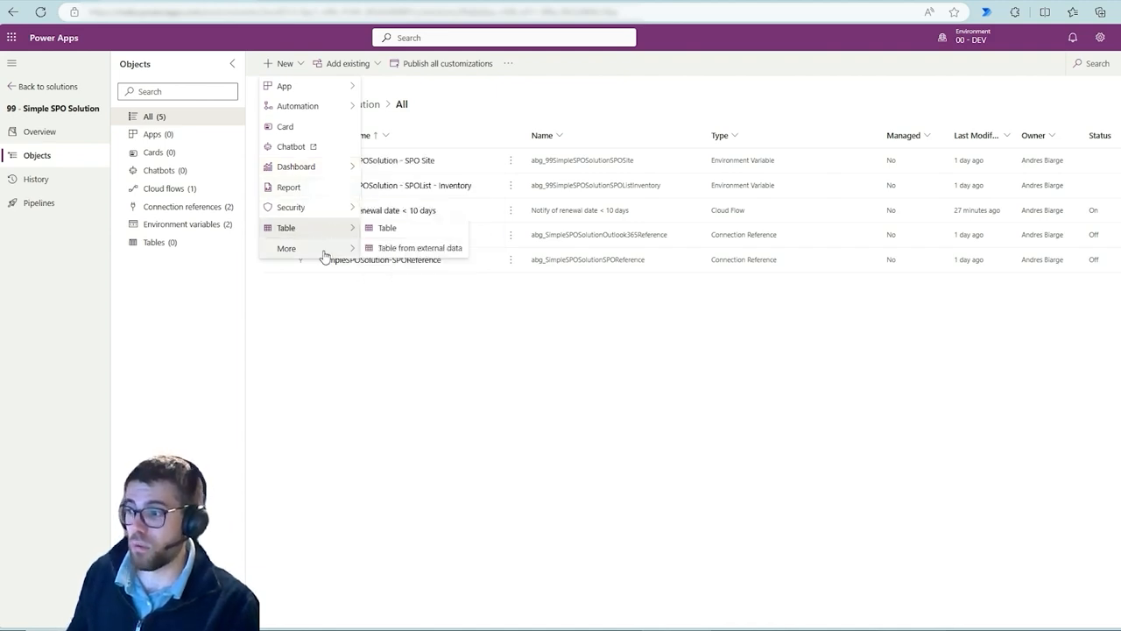
pyautogui.moveTo(324, 254)
pyautogui.moveTo(429, 411)
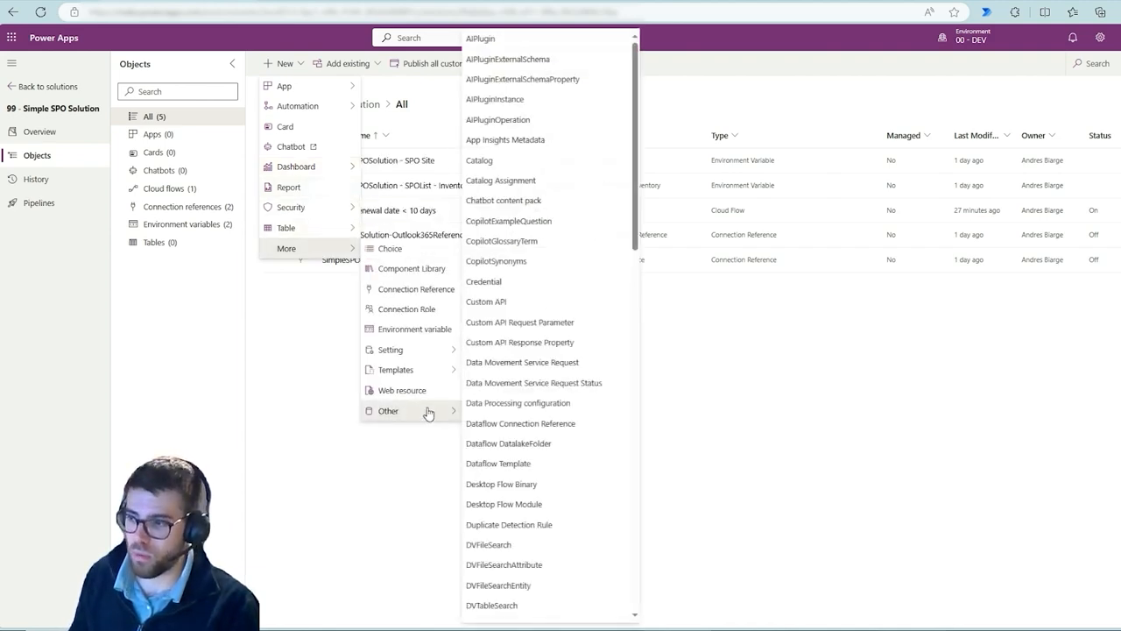
pyautogui.scroll(-10, 513, 390)
pyautogui.scroll(-3, 517, 431)
pyautogui.click(293, 388)
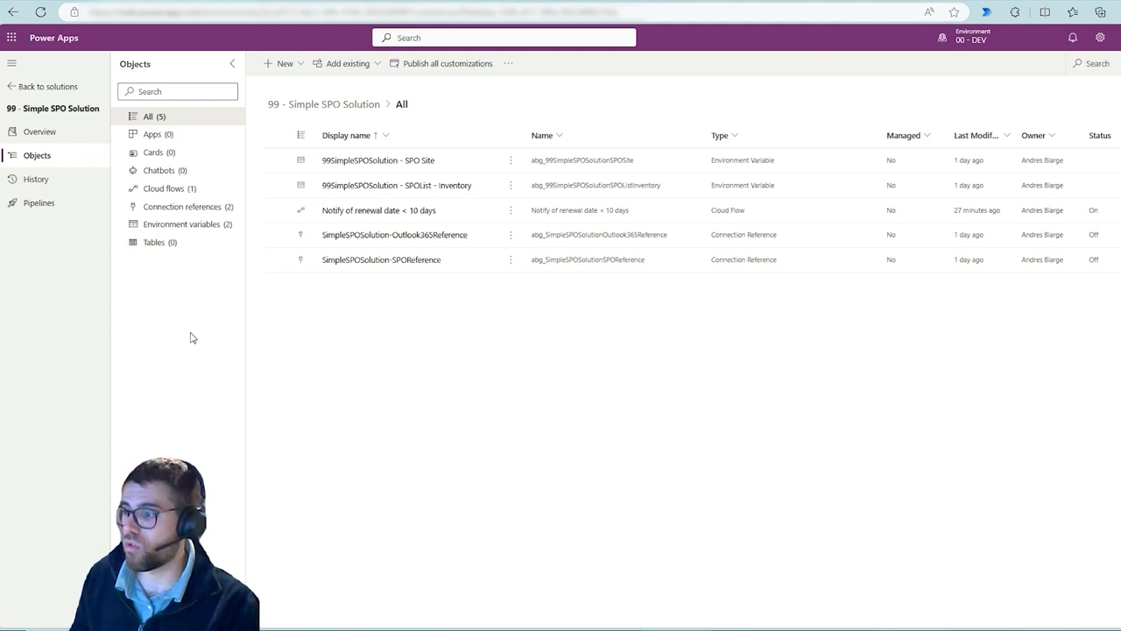
# Show the solution's Cloud flows and select the Notify of renewal date < 10 days flow
pyautogui.click(191, 191)
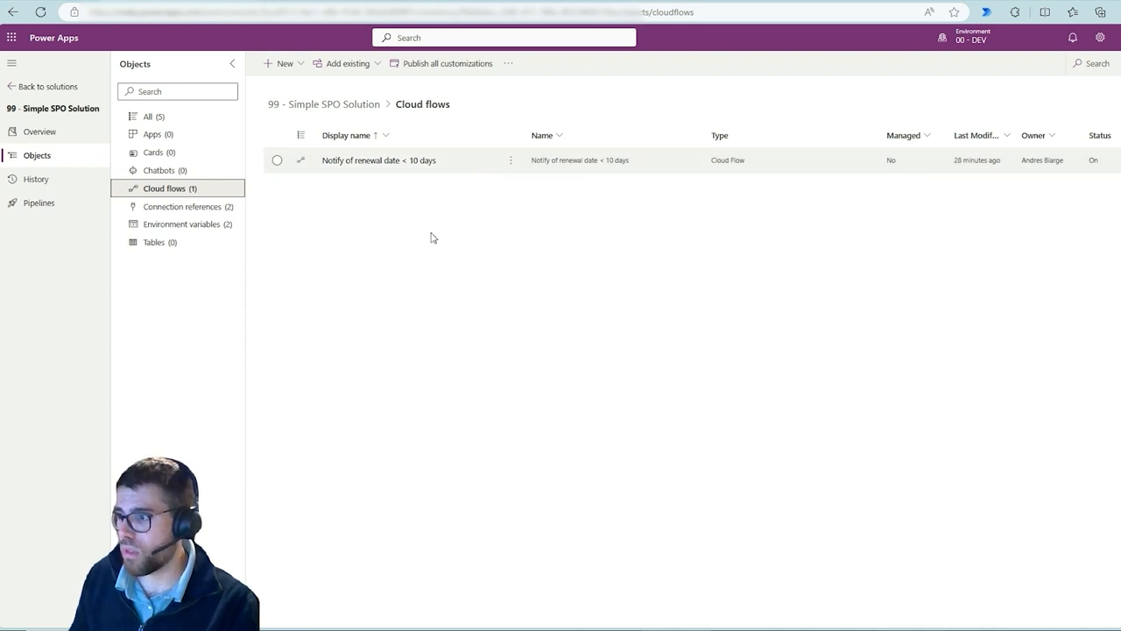
pyautogui.click(277, 160)
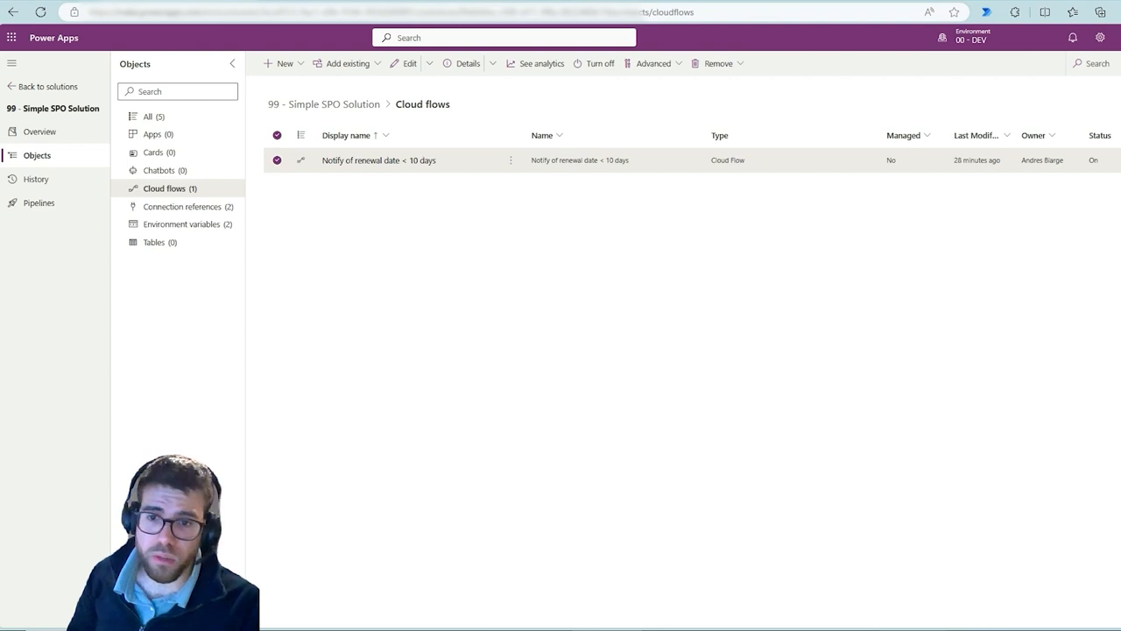
# In the OneNote diagram, draw a blue two-way arrow between the DEV site and the Solution box and circle the Solution
pyautogui.hotkey('alt', 'Tab')
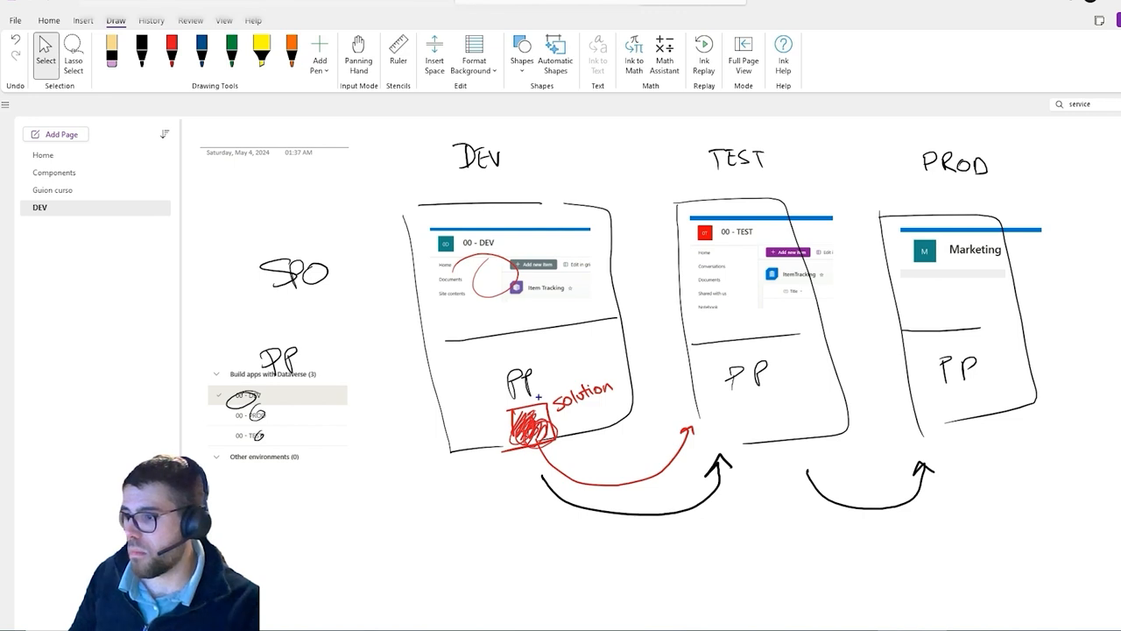
pyautogui.moveTo(493, 311); pyautogui.dragTo(493, 427)
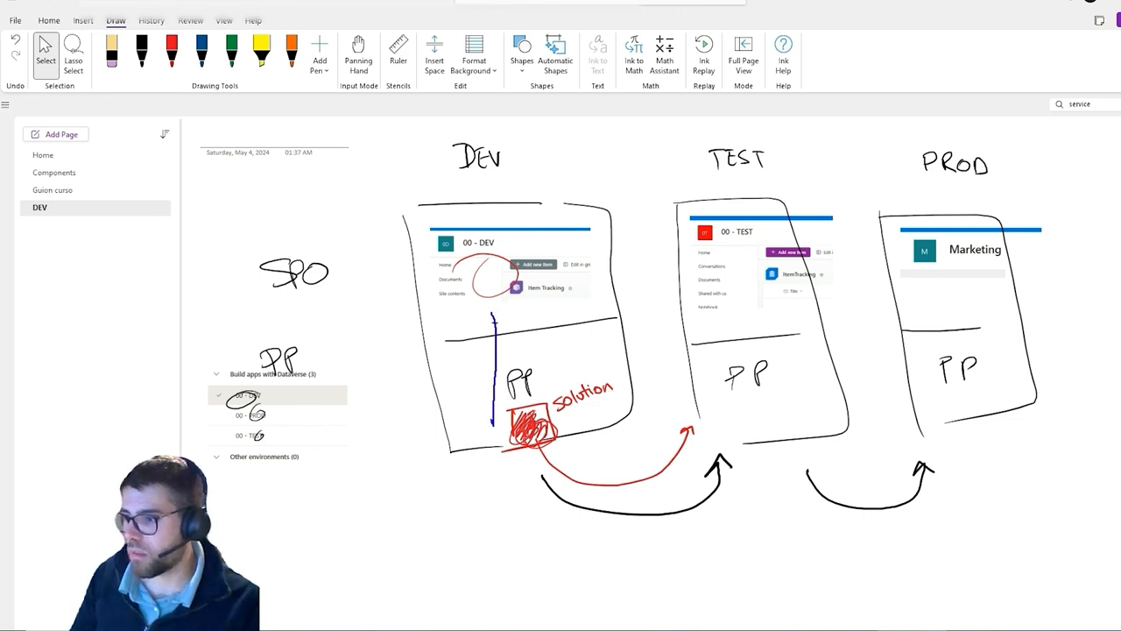
pyautogui.moveTo(488, 320); pyautogui.dragTo(505, 322)
pyautogui.moveTo(481, 401); pyautogui.dragTo(496, 438)
pyautogui.moveTo(505, 410); pyautogui.dragTo(496, 440)
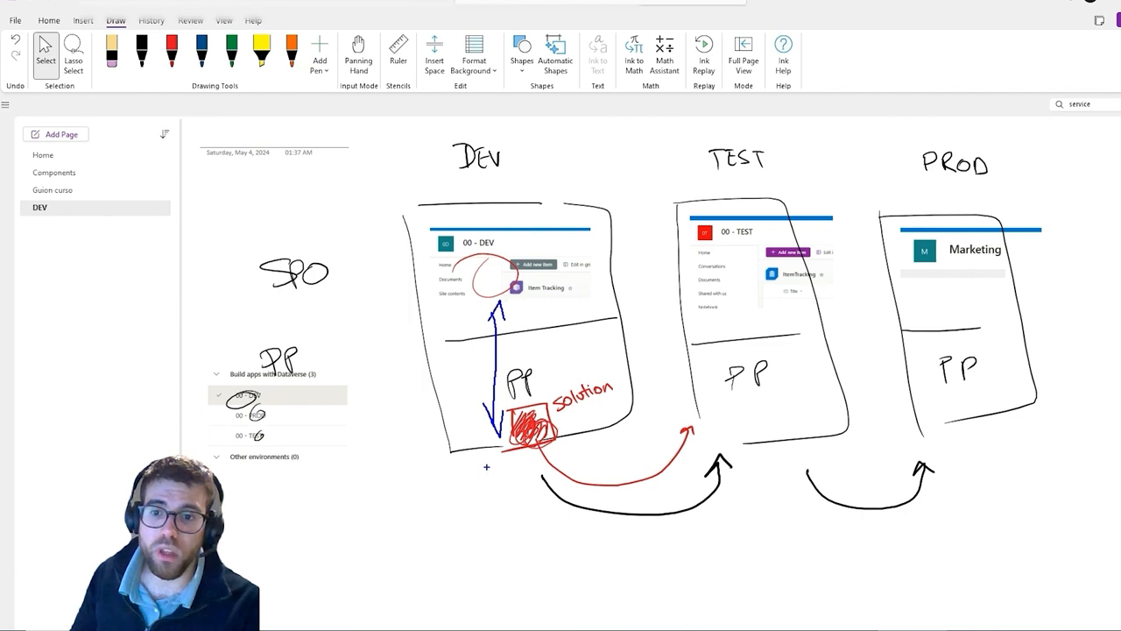
pyautogui.moveTo(574, 385)
pyautogui.mouseDown()
pyautogui.moveTo(510, 438)
pyautogui.moveTo(580, 390)
pyautogui.mouseUp()
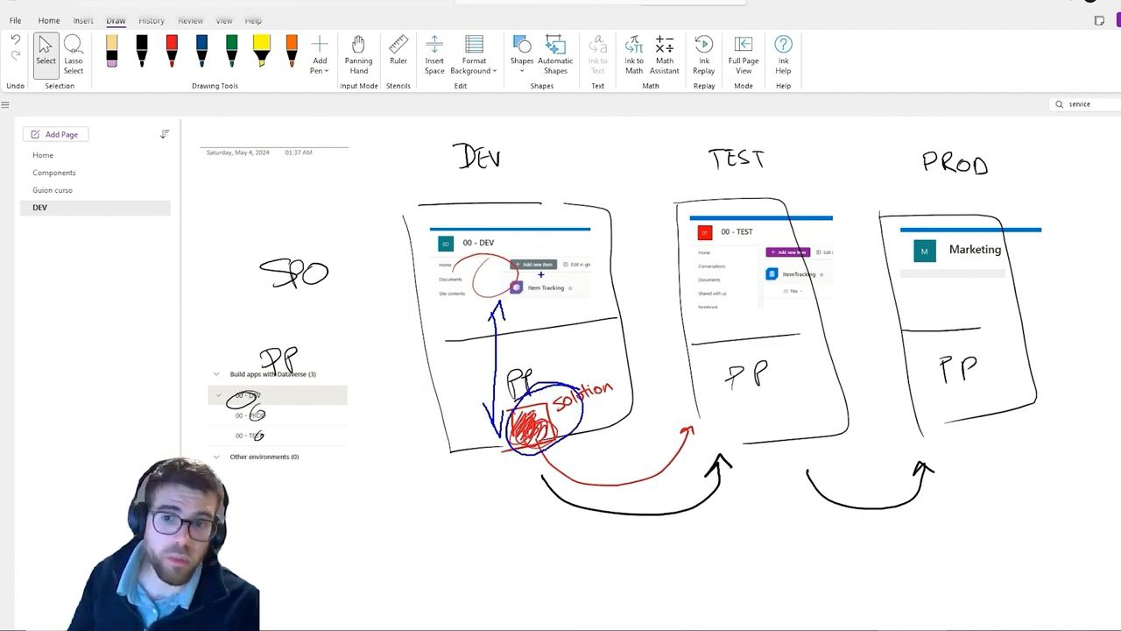
# Circle the site title and list items in the DEV, TEST and PROD site images in blue
pyautogui.moveTo(504, 218)
pyautogui.mouseDown()
pyautogui.moveTo(465, 258)
pyautogui.moveTo(477, 281)
pyautogui.mouseUp()
pyautogui.moveTo(560, 279)
pyautogui.mouseDown()
pyautogui.moveTo(555, 291)
pyautogui.moveTo(565, 281)
pyautogui.mouseUp()
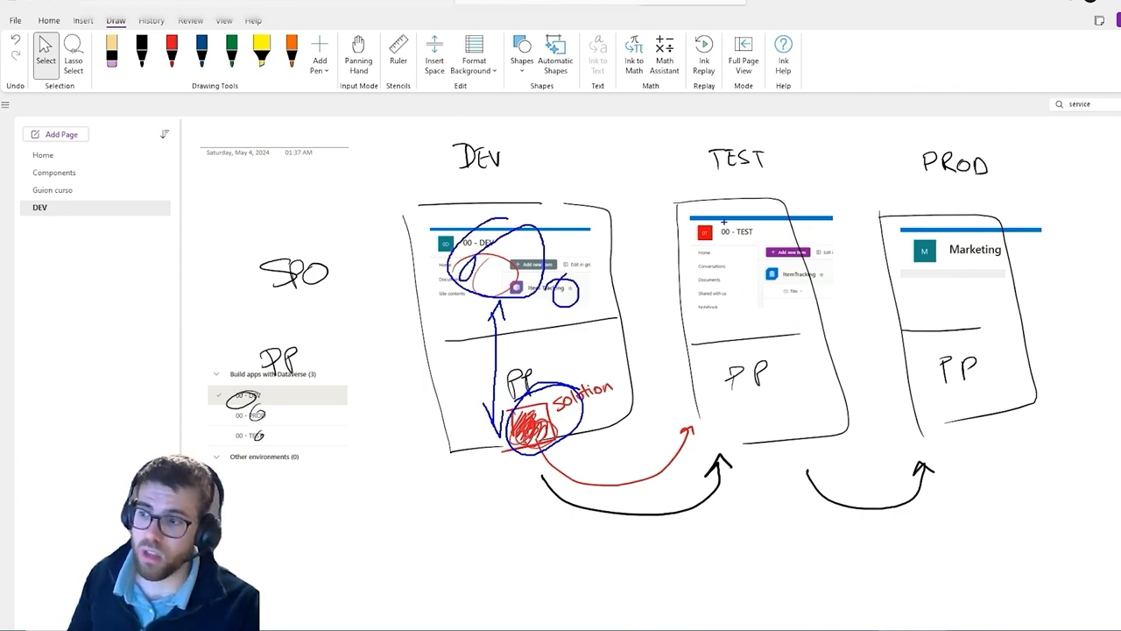
pyautogui.moveTo(724, 222); pyautogui.dragTo(734, 221)
pyautogui.moveTo(768, 274)
pyautogui.mouseDown()
pyautogui.moveTo(776, 291)
pyautogui.moveTo(796, 269)
pyautogui.mouseUp()
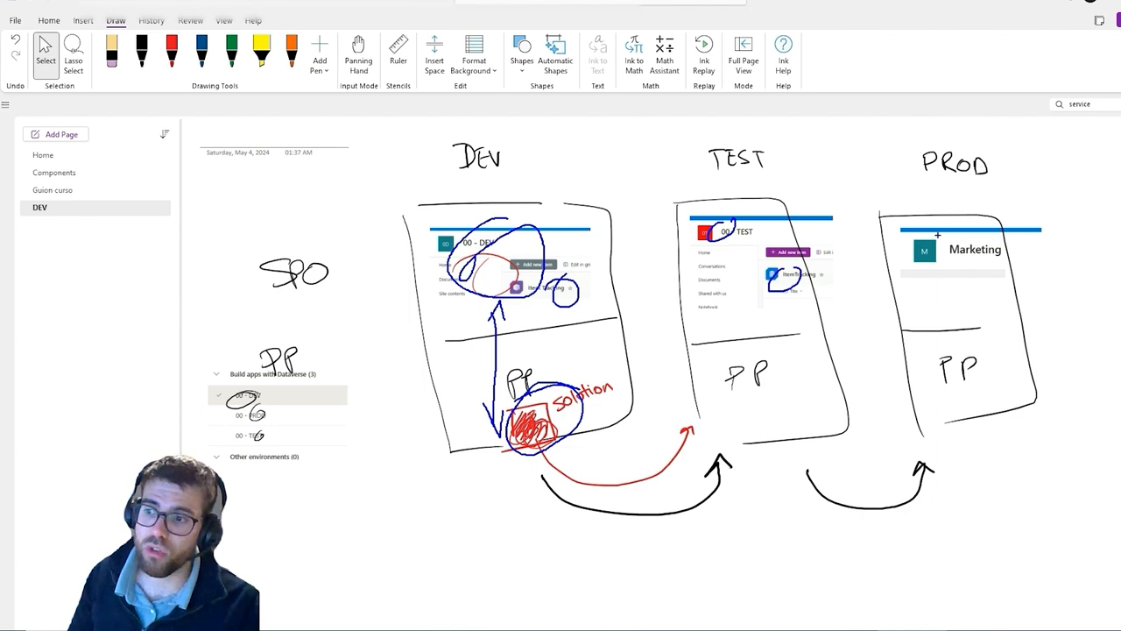
pyautogui.moveTo(938, 235); pyautogui.dragTo(945, 230)
pyautogui.moveTo(996, 279)
pyautogui.mouseDown()
pyautogui.moveTo(1002, 295)
pyautogui.moveTo(1015, 284)
pyautogui.mouseUp()
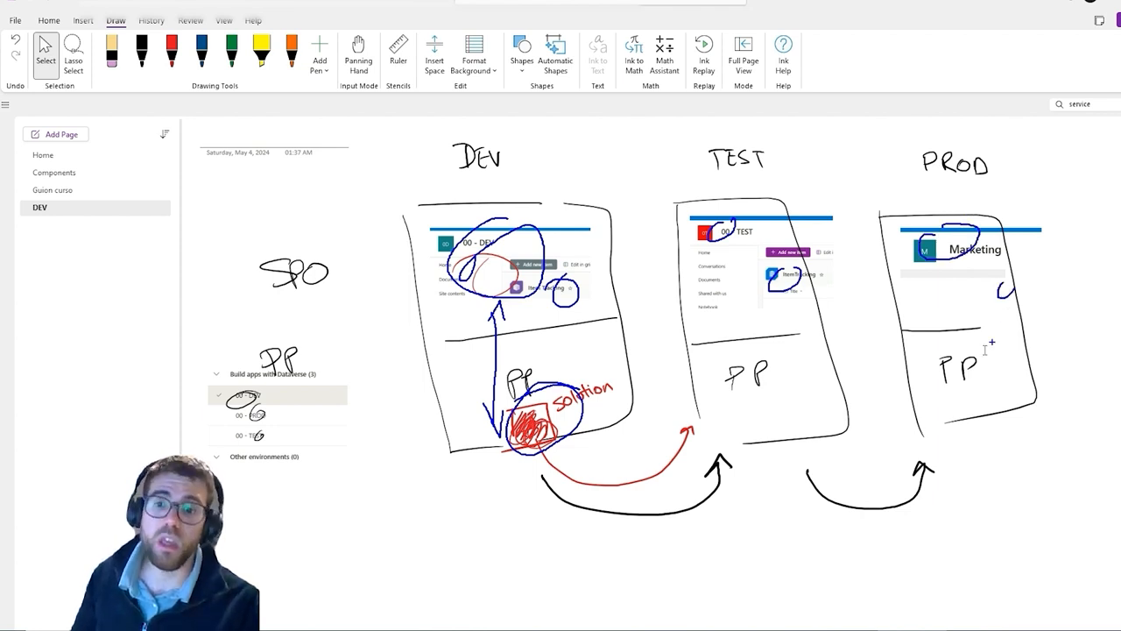
pyautogui.press('Escape')
pyautogui.click(1117, 1)
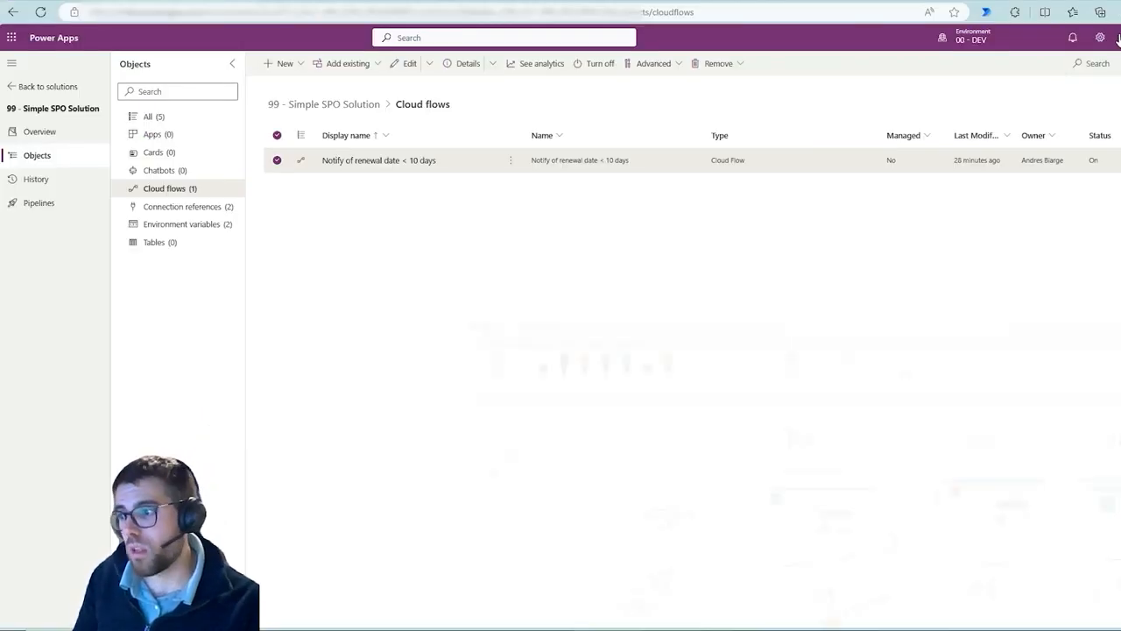
# Open the Notify of renewal date < 10 days flow in the designer and examine its actions
pyautogui.click(189, 225)
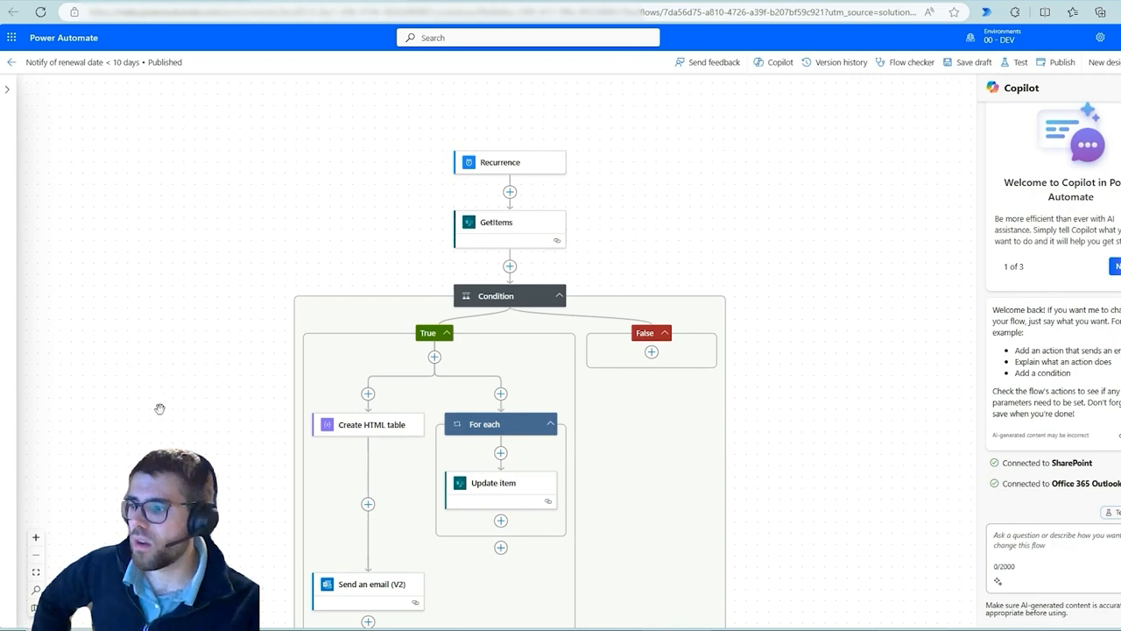
pyautogui.moveTo(157, 408); pyautogui.dragTo(149, 386)
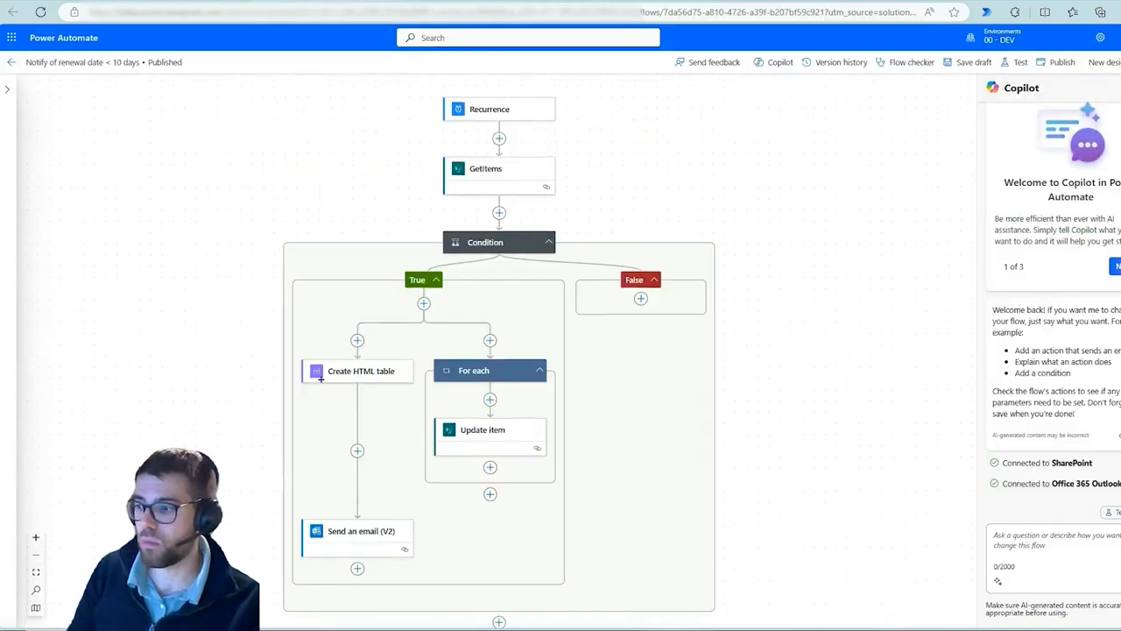
pyautogui.moveTo(296, 510); pyautogui.dragTo(369, 570)
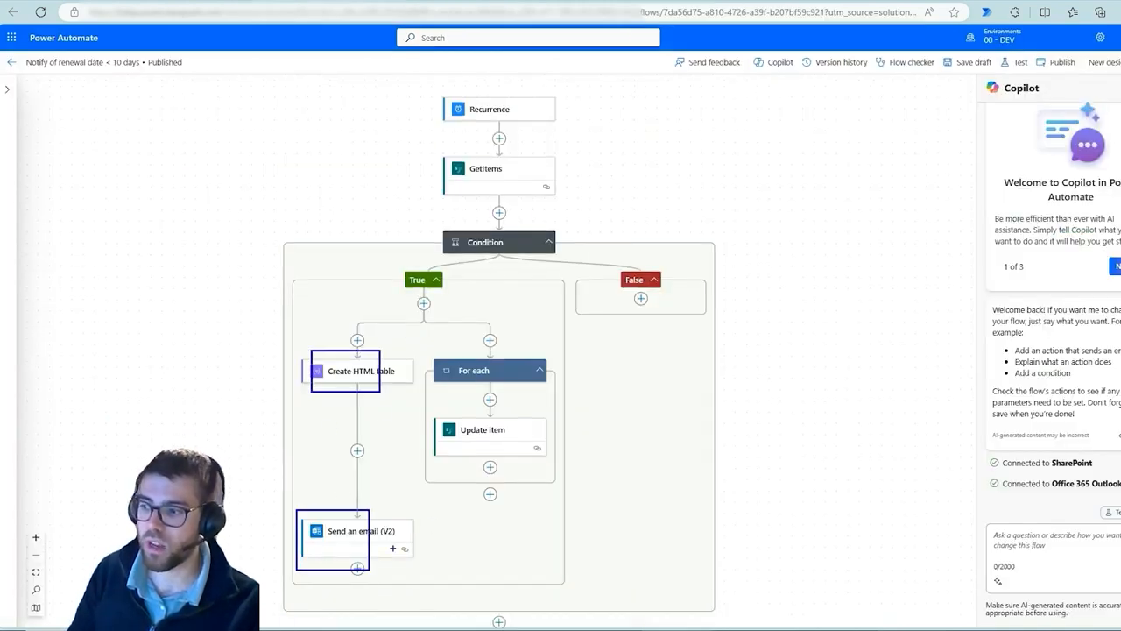
pyautogui.moveTo(502, 411)
pyautogui.mouseDown()
pyautogui.moveTo(496, 431)
pyautogui.moveTo(480, 414)
pyautogui.mouseUp()
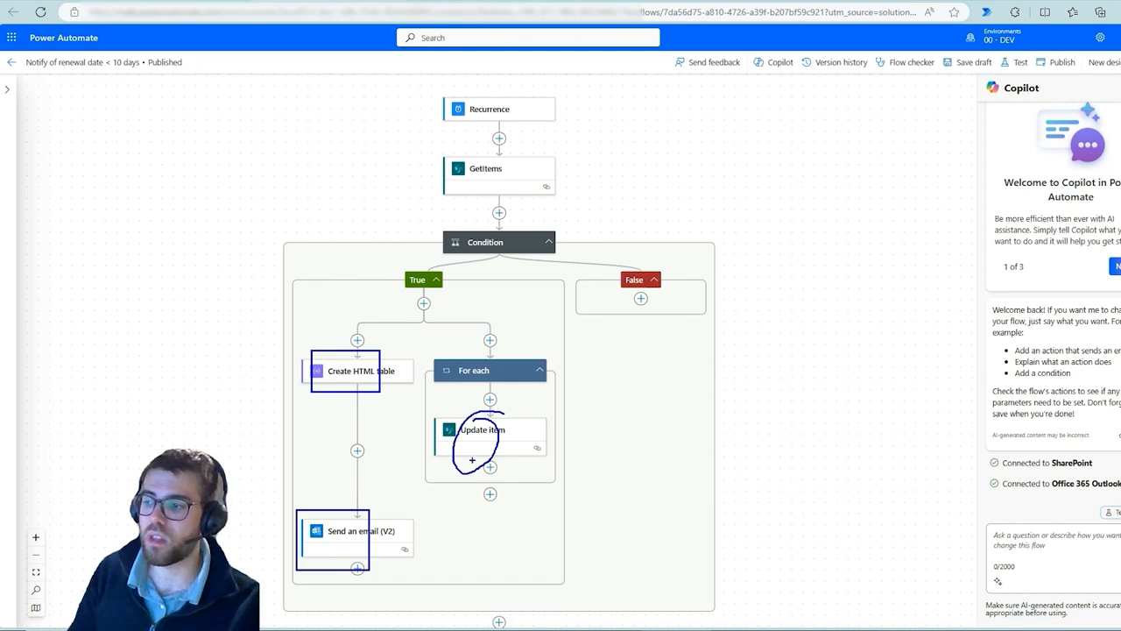
pyautogui.press('Escape')
# Switch to the 00 - DEV Item Tracking list and review the Status column's choices in its column settings
pyautogui.click(574, 2)
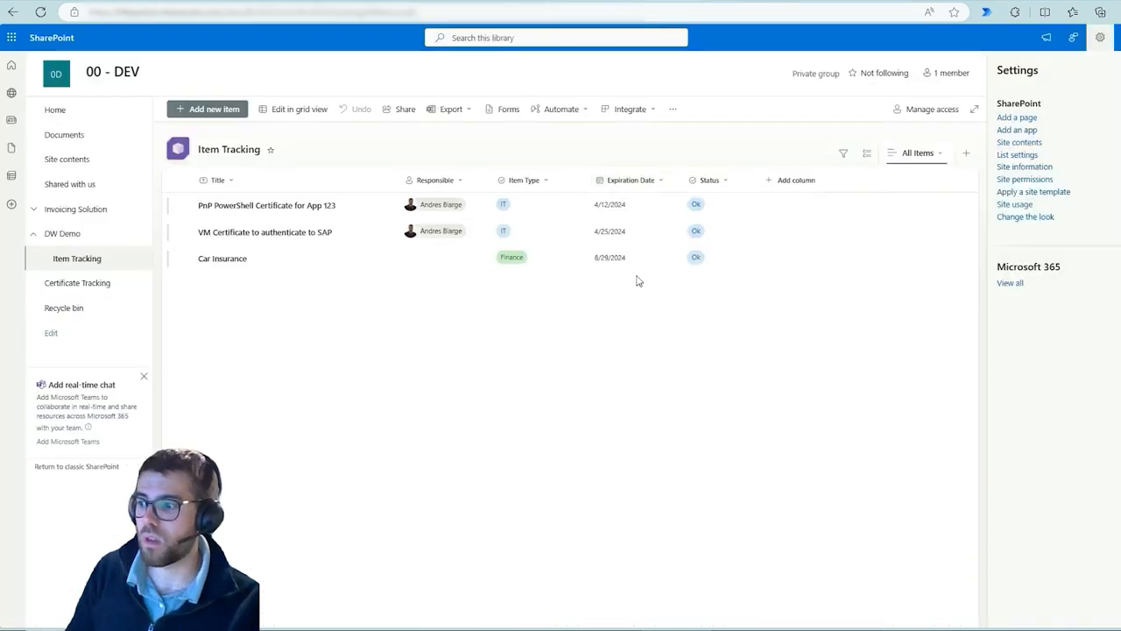
pyautogui.click(714, 213)
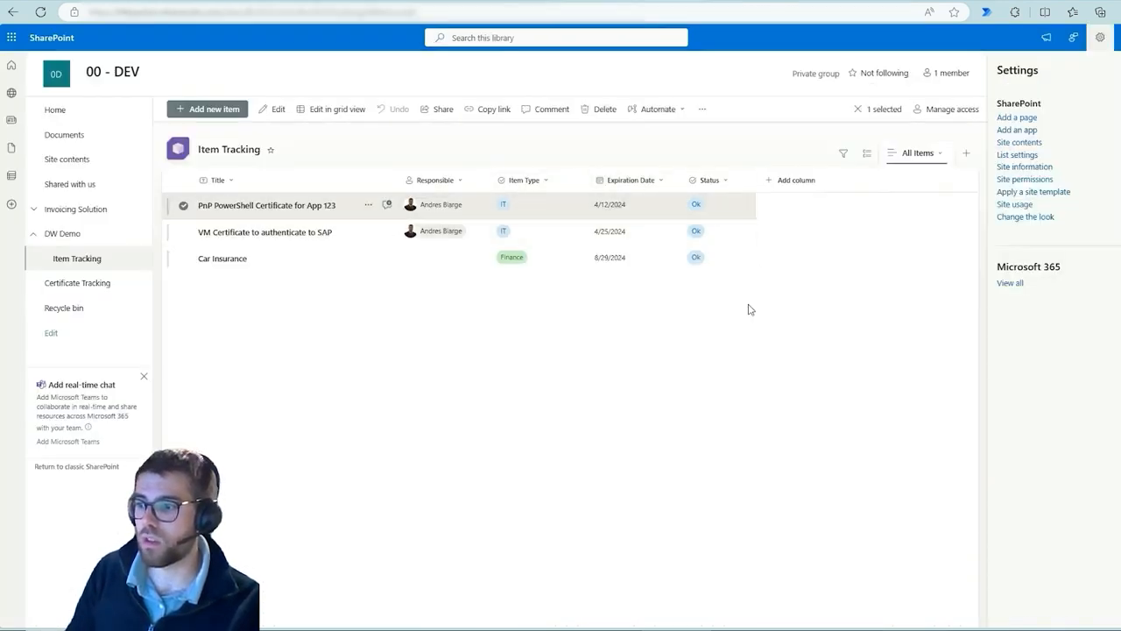
pyautogui.click(711, 181)
pyautogui.click(711, 182)
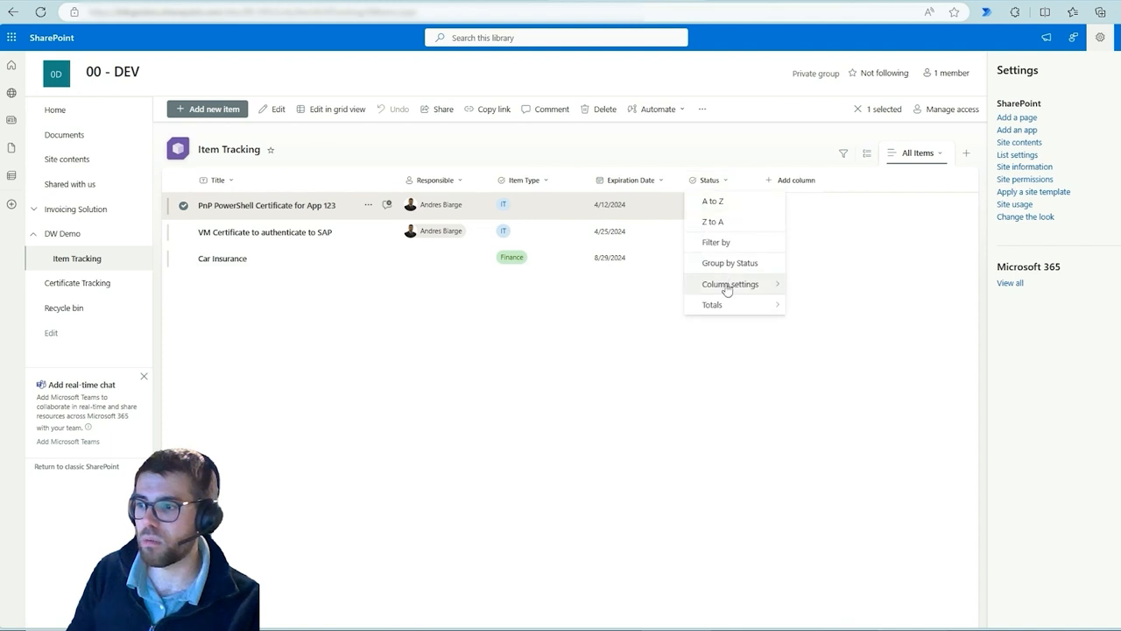
pyautogui.moveTo(728, 289)
pyautogui.click(810, 303)
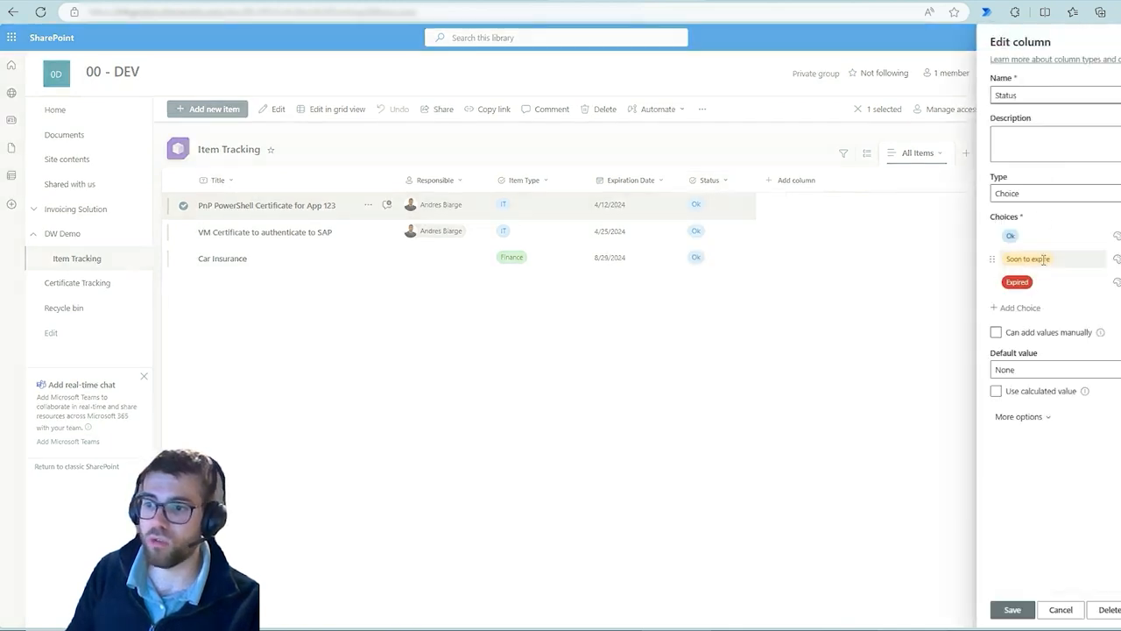
pyautogui.click(1044, 260)
pyautogui.click(775, 394)
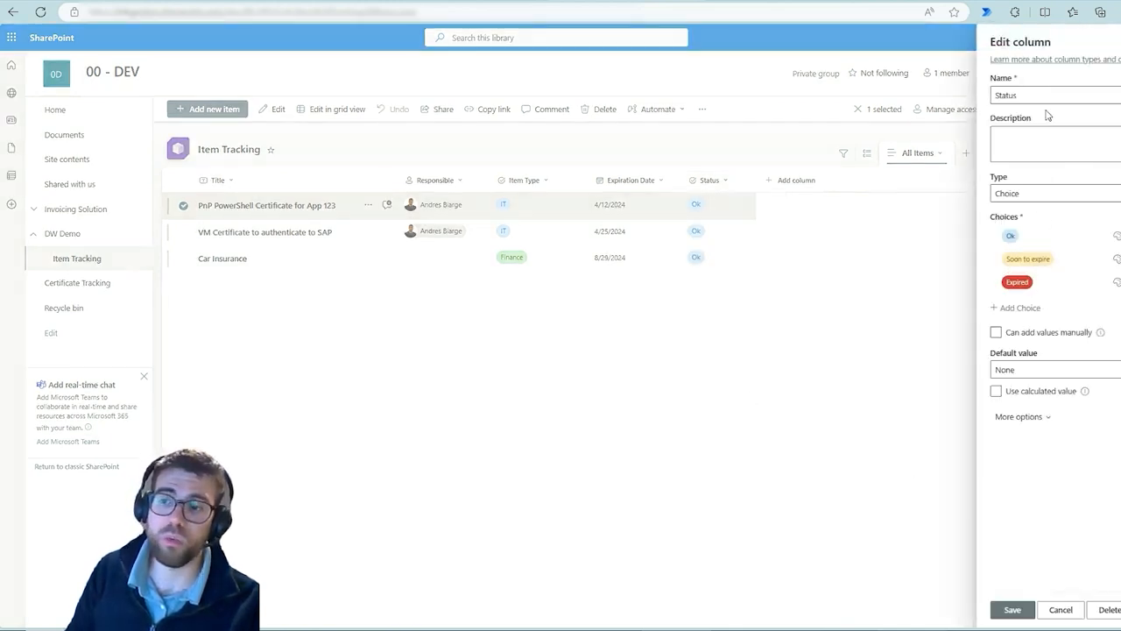
pyautogui.click(1018, 281)
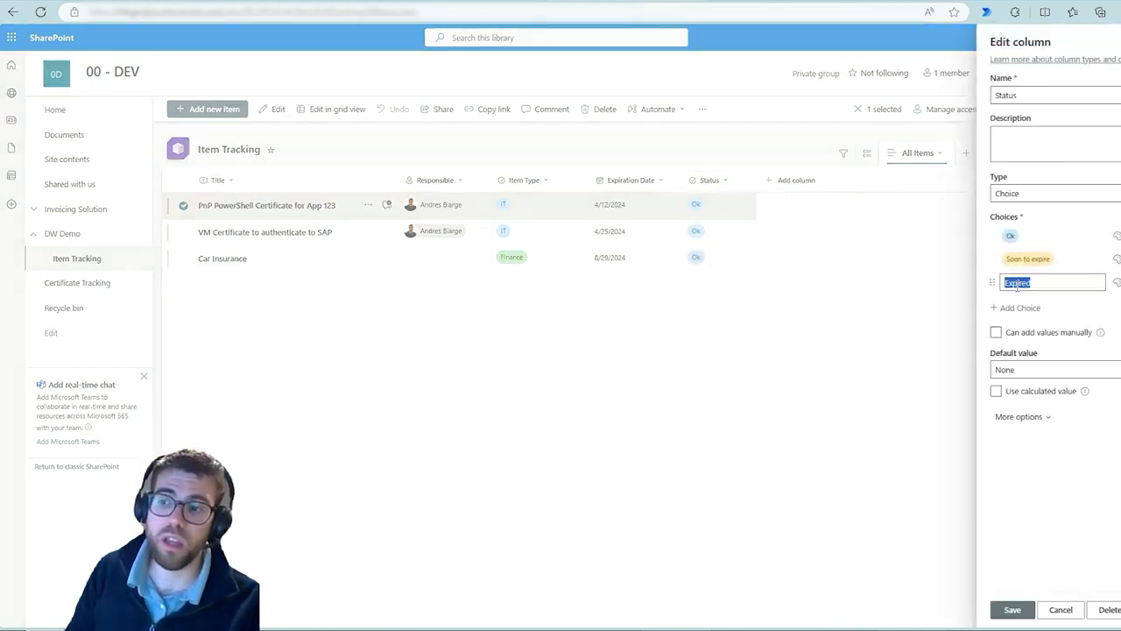
pyautogui.click(714, 361)
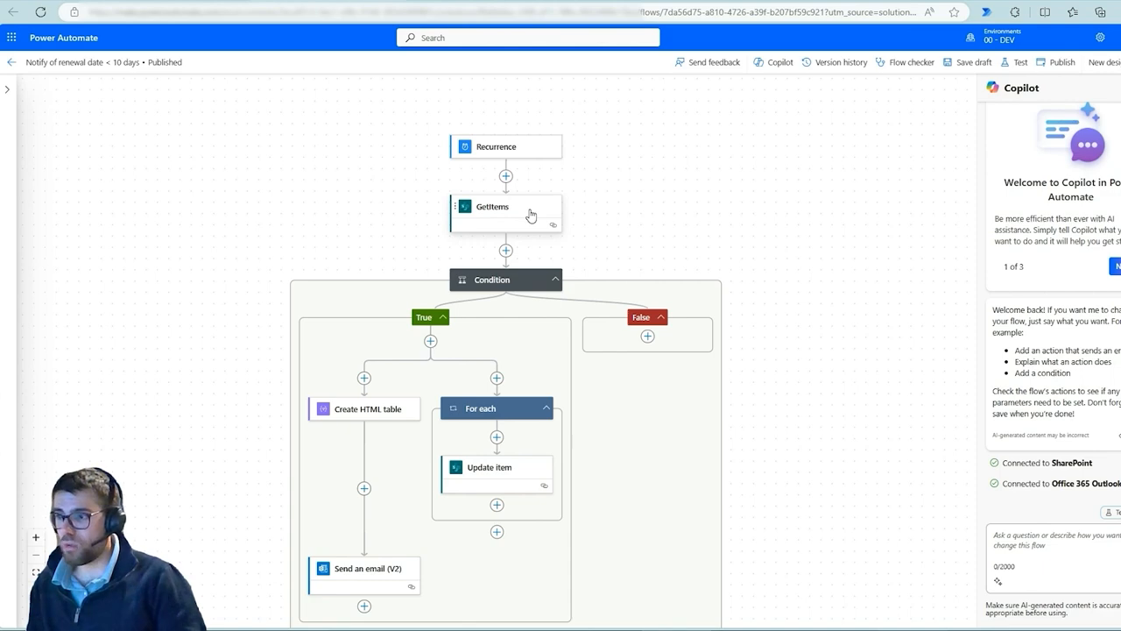
# Open the GetItems action and examine its Site Address and List Name parameters
pyautogui.click(530, 216)
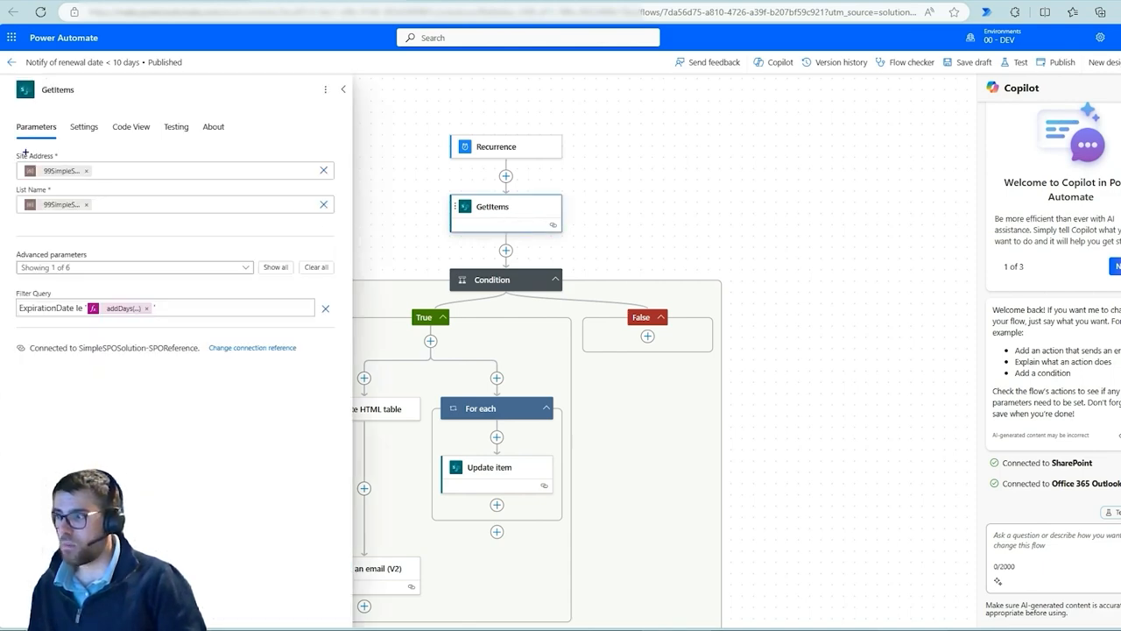
pyautogui.moveTo(5, 147)
pyautogui.mouseDown()
pyautogui.moveTo(96, 219)
pyautogui.moveTo(361, 231)
pyautogui.mouseUp()
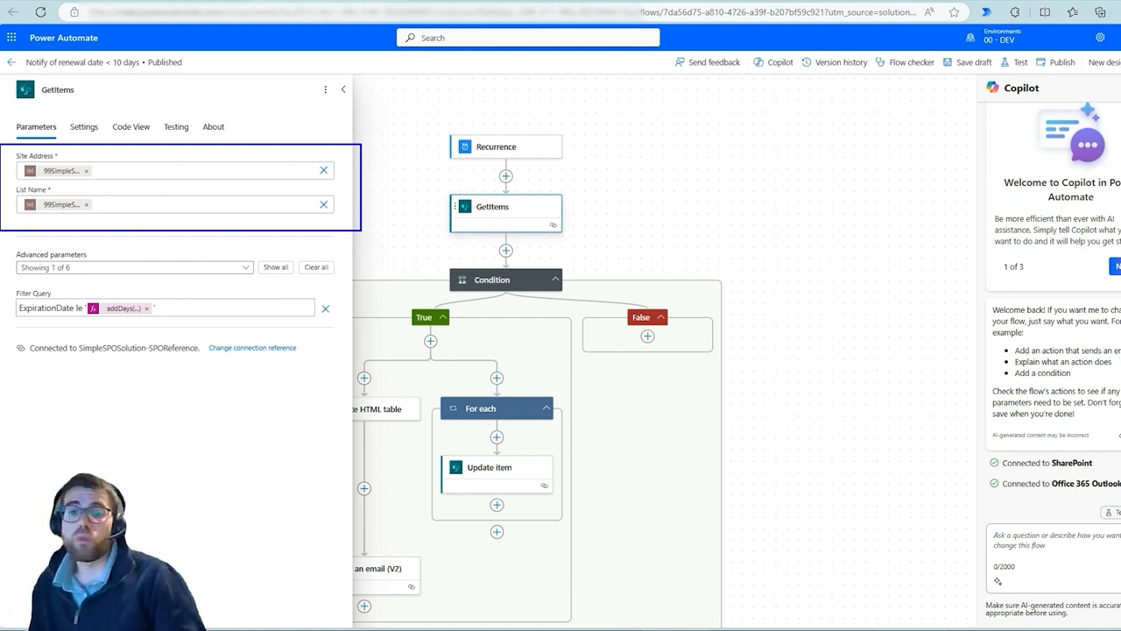
pyautogui.hotkey('ctrl', 'z')
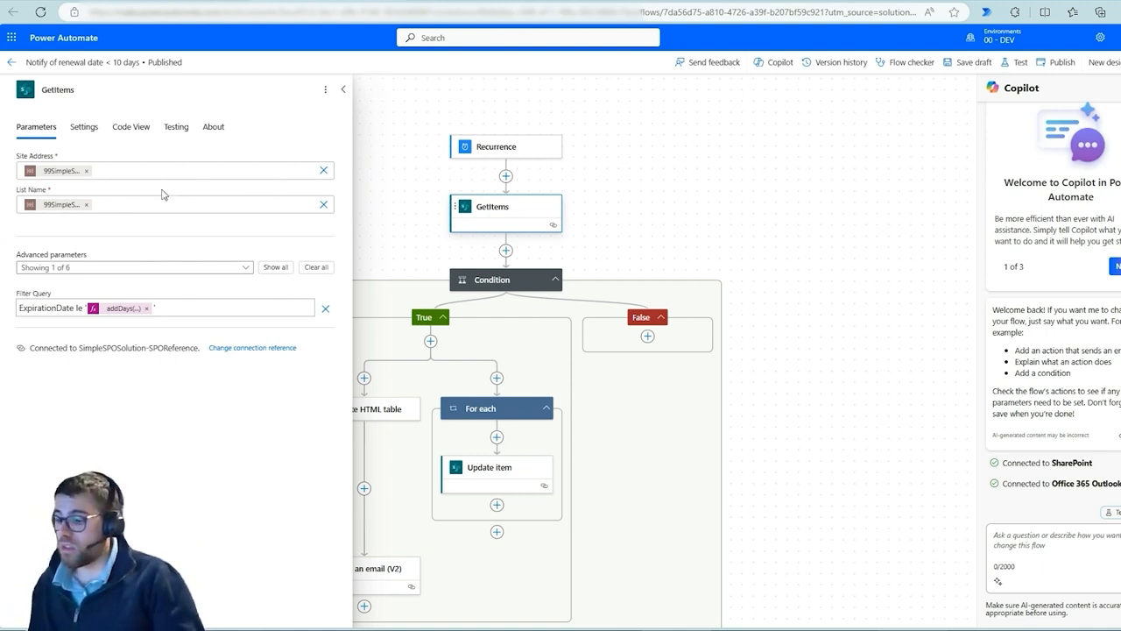
pyautogui.moveTo(21, 153); pyautogui.dragTo(113, 187)
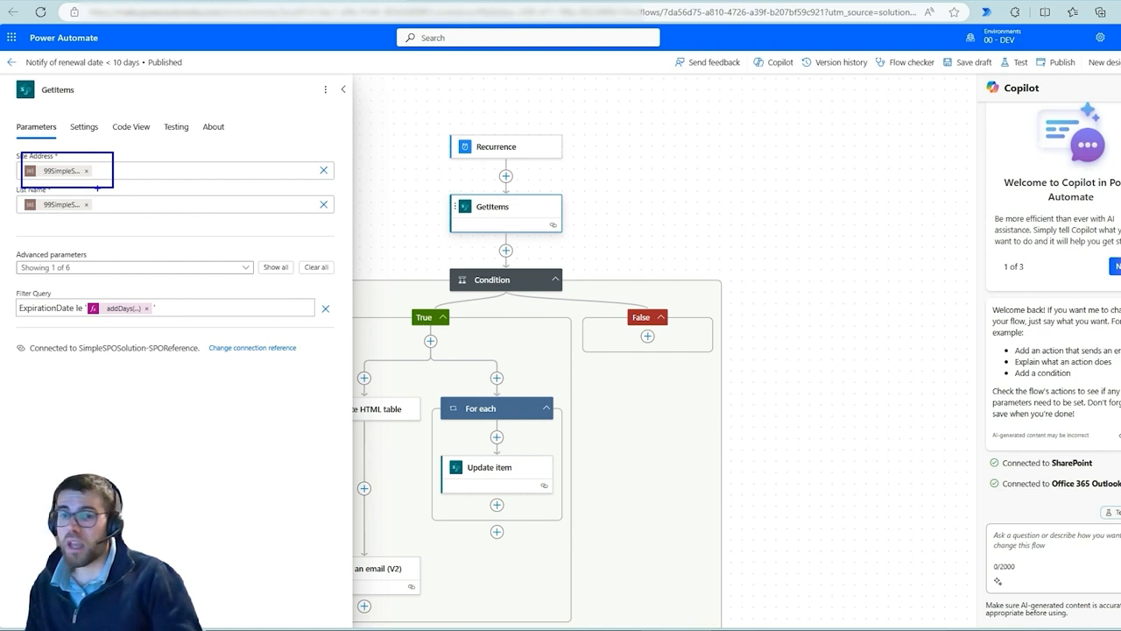
pyautogui.press('Escape')
# Open the dynamic content for the List Name field and review the environment variable parameters offered
pyautogui.click(127, 205)
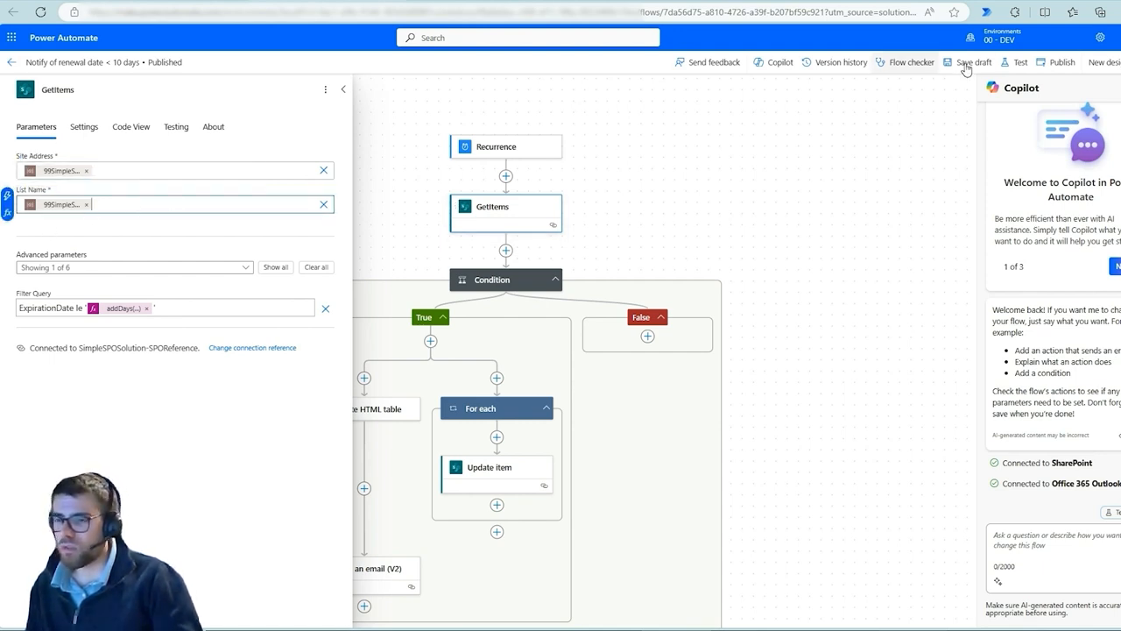
pyautogui.click(8, 195)
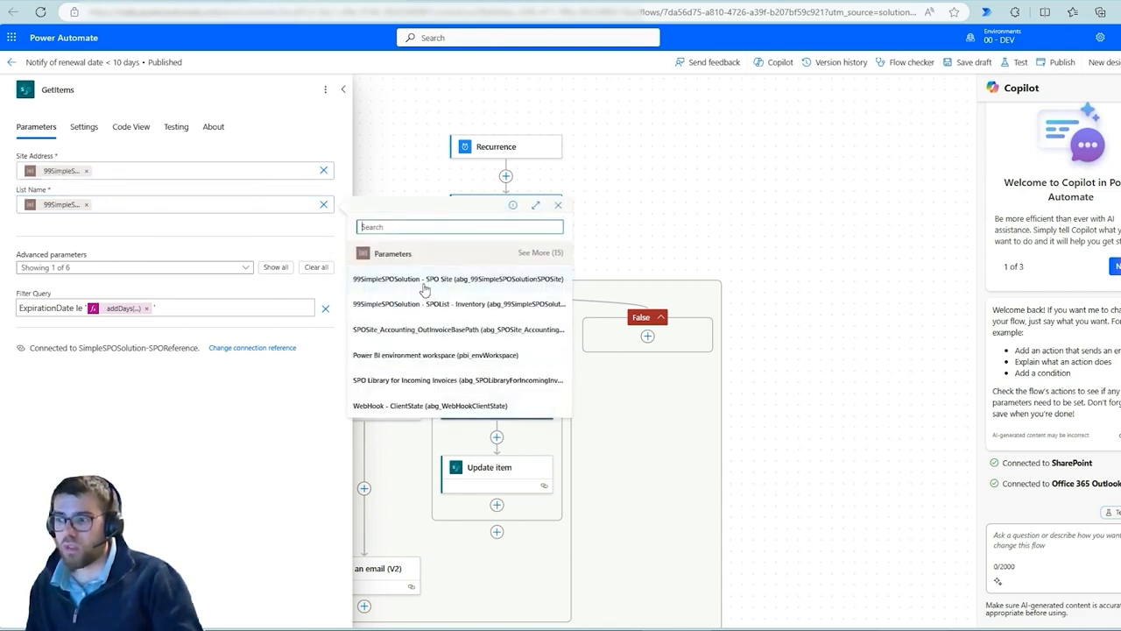
pyautogui.moveTo(347, 241)
pyautogui.mouseDown()
pyautogui.moveTo(470, 314)
pyautogui.moveTo(579, 428)
pyautogui.mouseUp()
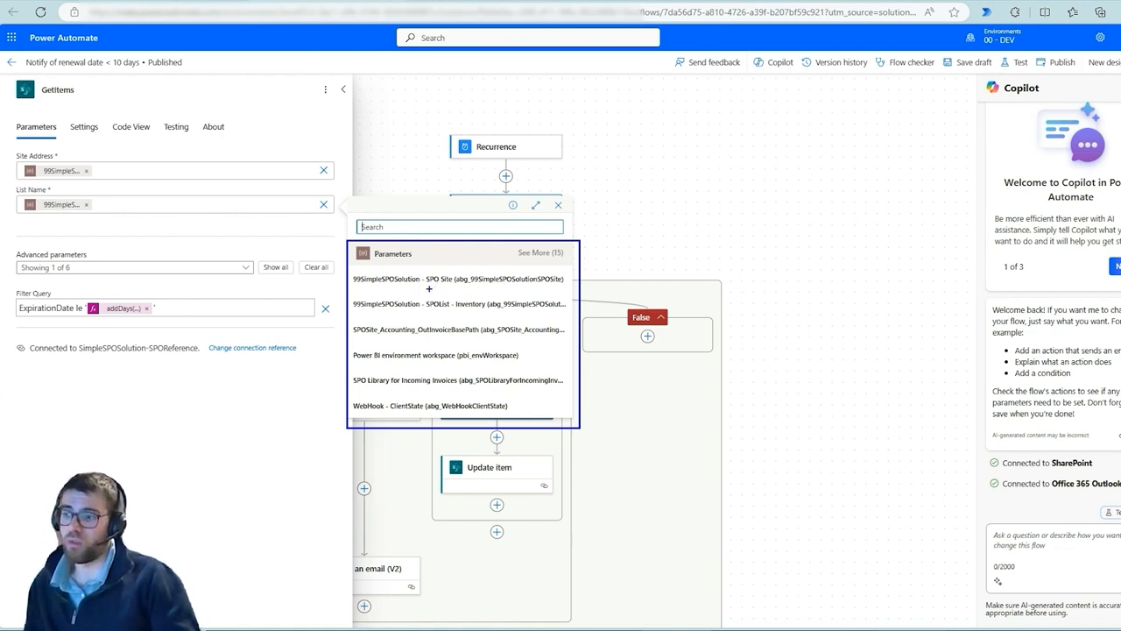
pyautogui.moveTo(429, 287); pyautogui.dragTo(494, 285)
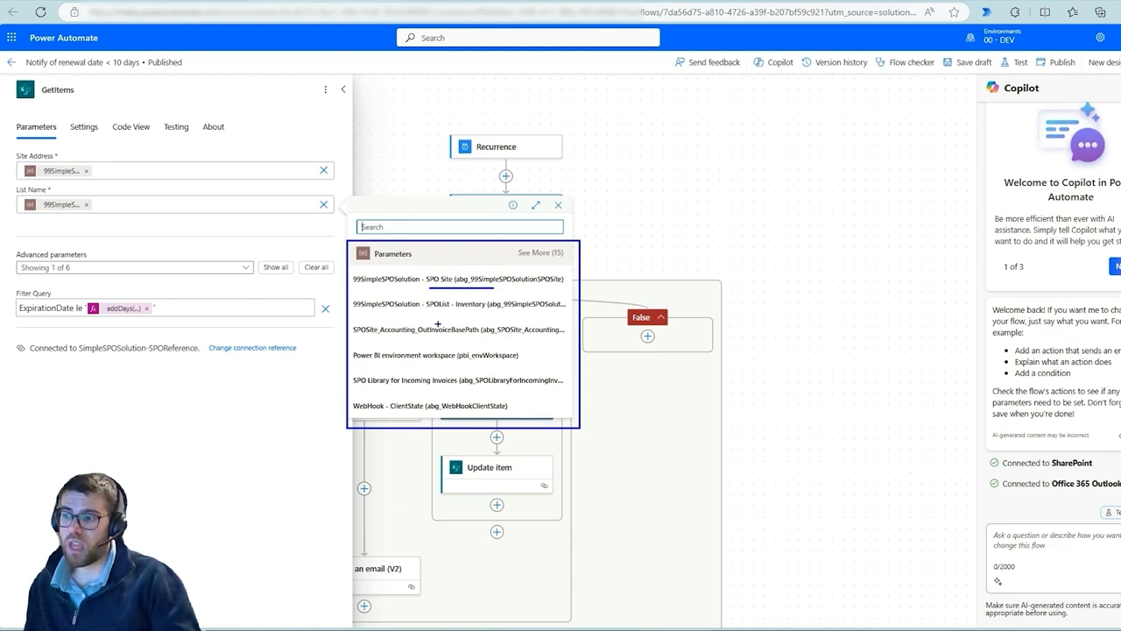
pyautogui.moveTo(443, 311); pyautogui.dragTo(503, 313)
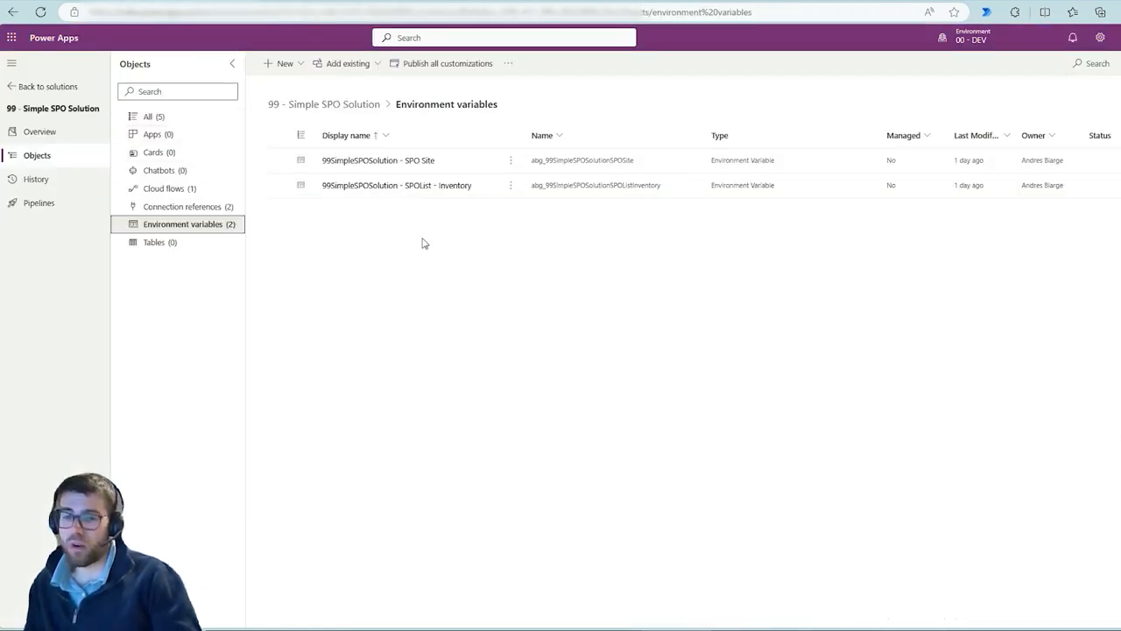
# Switch to the solution's environment variables, open 99SimpleSPOSolution - SPO Site and review its settings
pyautogui.click(339, 164)
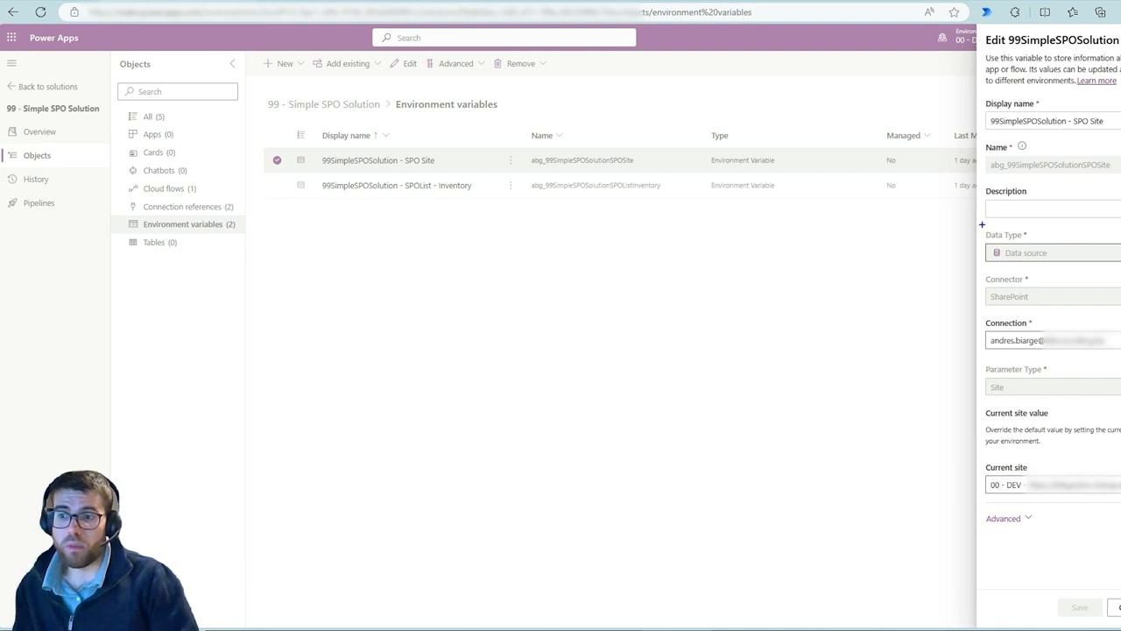
pyautogui.moveTo(976, 223)
pyautogui.mouseDown()
pyautogui.moveTo(1120, 323)
pyautogui.moveTo(1120, 308)
pyautogui.mouseUp()
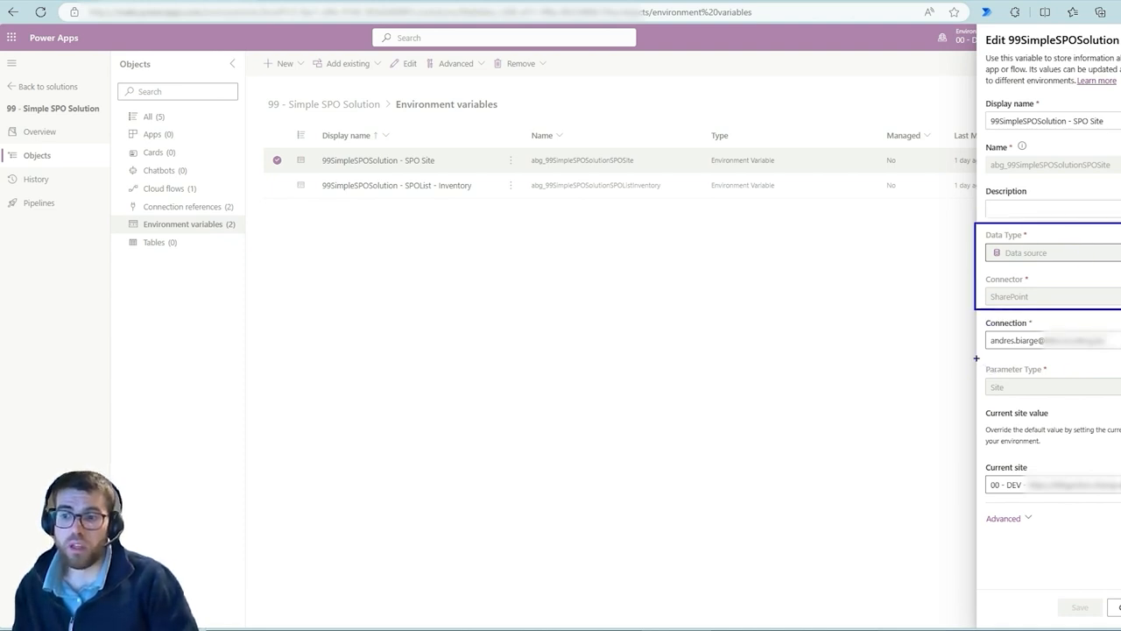
pyautogui.moveTo(976, 358); pyautogui.dragTo(1120, 405)
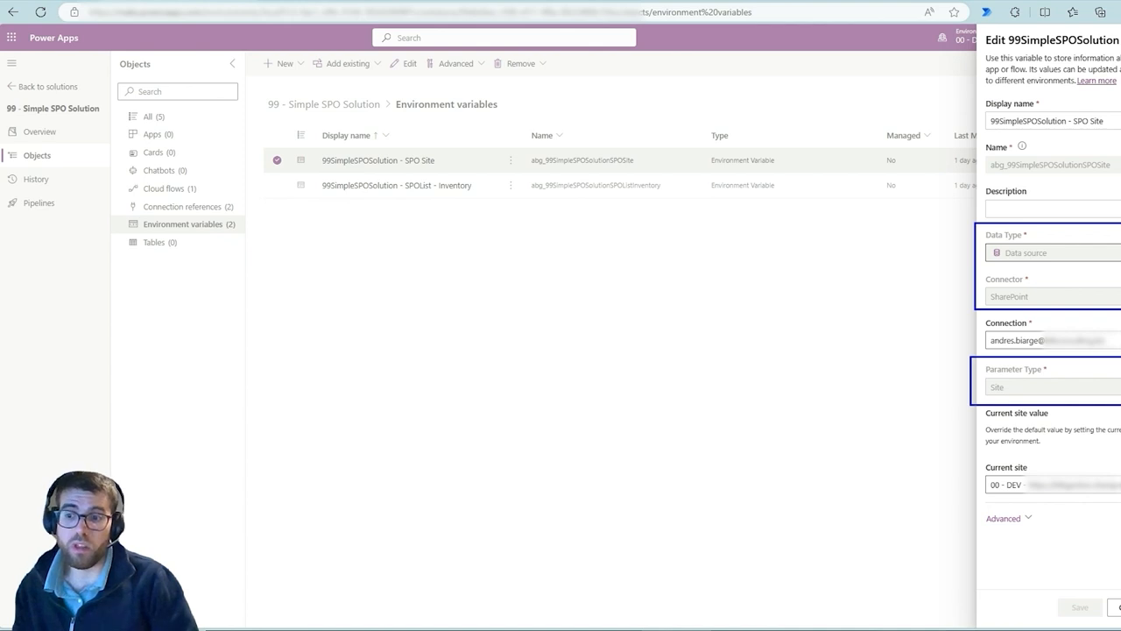
pyautogui.moveTo(984, 483); pyautogui.dragTo(927, 479)
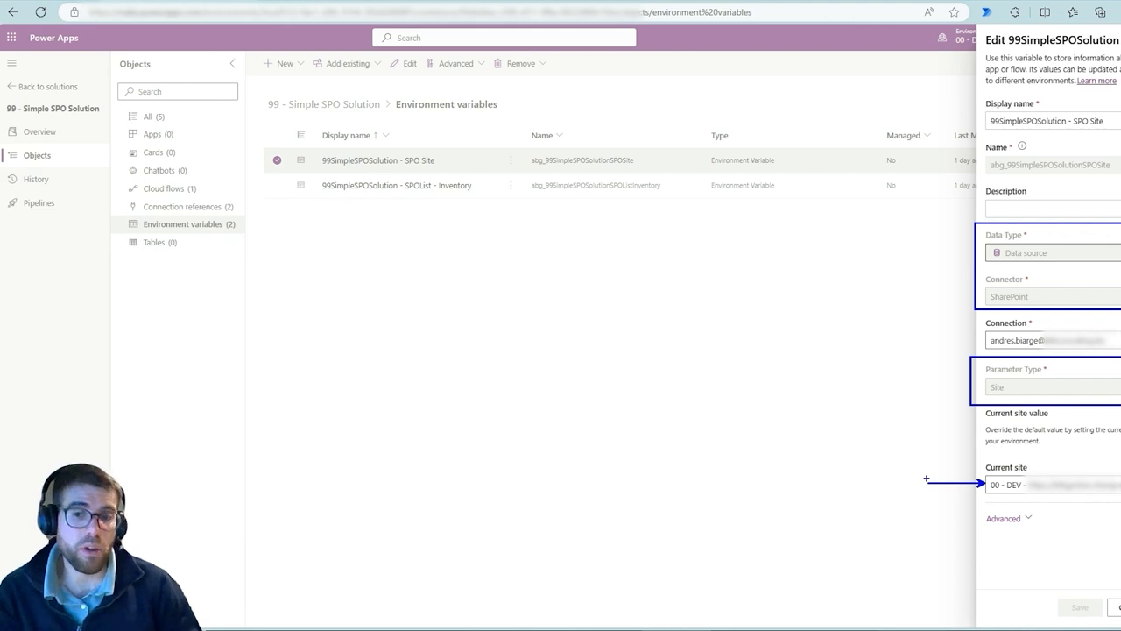
pyautogui.press('Escape')
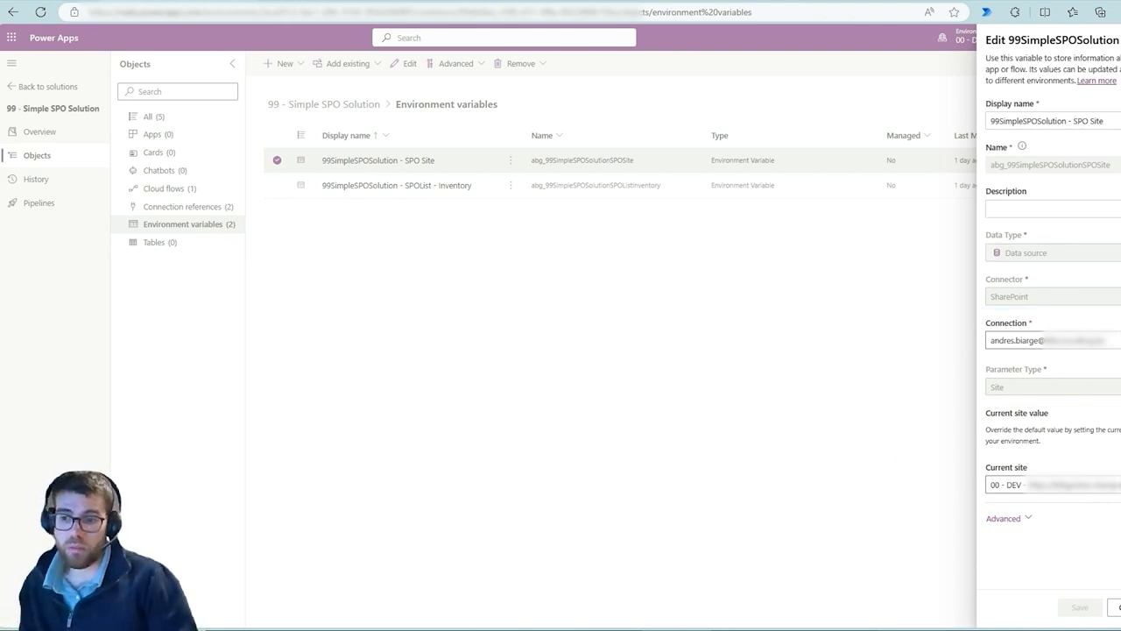
pyautogui.click(1114, 607)
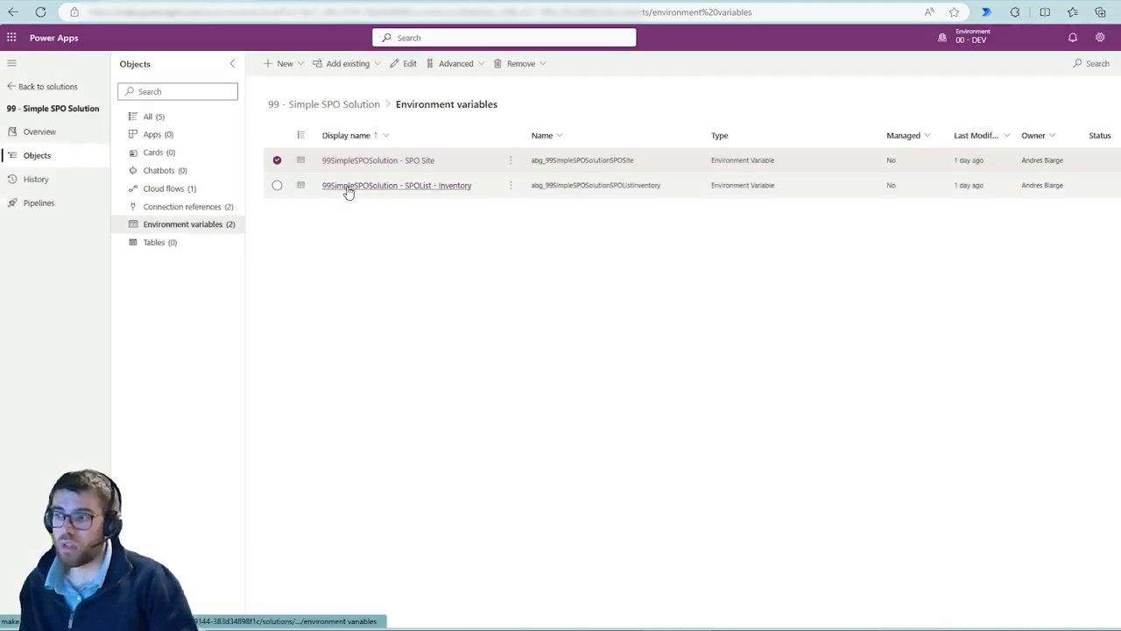
# Open the 99SimpleSPOSolution - SPOList - Inventory variable and review its data type, parameter type and site
pyautogui.click(347, 191)
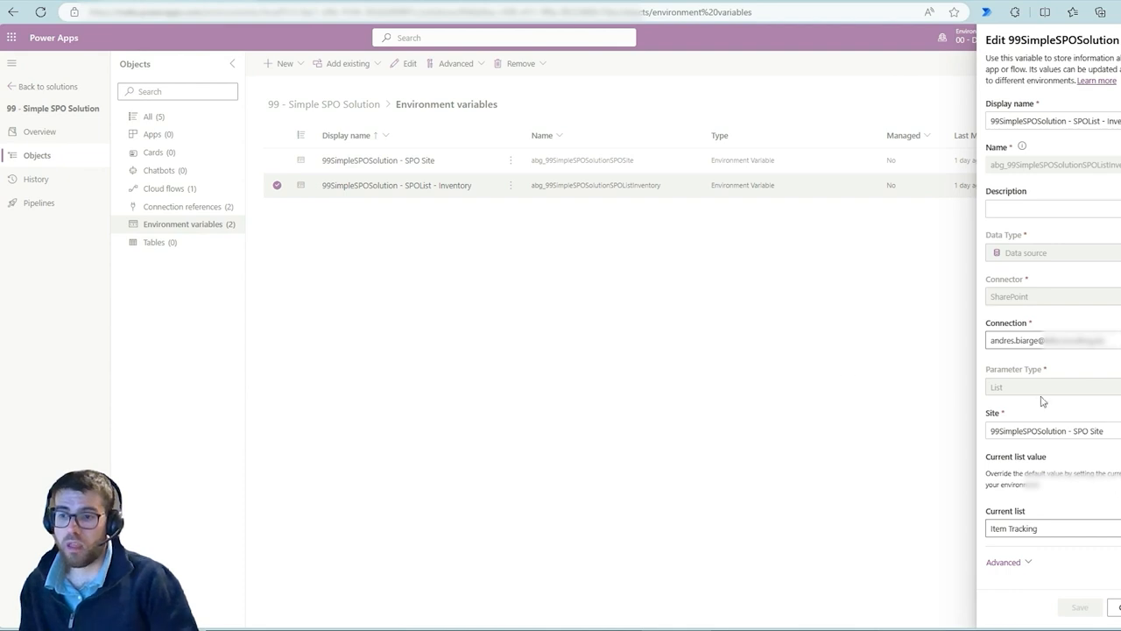
pyautogui.moveTo(973, 225); pyautogui.dragTo(1120, 314)
pyautogui.moveTo(963, 353); pyautogui.dragTo(1120, 399)
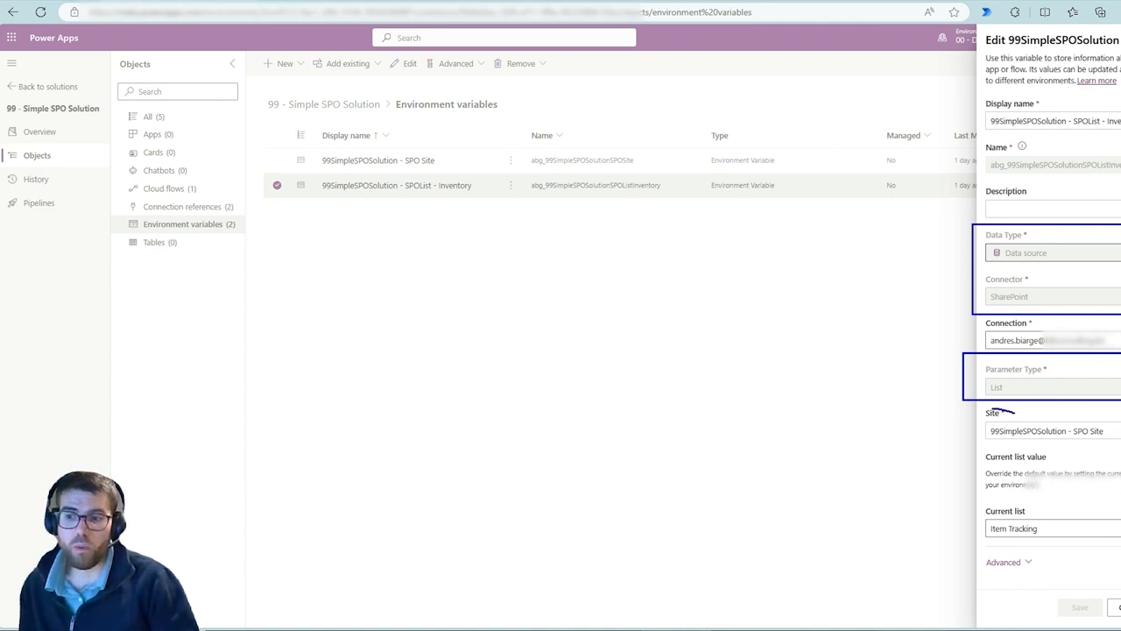
pyautogui.moveTo(994, 409)
pyautogui.mouseDown()
pyautogui.moveTo(972, 434)
pyautogui.moveTo(1031, 454)
pyautogui.moveTo(1120, 457)
pyautogui.moveTo(1060, 418)
pyautogui.moveTo(525, 312)
pyautogui.moveTo(417, 172)
pyautogui.mouseUp()
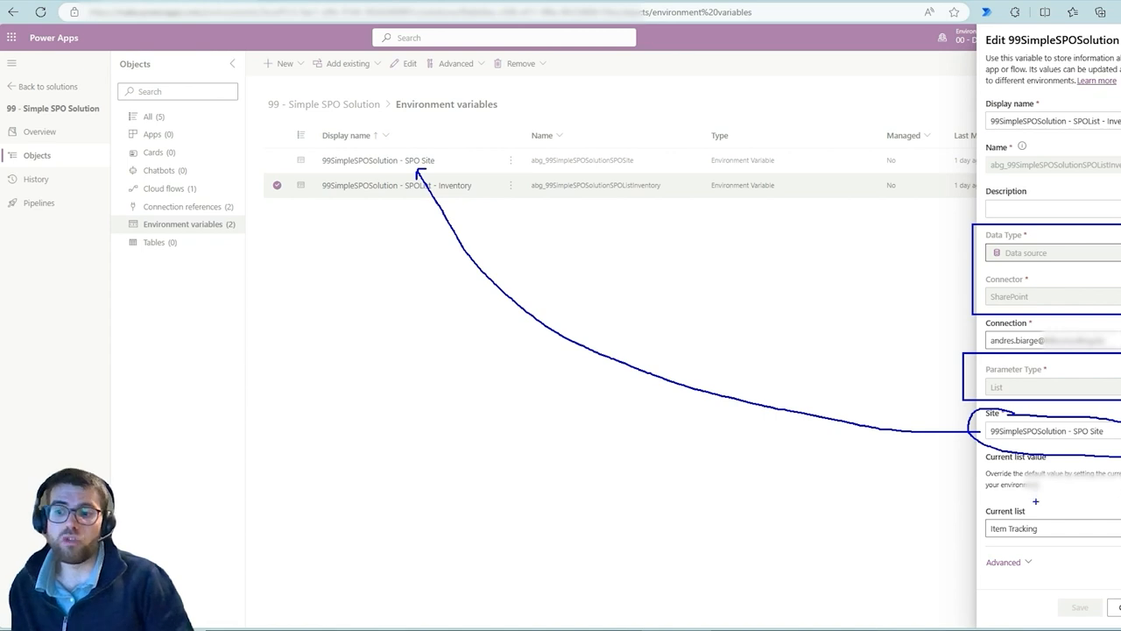
pyautogui.moveTo(1035, 504)
pyautogui.mouseDown()
pyautogui.moveTo(978, 496)
pyautogui.moveTo(1041, 544)
pyautogui.moveTo(1022, 510)
pyautogui.mouseUp()
pyautogui.press('Escape')
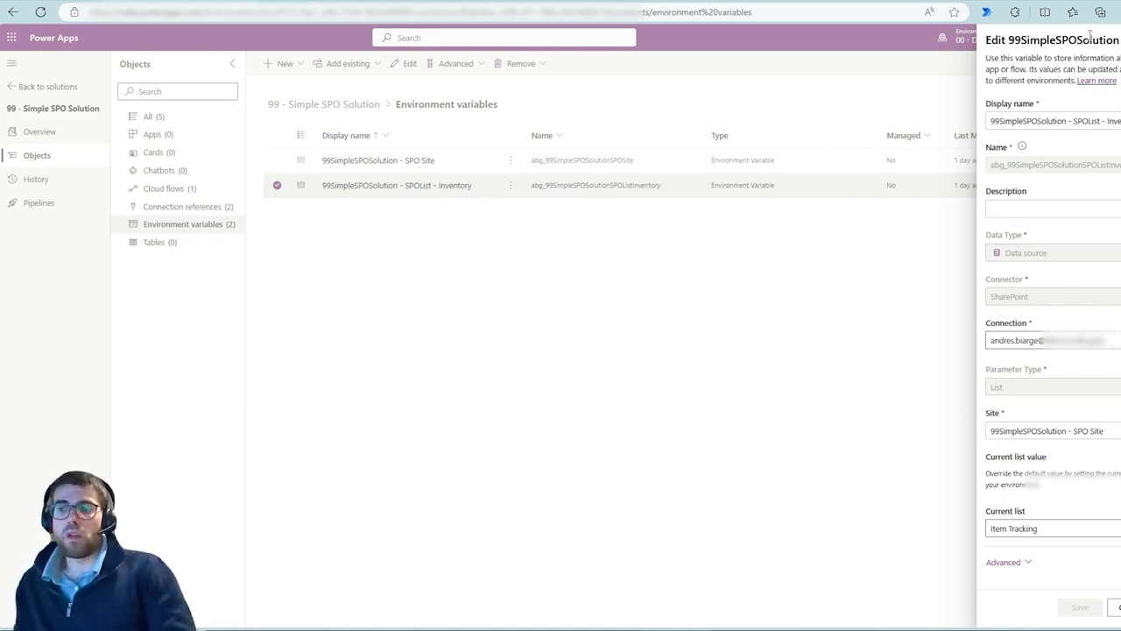
pyautogui.click(838, 219)
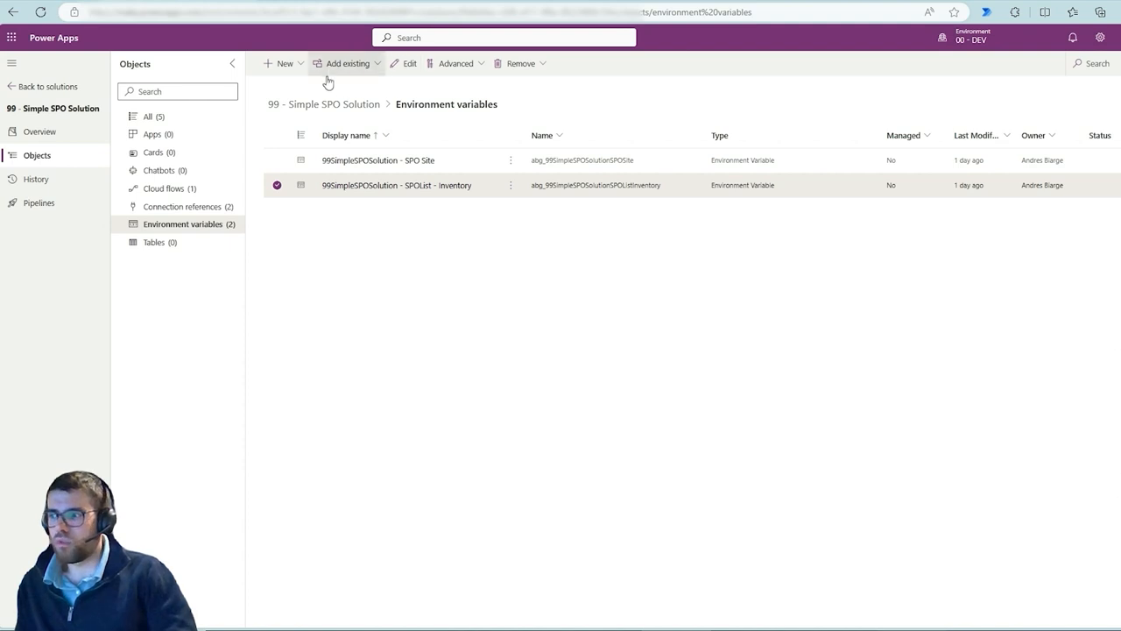
# Create a new environment variable in the solution with the display name Test Site
pyautogui.click(284, 65)
pyautogui.click(303, 248)
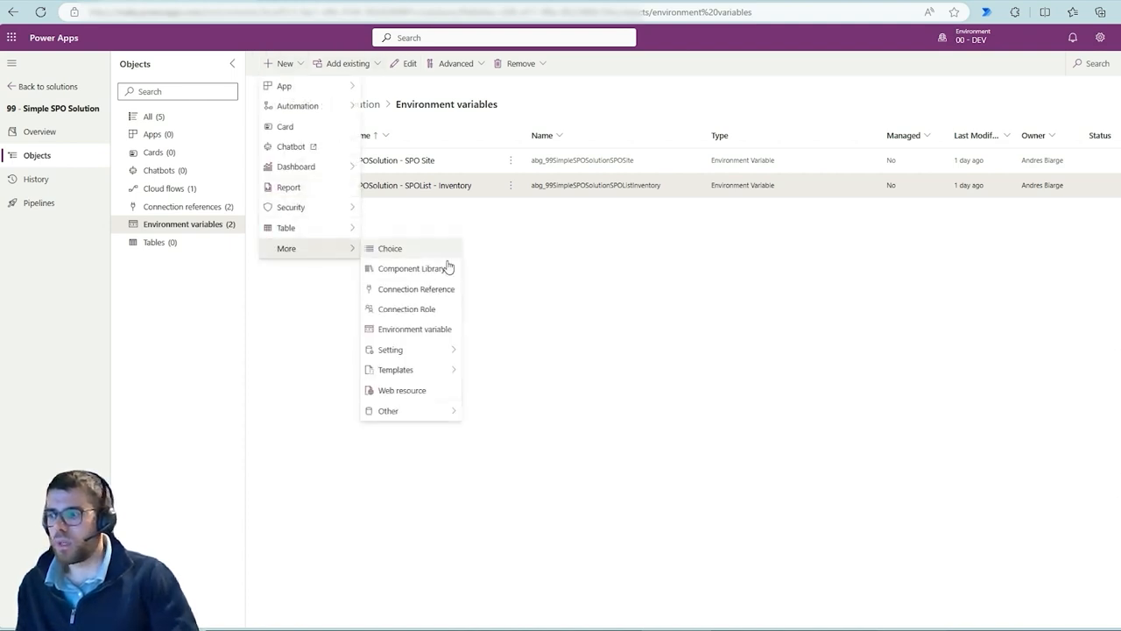
pyautogui.click(430, 330)
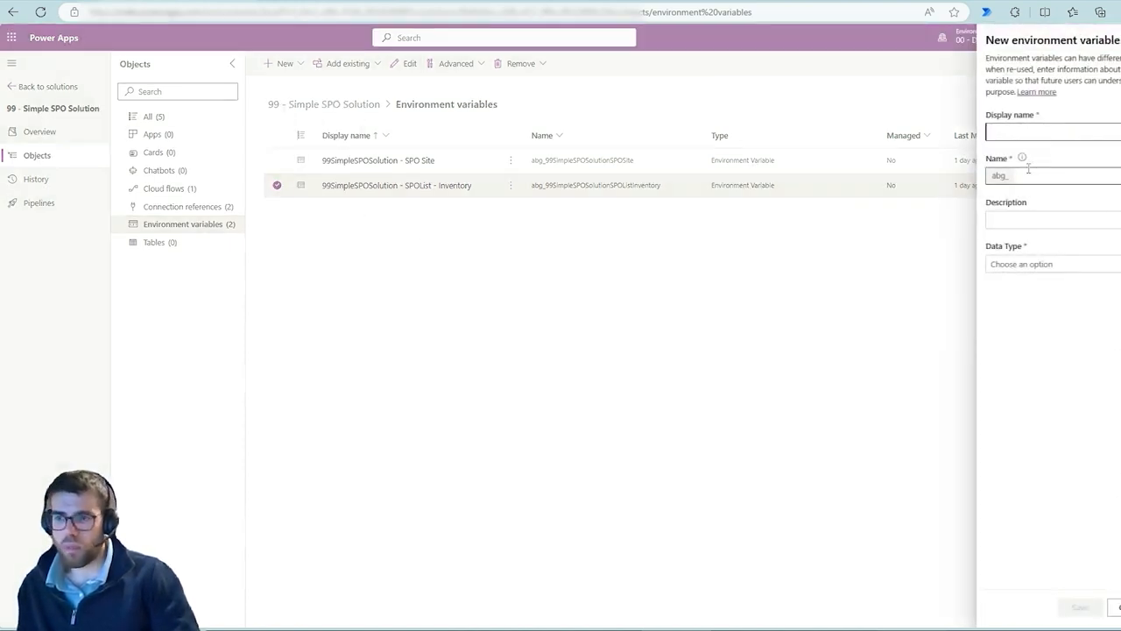
pyautogui.write('Test Site')
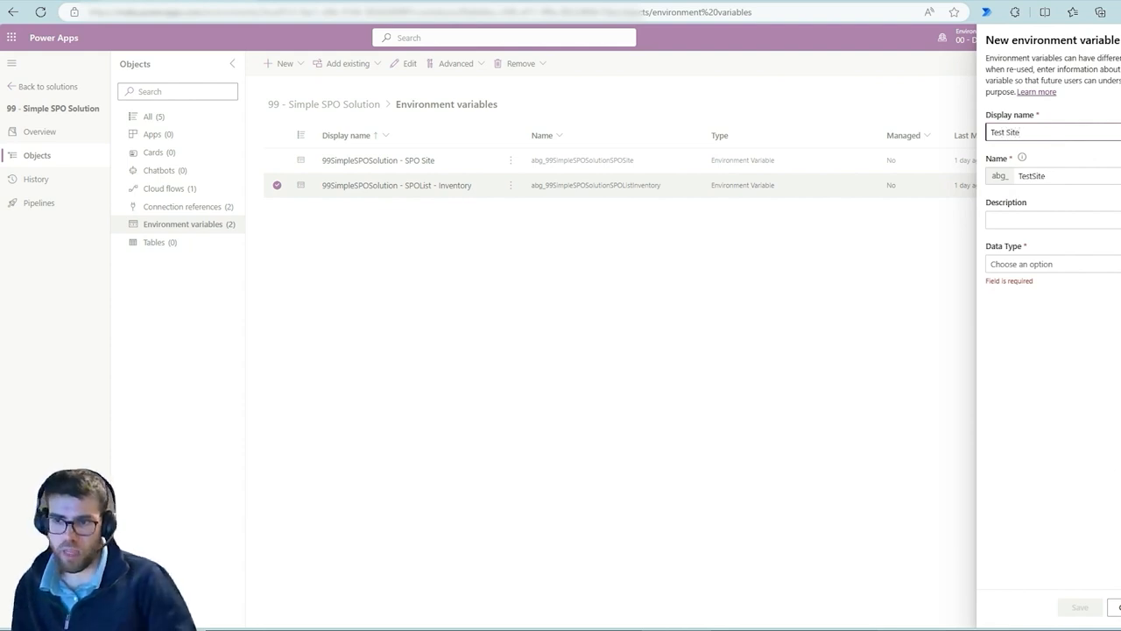
# Open the Data Type options for the new variable and review the available types
pyautogui.click(1106, 264)
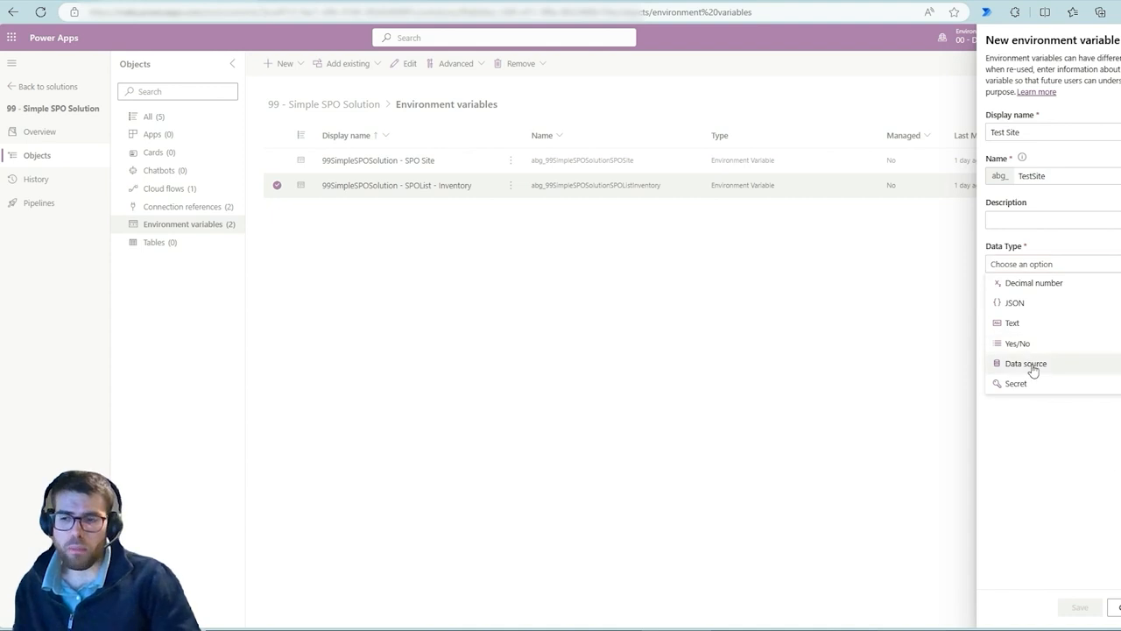
pyautogui.moveTo(980, 266); pyautogui.dragTo(1111, 403)
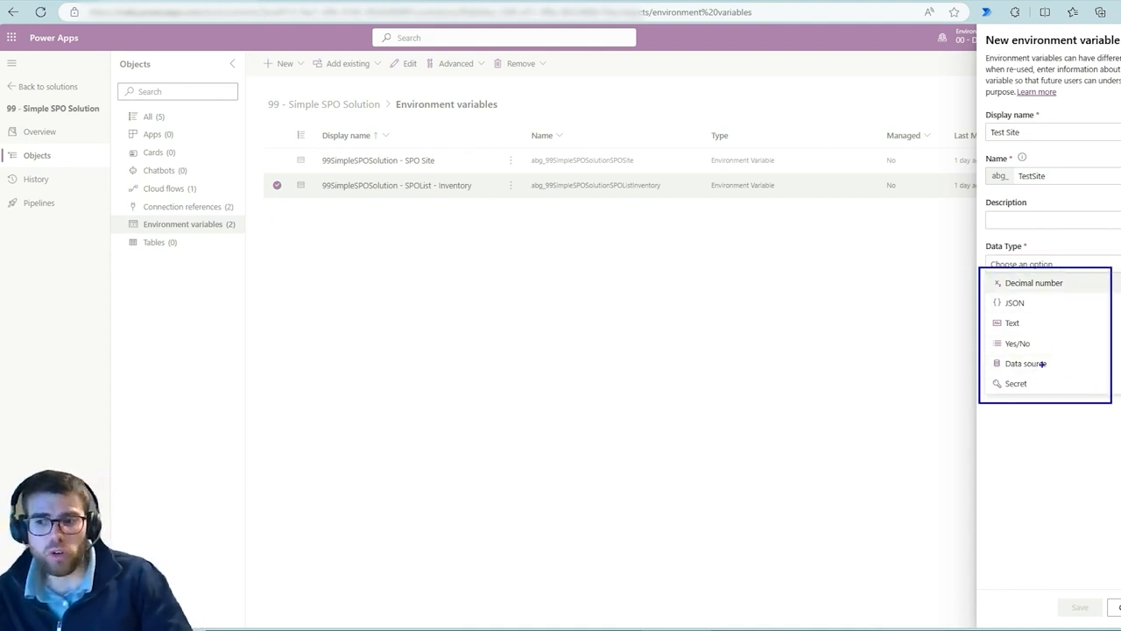
pyautogui.moveTo(1042, 363)
pyautogui.mouseDown()
pyautogui.moveTo(959, 368)
pyautogui.moveTo(1015, 353)
pyautogui.mouseUp()
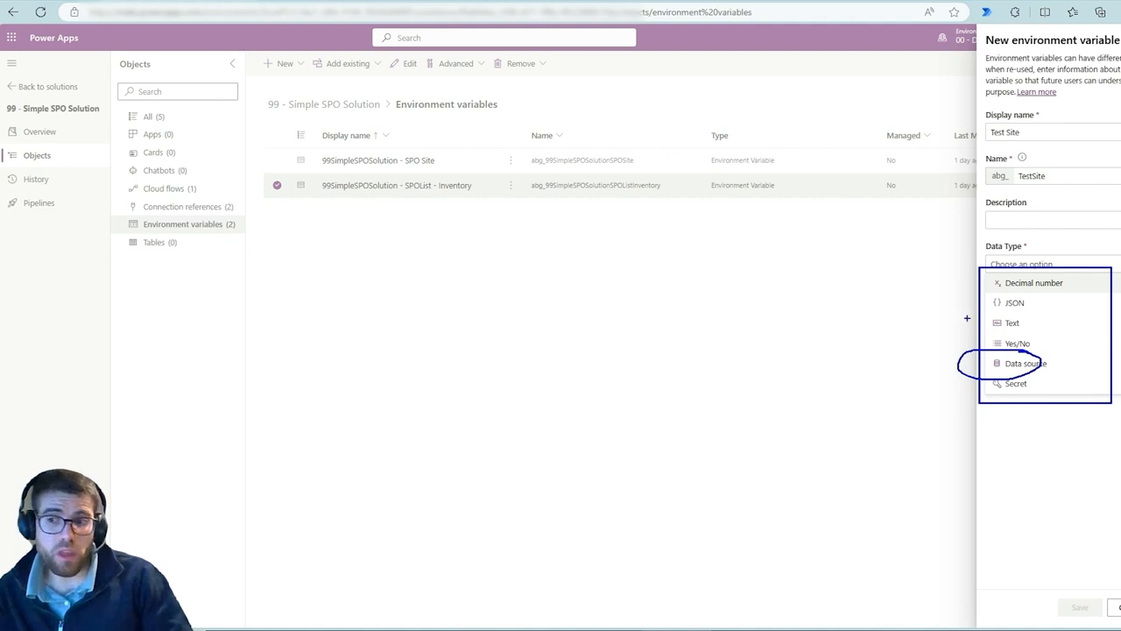
pyautogui.moveTo(1035, 304)
pyautogui.mouseDown()
pyautogui.moveTo(1048, 300)
pyautogui.moveTo(1044, 345)
pyautogui.mouseUp()
pyautogui.moveTo(1032, 386); pyautogui.dragTo(1045, 387)
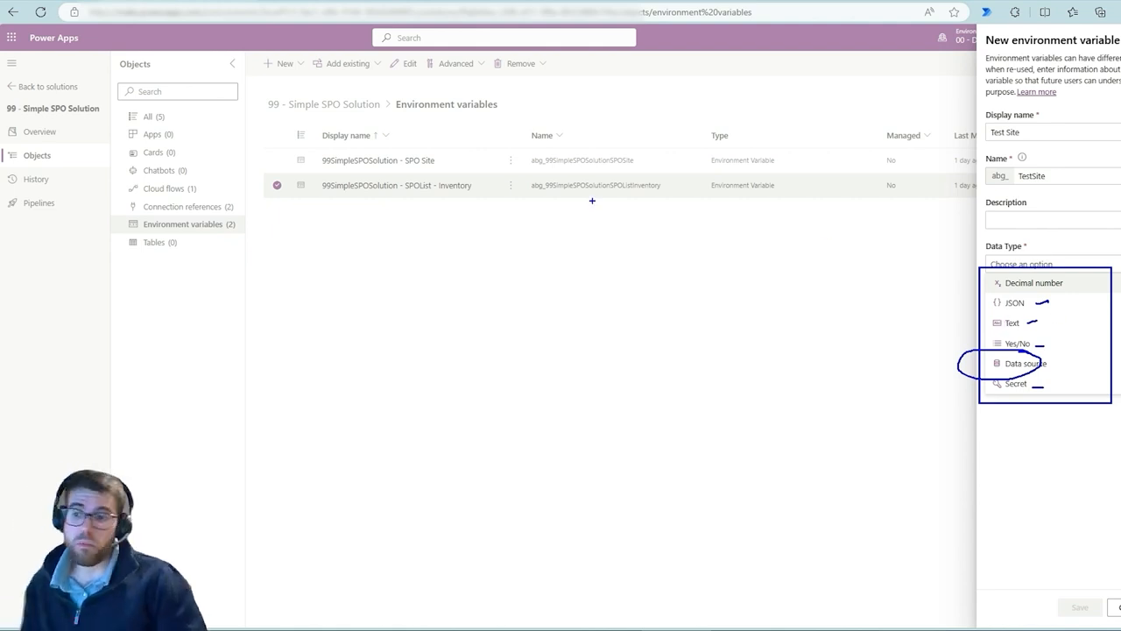
pyautogui.press('Escape')
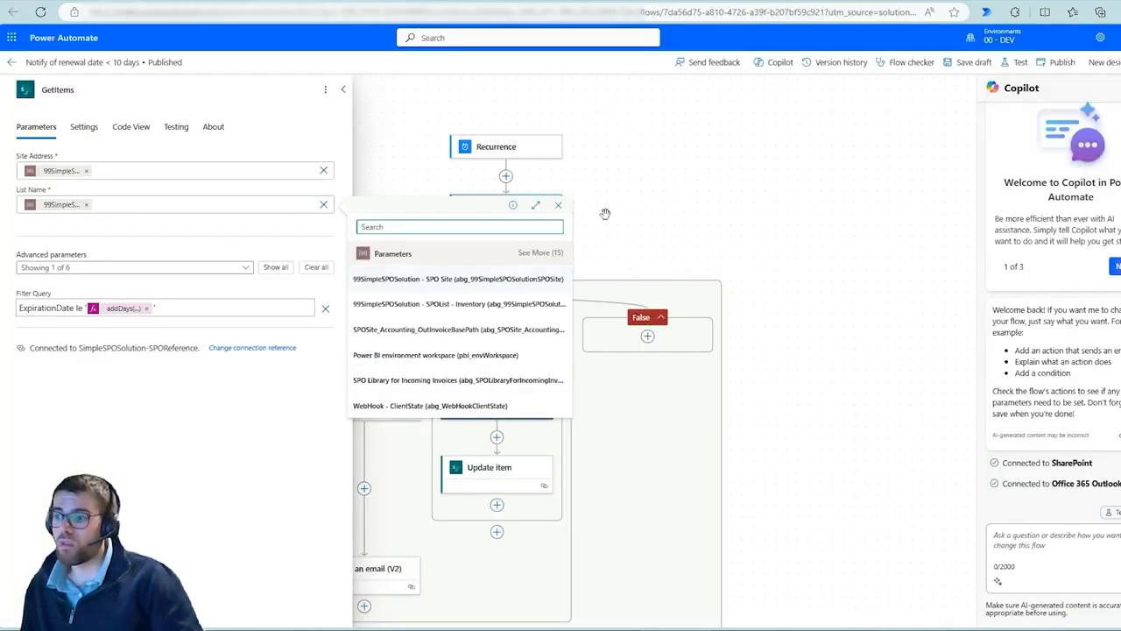
# Switch to the flow designer and look at the Send an email (V2) action
pyautogui.moveTo(605, 213); pyautogui.dragTo(806, 115)
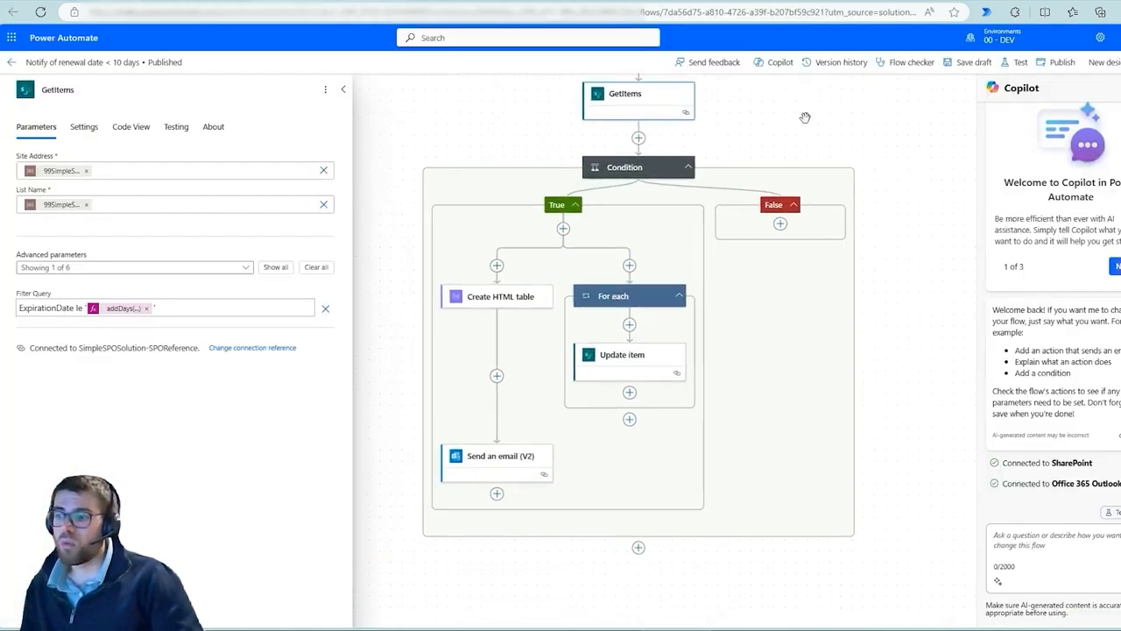
pyautogui.click(510, 454)
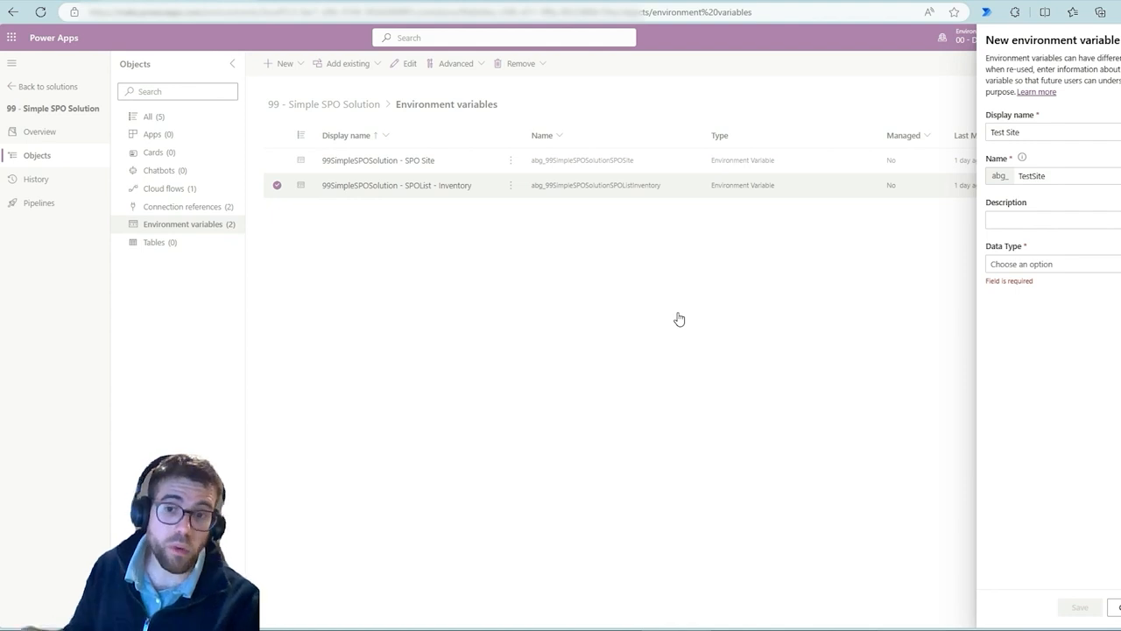
# Set the Test Site variable's data type to Data source, connector to SharePoint and parameter type to Site
pyautogui.click(1006, 266)
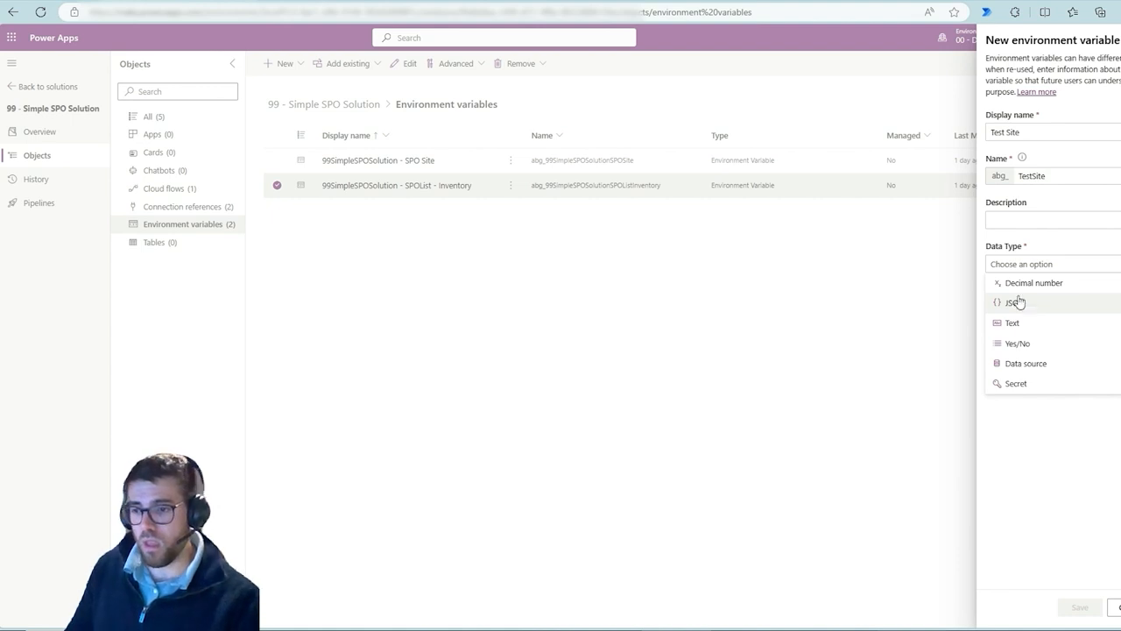
pyautogui.click(1026, 363)
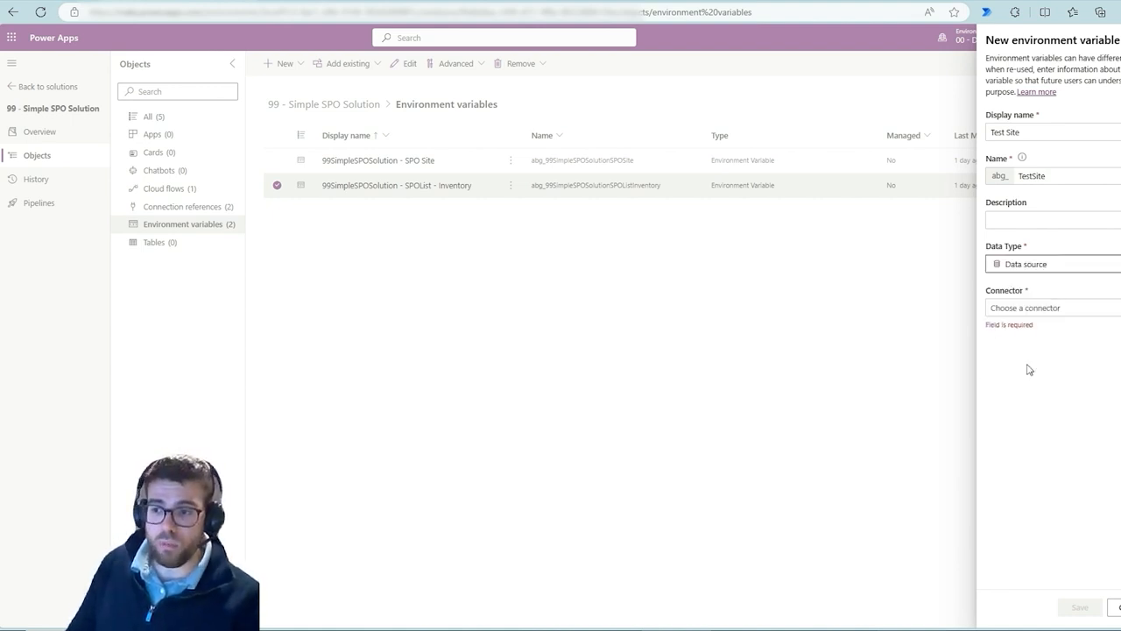
pyautogui.click(1031, 309)
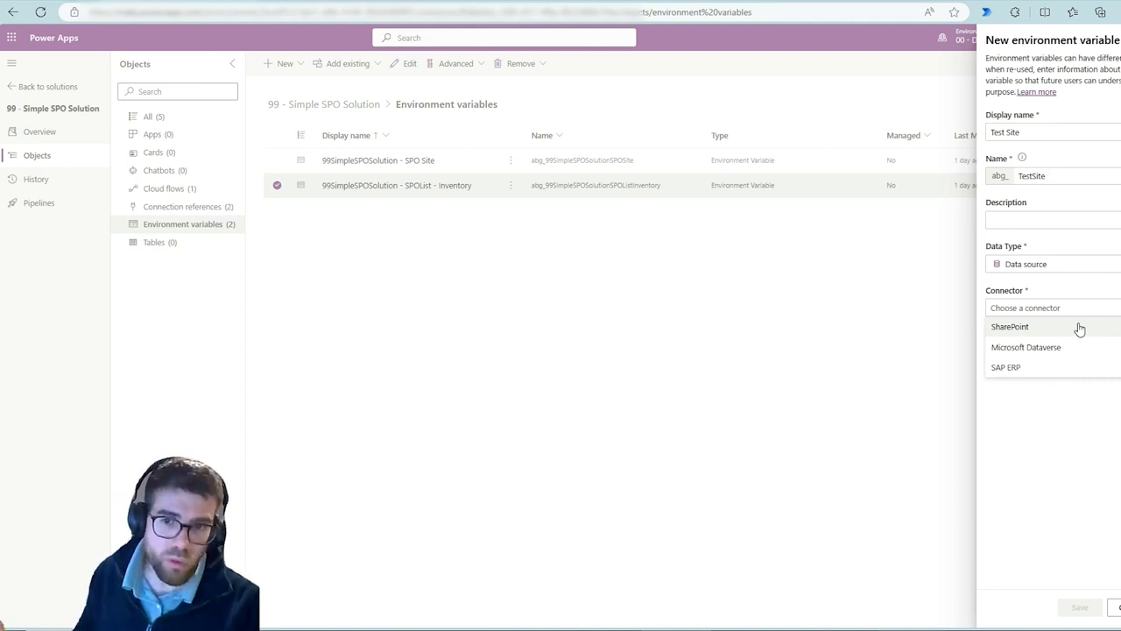
pyautogui.click(1025, 327)
pyautogui.click(1027, 400)
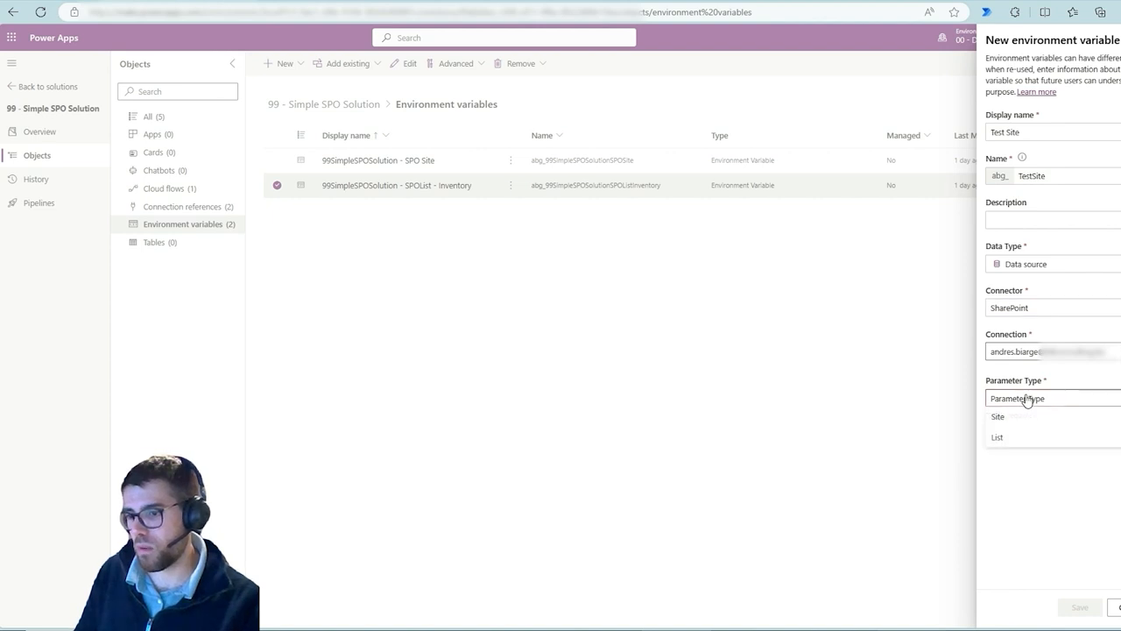
pyautogui.moveTo(1012, 416); pyautogui.dragTo(1027, 404)
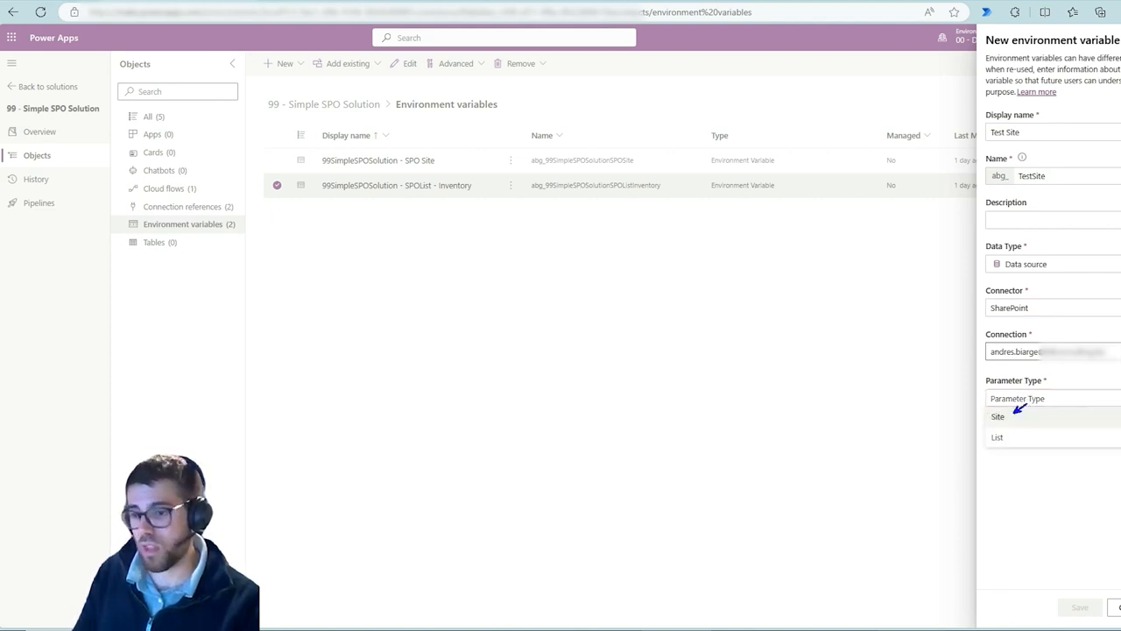
pyautogui.press('Escape')
pyautogui.click(1010, 401)
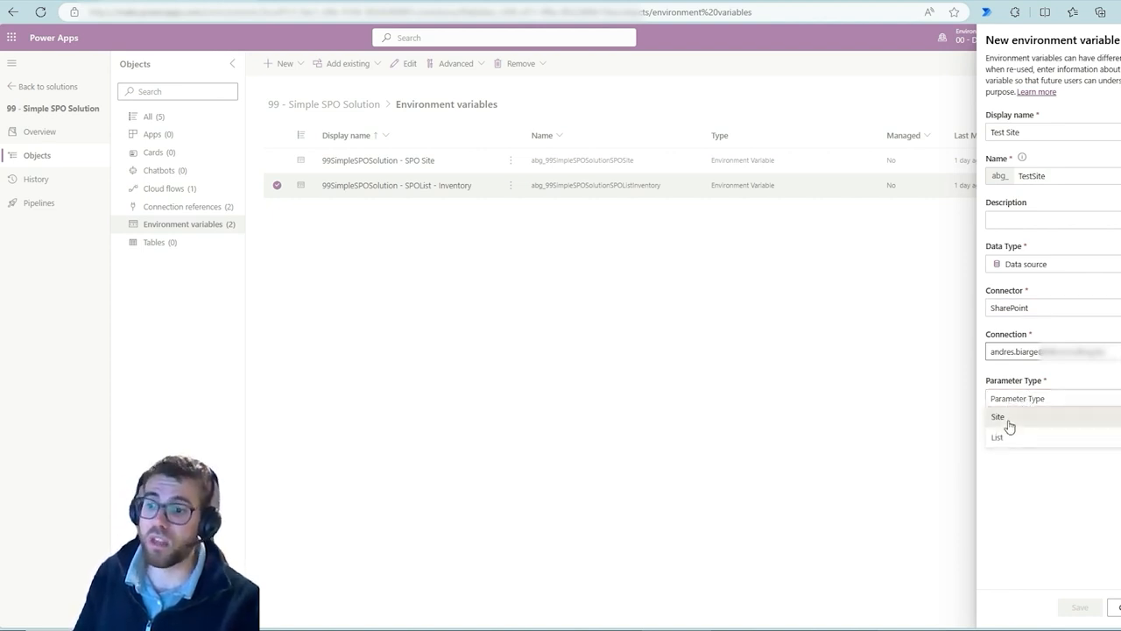
pyautogui.click(1008, 417)
# Expand the advanced options and review the current site value and default value fields
pyautogui.click(1004, 508)
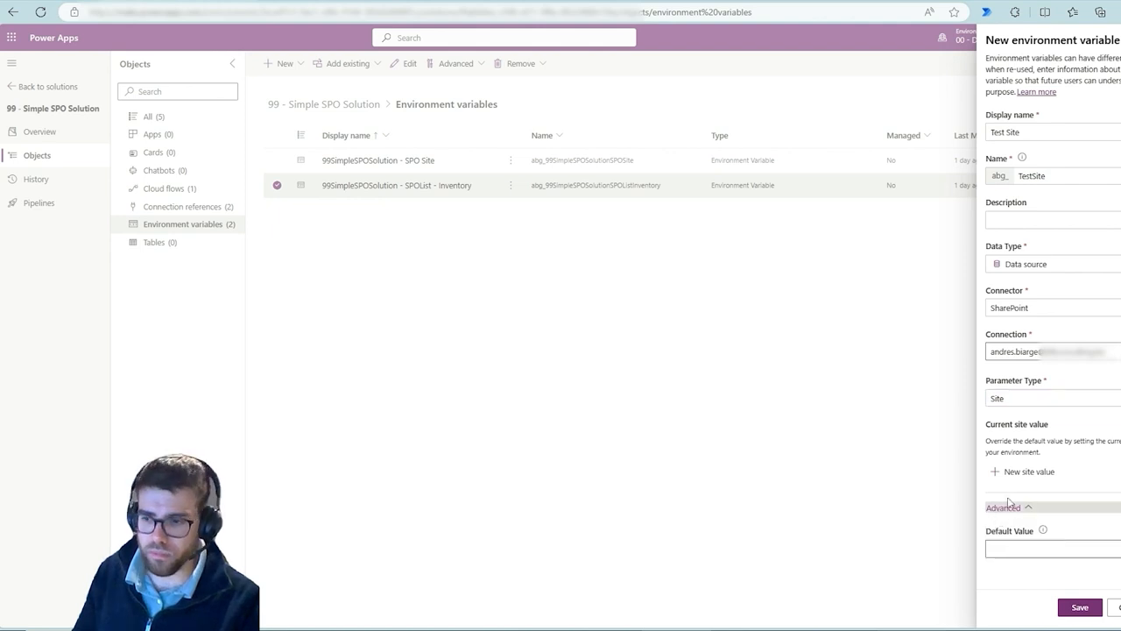
pyautogui.moveTo(974, 412)
pyautogui.mouseDown()
pyautogui.moveTo(1025, 457)
pyautogui.moveTo(1120, 481)
pyautogui.mouseUp()
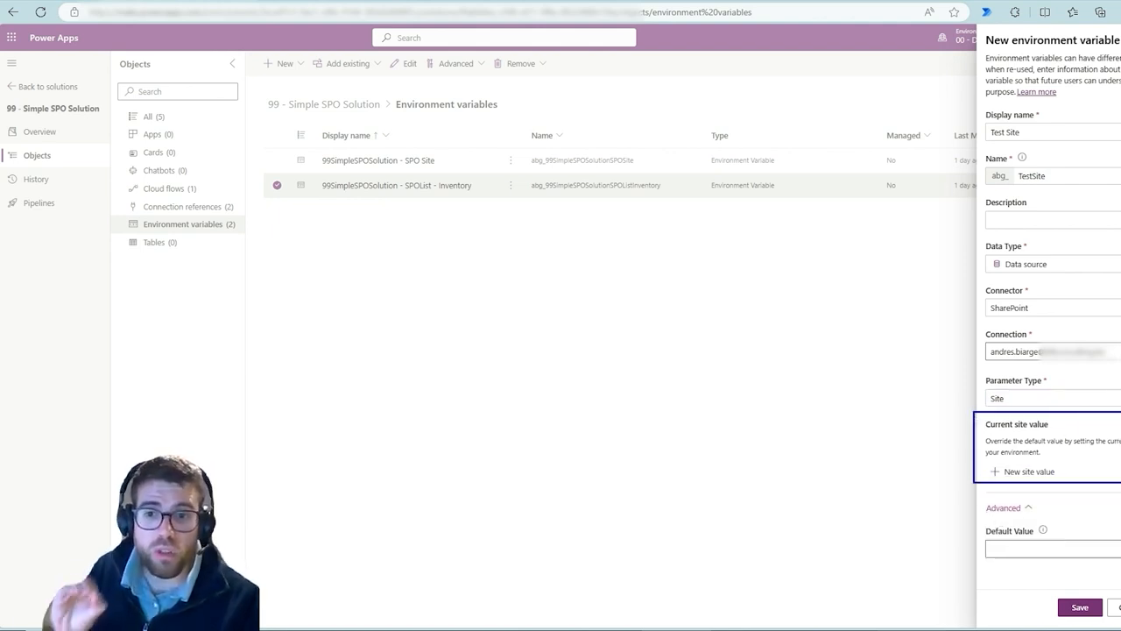
pyautogui.moveTo(1016, 513)
pyautogui.mouseDown()
pyautogui.moveTo(962, 561)
pyautogui.moveTo(1039, 524)
pyautogui.moveTo(1016, 518)
pyautogui.mouseUp()
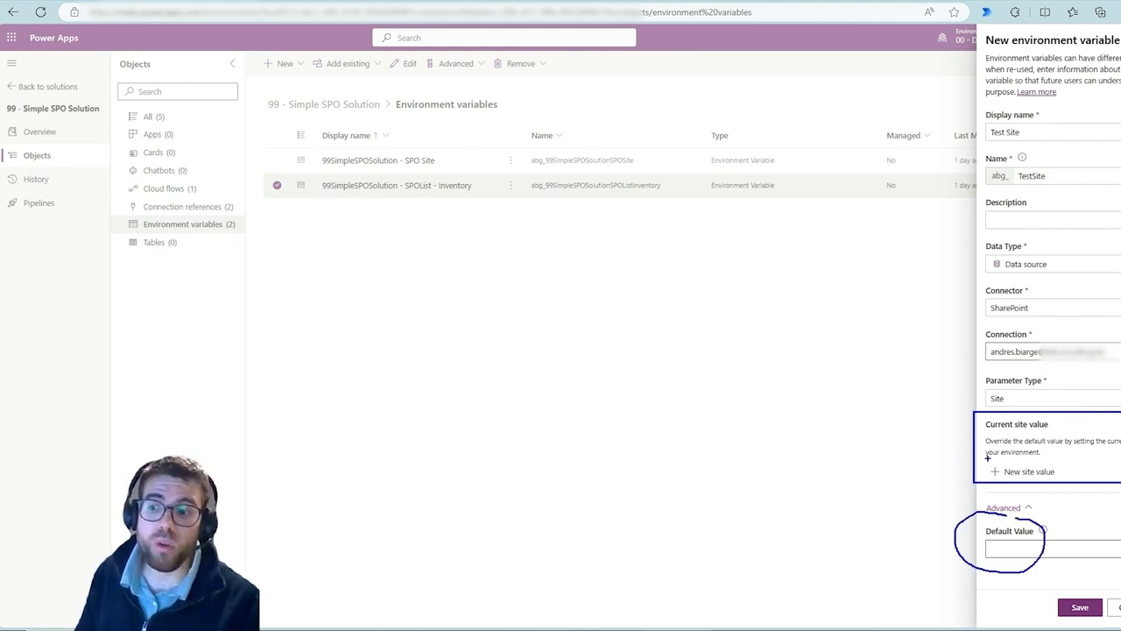
pyautogui.moveTo(986, 469); pyautogui.dragTo(943, 460)
pyautogui.moveTo(988, 550); pyautogui.dragTo(1029, 544)
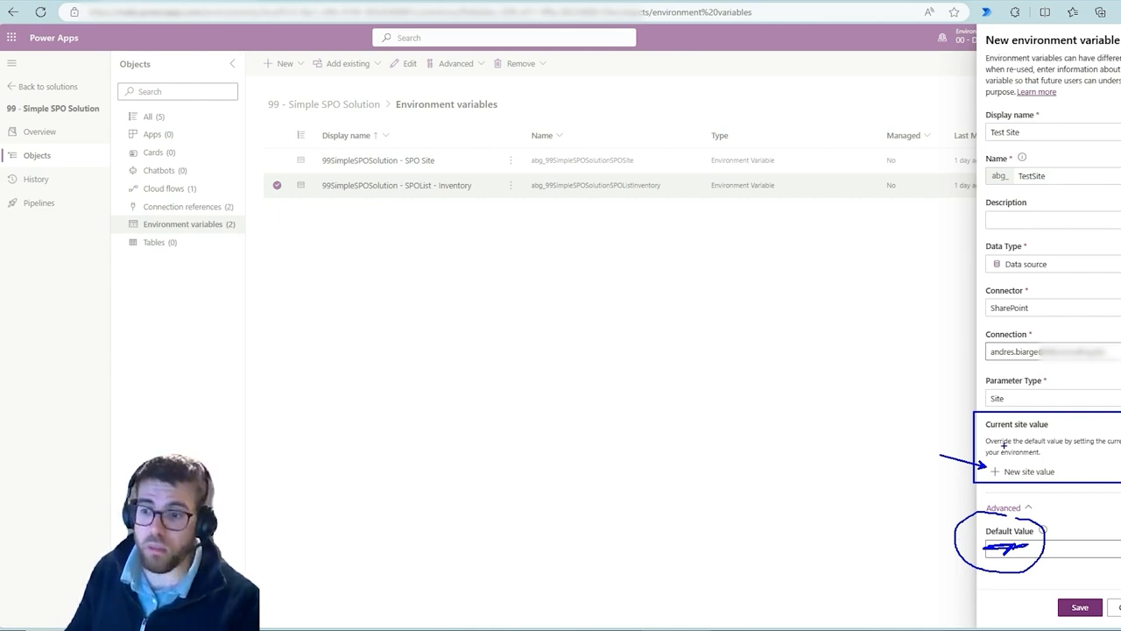
pyautogui.press('Escape')
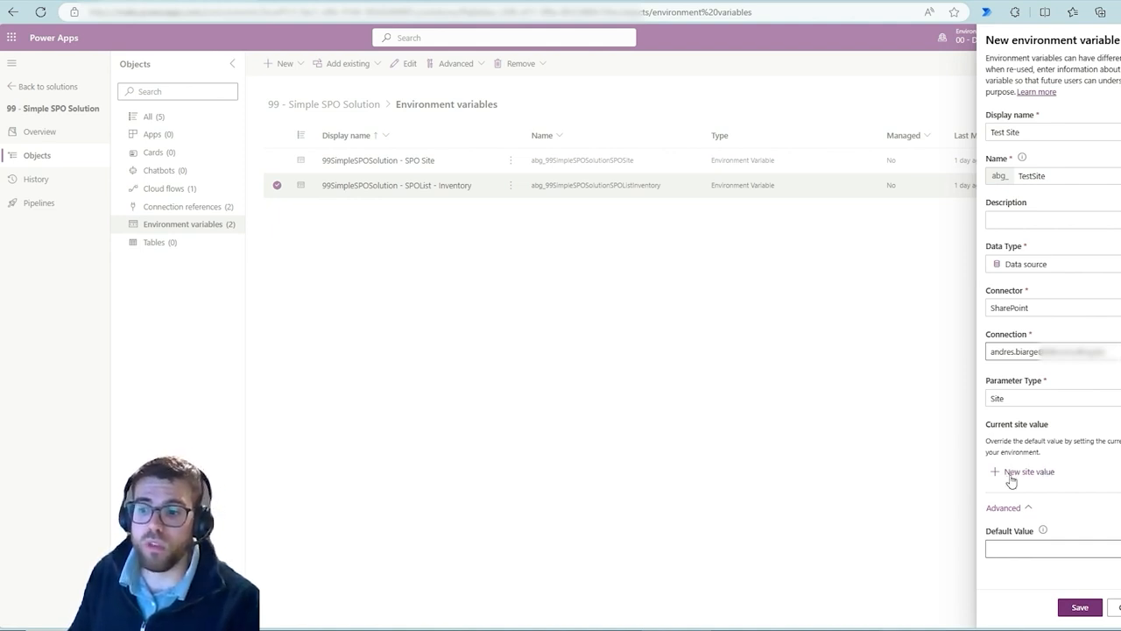
# Add a new current site value pointing to the 00 - DEV site and save the Test Site variable
pyautogui.click(1012, 473)
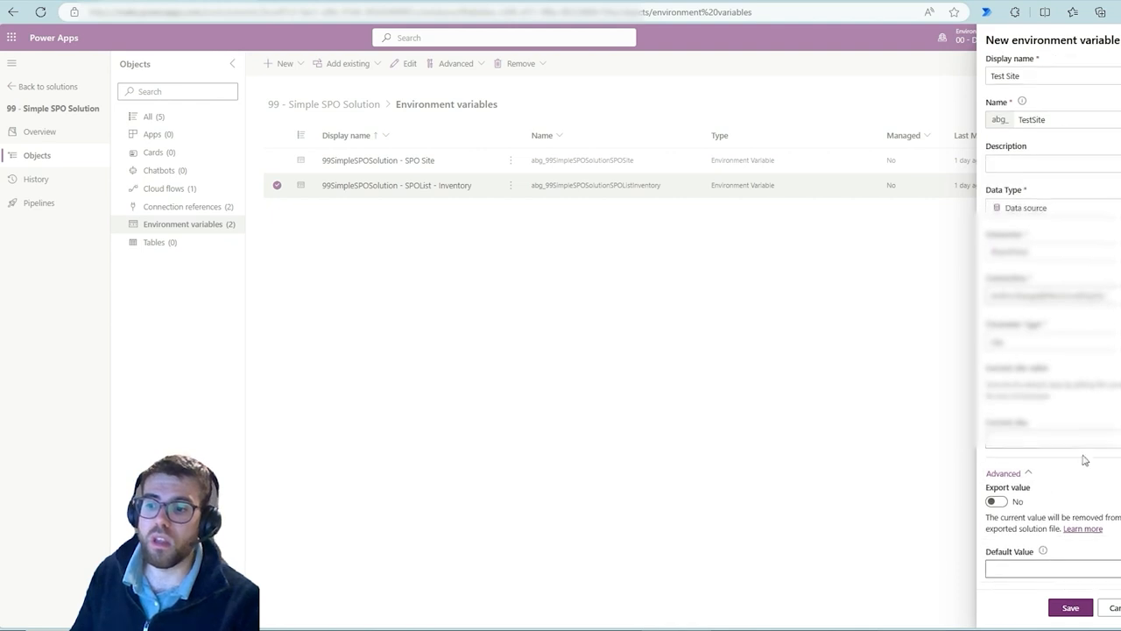
pyautogui.click(1097, 437)
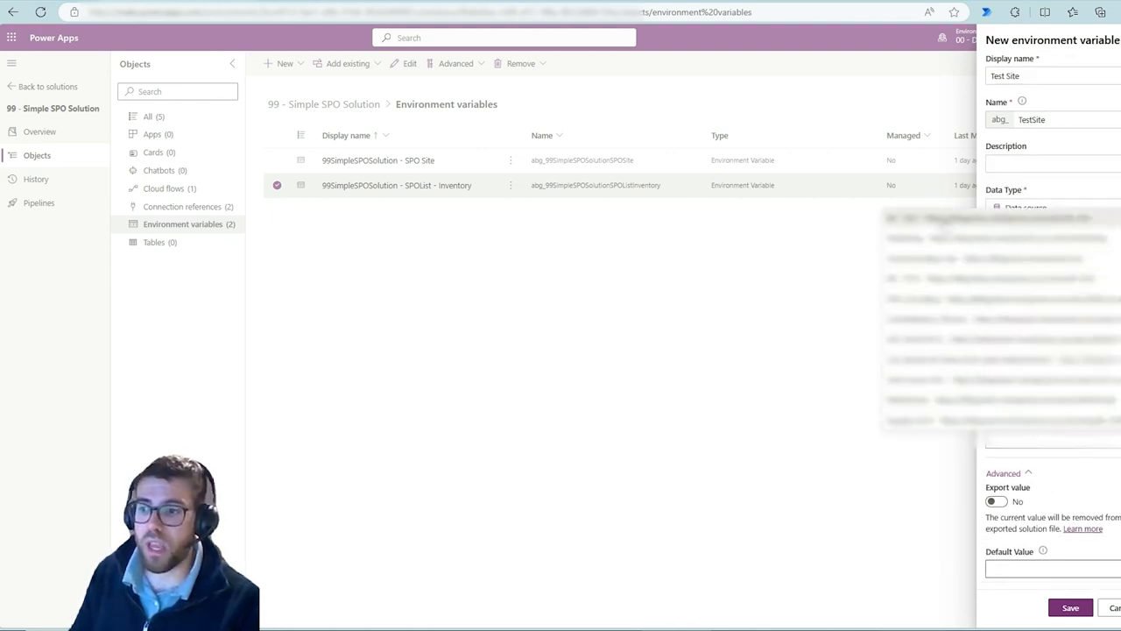
pyautogui.click(943, 218)
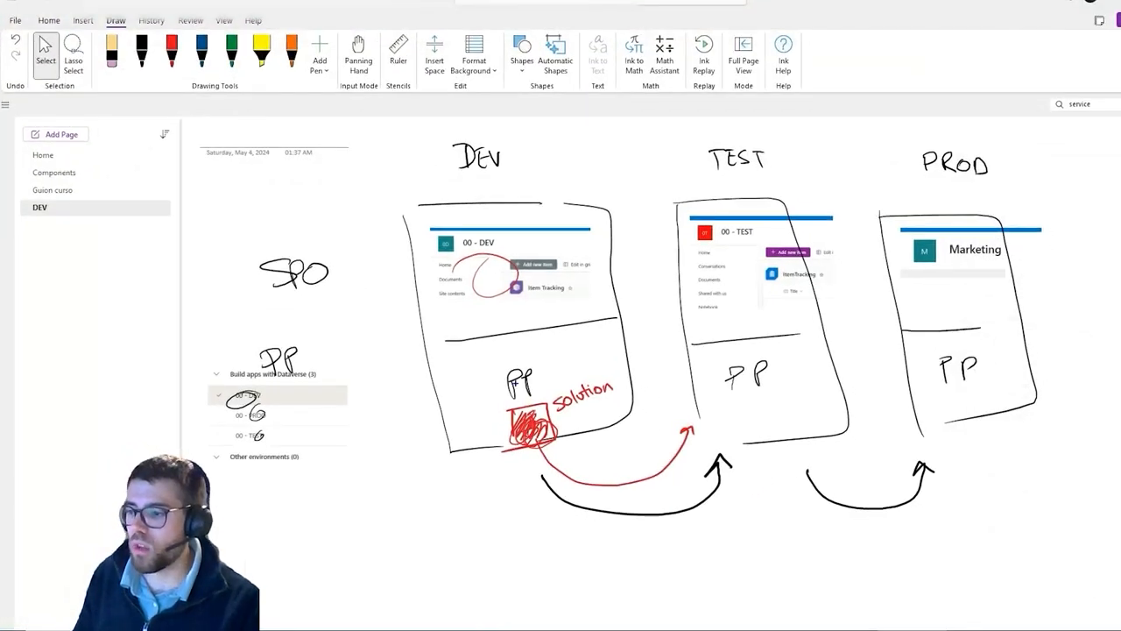
pyautogui.moveTo(515, 378)
pyautogui.mouseDown()
pyautogui.moveTo(635, 455)
pyautogui.moveTo(676, 407)
pyautogui.moveTo(888, 366)
pyautogui.mouseUp()
pyautogui.hotkey('ctrl', 'z')
pyautogui.hotkey('ctrl', 'z')
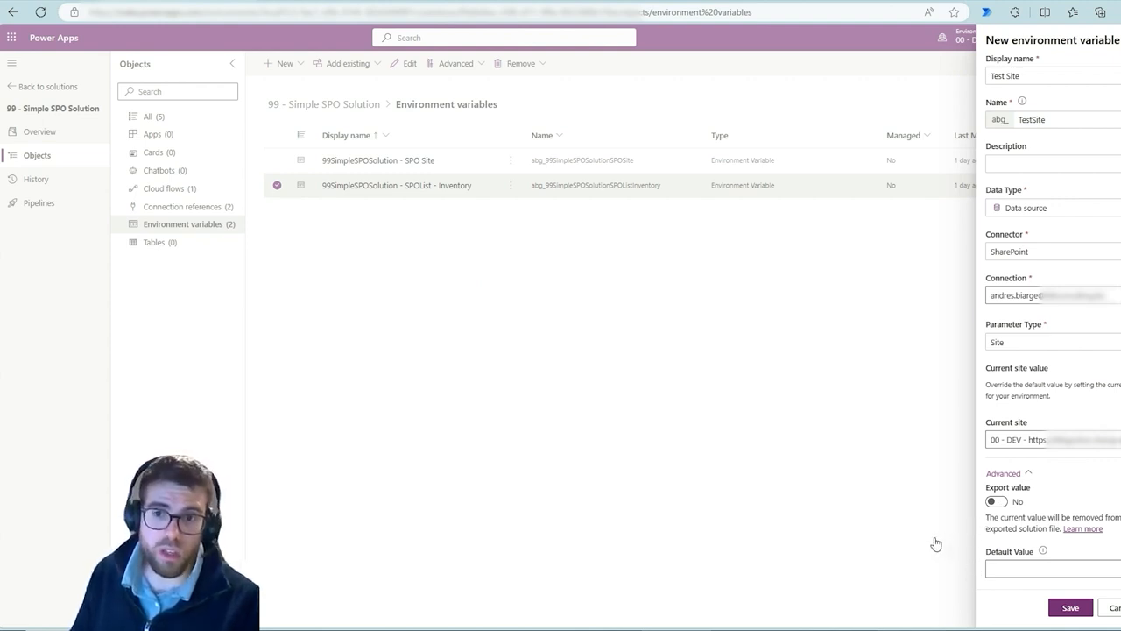
pyautogui.click(1072, 608)
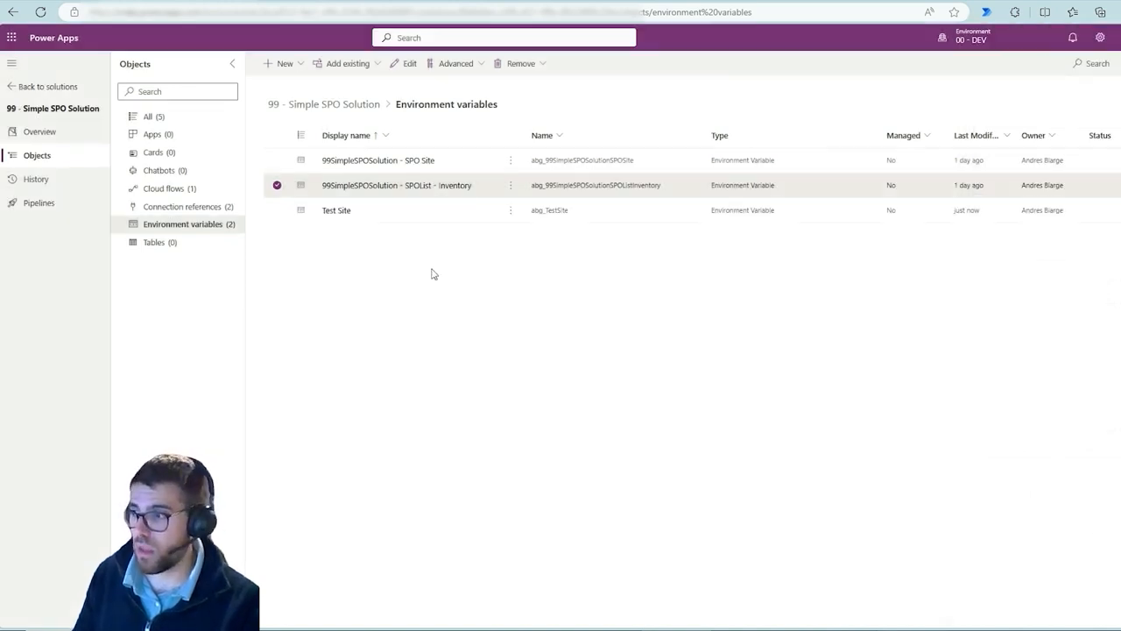
# Create another new environment variable with the display name Test List
pyautogui.click(273, 63)
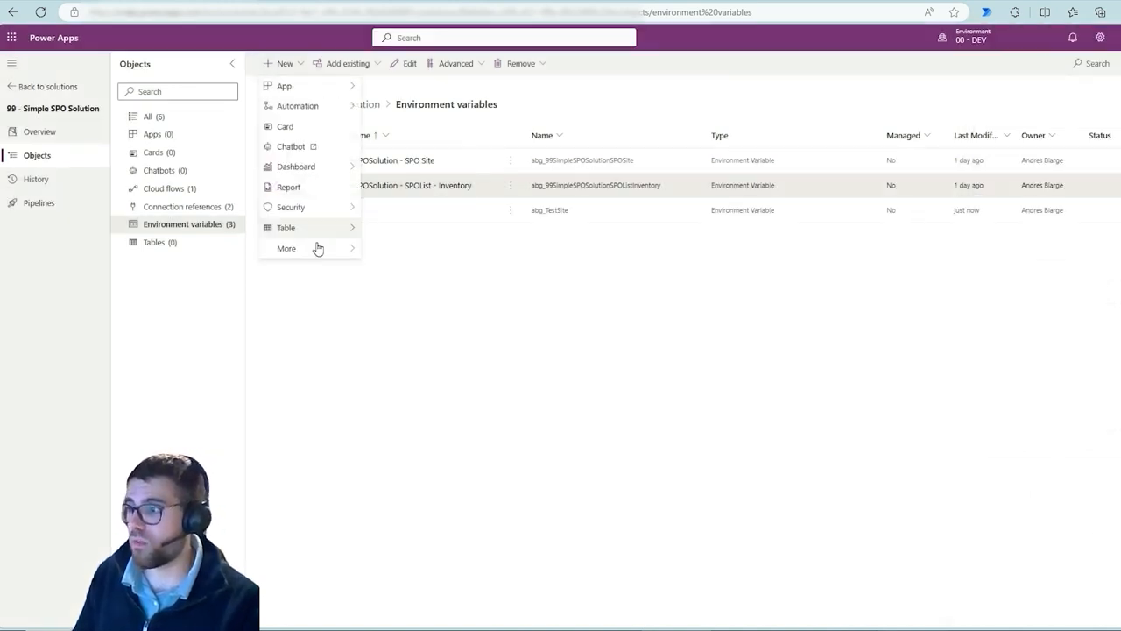
pyautogui.moveTo(311, 250)
pyautogui.click(440, 331)
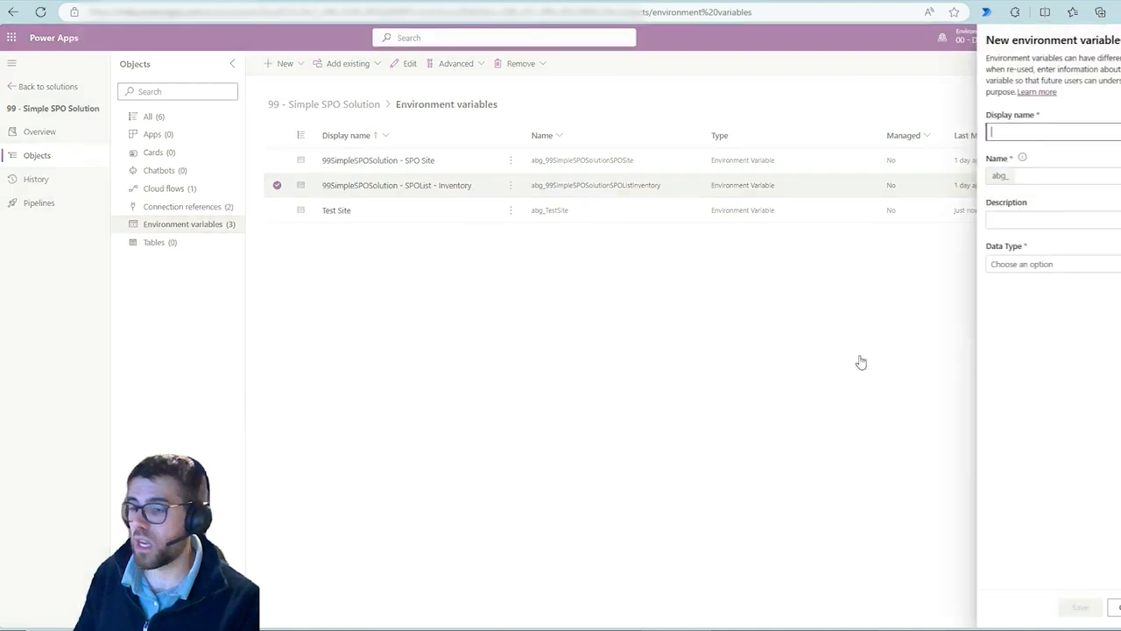
pyautogui.write('Test')
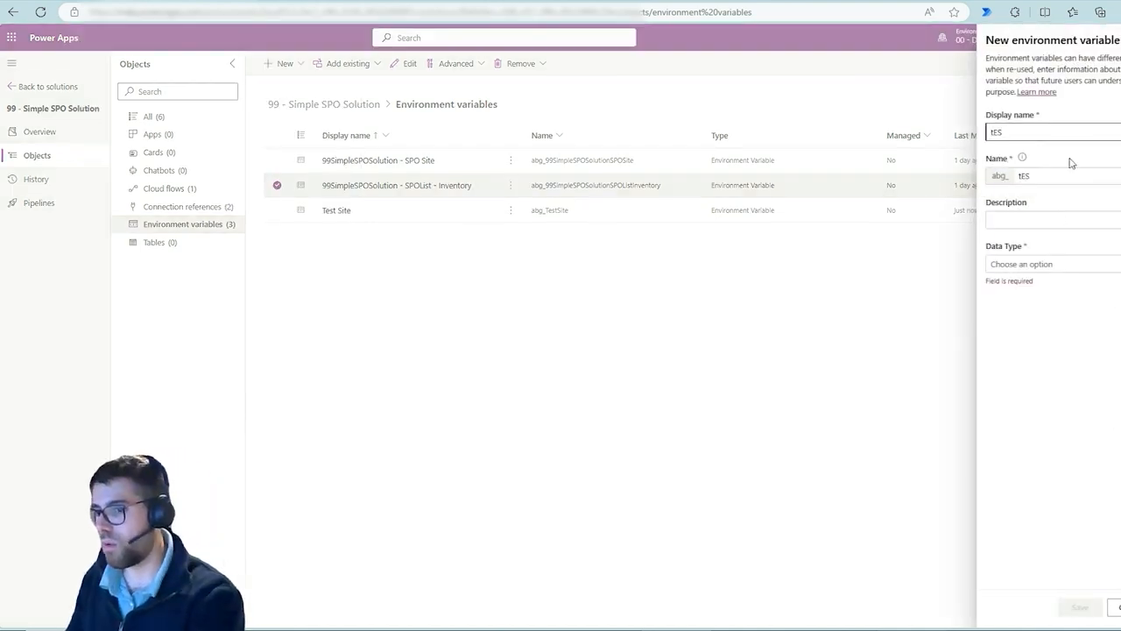
pyautogui.write(' List')
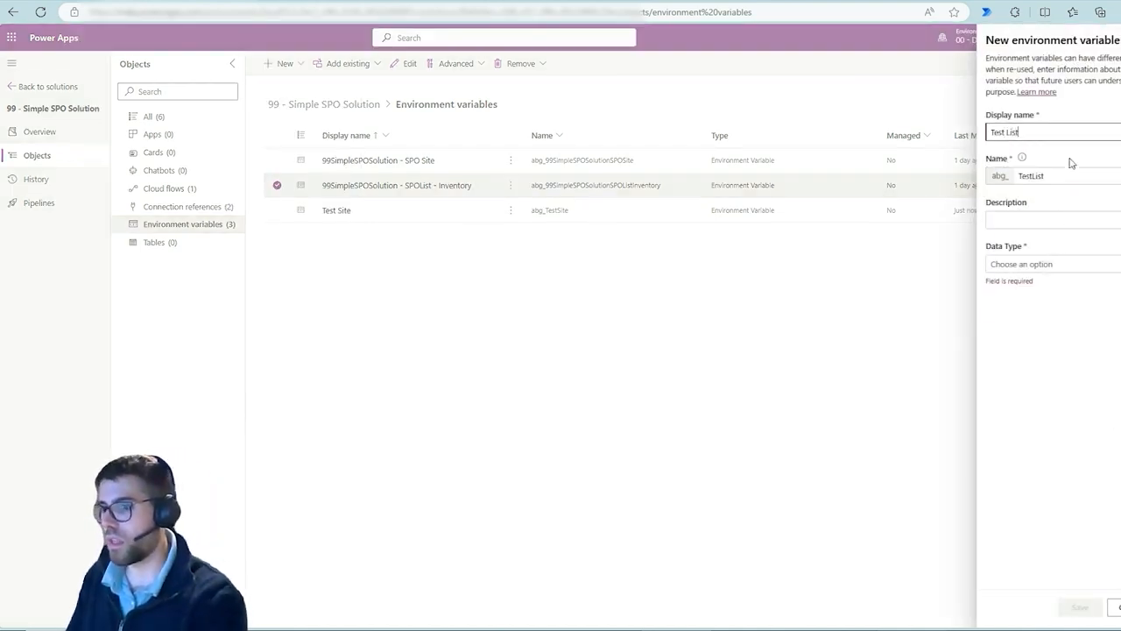
# Set the Test List variable's data type to Data source, connector to SharePoint and parameter type to List
pyautogui.click(1063, 270)
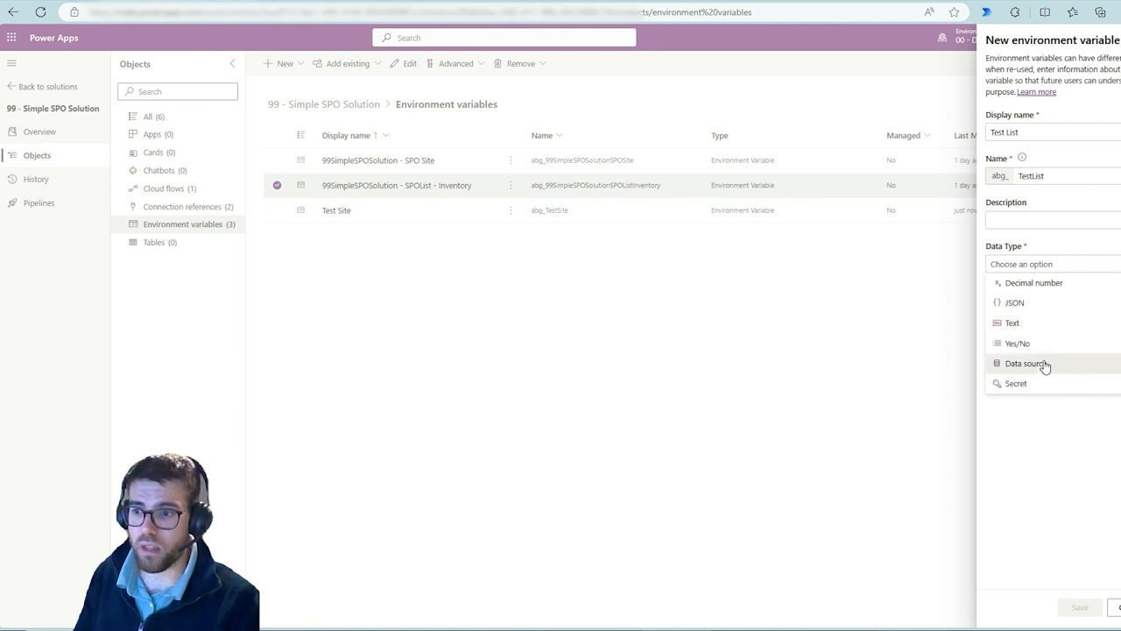
pyautogui.click(1043, 366)
pyautogui.click(1057, 310)
pyautogui.click(1044, 326)
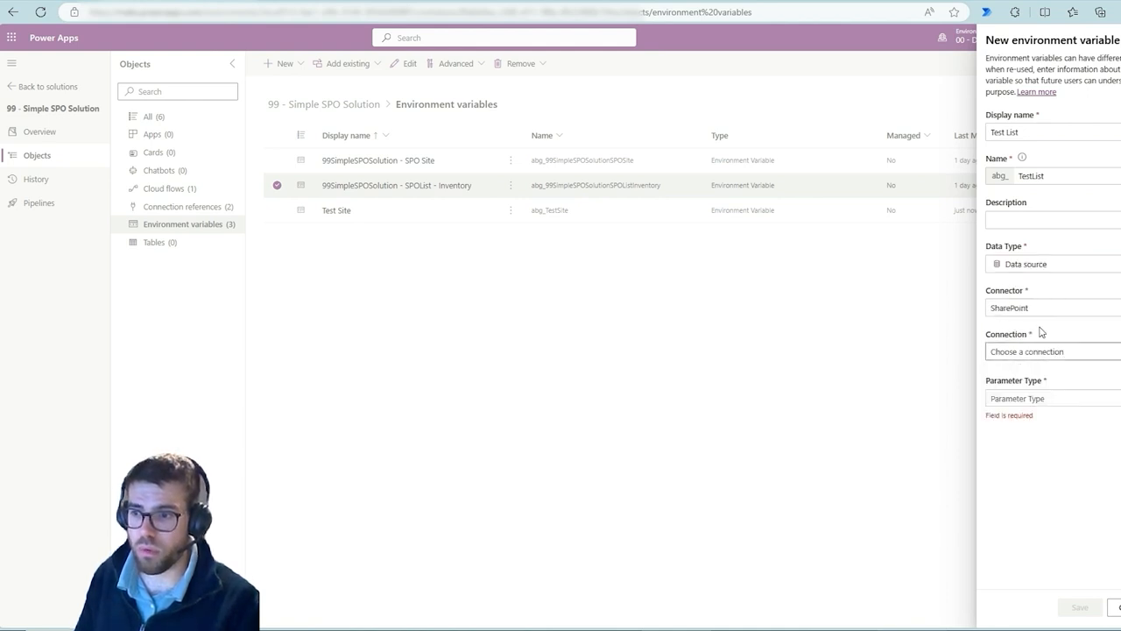
pyautogui.click(1060, 399)
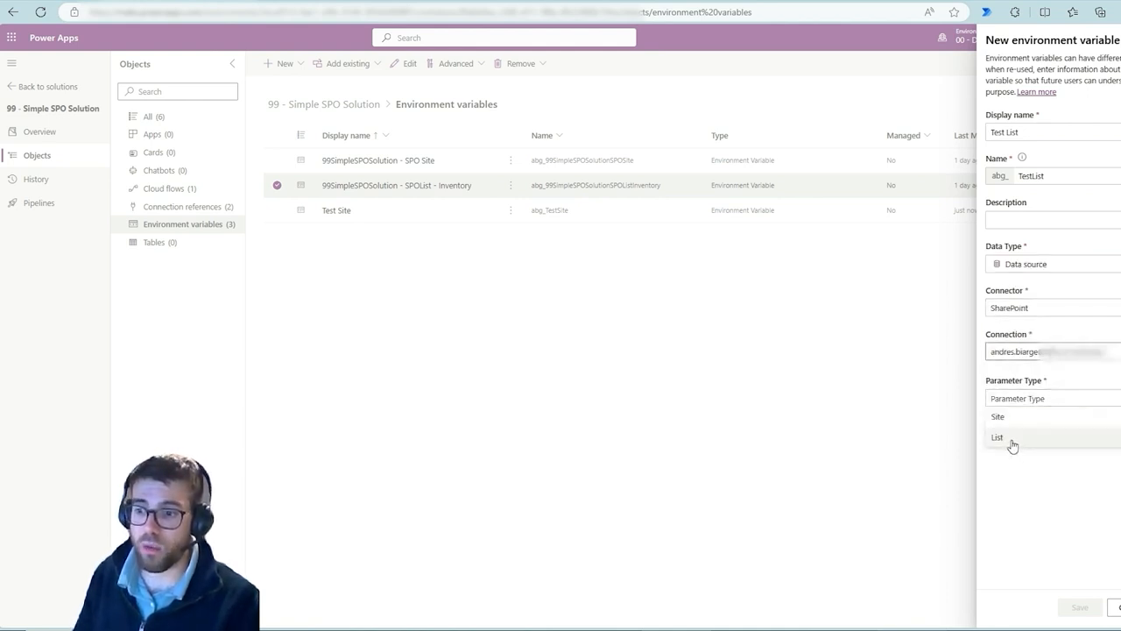
pyautogui.press('Escape')
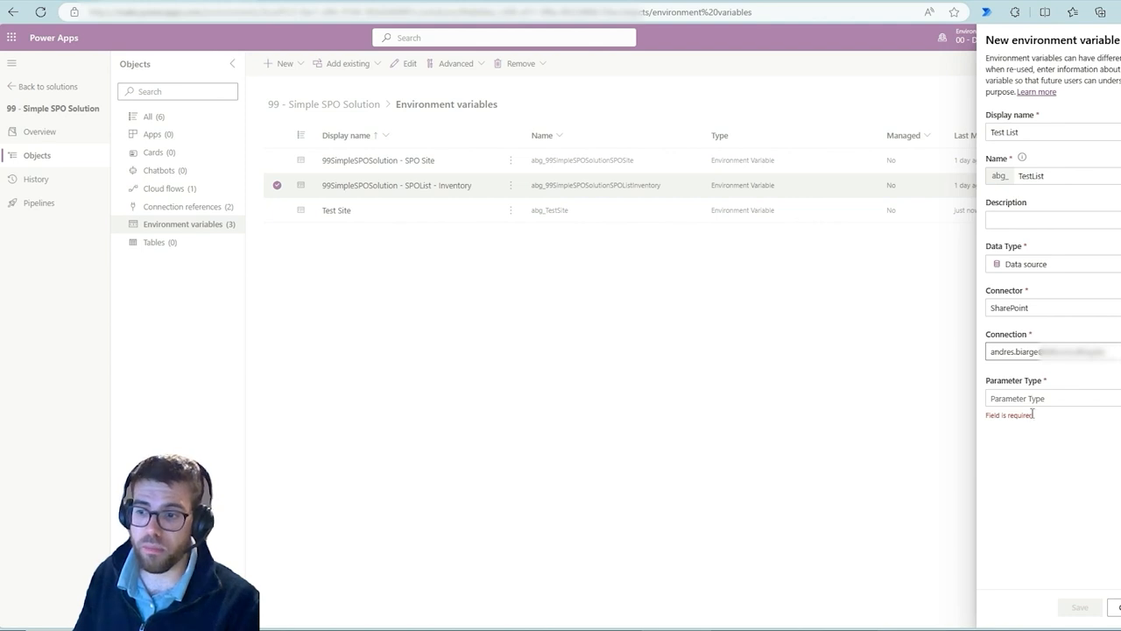
pyautogui.click(1031, 399)
pyautogui.click(1018, 440)
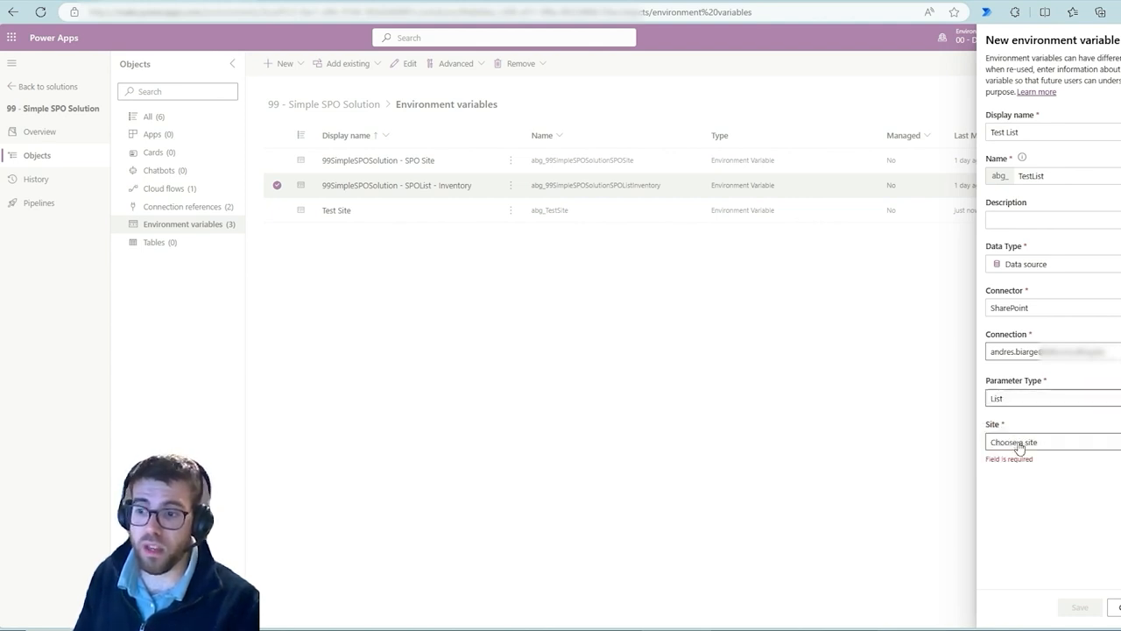
# Choose Test Site as the site for the Test List variable
pyautogui.click(1038, 447)
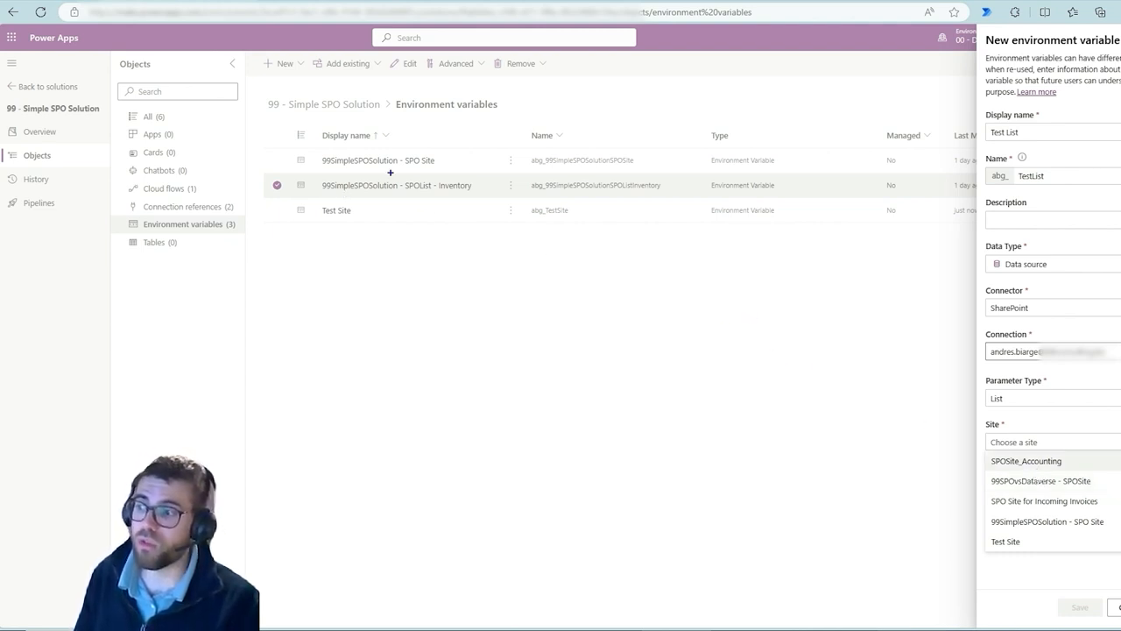
pyautogui.moveTo(420, 158); pyautogui.dragTo(452, 123)
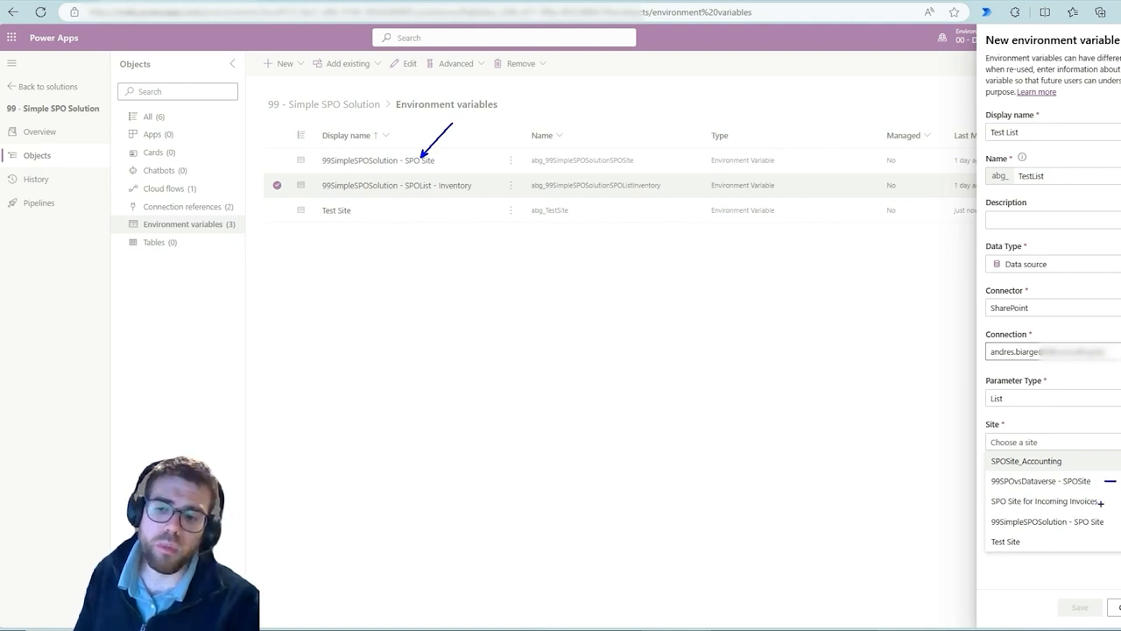
pyautogui.moveTo(1101, 503)
pyautogui.mouseDown()
pyautogui.moveTo(1120, 504)
pyautogui.moveTo(1120, 531)
pyautogui.mouseUp()
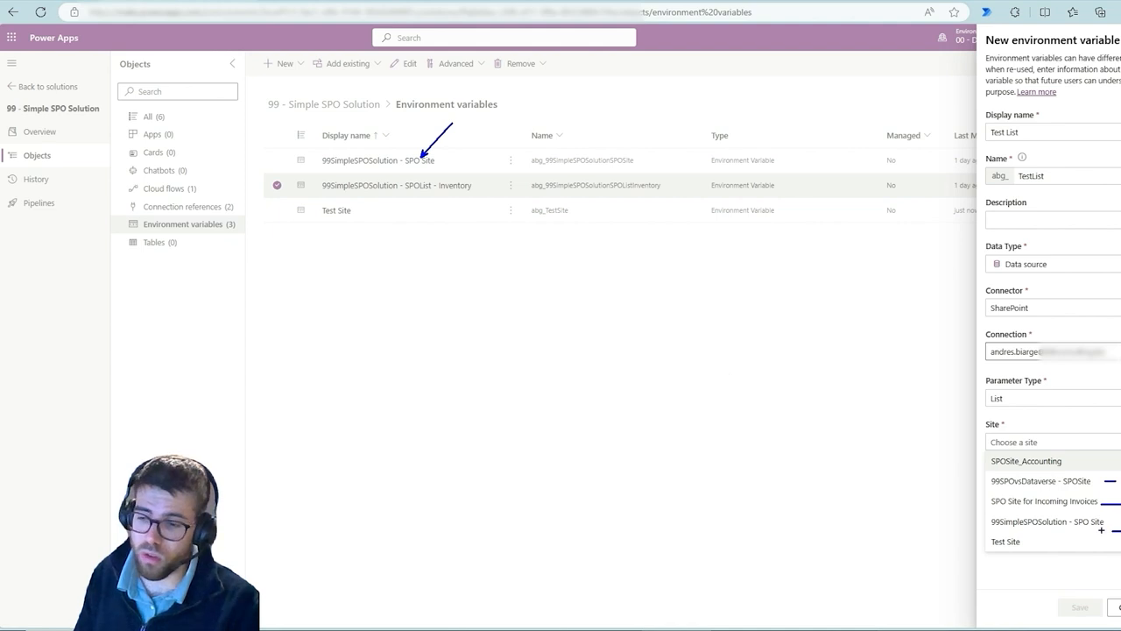
pyautogui.press('Escape')
pyautogui.click(1056, 445)
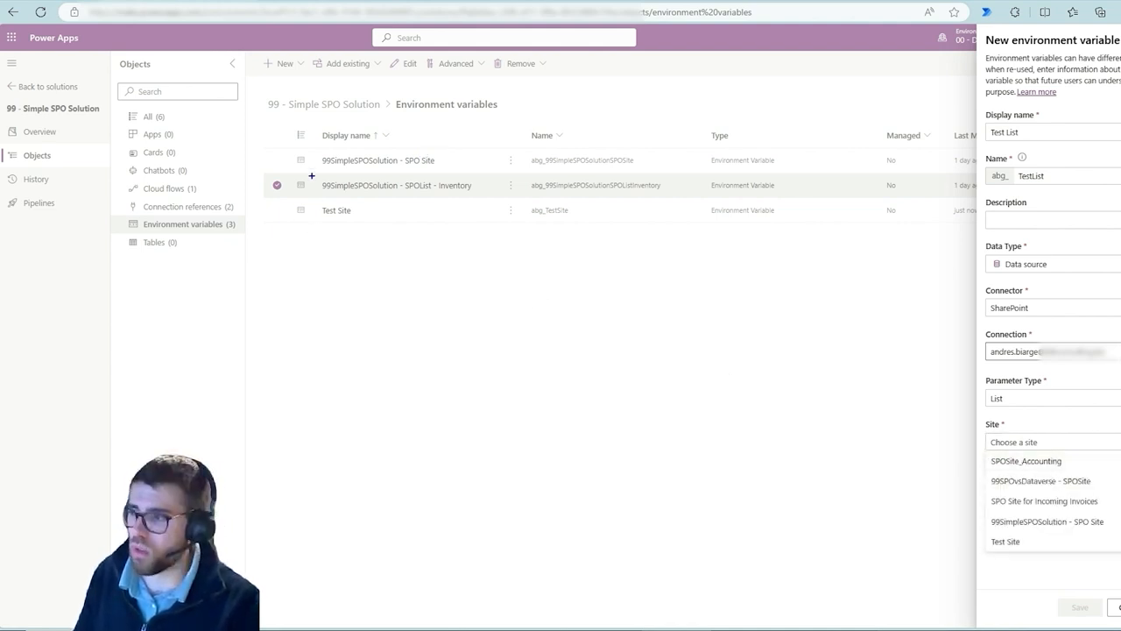
pyautogui.moveTo(304, 148)
pyautogui.mouseDown()
pyautogui.moveTo(329, 167)
pyautogui.moveTo(402, 175)
pyautogui.mouseUp()
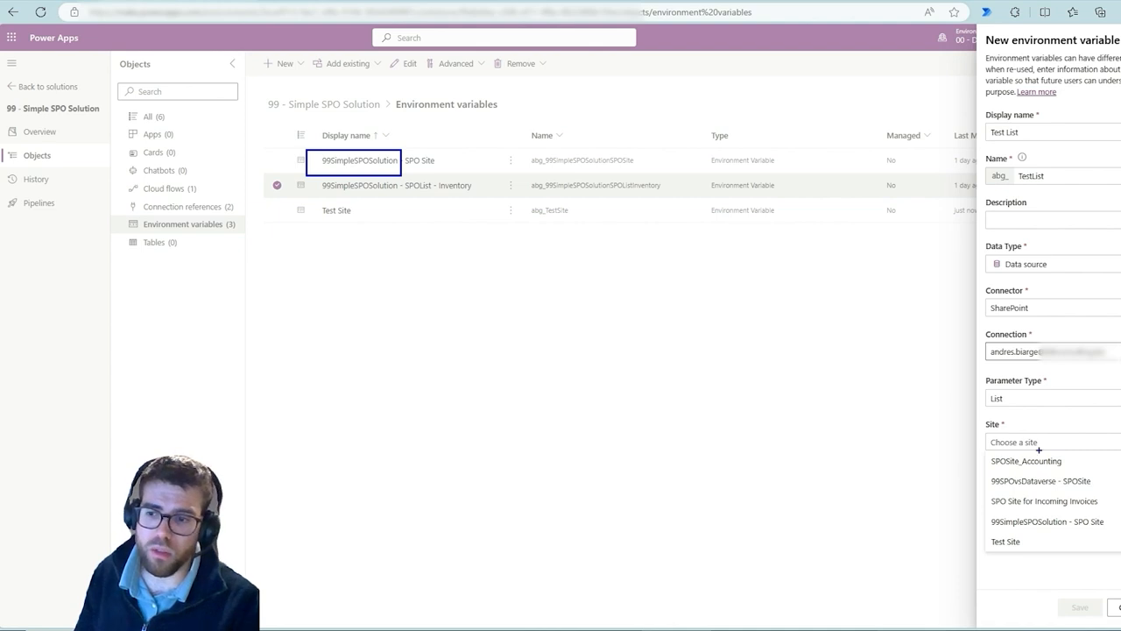
pyautogui.press('Escape')
pyautogui.click(1066, 445)
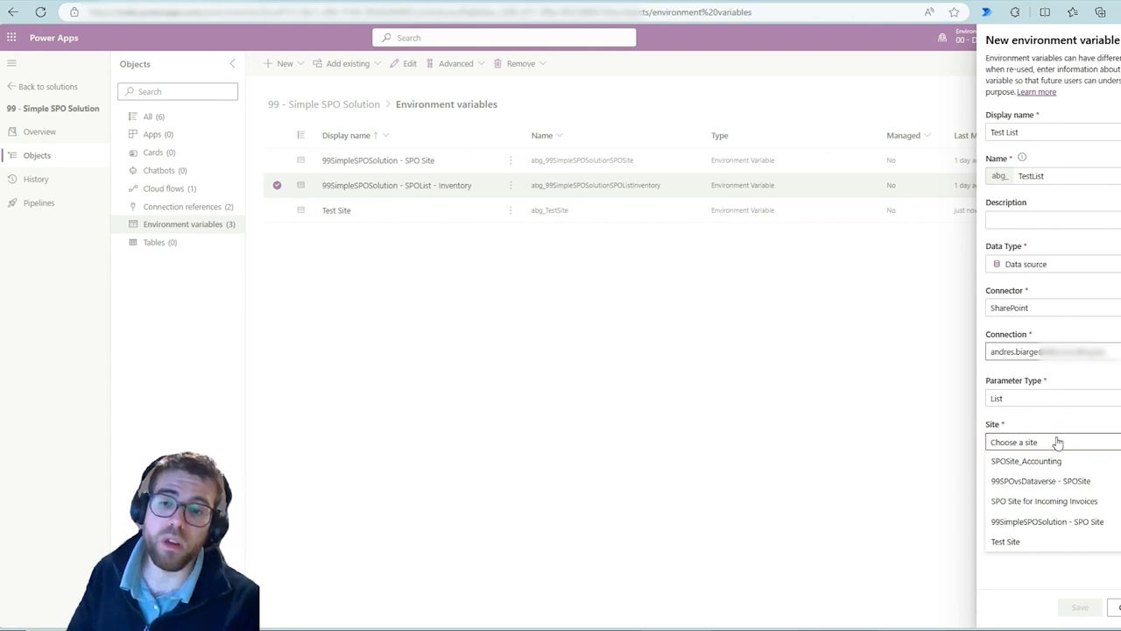
pyautogui.click(1020, 543)
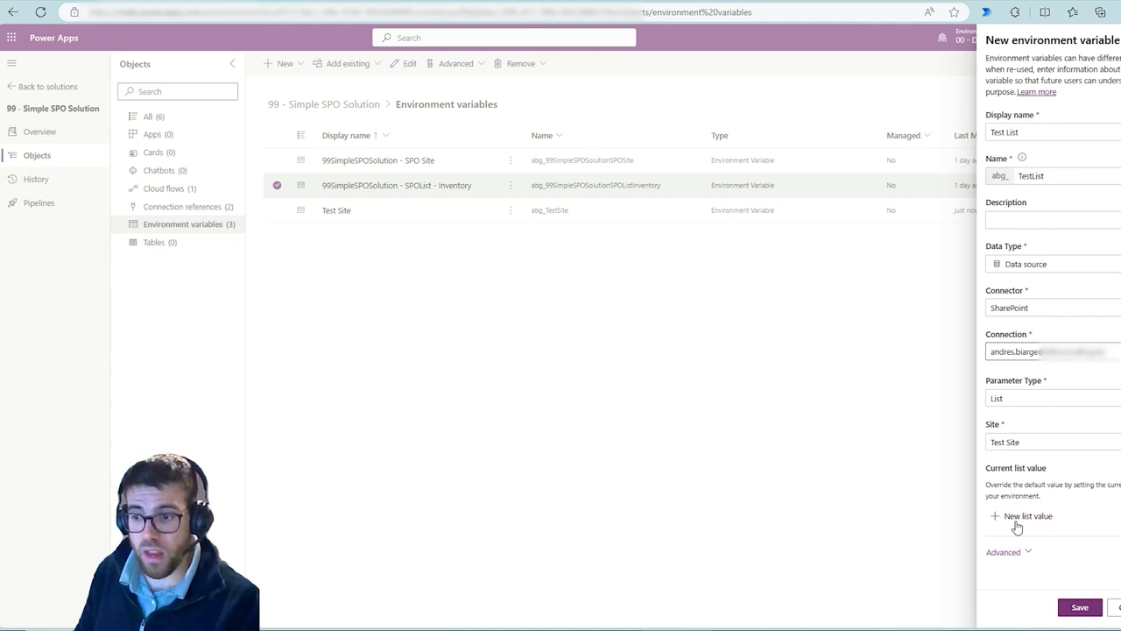
# Set the Test List variable's current list value to Item Tracking, then cancel and discard the unsaved variable
pyautogui.click(1019, 517)
pyautogui.click(1016, 538)
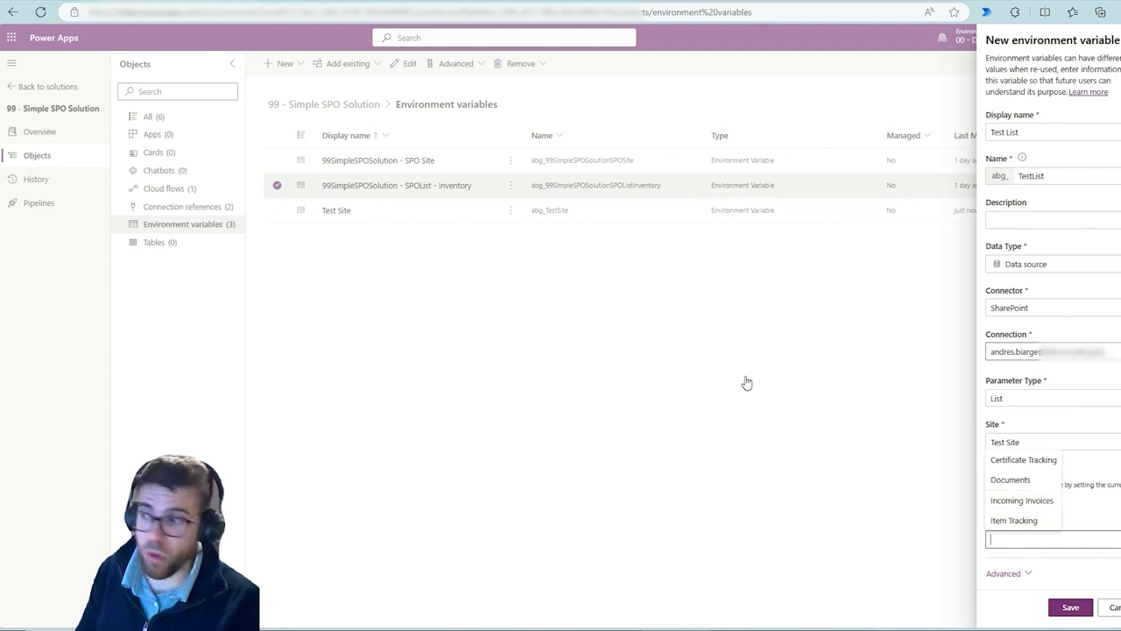
pyautogui.moveTo(309, 205)
pyautogui.mouseDown()
pyautogui.moveTo(391, 251)
pyautogui.moveTo(993, 428)
pyautogui.moveTo(973, 436)
pyautogui.mouseUp()
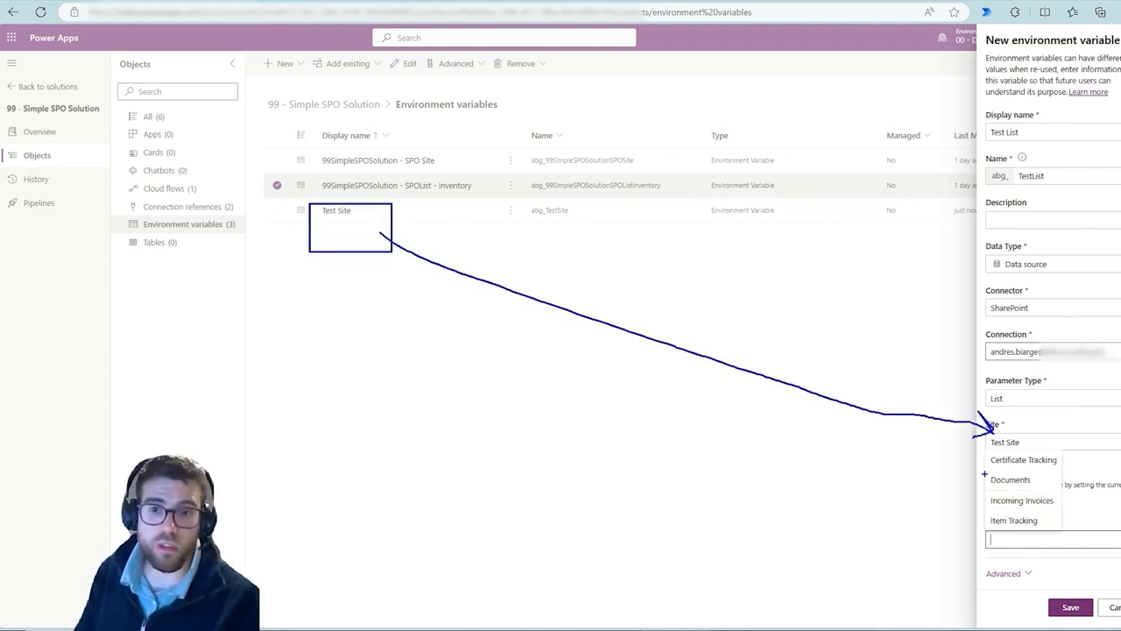
pyautogui.press('Escape')
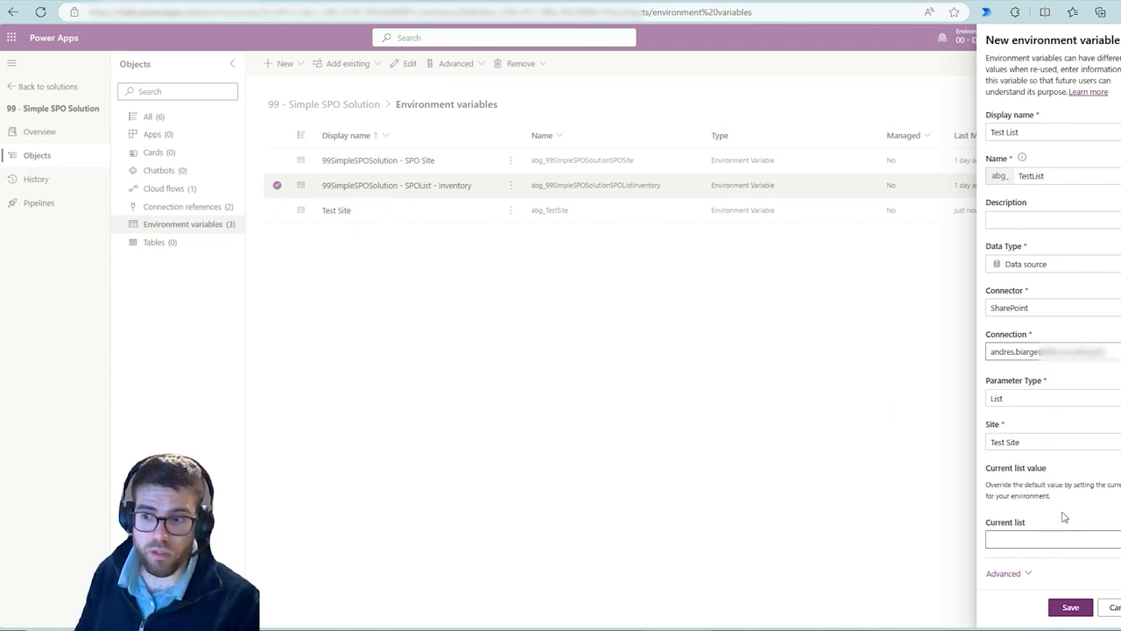
pyautogui.click(1054, 539)
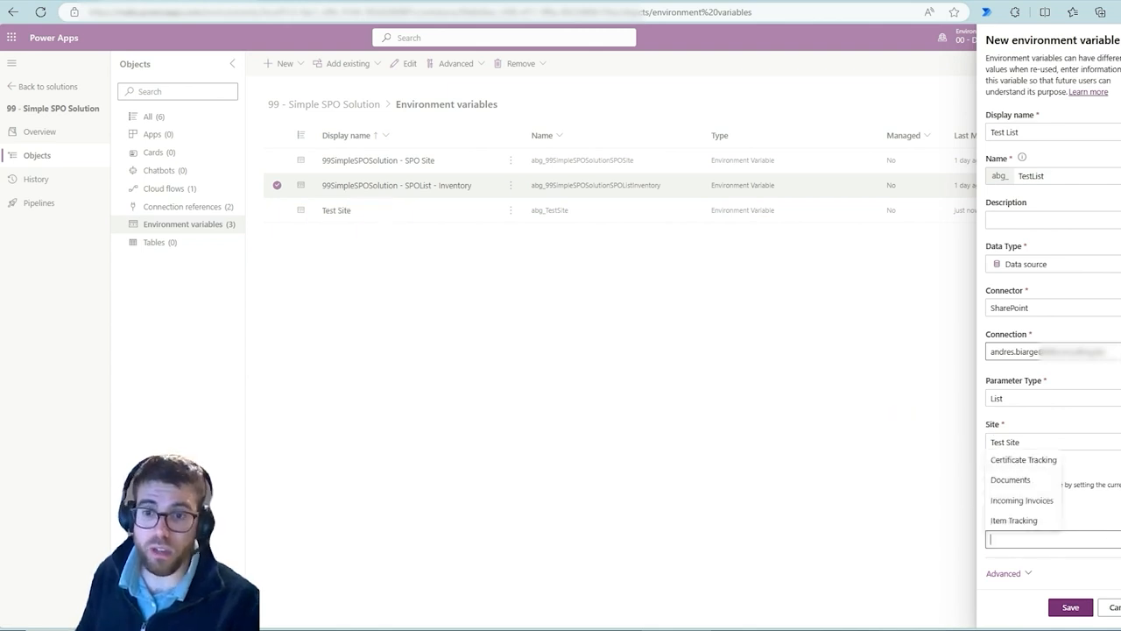
pyautogui.press('Escape')
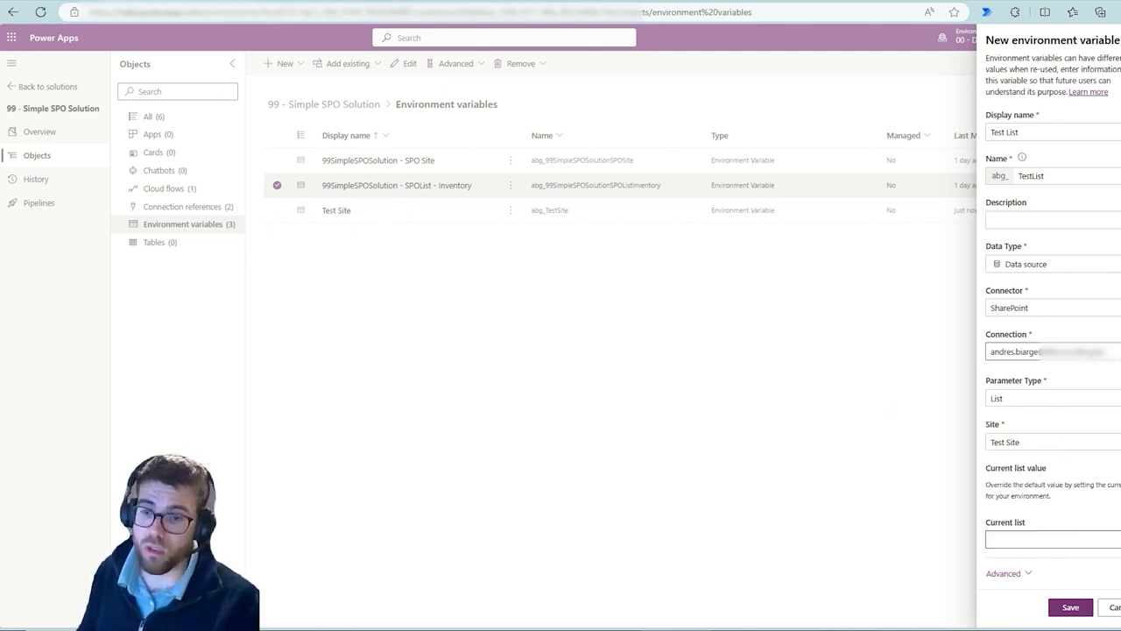
pyautogui.click(1109, 539)
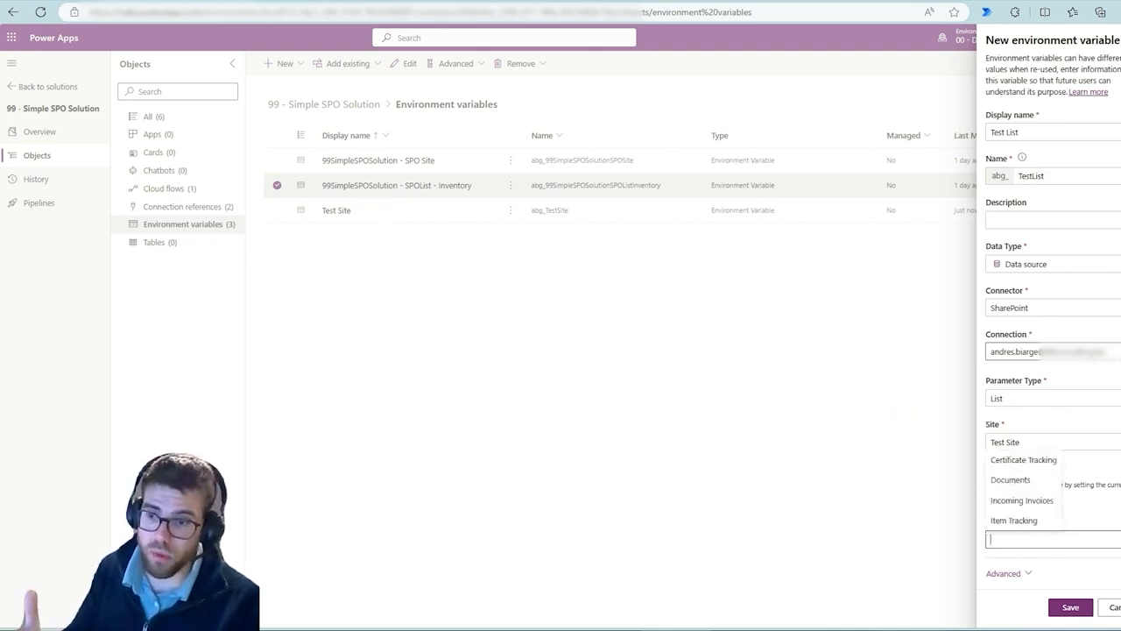
pyautogui.click(1034, 524)
pyautogui.click(1030, 573)
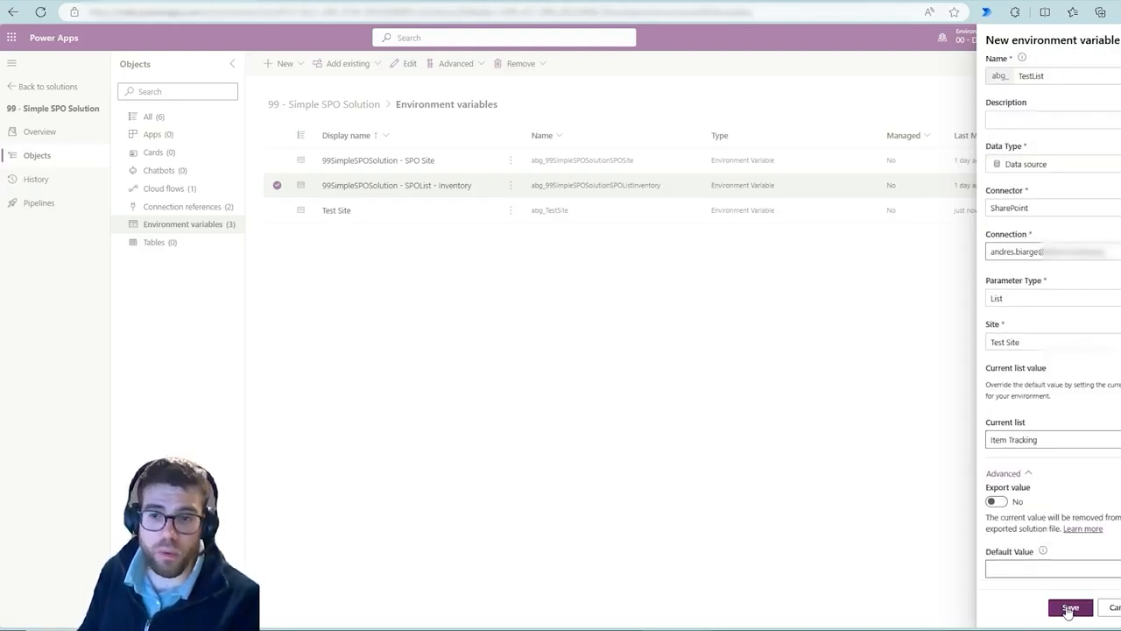
pyautogui.click(1113, 610)
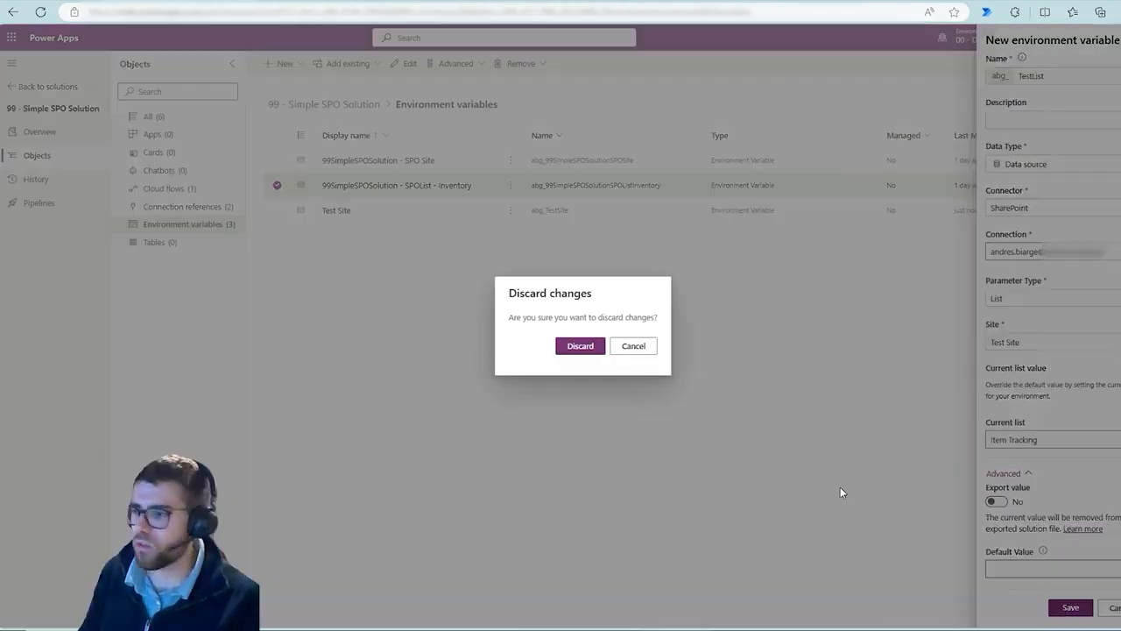
pyautogui.click(580, 345)
# Delete the Test Site environment variable from this environment
pyautogui.click(509, 214)
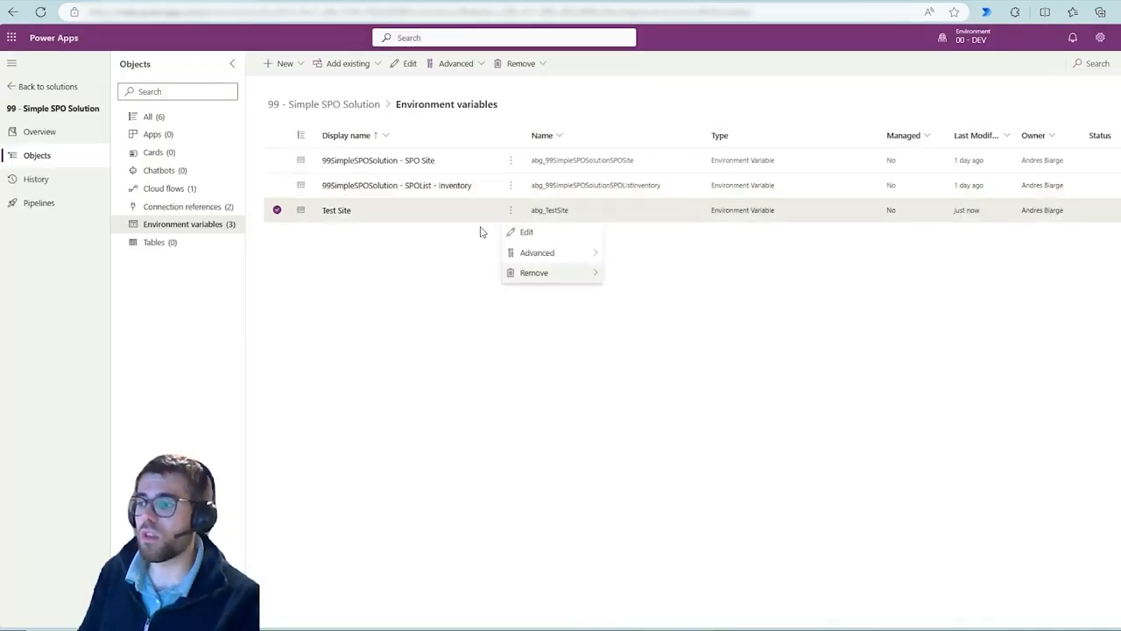
pyautogui.moveTo(569, 277)
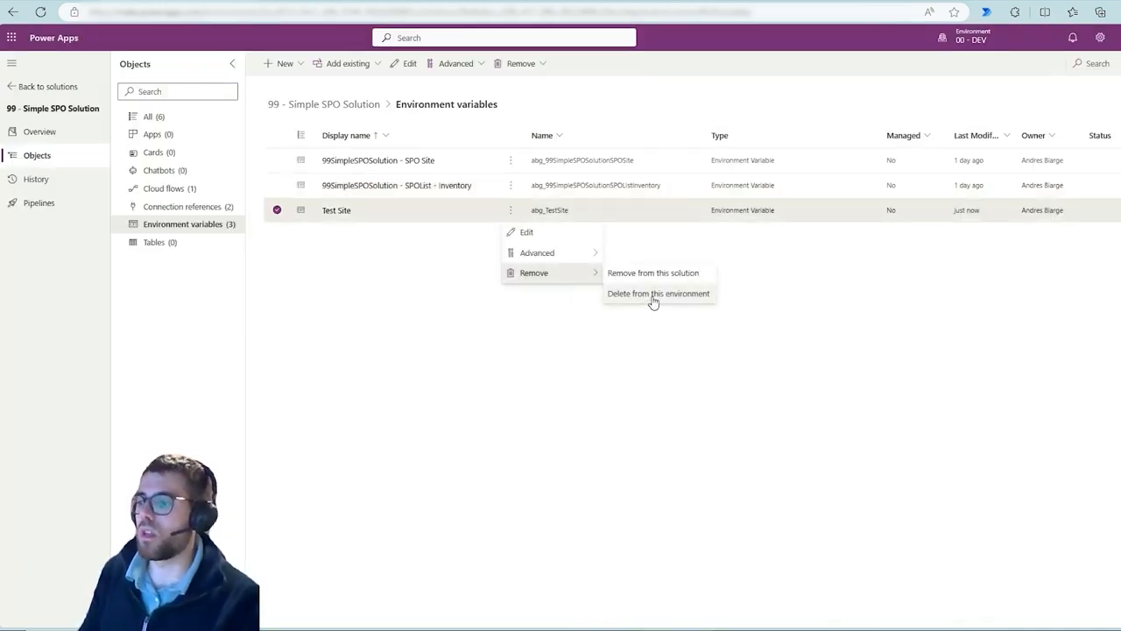
pyautogui.click(653, 295)
pyautogui.click(584, 368)
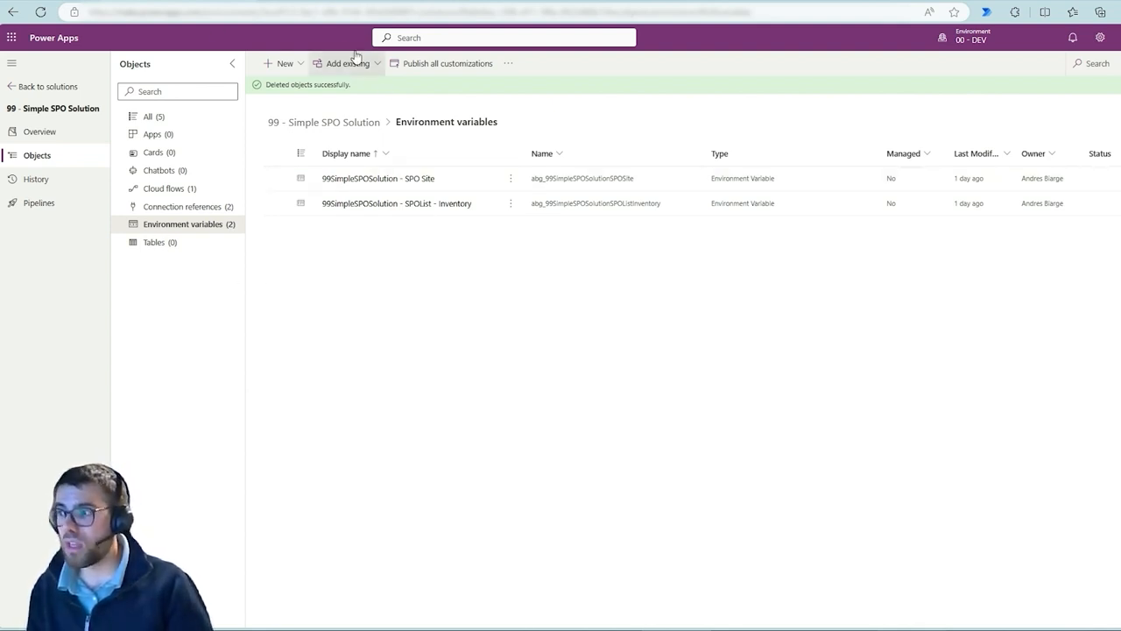
# Switch to the OneNote DEV, TEST and PROD diagram and review the SharePoint and Power Platform parts of DEV
pyautogui.click(876, 628)
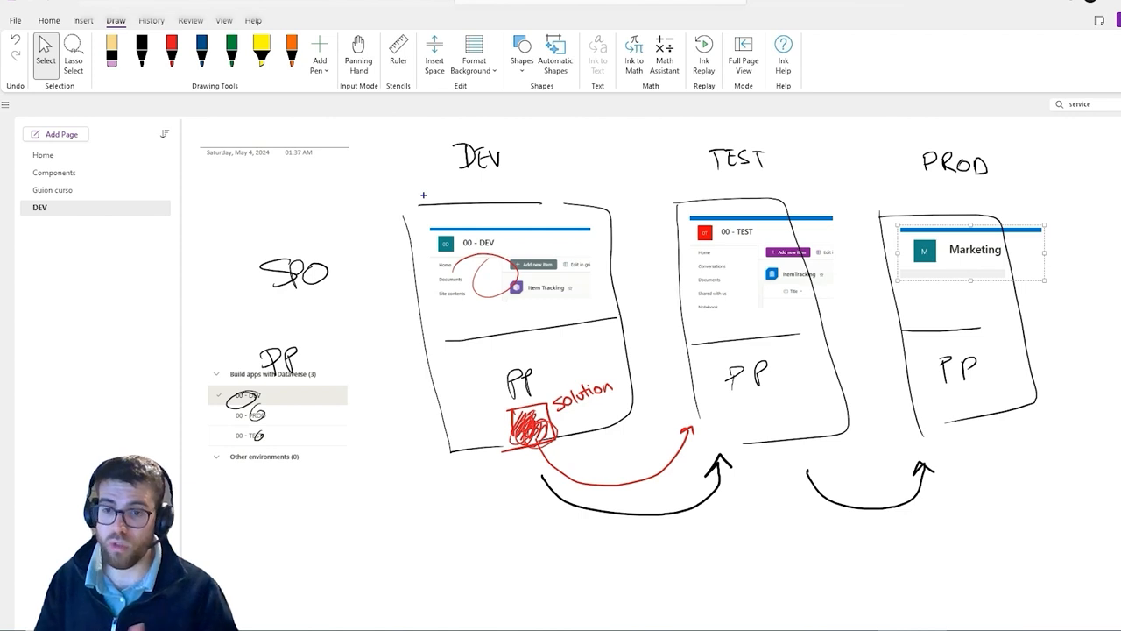
pyautogui.moveTo(412, 140); pyautogui.dragTo(650, 505)
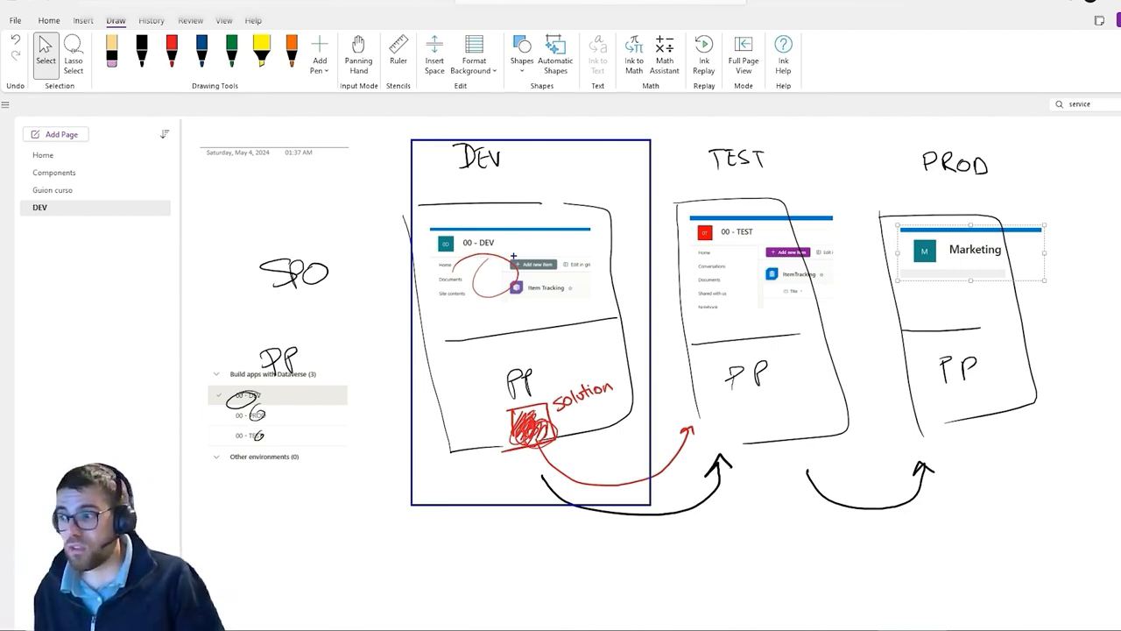
pyautogui.moveTo(296, 240)
pyautogui.mouseDown()
pyautogui.moveTo(303, 315)
pyautogui.moveTo(326, 267)
pyautogui.mouseUp()
pyautogui.moveTo(263, 344); pyautogui.dragTo(294, 347)
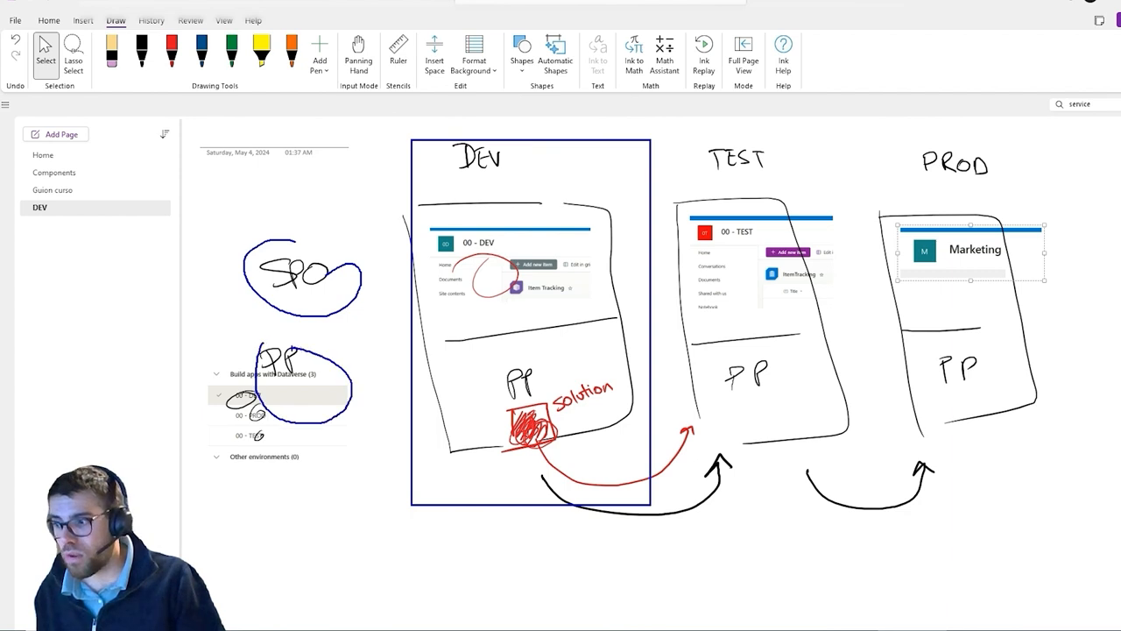
pyautogui.moveTo(517, 237)
pyautogui.mouseDown()
pyautogui.moveTo(536, 279)
pyautogui.moveTo(524, 250)
pyautogui.mouseUp()
pyautogui.moveTo(522, 360); pyautogui.dragTo(554, 401)
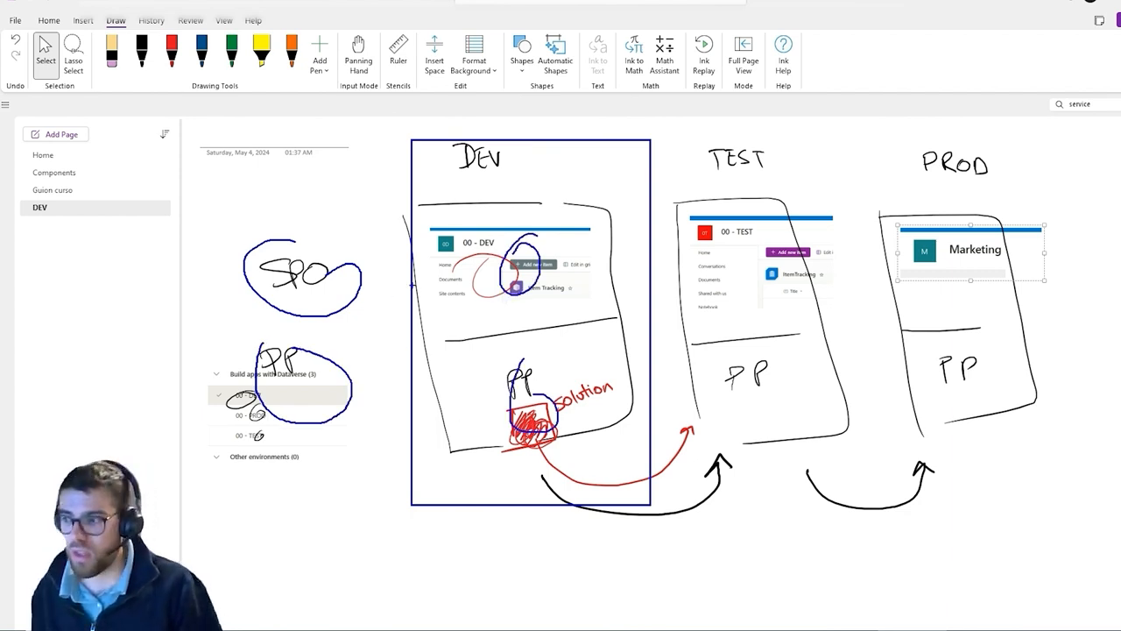
pyautogui.moveTo(547, 405)
pyautogui.mouseDown()
pyautogui.moveTo(524, 413)
pyautogui.moveTo(561, 401)
pyautogui.mouseUp()
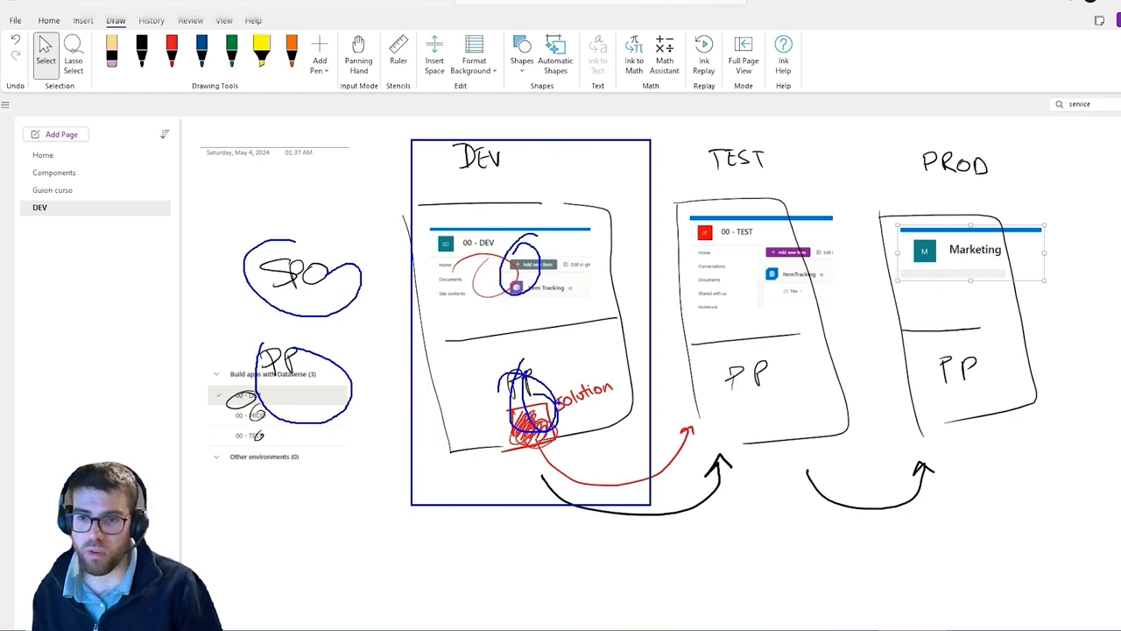
pyautogui.press('Escape')
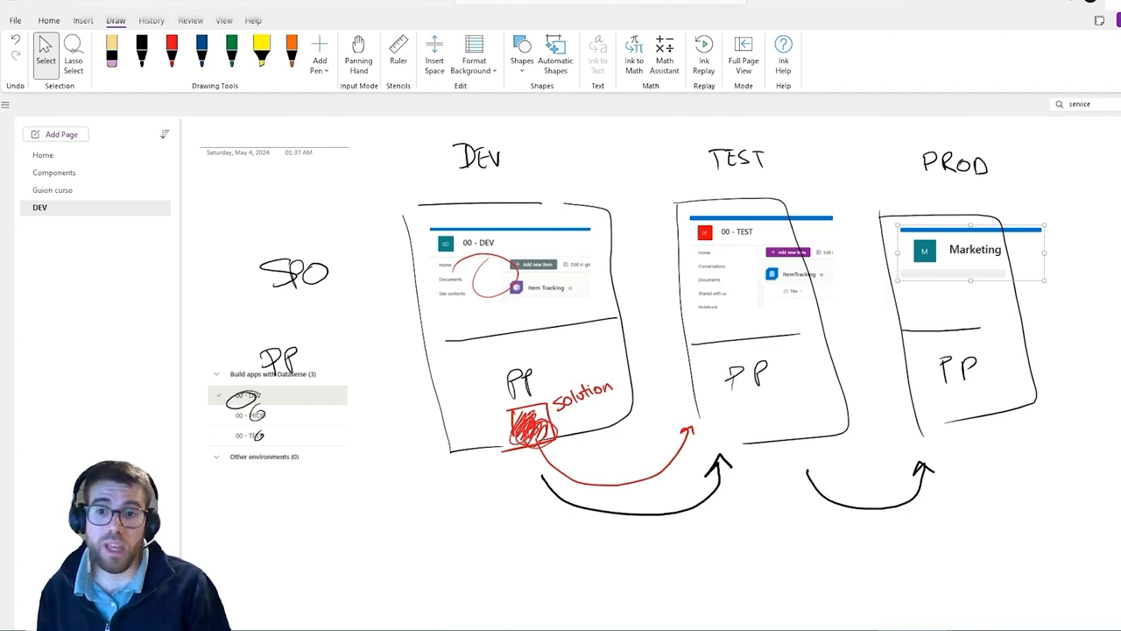
pyautogui.hotkey('alt', 'Tab')
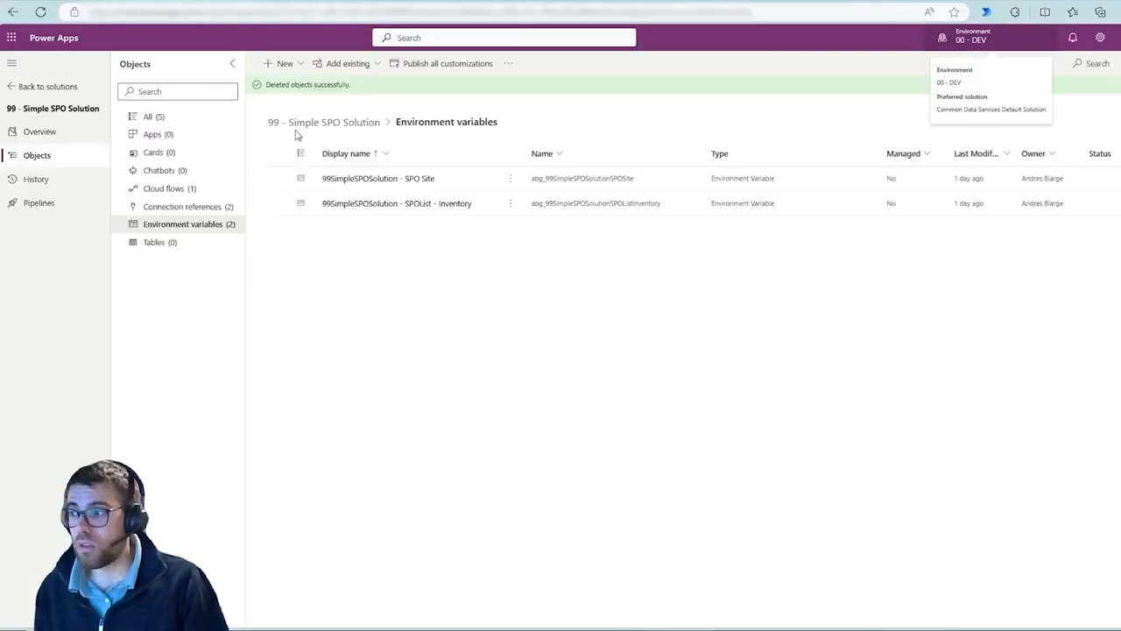
pyautogui.click(291, 68)
pyautogui.moveTo(322, 252)
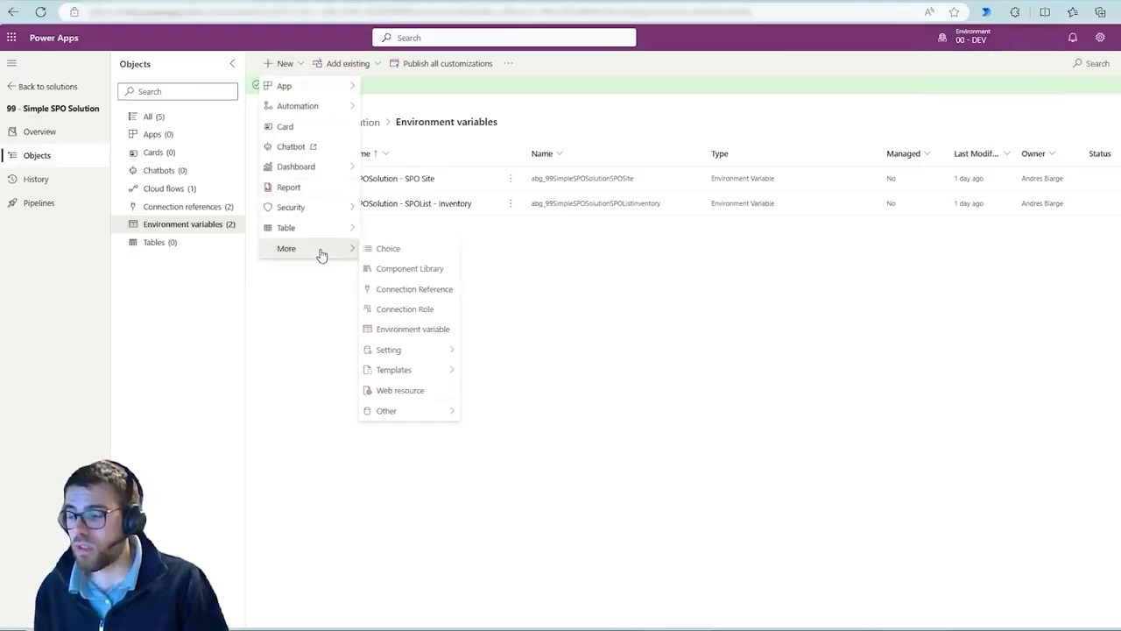
pyautogui.click(433, 331)
pyautogui.click(1053, 264)
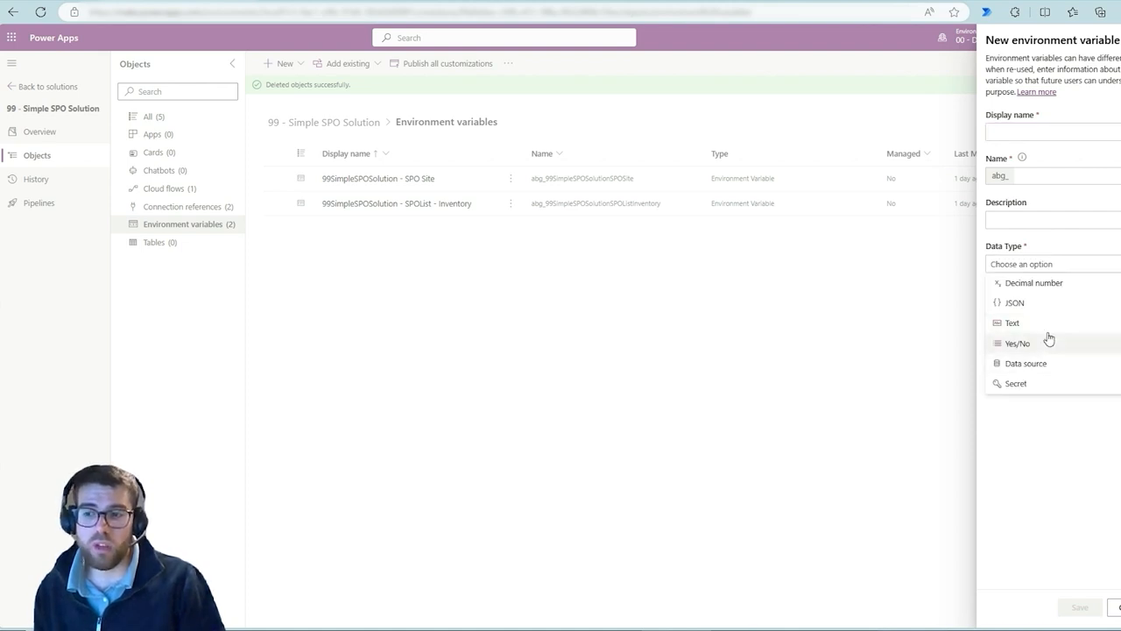
pyautogui.click(1029, 327)
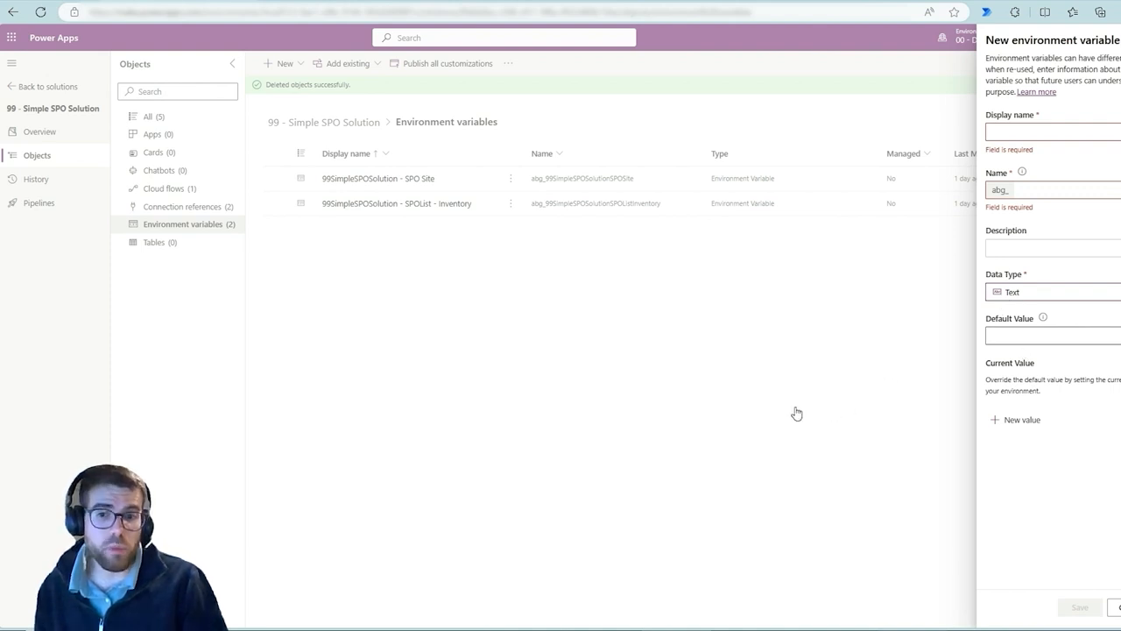
pyautogui.click(747, 384)
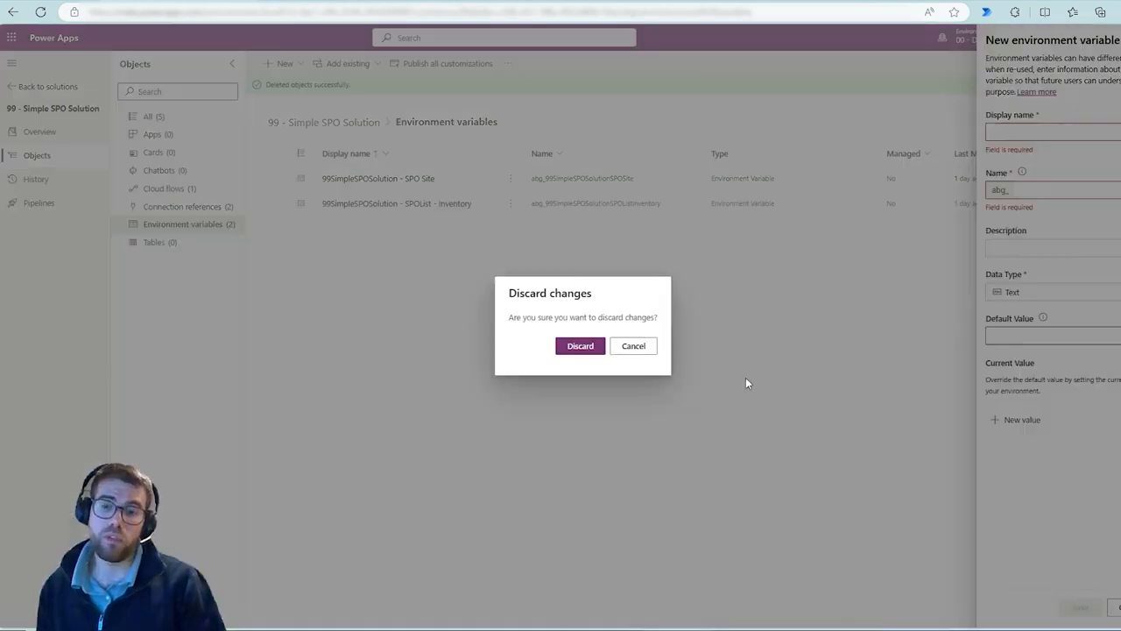
pyautogui.click(578, 346)
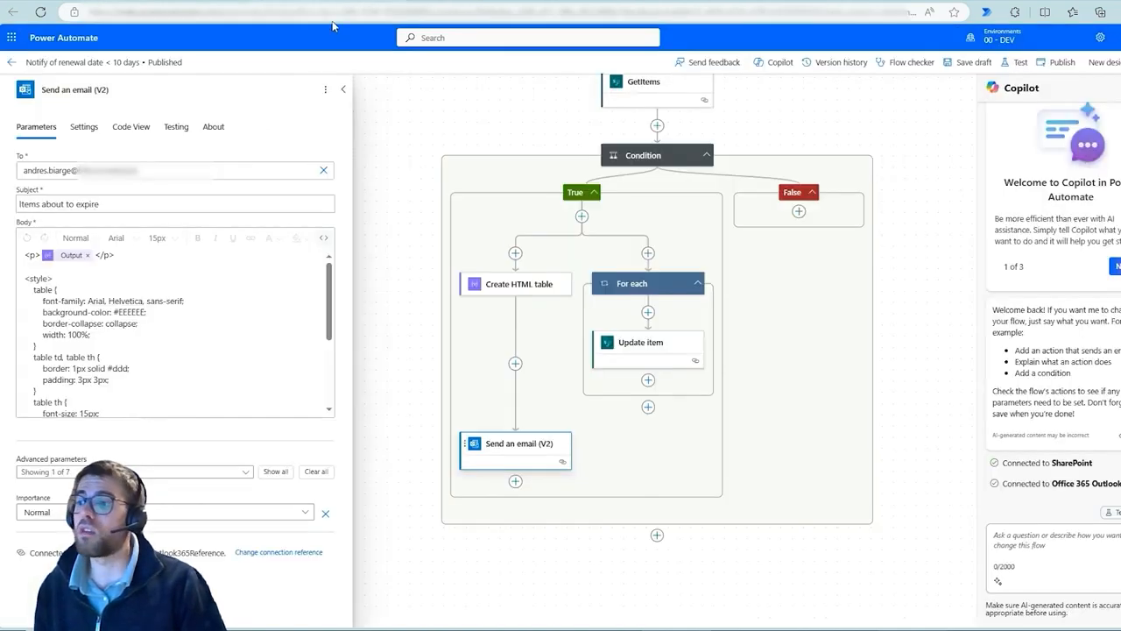
# Inspect the flow's GetItems action site address and list name parameters and its code view
pyautogui.click(427, 163)
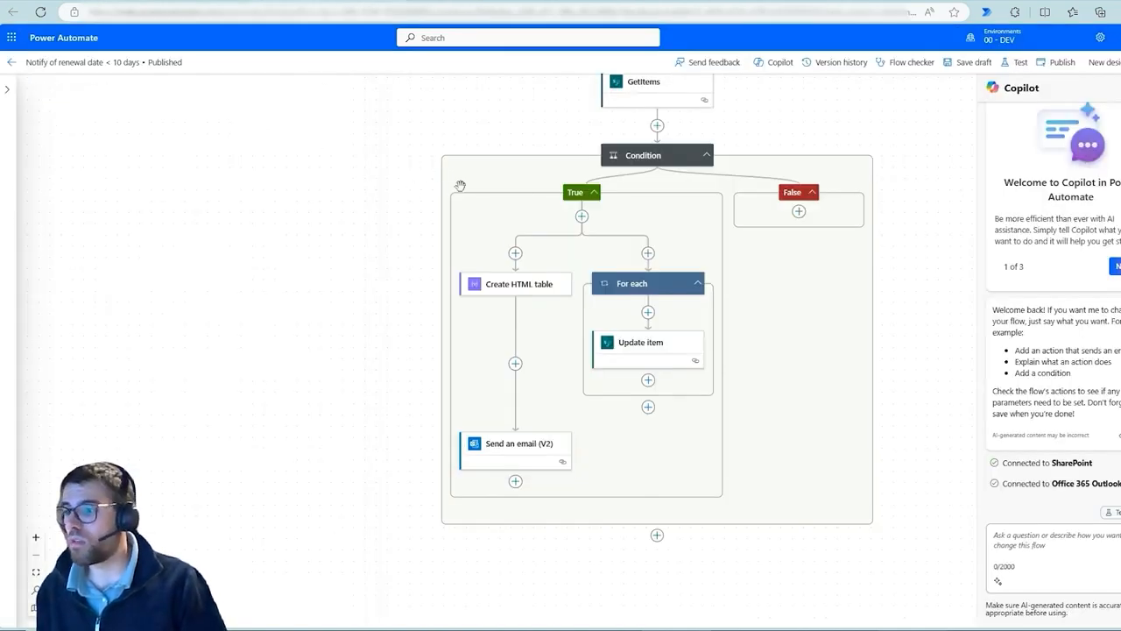
pyautogui.moveTo(555, 194); pyautogui.dragTo(510, 457)
pyautogui.click(599, 349)
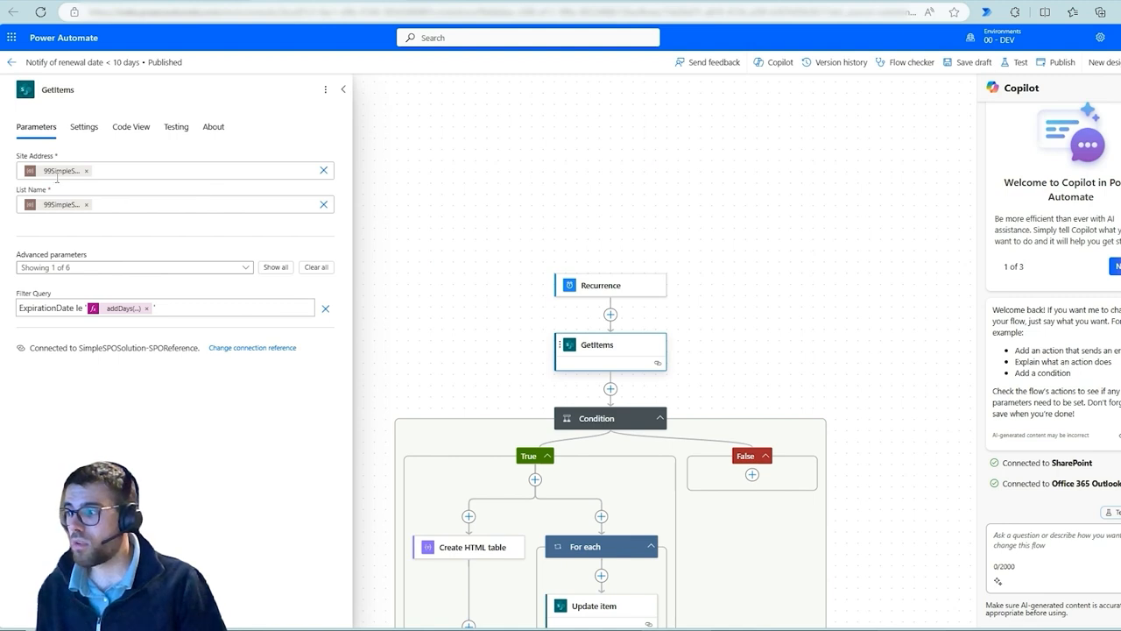
pyautogui.moveTo(7, 152); pyautogui.dragTo(94, 191)
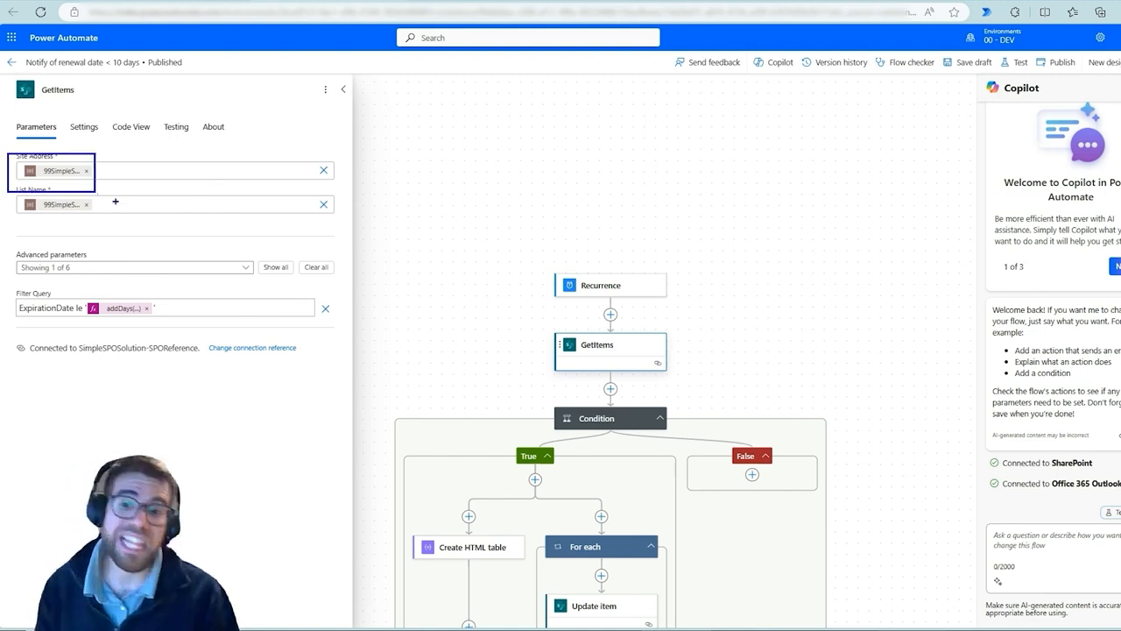
pyautogui.press('Escape')
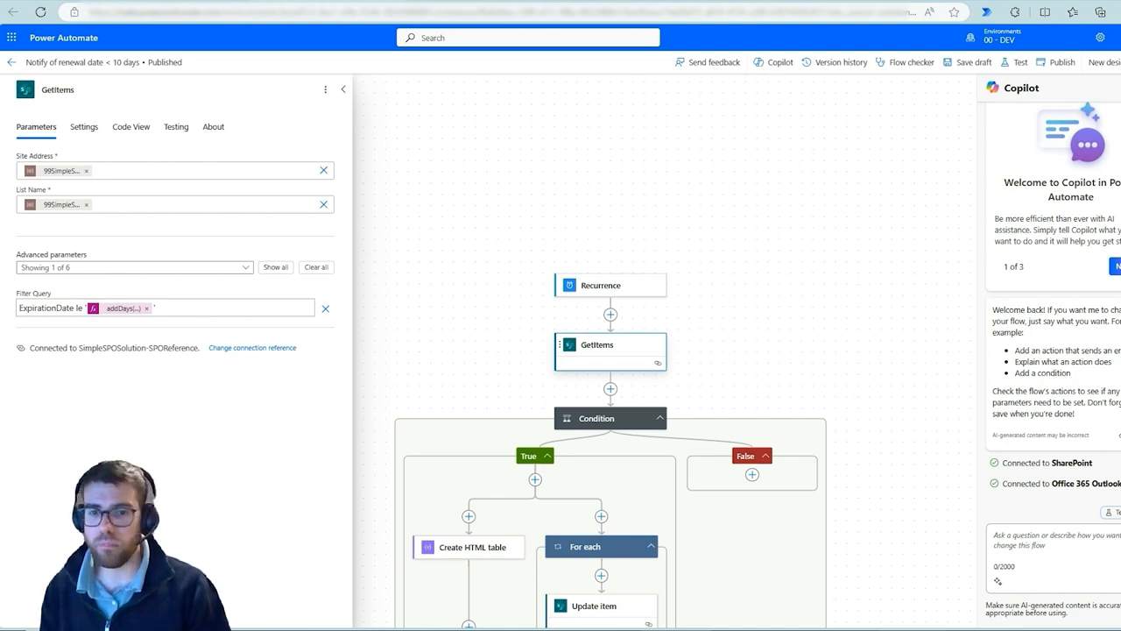
pyautogui.click(145, 141)
pyautogui.moveTo(69, 197); pyautogui.dragTo(194, 215)
pyautogui.moveTo(107, 217); pyautogui.dragTo(278, 228)
pyautogui.click(508, 342)
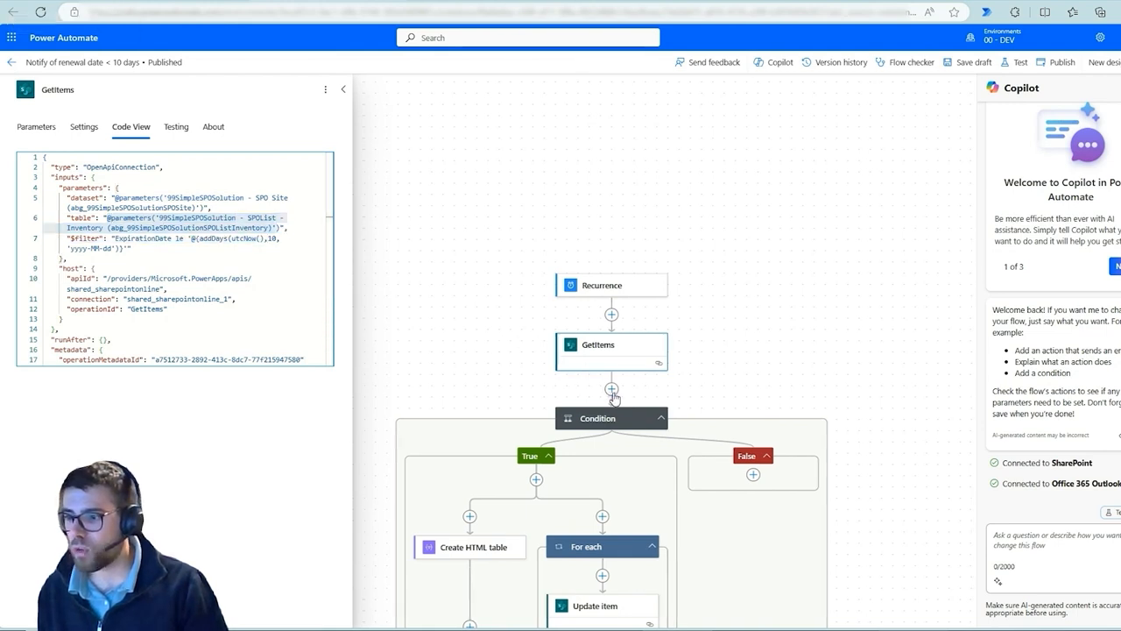
# Insert a SharePoint Get items action below the existing GetItems action
pyautogui.click(612, 389)
pyautogui.click(674, 383)
pyautogui.click(103, 130)
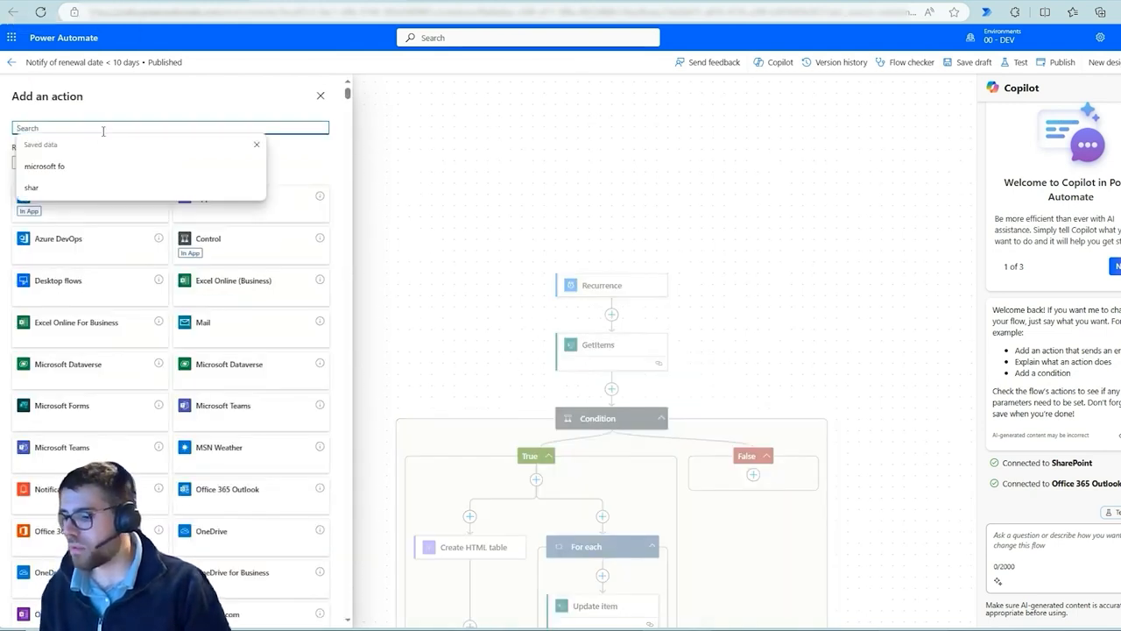
pyautogui.write('get items')
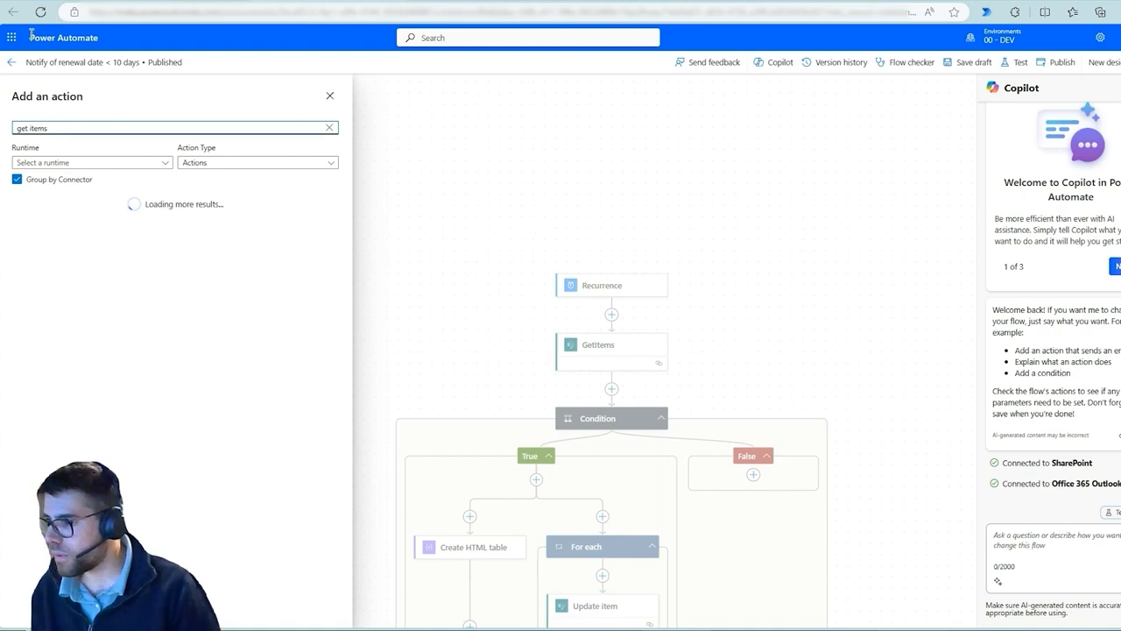
pyautogui.click(79, 244)
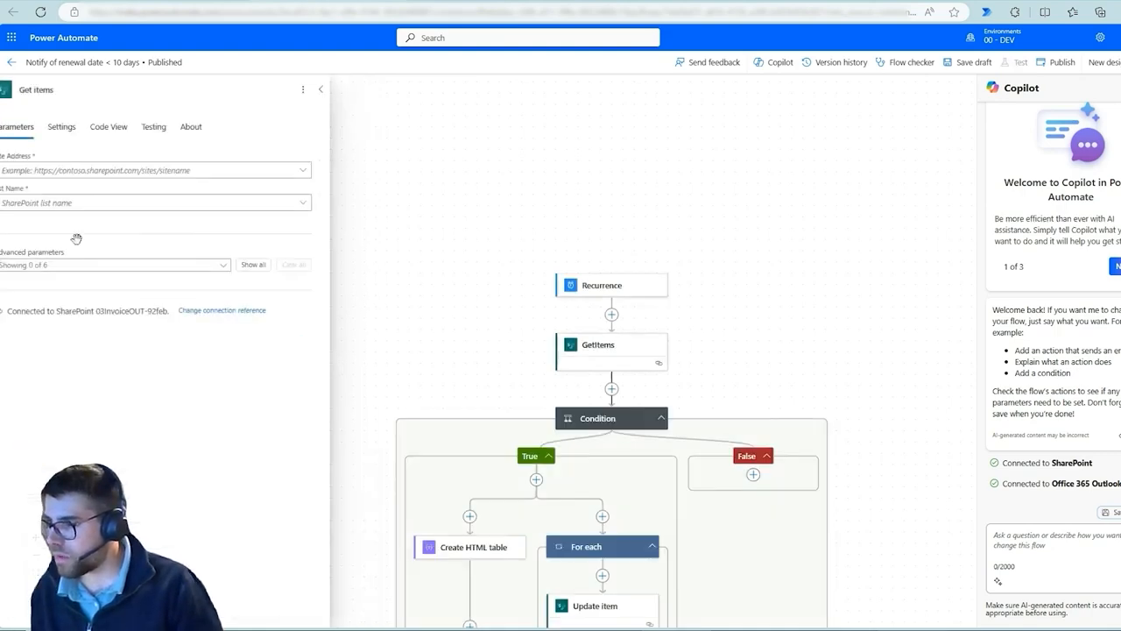
# Set the new Get items action's site address to 00 - DEV and list name to Item Tracking, then open its code view
pyautogui.click(323, 172)
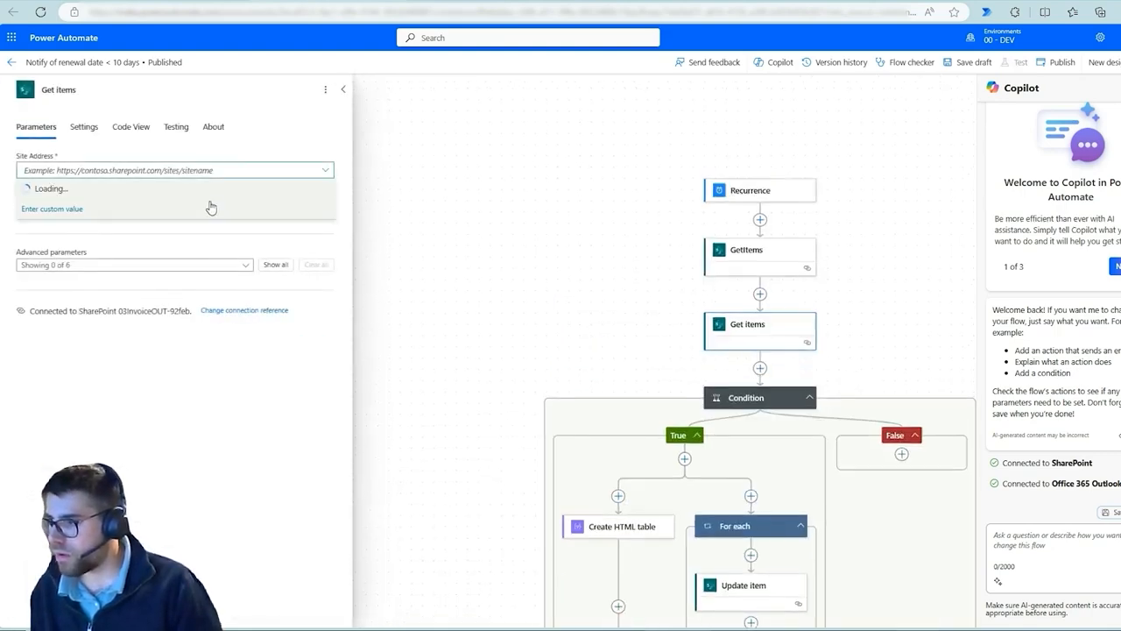
pyautogui.click(132, 195)
pyautogui.click(316, 204)
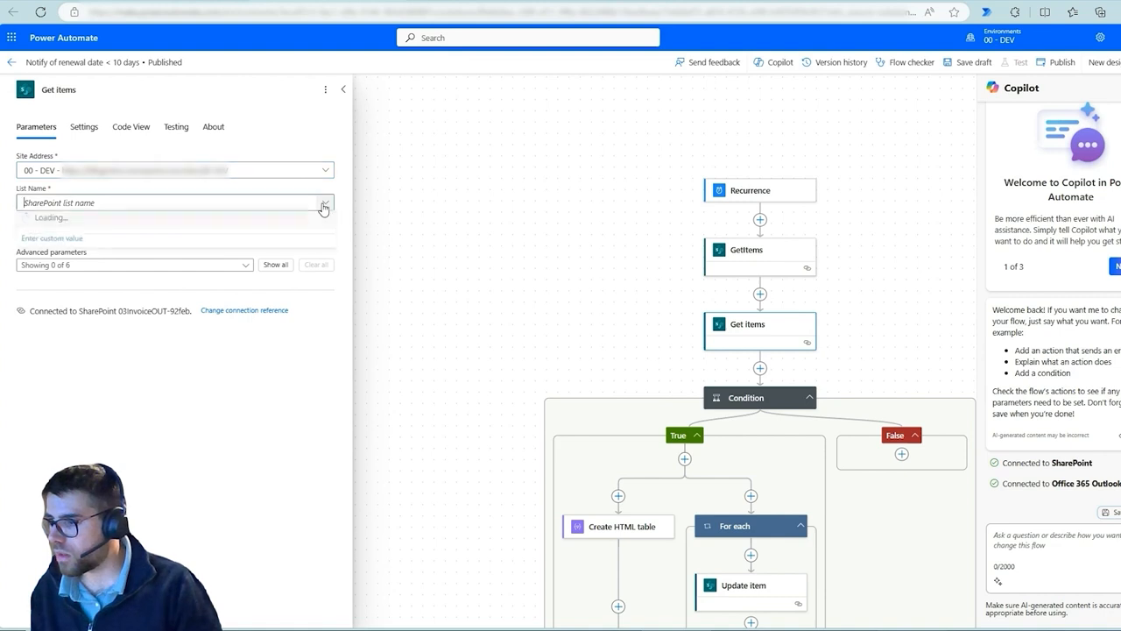
pyautogui.click(96, 245)
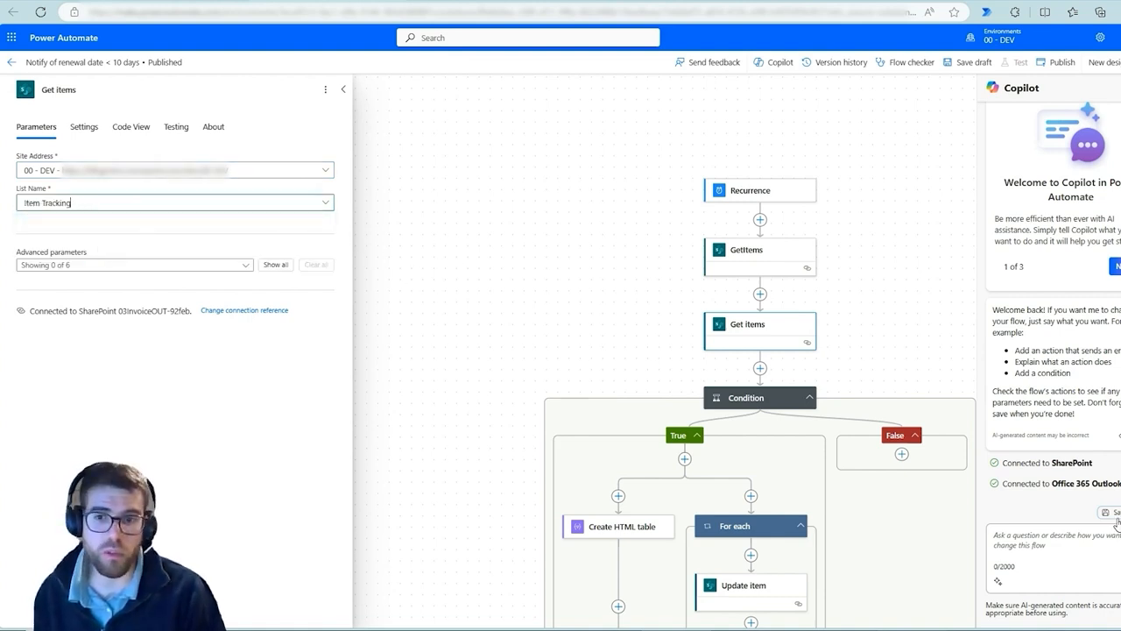
pyautogui.click(142, 128)
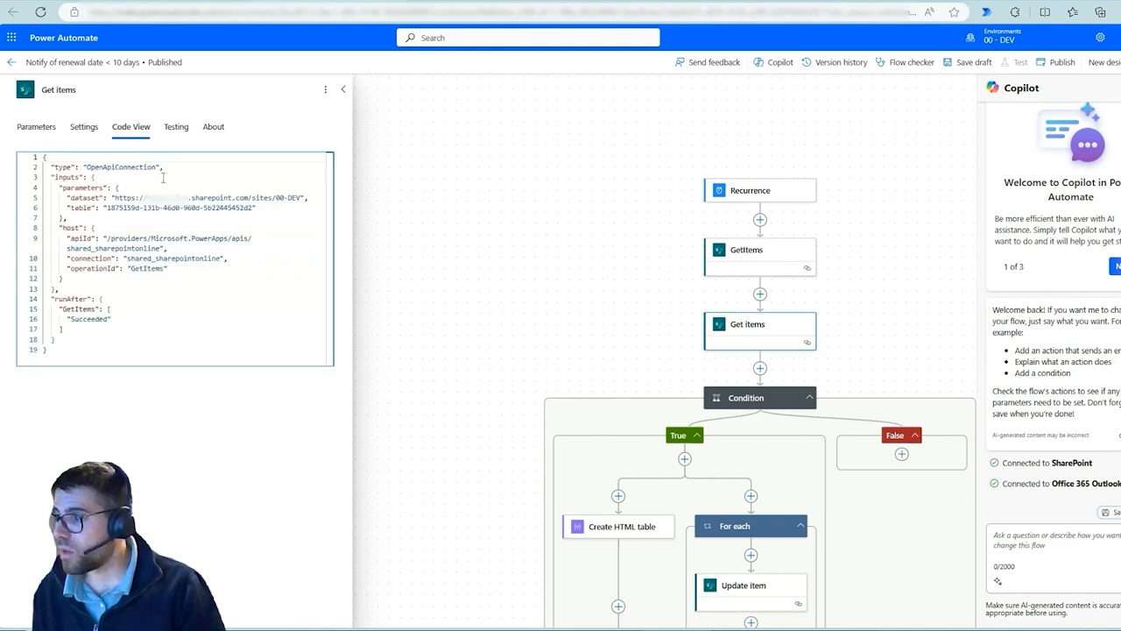
# Compare the dataset site address in the new Get items action's code view with the DEV, TEST and PROD sites in the diagram
pyautogui.moveTo(114, 198); pyautogui.dragTo(209, 199)
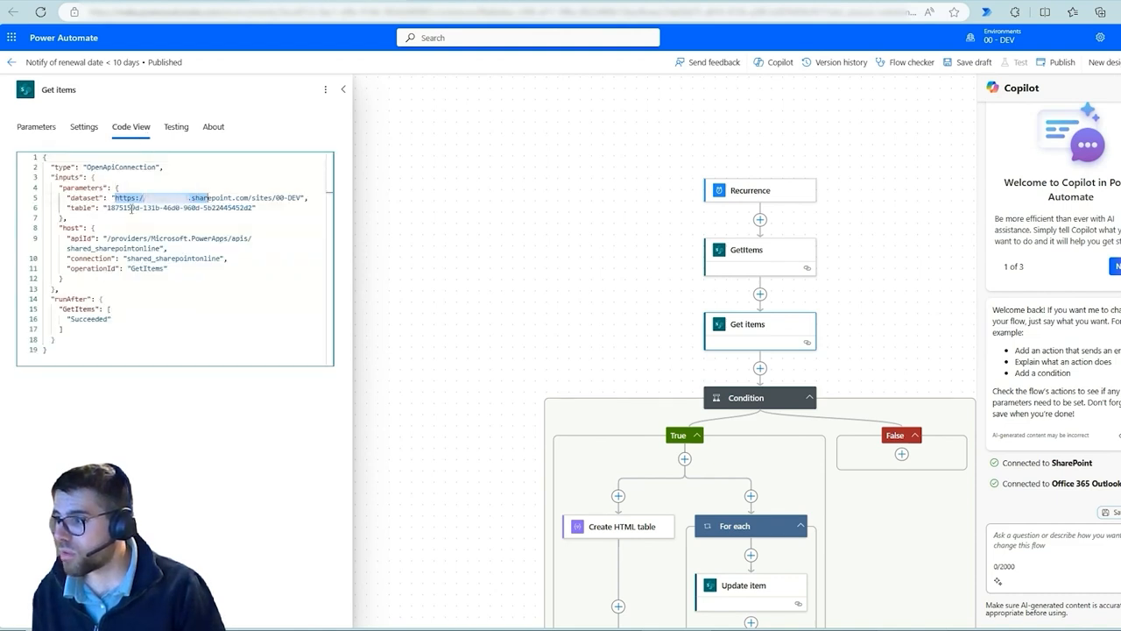
pyautogui.moveTo(107, 209); pyautogui.dragTo(254, 209)
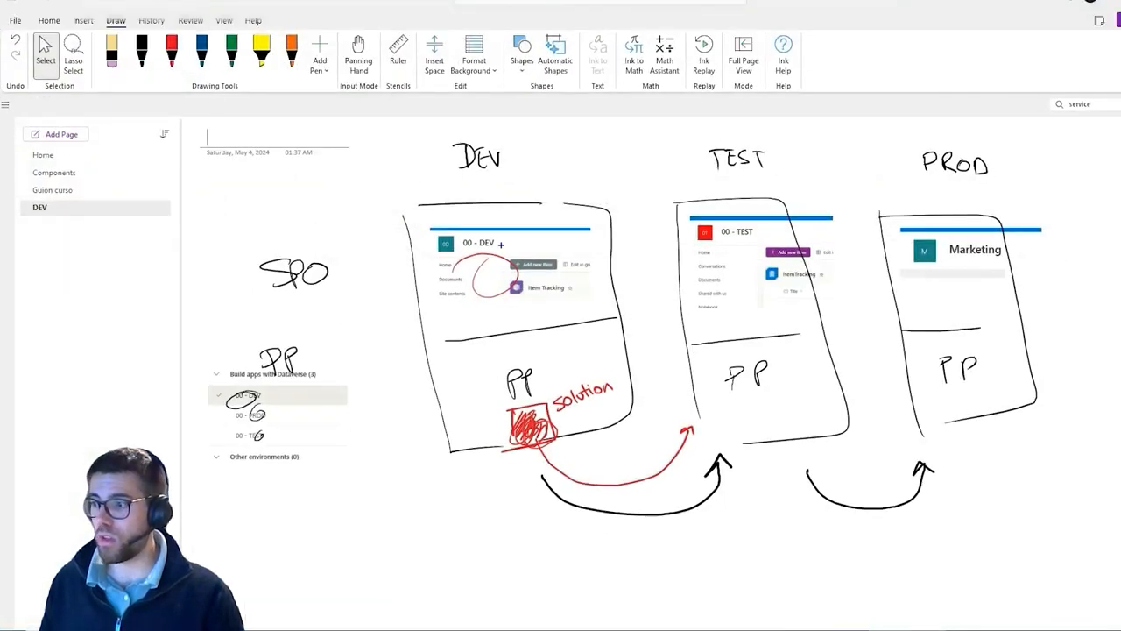
pyautogui.moveTo(528, 289)
pyautogui.mouseDown()
pyautogui.moveTo(772, 322)
pyautogui.moveTo(822, 355)
pyautogui.moveTo(921, 324)
pyautogui.mouseUp()
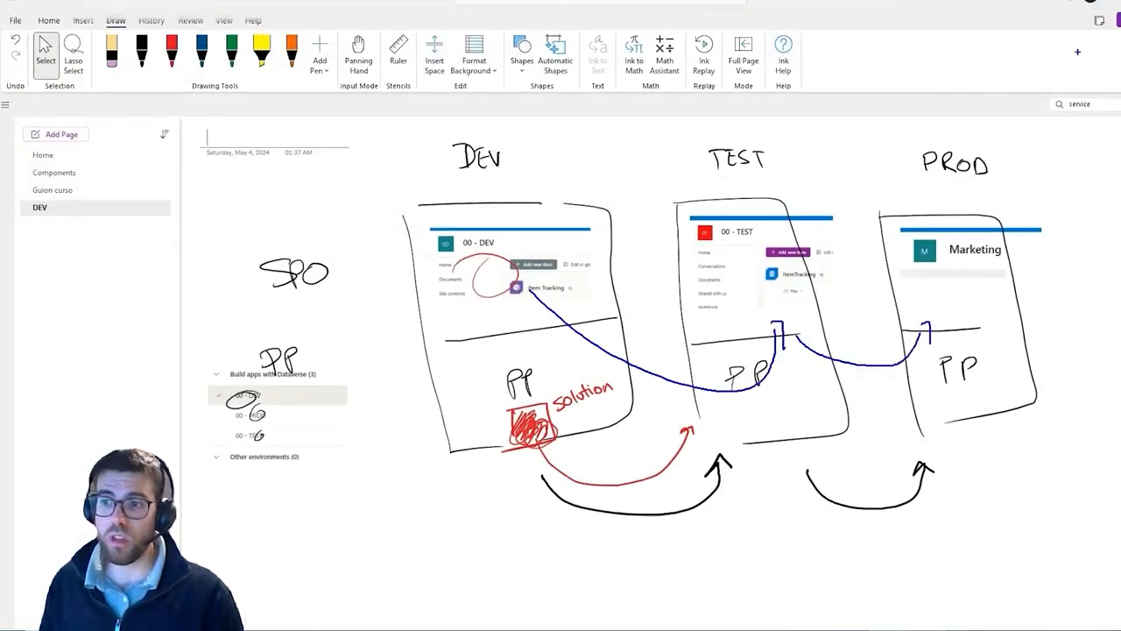
pyautogui.hotkey('ctrl', 'z')
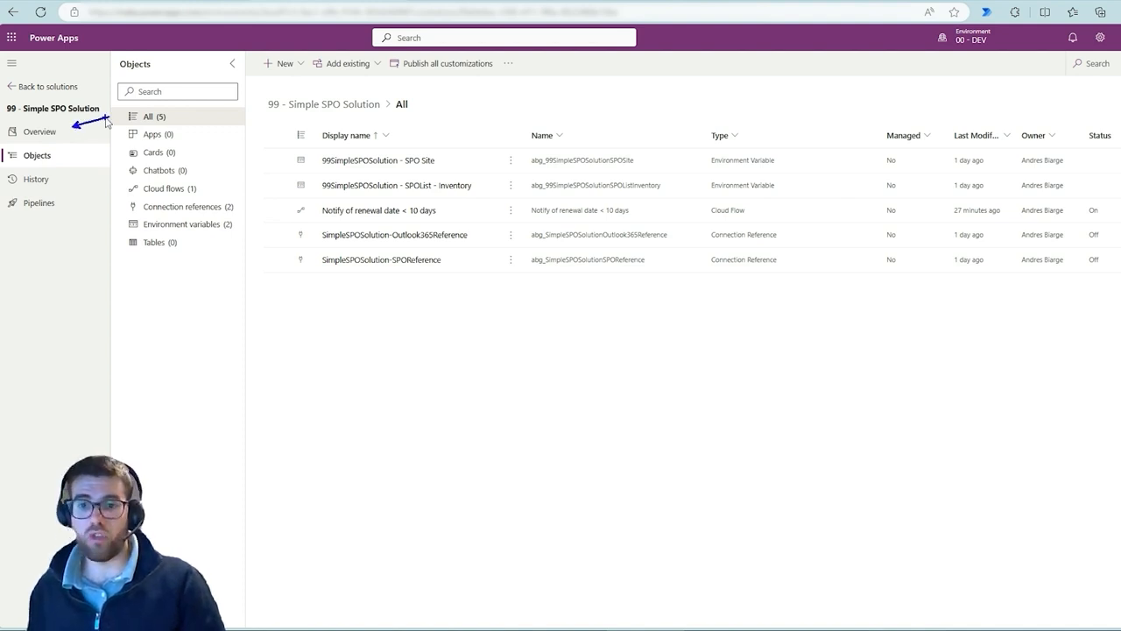
# Open the Overview page of the 99 - Simple SPO Solution
pyautogui.click(75, 132)
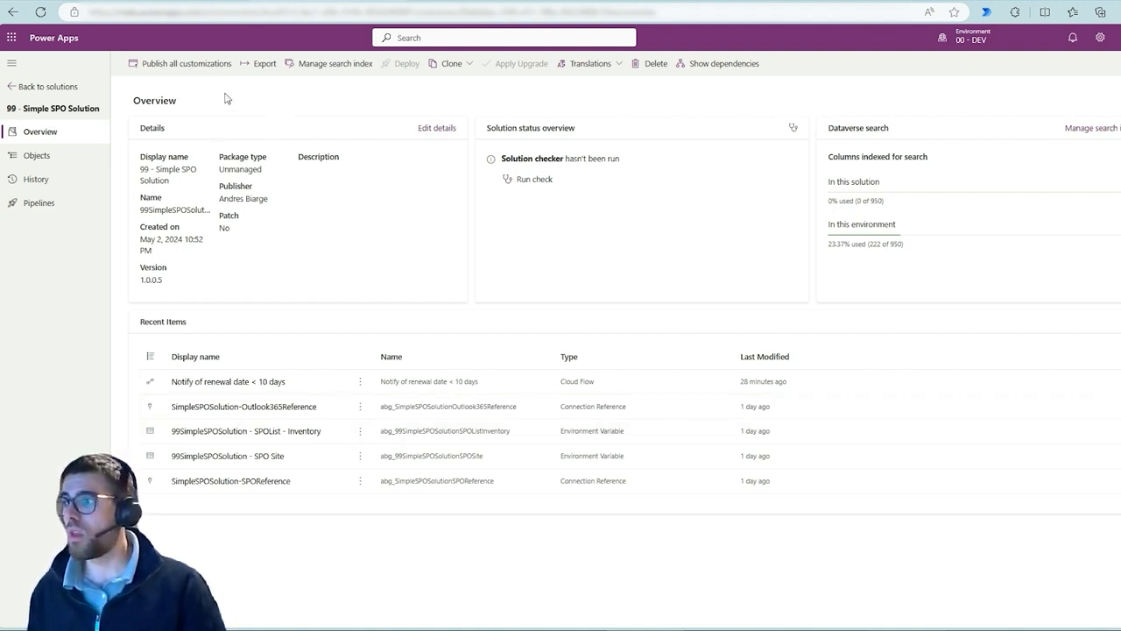
pyautogui.moveTo(258, 74); pyautogui.dragTo(256, 149)
pyautogui.press('Escape')
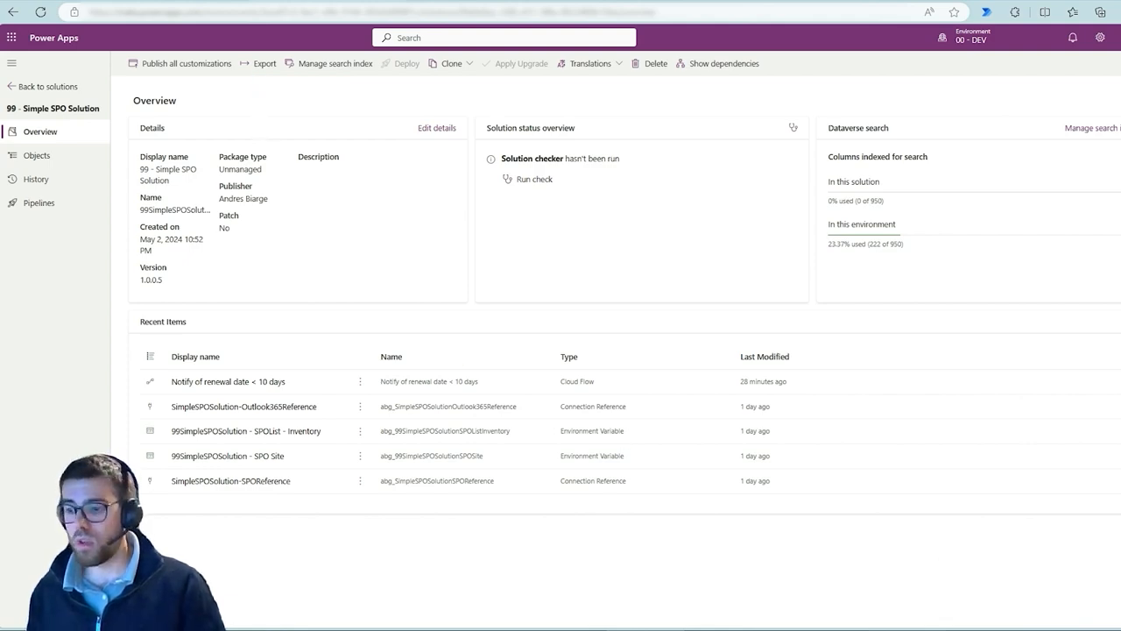
# Switch to the OneNote diagram to review the SharePoint site and list in DEV, TEST and PROD, then return to the browser
pyautogui.hotkey('alt', 'Tab')
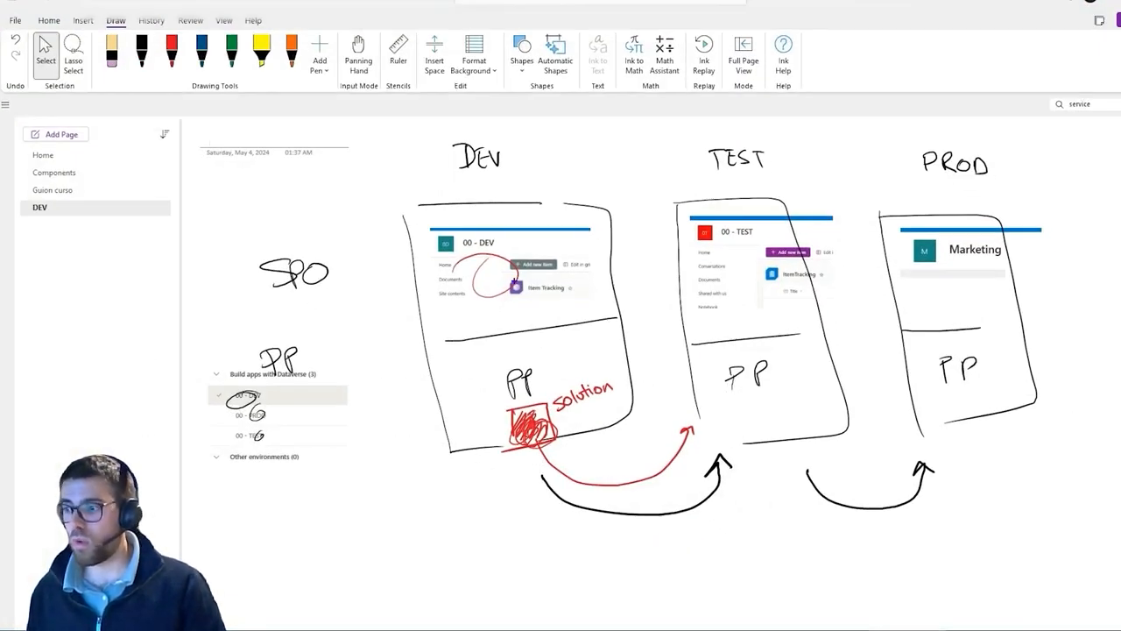
pyautogui.moveTo(497, 276)
pyautogui.mouseDown()
pyautogui.moveTo(532, 258)
pyautogui.moveTo(545, 268)
pyautogui.moveTo(522, 310)
pyautogui.moveTo(551, 276)
pyautogui.mouseUp()
pyautogui.moveTo(741, 264)
pyautogui.mouseDown()
pyautogui.moveTo(780, 272)
pyautogui.moveTo(763, 298)
pyautogui.moveTo(788, 292)
pyautogui.mouseUp()
pyautogui.moveTo(954, 267)
pyautogui.mouseDown()
pyautogui.moveTo(982, 267)
pyautogui.moveTo(968, 294)
pyautogui.mouseUp()
pyautogui.moveTo(943, 293); pyautogui.dragTo(1022, 294)
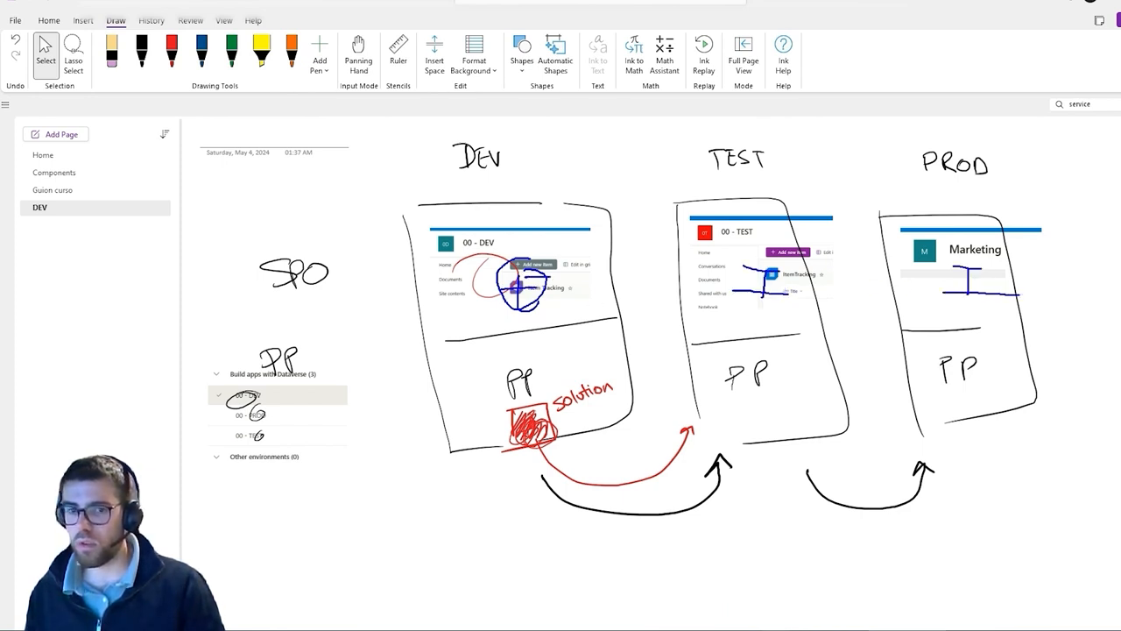
pyautogui.press('Escape')
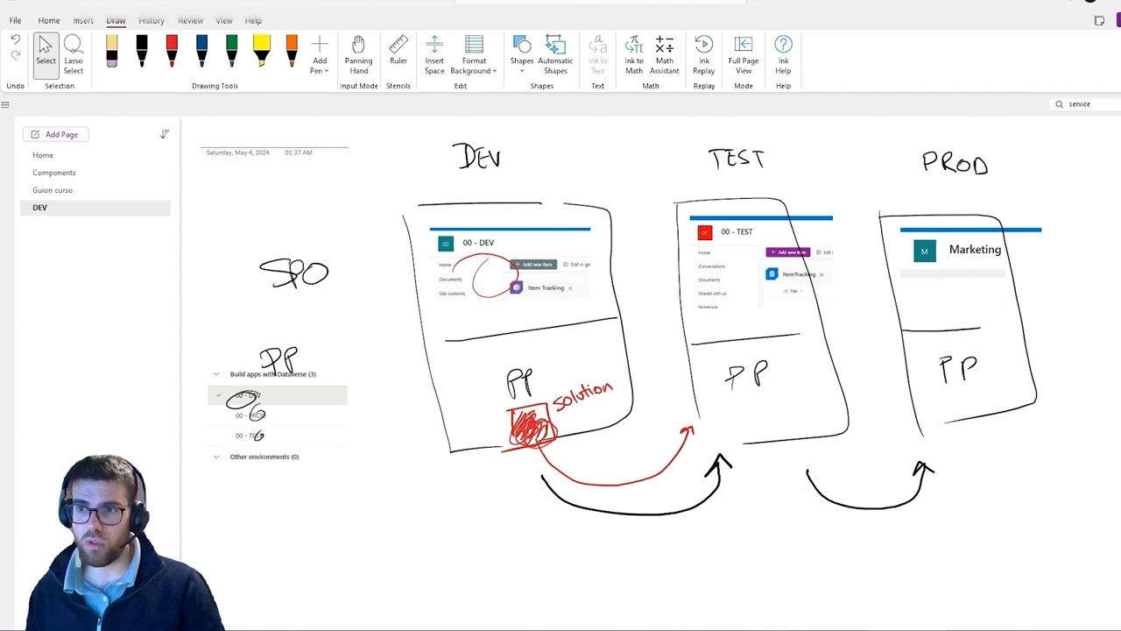
pyautogui.click(1117, 4)
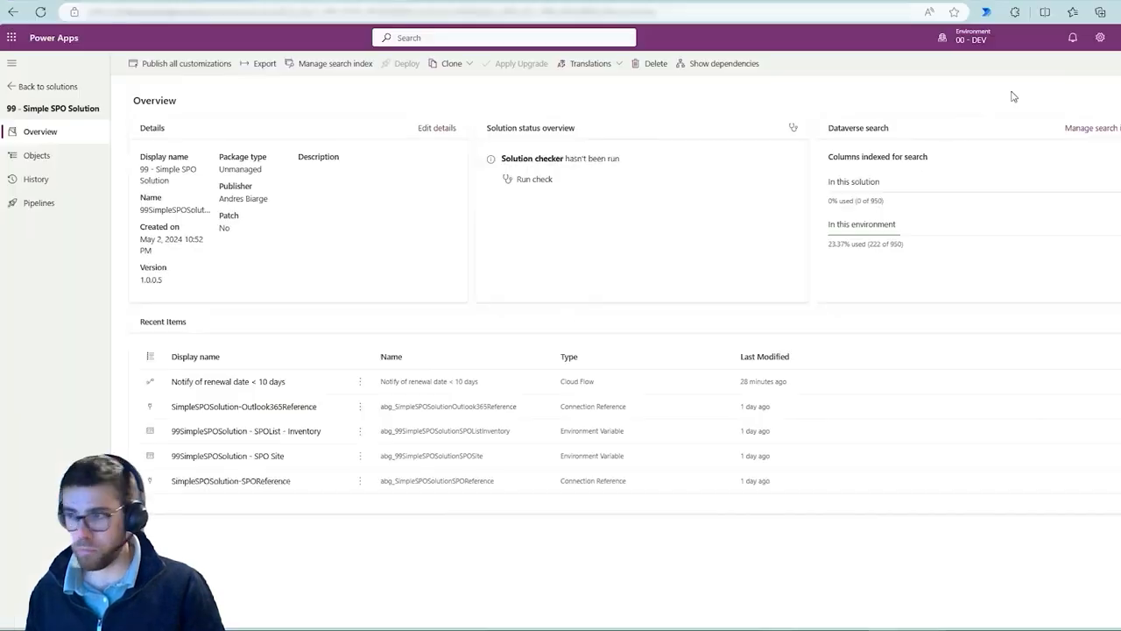
# Start exporting the solution and publish all changes before the export
pyautogui.click(263, 66)
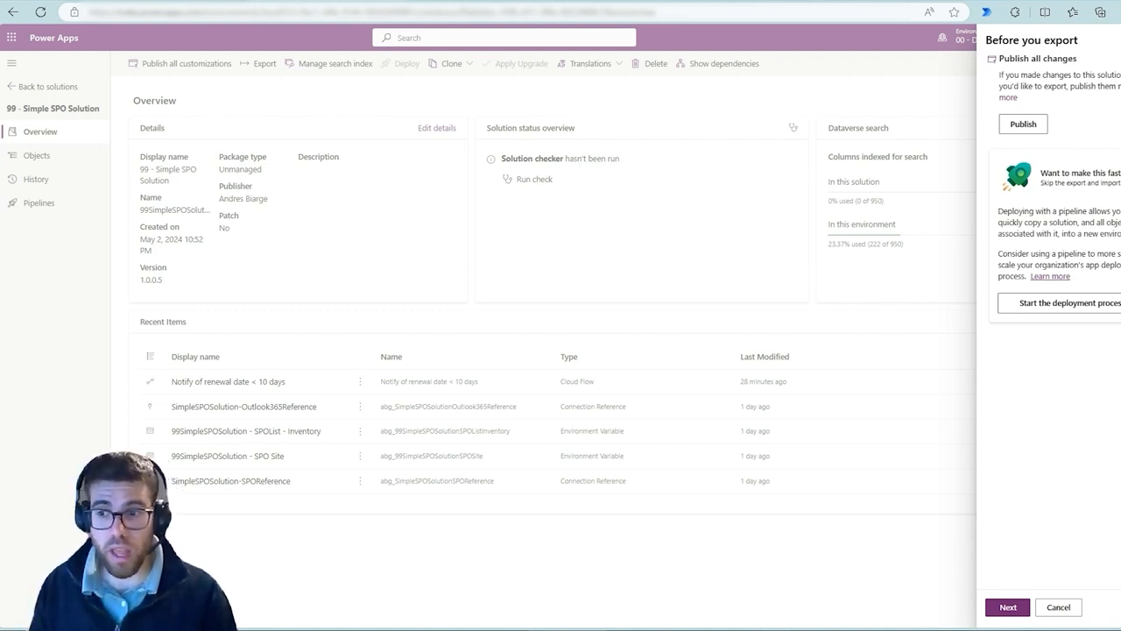
pyautogui.moveTo(982, 157); pyautogui.dragTo(1120, 313)
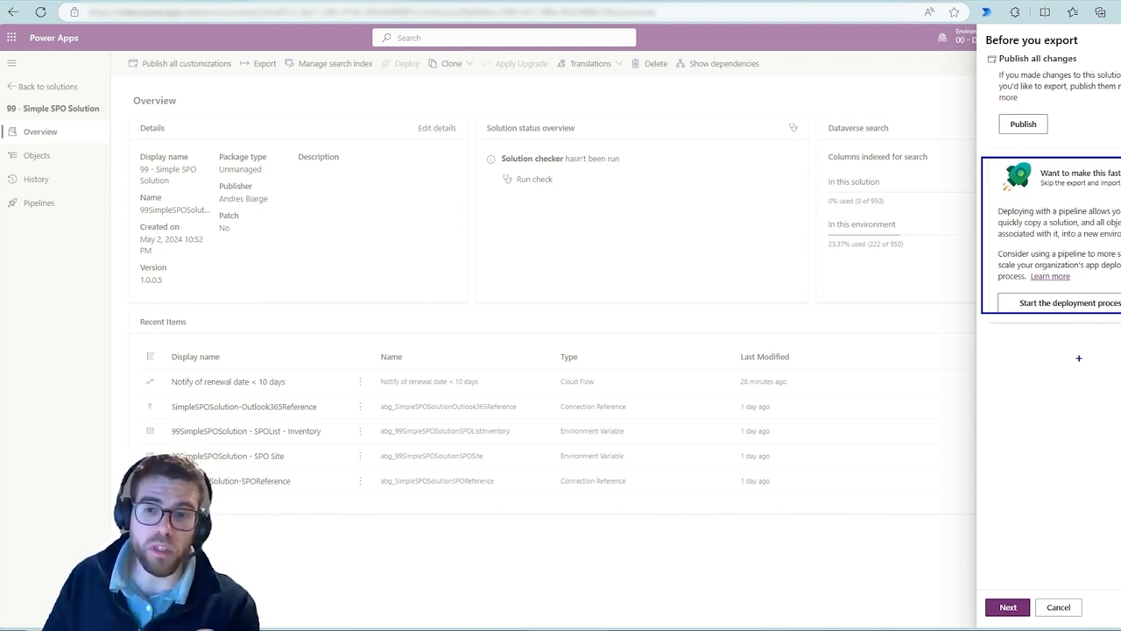
pyautogui.click(1080, 360)
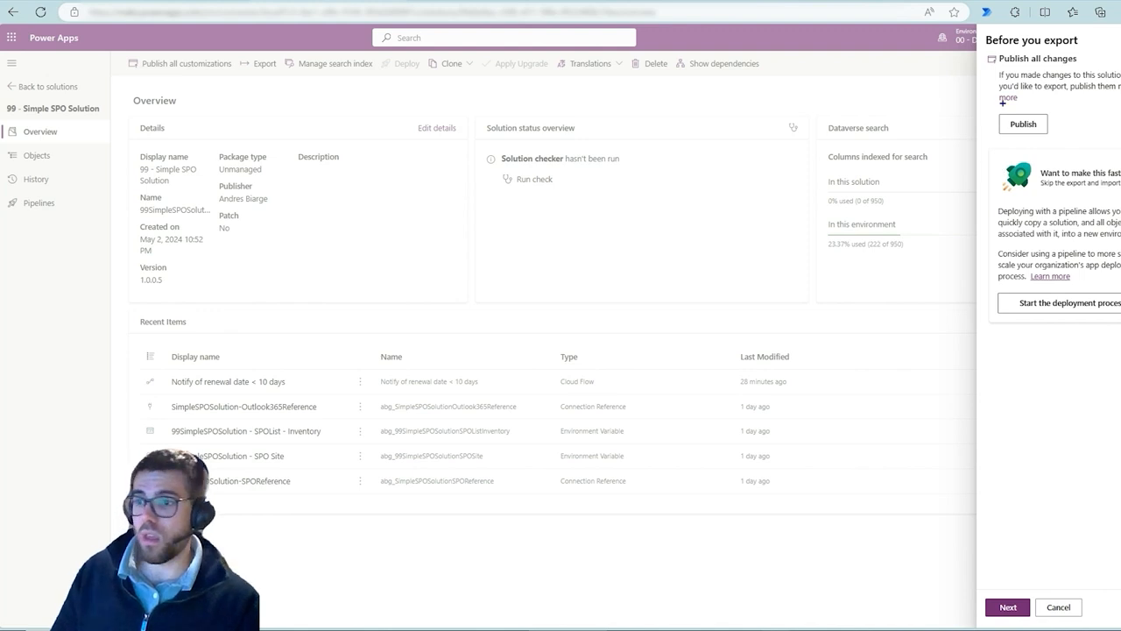
pyautogui.moveTo(994, 97)
pyautogui.mouseDown()
pyautogui.moveTo(1104, 149)
pyautogui.moveTo(1087, 149)
pyautogui.mouseUp()
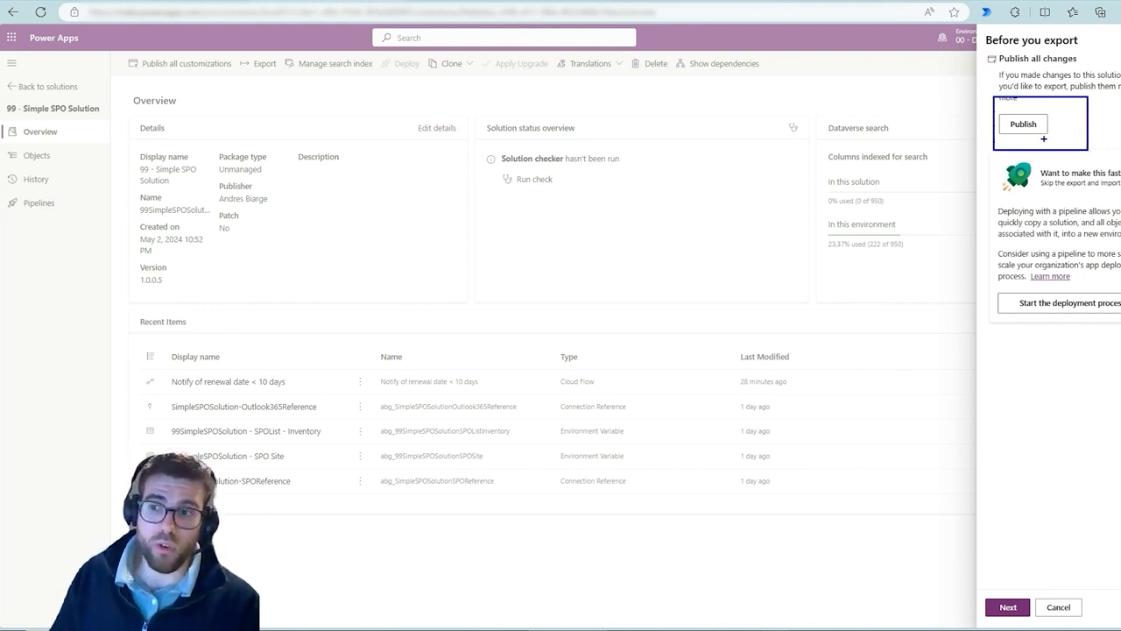
pyautogui.press('Escape')
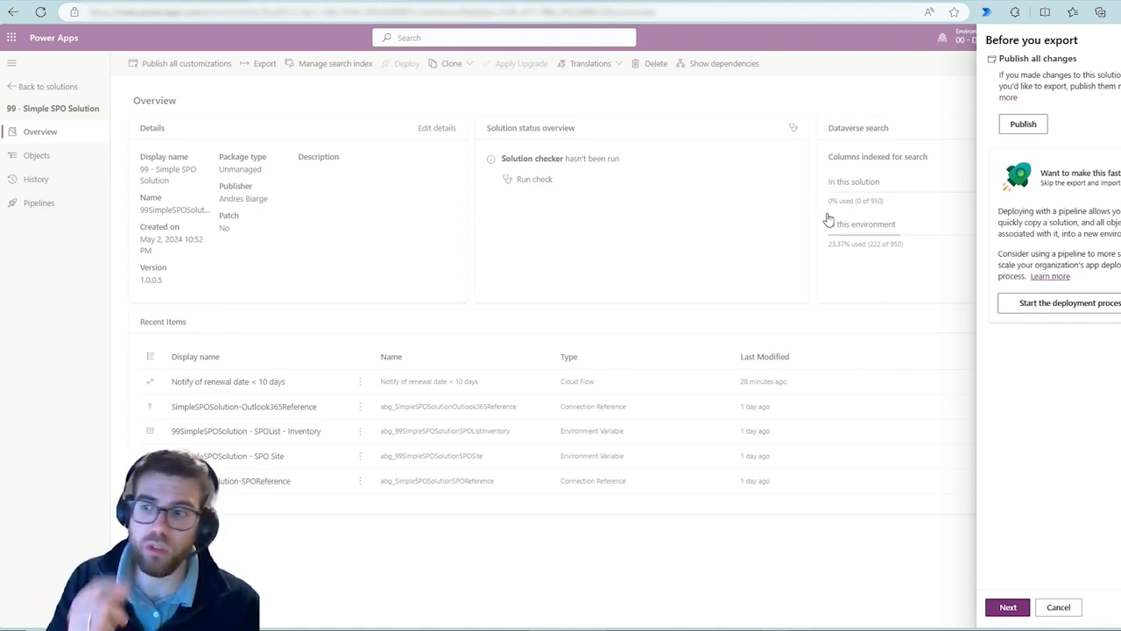
pyautogui.click(1023, 127)
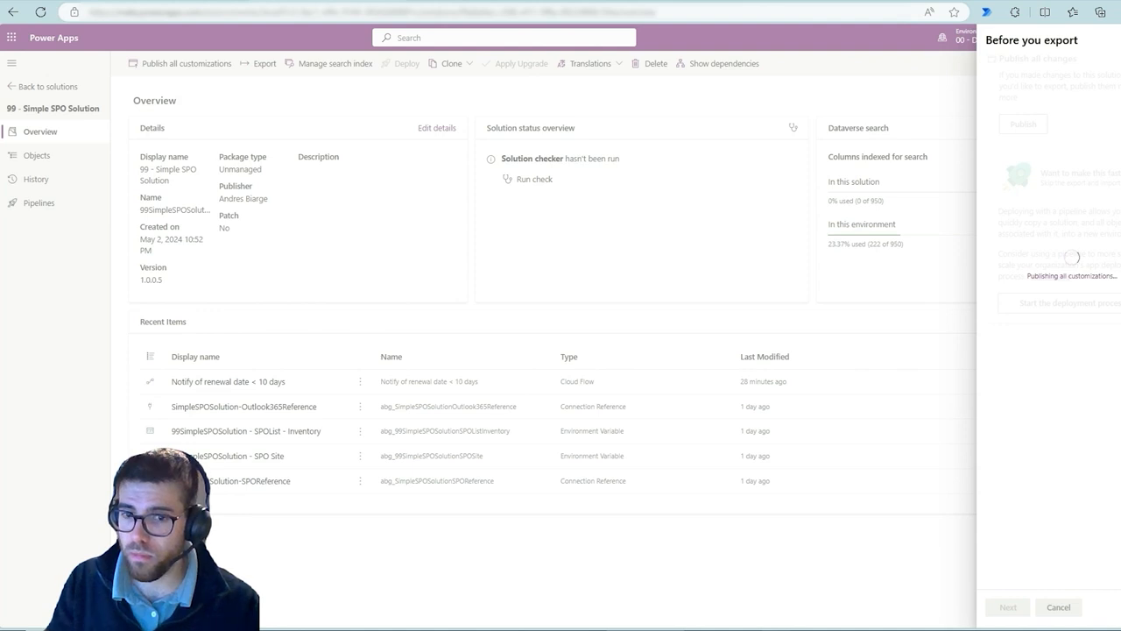
# Continue to the Export this solution options and review the Managed and Unmanaged export choices
pyautogui.hotkey('ctrl', '2')
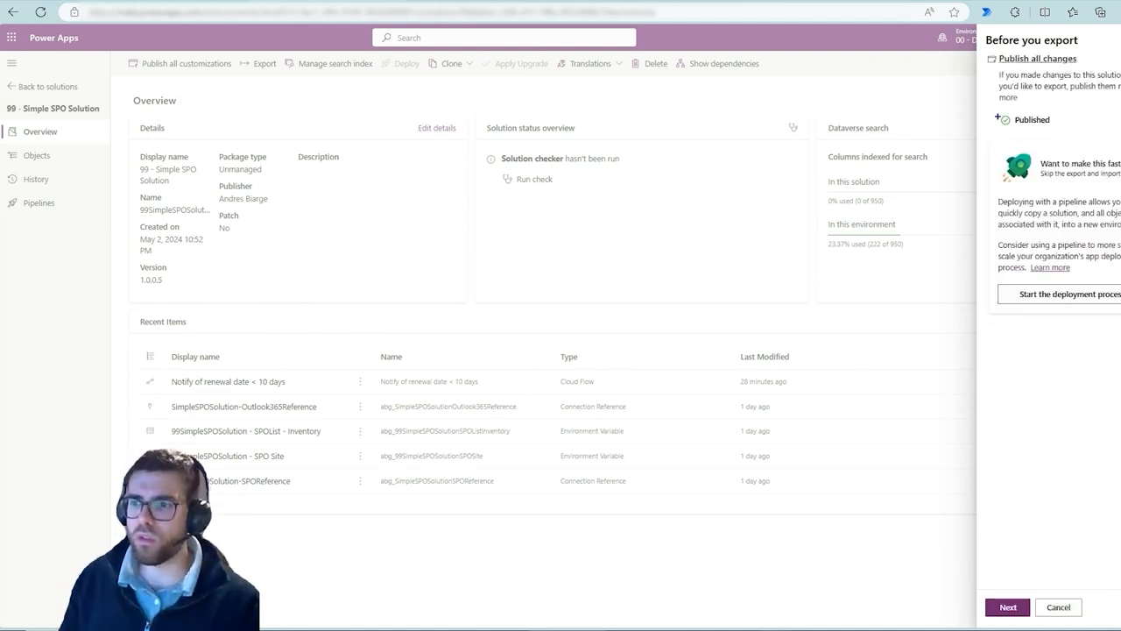
pyautogui.moveTo(988, 106); pyautogui.dragTo(1071, 129)
pyautogui.press('Escape')
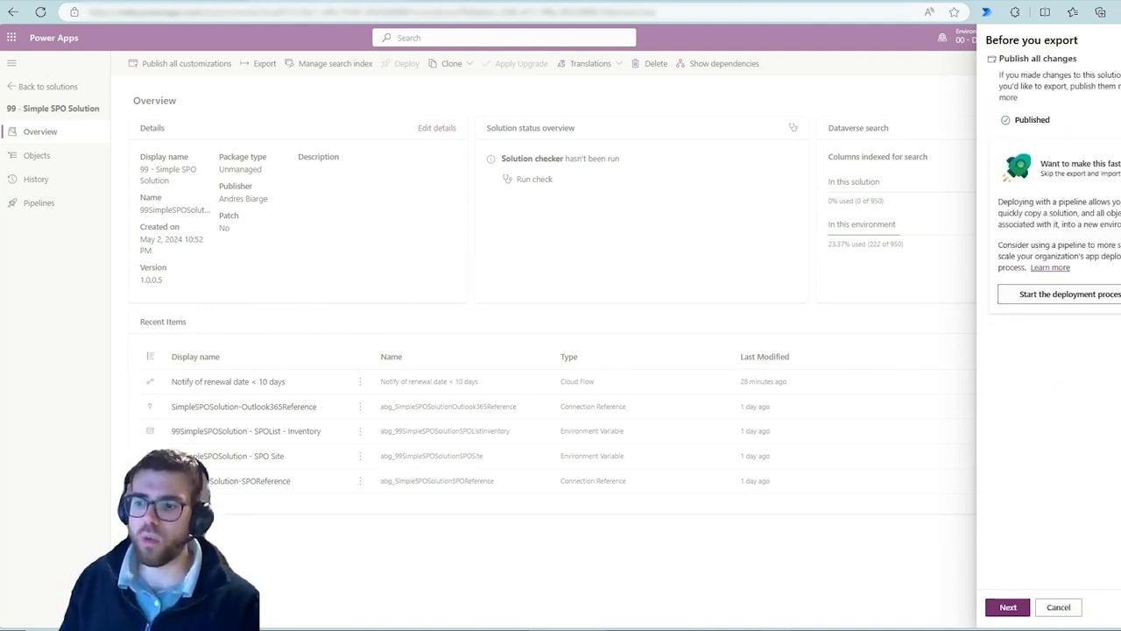
pyautogui.click(1009, 607)
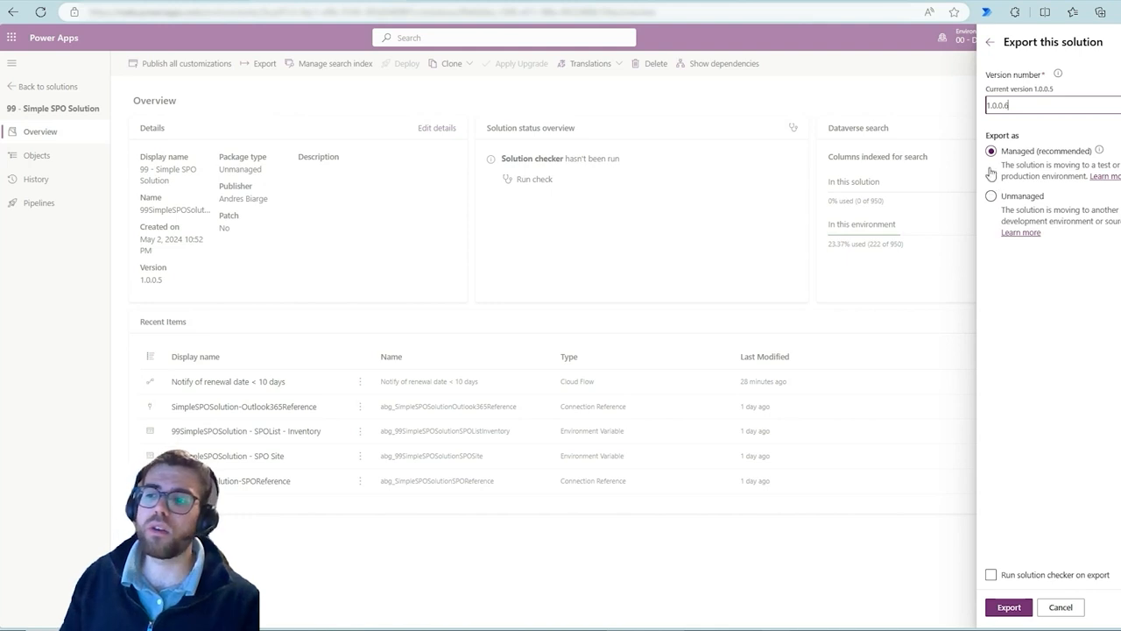
pyautogui.hotkey('ctrl', '2')
pyautogui.moveTo(966, 127); pyautogui.dragTo(1106, 255)
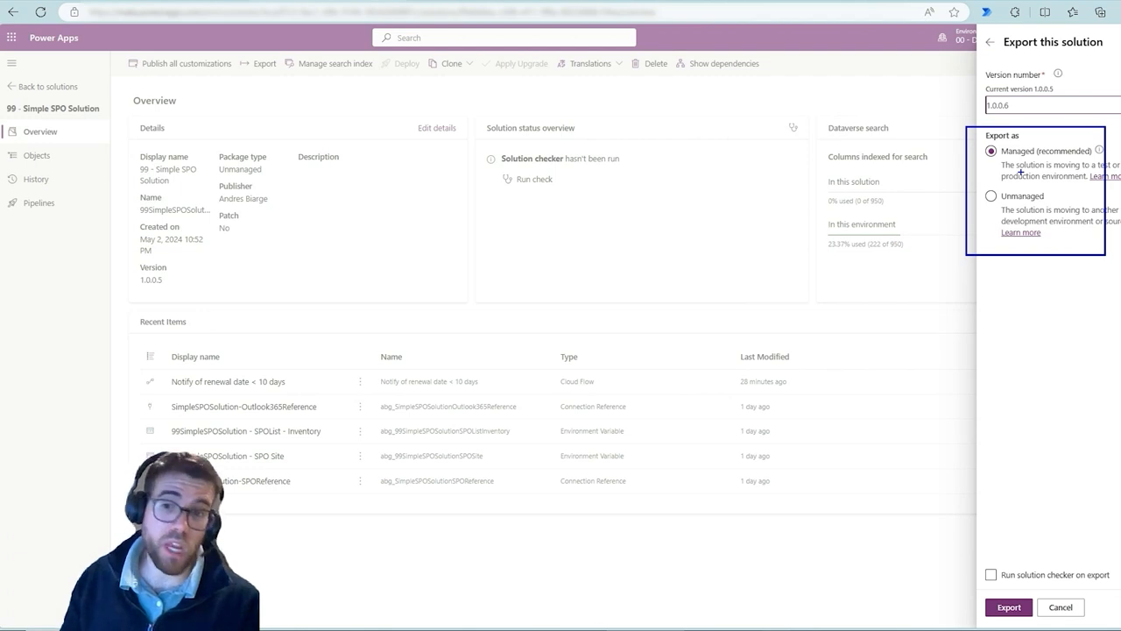
pyautogui.moveTo(972, 170)
pyautogui.mouseDown()
pyautogui.moveTo(1033, 219)
pyautogui.moveTo(995, 204)
pyautogui.mouseUp()
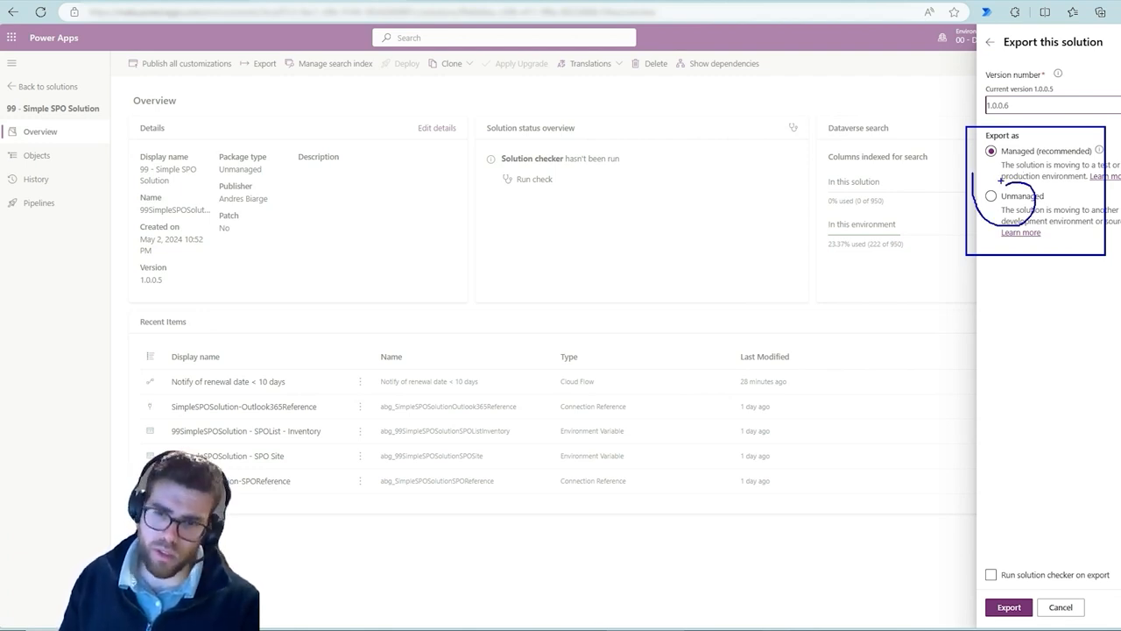
pyautogui.moveTo(1007, 149); pyautogui.dragTo(1034, 112)
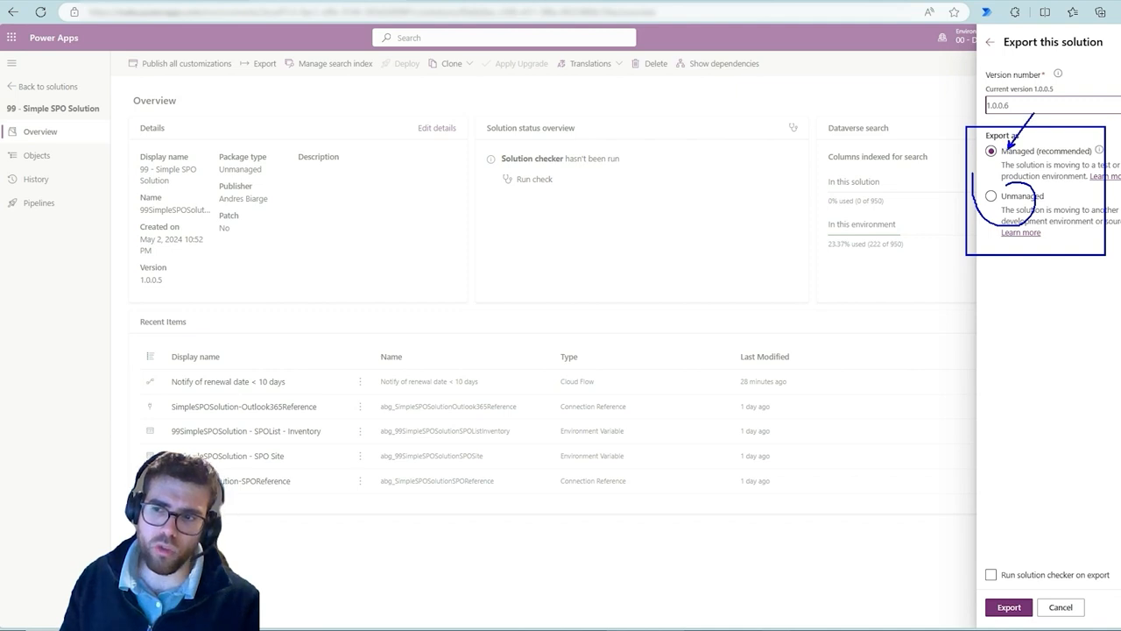
pyautogui.press('Escape')
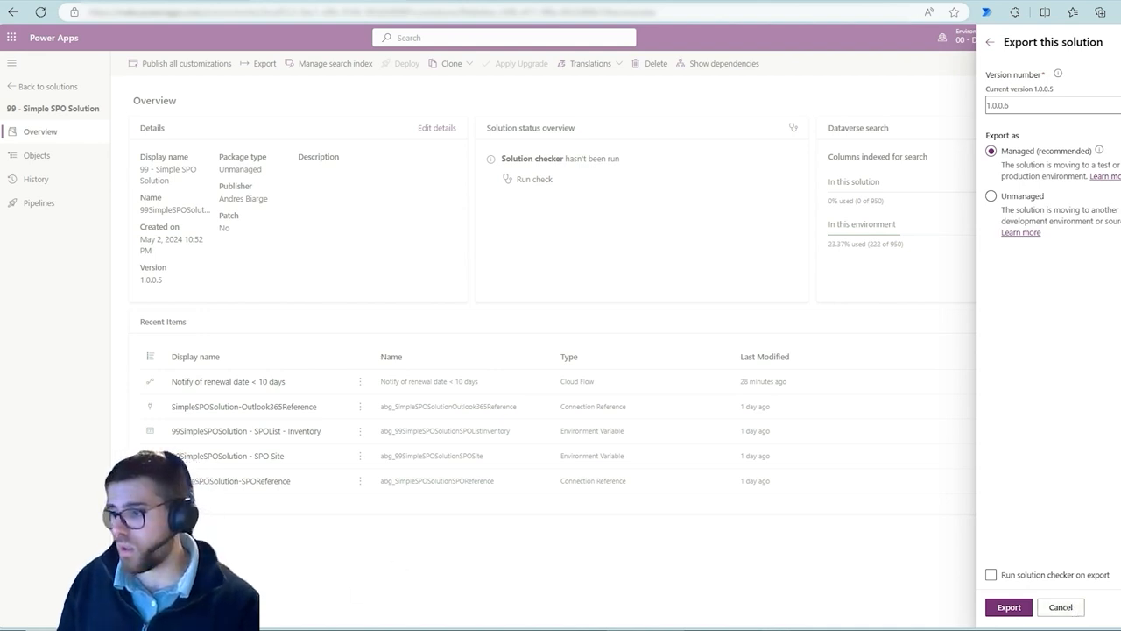
# Extract the downloaded 99SimpleSPOSolution_1_0_0_5_managed.zip into its own folder and open that folder
pyautogui.click(302, 629)
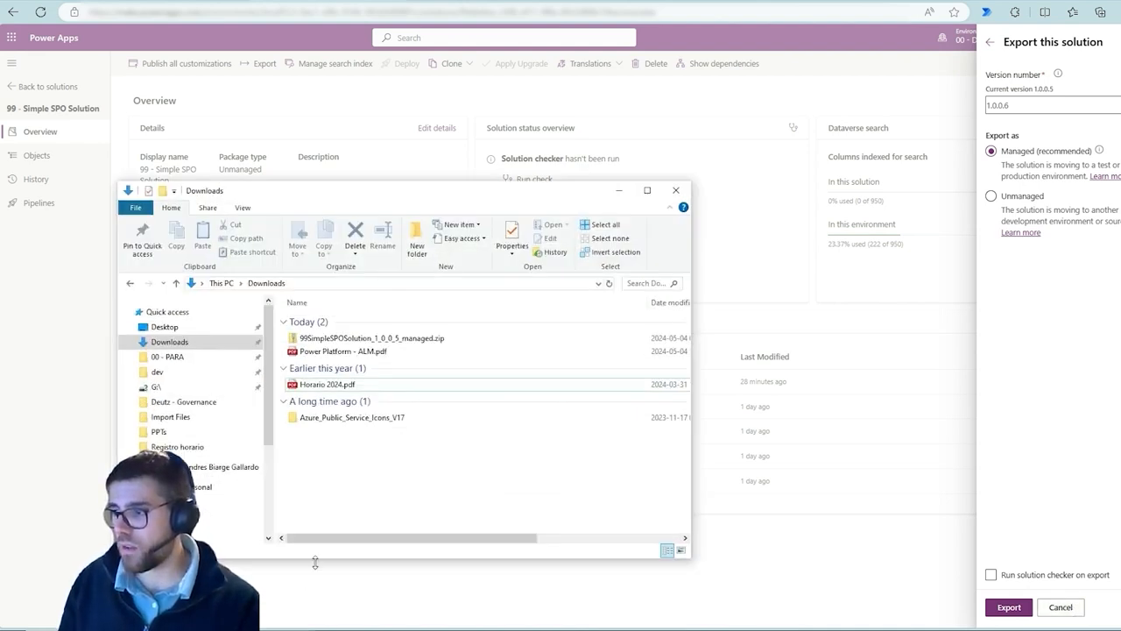
pyautogui.click(387, 341)
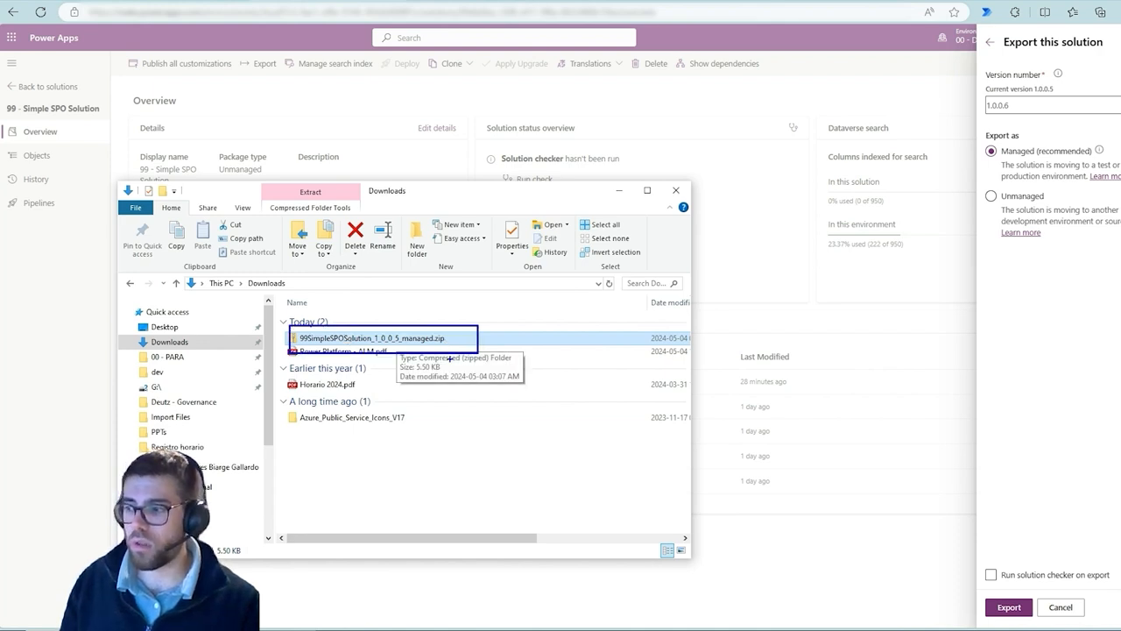
pyautogui.rightClick(428, 344)
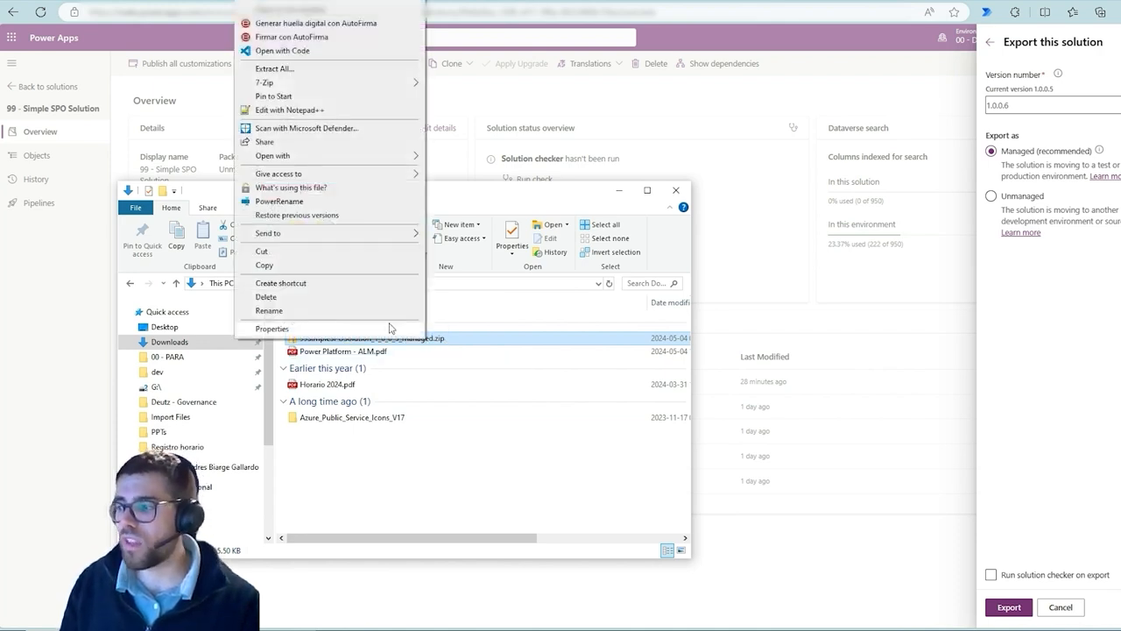
pyautogui.moveTo(405, 88)
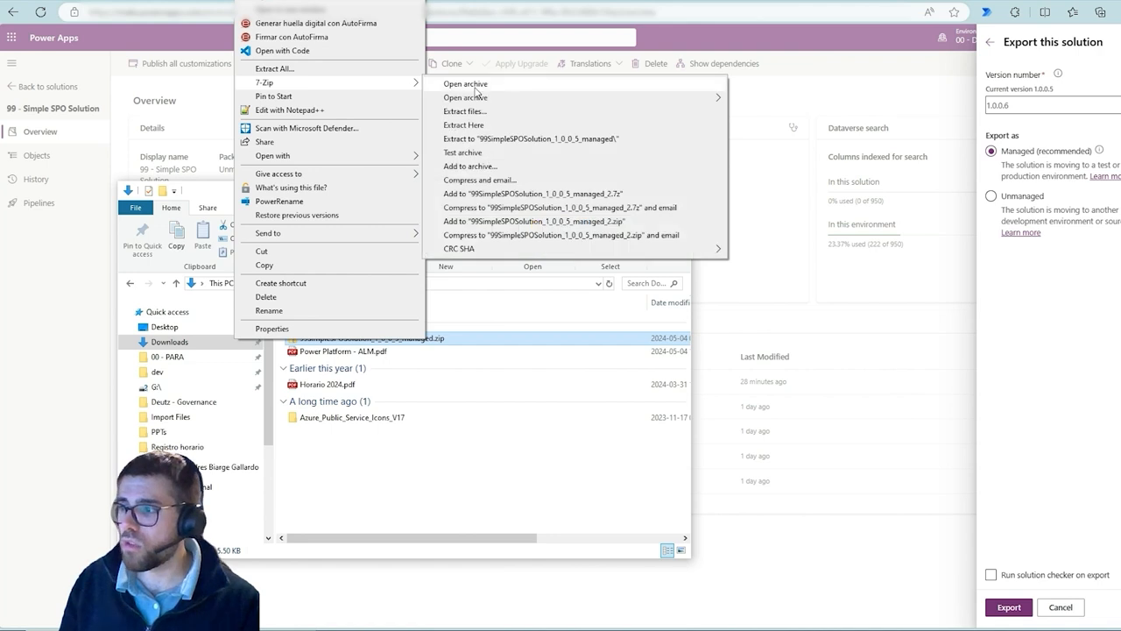
pyautogui.click(530, 139)
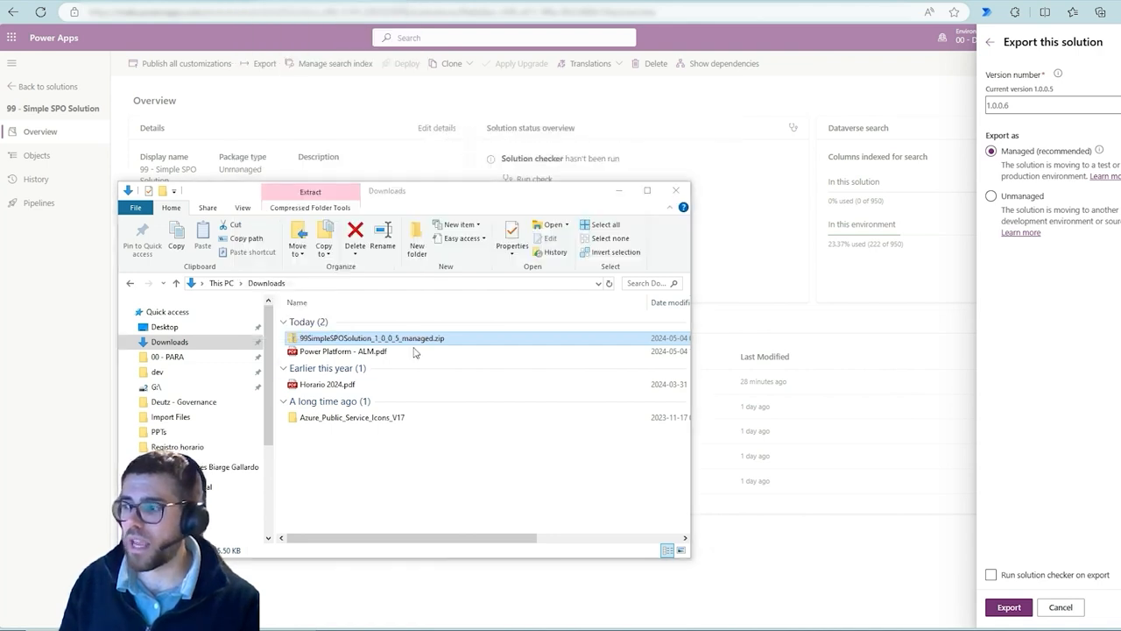
pyautogui.click(349, 367)
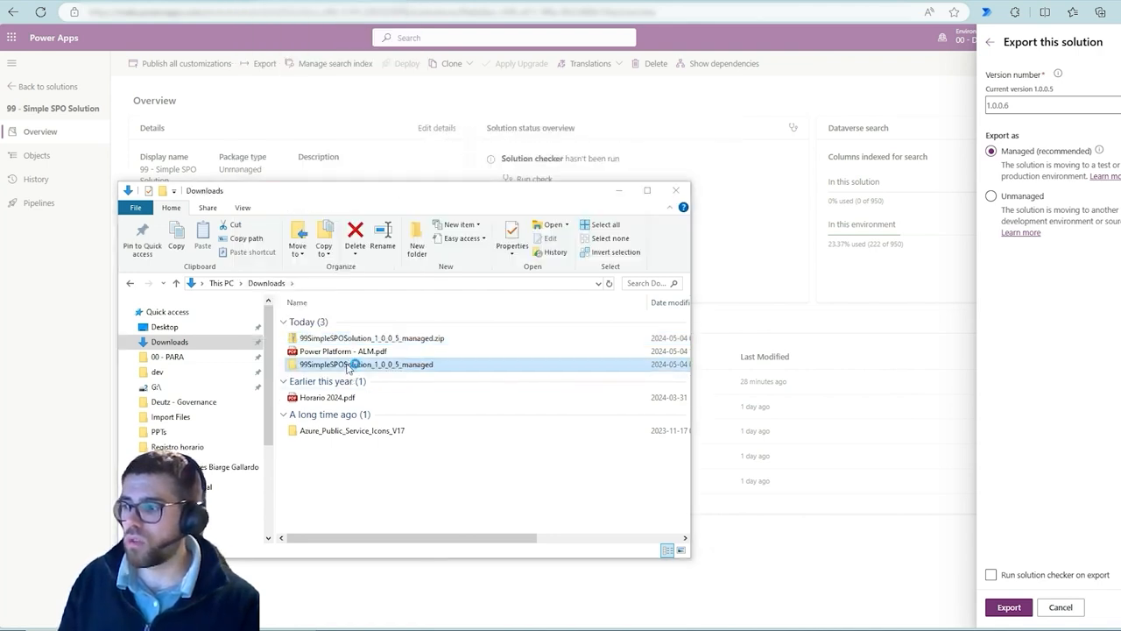
pyautogui.doubleClick(349, 366)
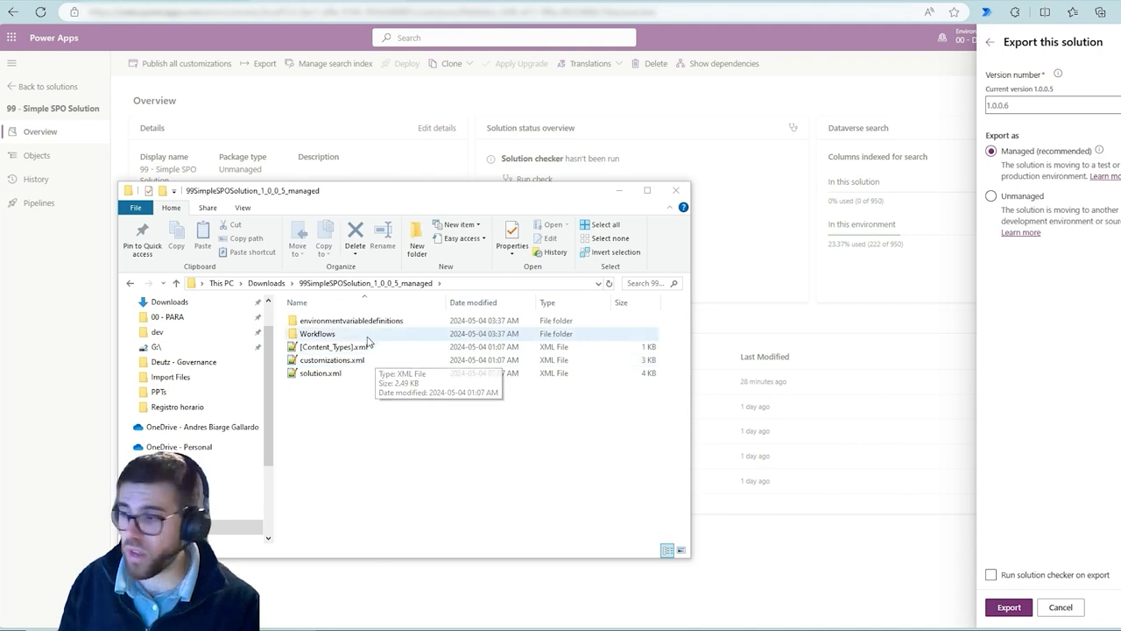
# Open the extracted solution folder in Visual Studio Code and view its solution.xml file
pyautogui.rightClick(414, 439)
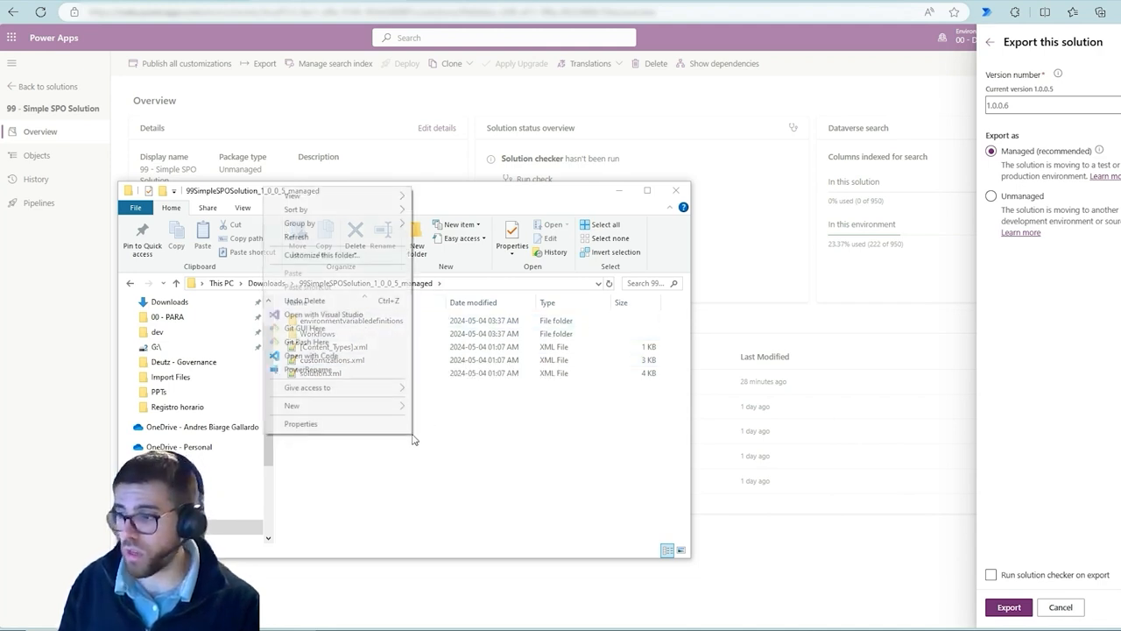
pyautogui.click(332, 357)
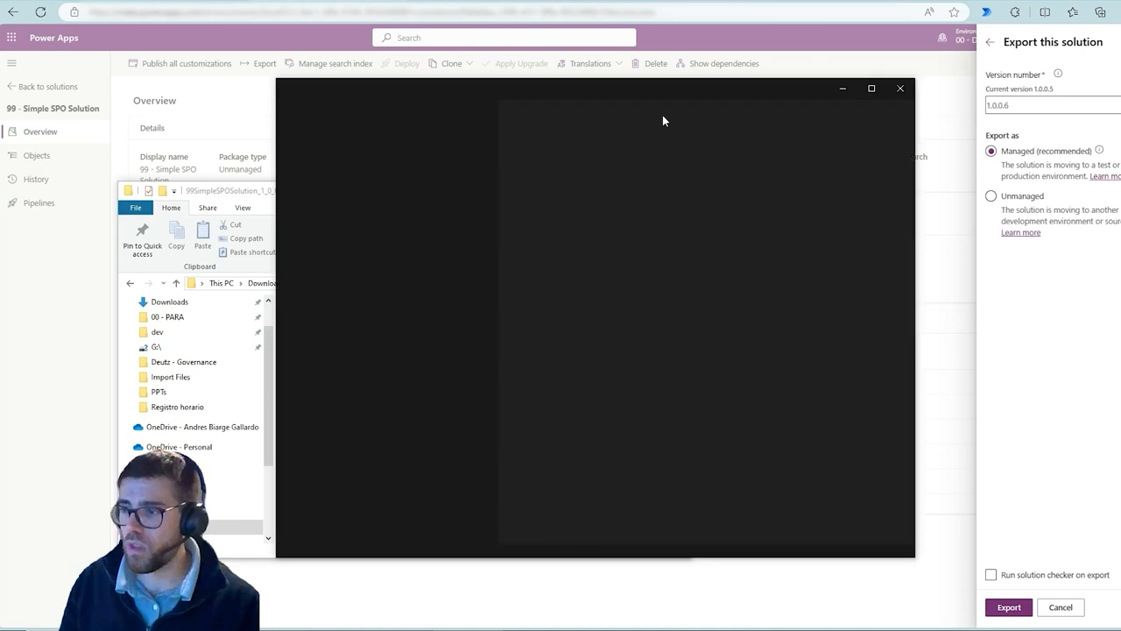
pyautogui.click(870, 91)
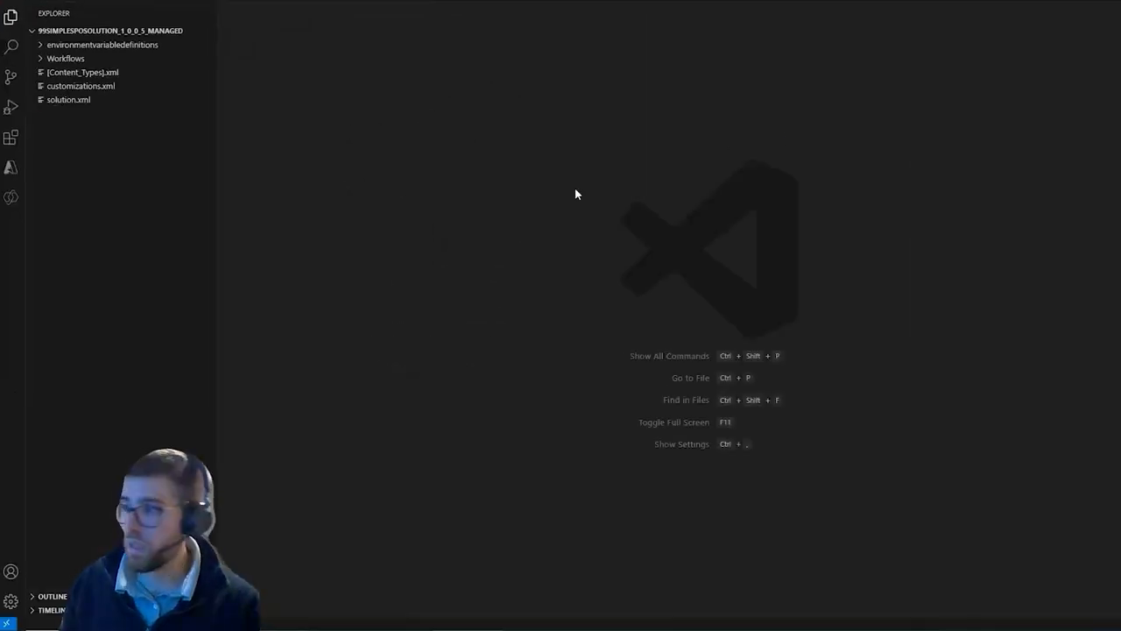
pyautogui.click(63, 101)
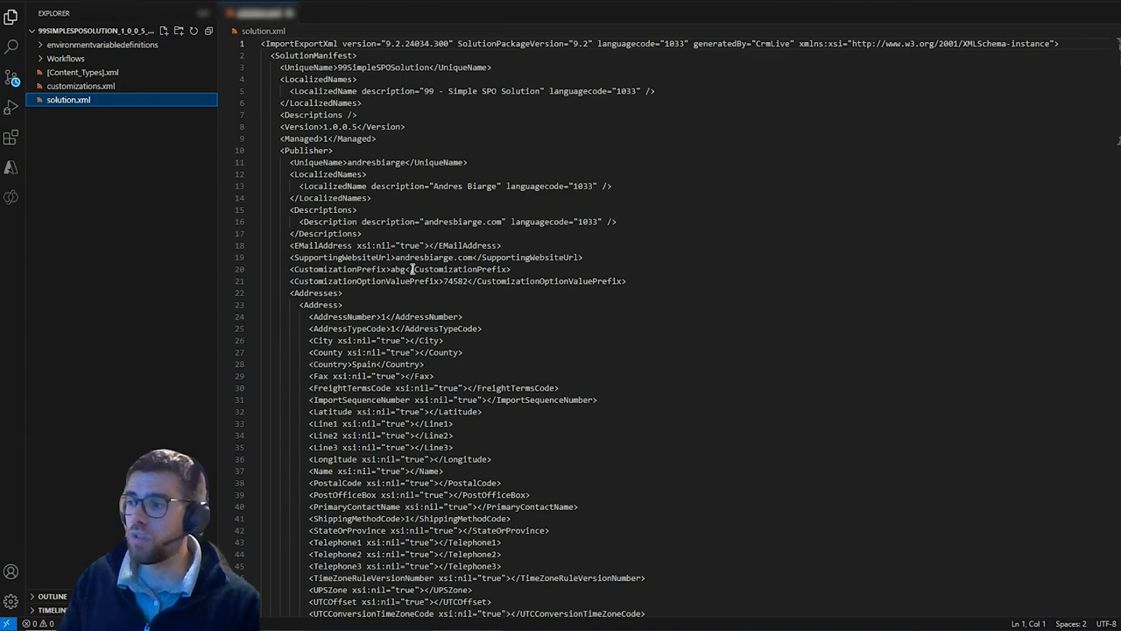
pyautogui.scroll(-4, 410, 271)
pyautogui.scroll(4, 411, 282)
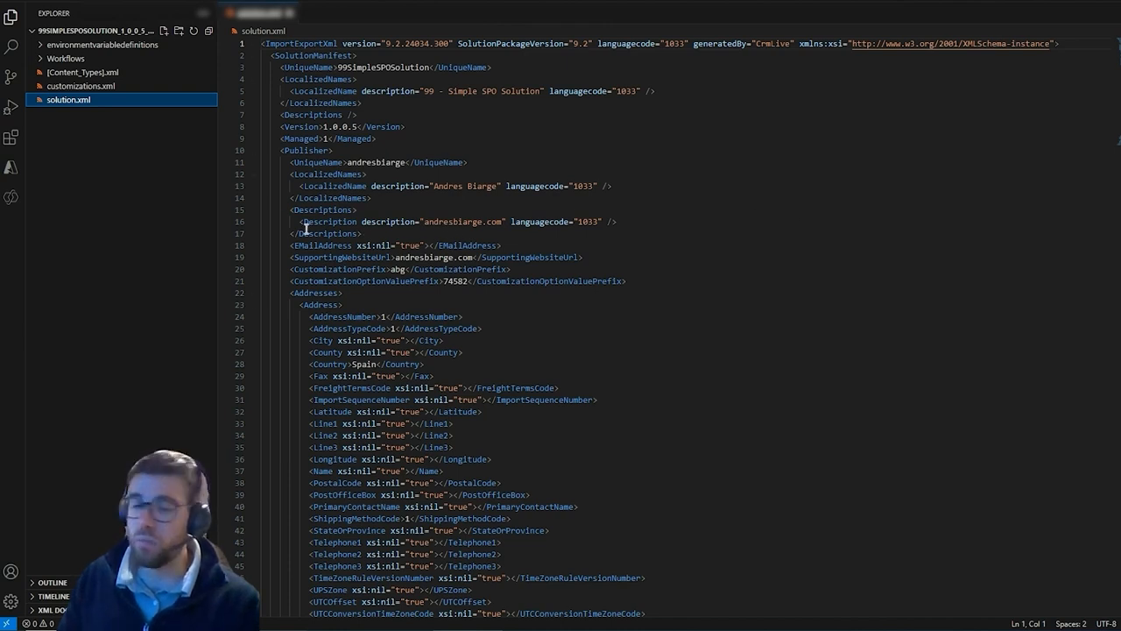
# Inspect the extracted flow definition JSON and the SPO list inventory environment variable definition file
pyautogui.moveTo(401, 91); pyautogui.dragTo(505, 91)
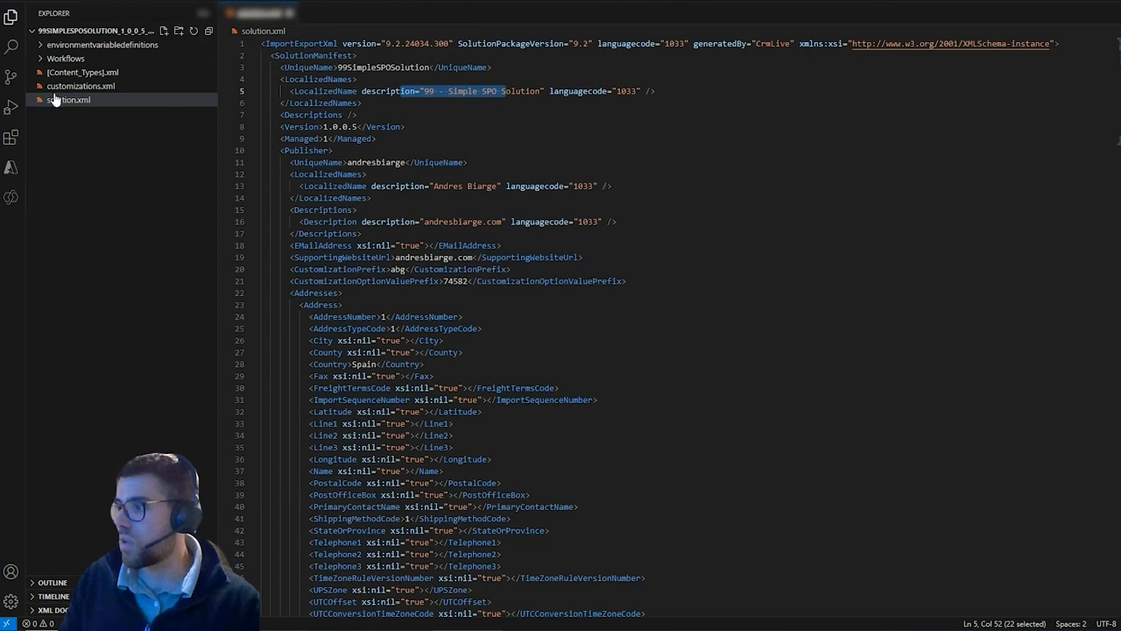
pyautogui.click(66, 58)
pyautogui.click(109, 74)
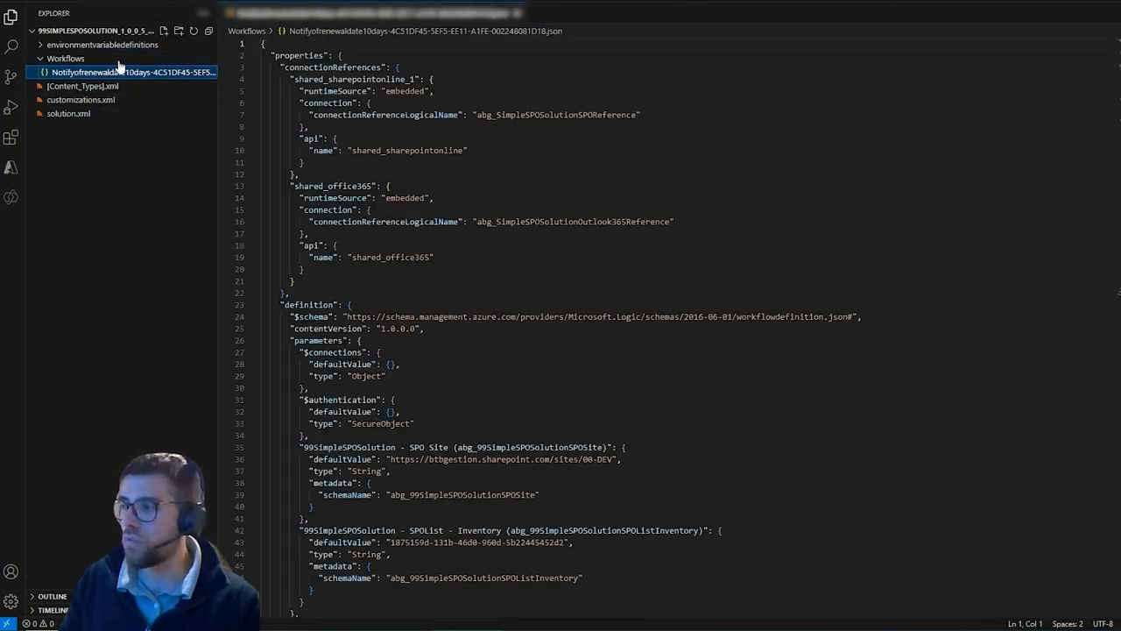
pyautogui.click(105, 44)
pyautogui.click(140, 59)
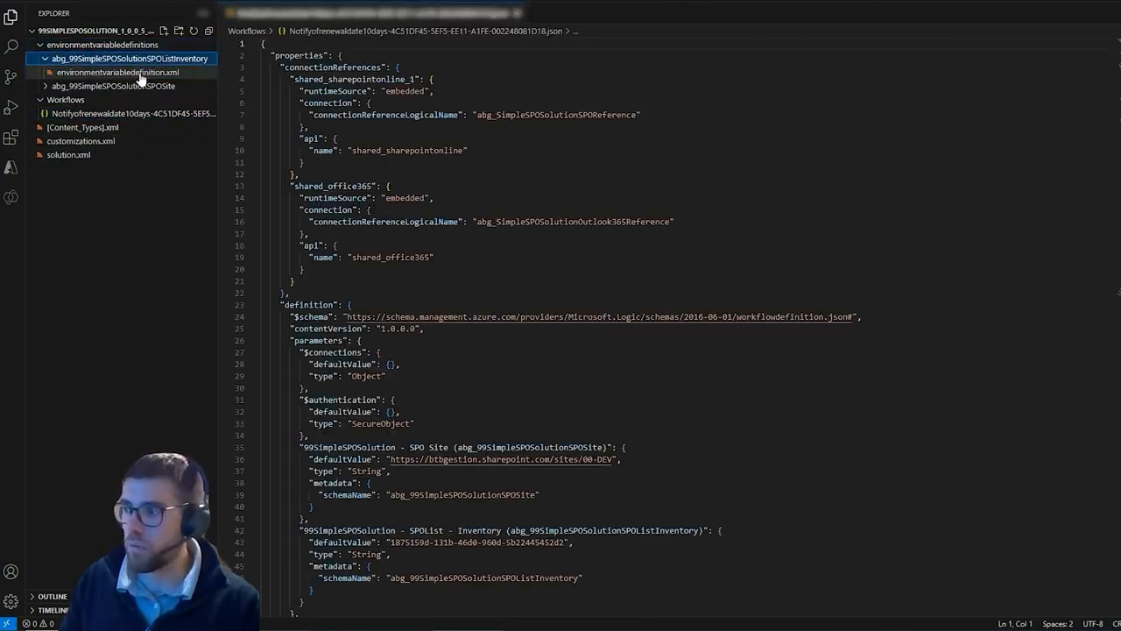
pyautogui.click(140, 73)
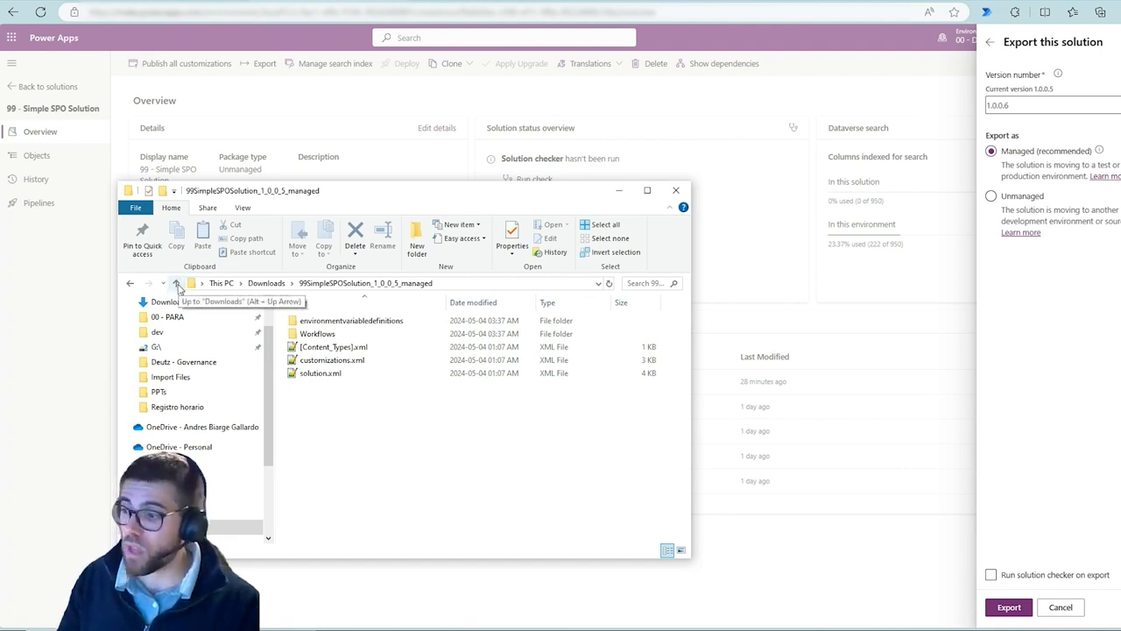
pyautogui.moveTo(359, 419); pyautogui.dragTo(438, 324)
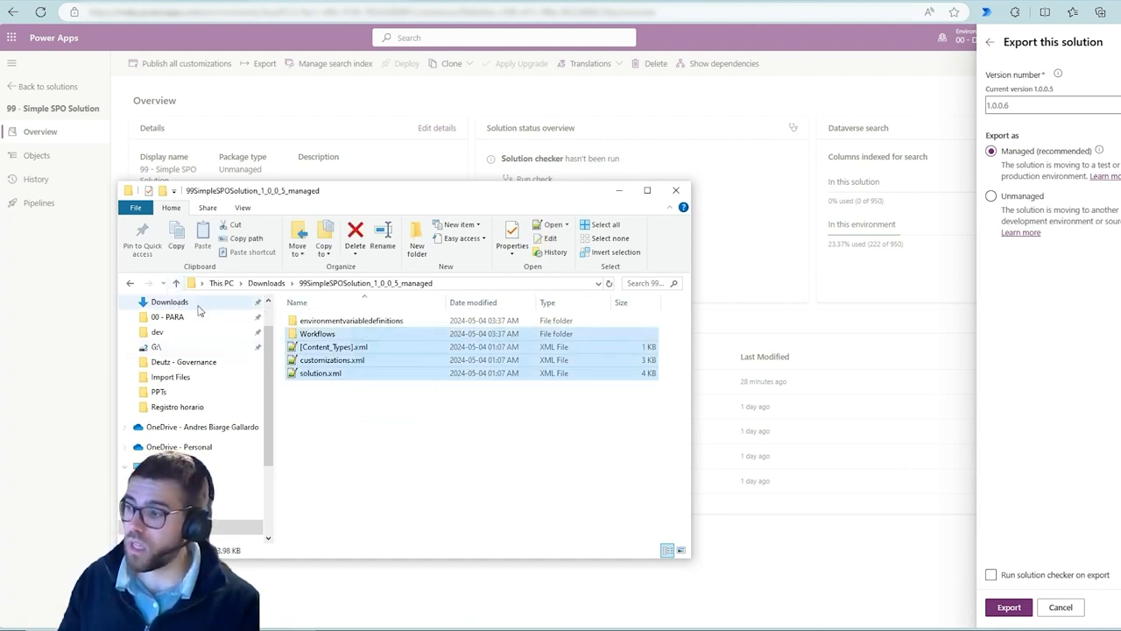
pyautogui.click(176, 283)
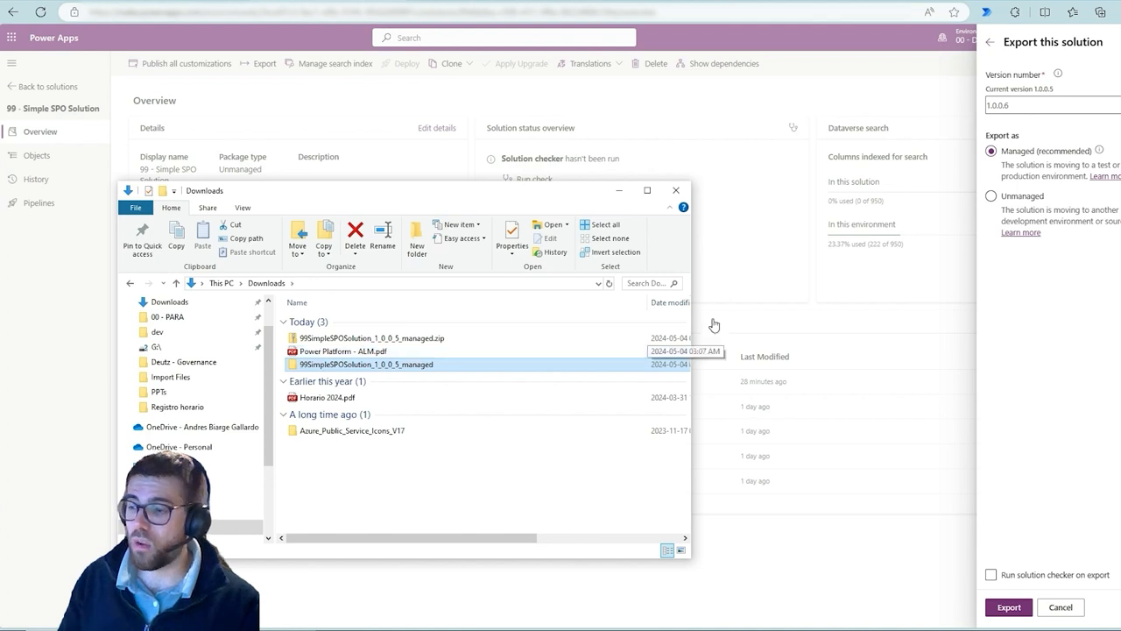
pyautogui.click(627, 198)
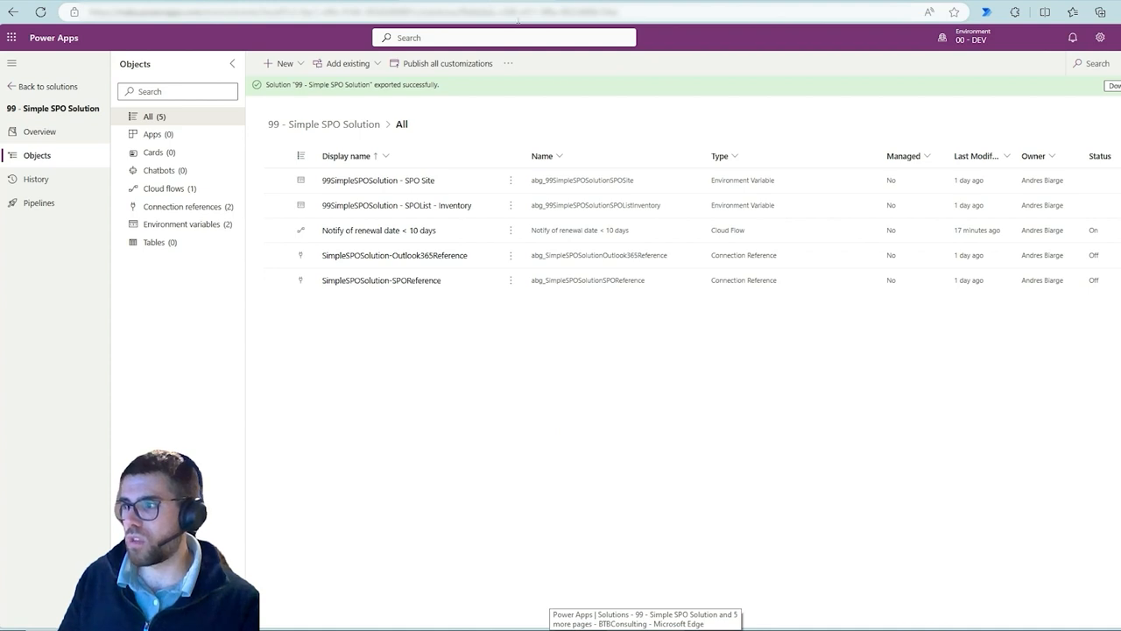
# Switch the Power Apps environment to 00 - TEST
pyautogui.moveTo(979, 51)
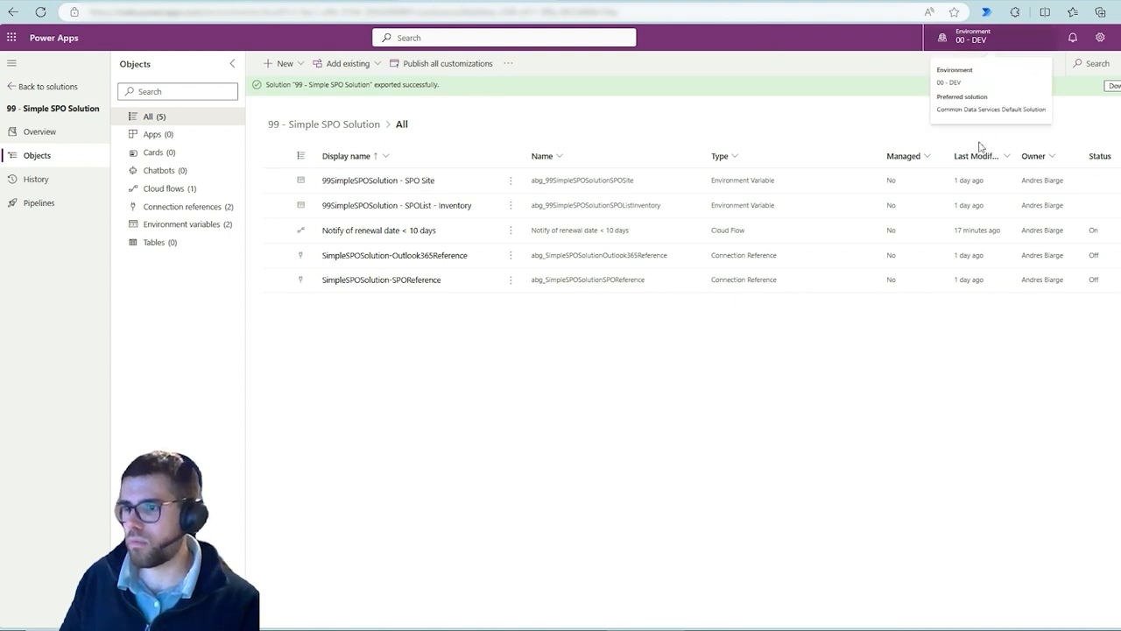
pyautogui.click(996, 253)
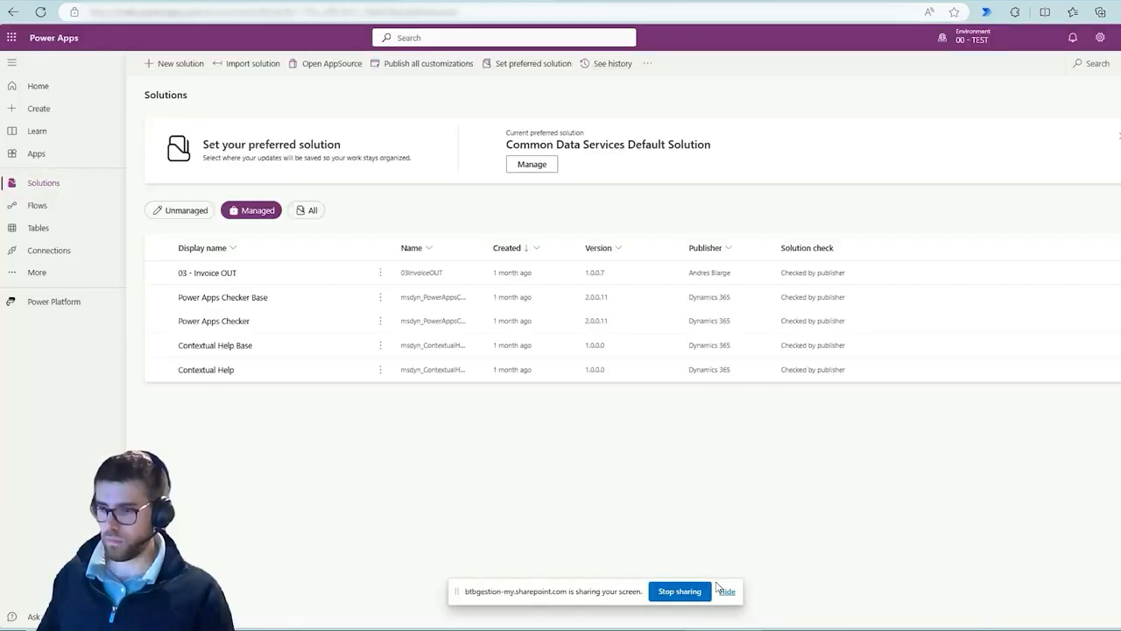
pyautogui.click(726, 591)
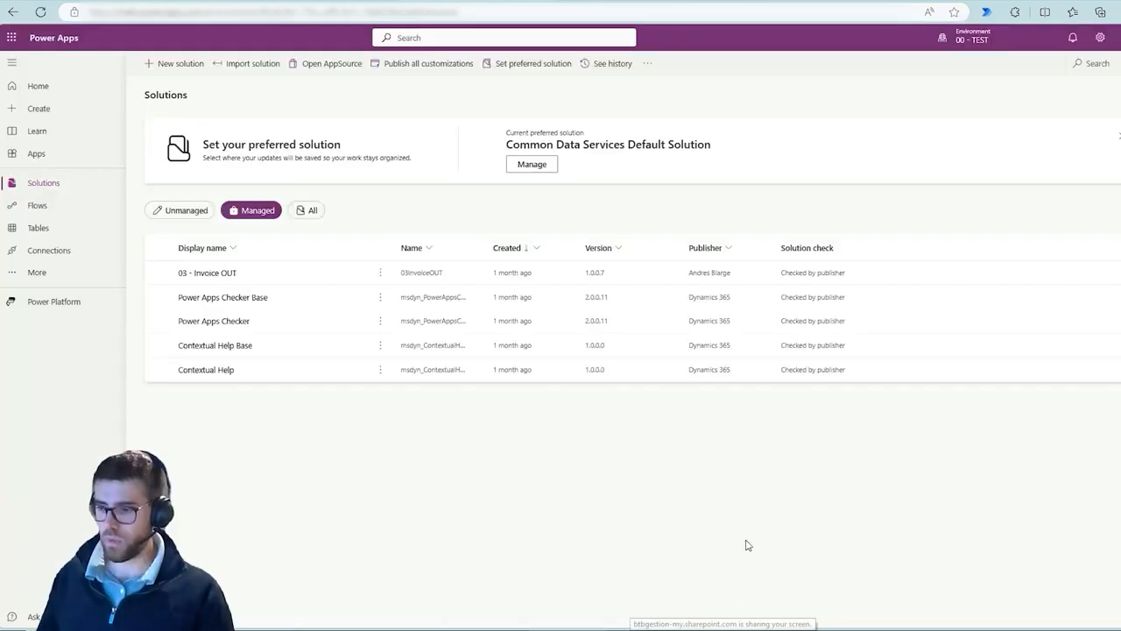
pyautogui.moveTo(949, 50); pyautogui.dragTo(964, 107)
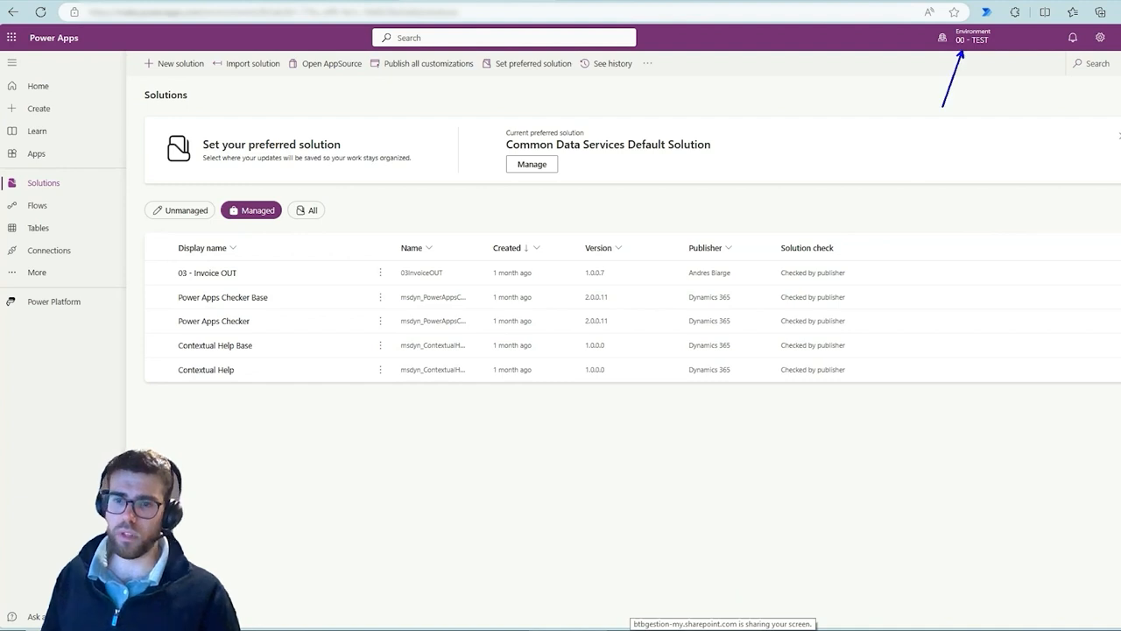
pyautogui.press('Escape')
# Import 99SimpleSPOSolution_1_0_0_5_managed.zip into the TEST environment and advance through details to the connections step
pyautogui.click(250, 64)
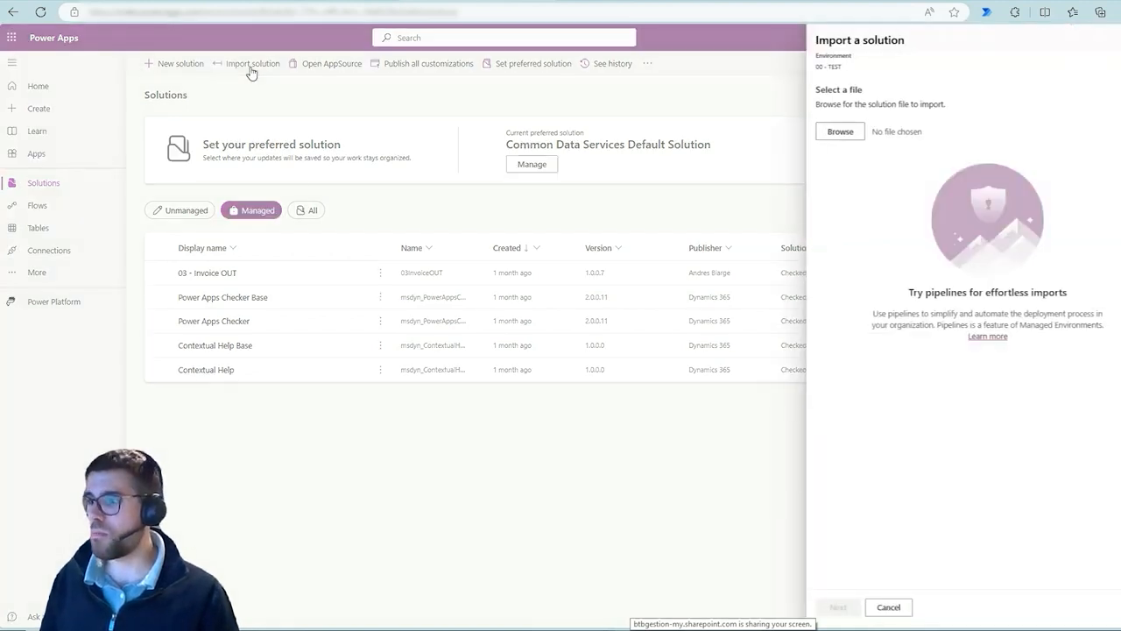
pyautogui.click(839, 133)
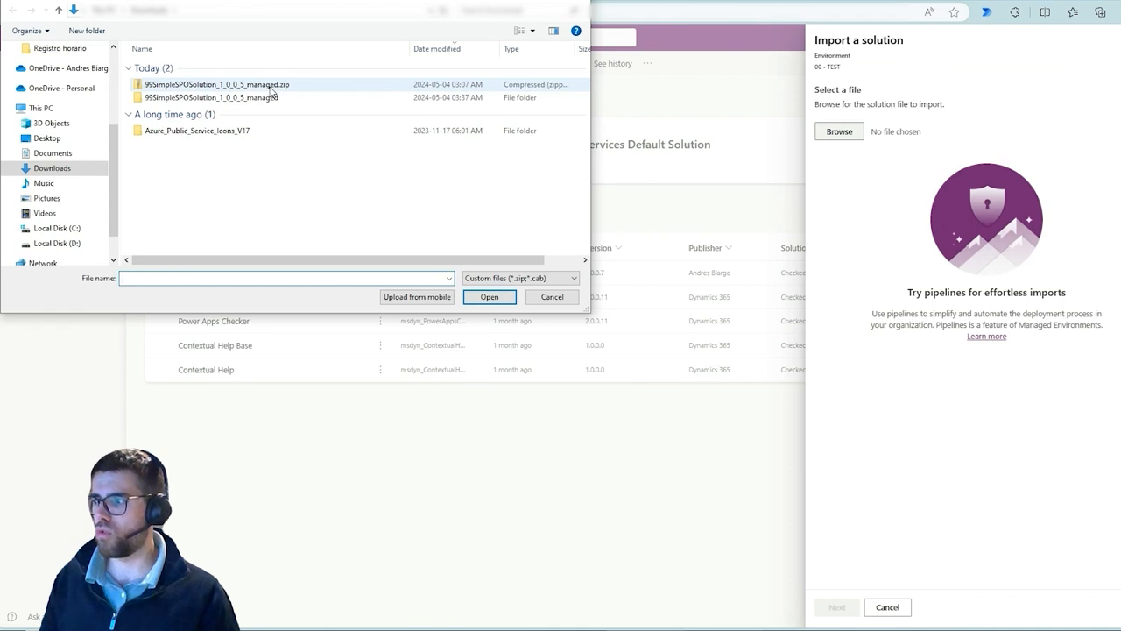
pyautogui.doubleClick(271, 85)
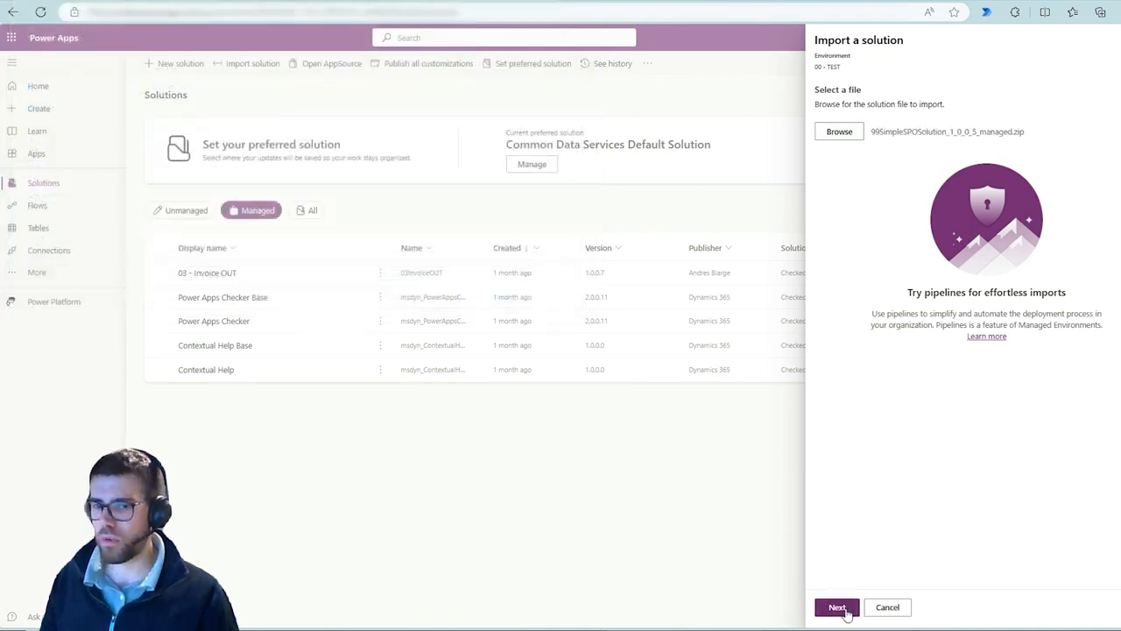
pyautogui.click(845, 611)
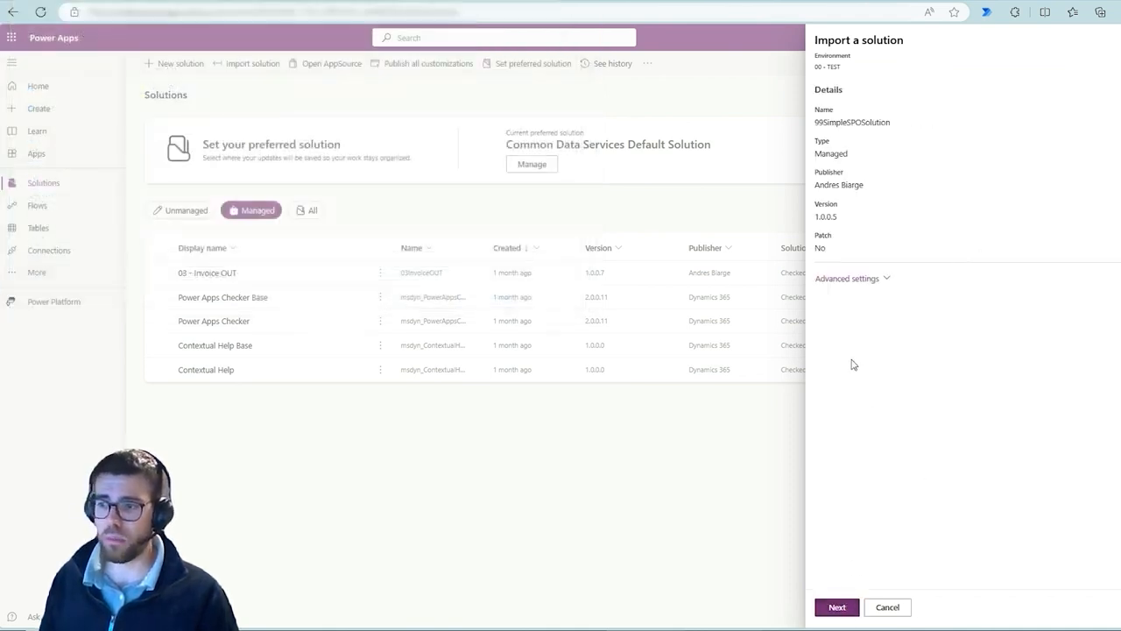
pyautogui.click(842, 609)
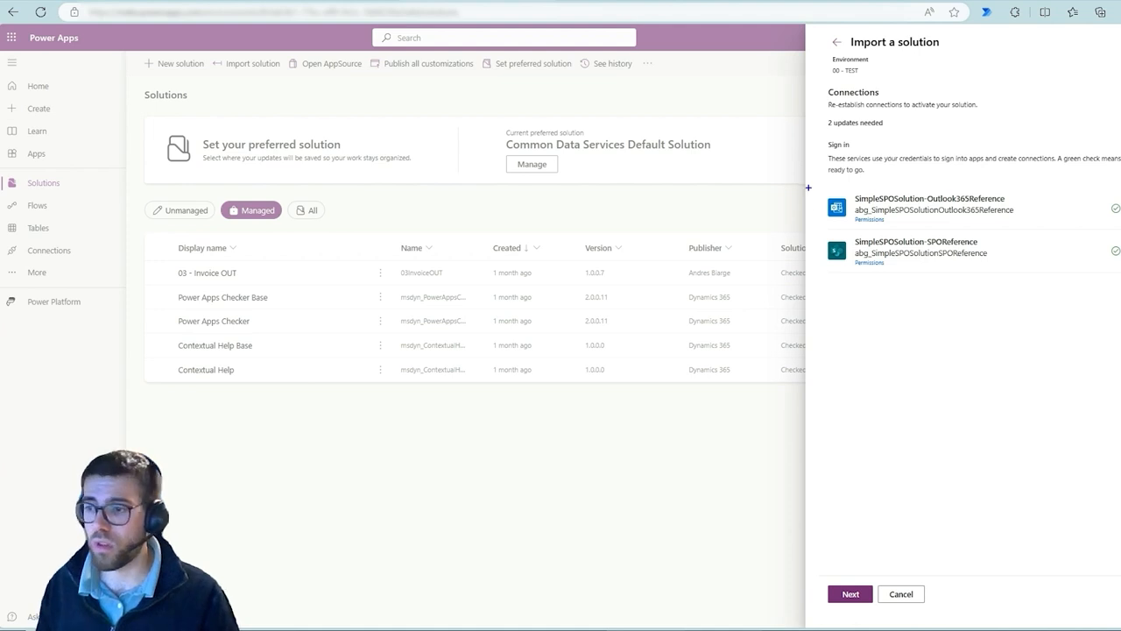
pyautogui.moveTo(808, 184)
pyautogui.mouseDown()
pyautogui.moveTo(1079, 236)
pyautogui.moveTo(1047, 232)
pyautogui.mouseUp()
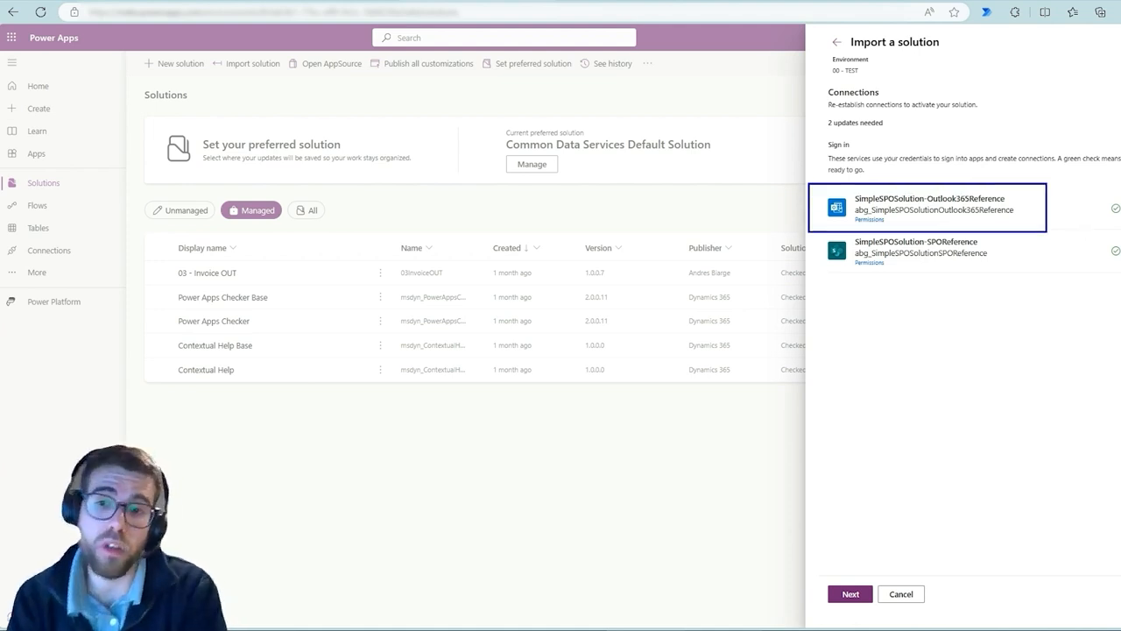
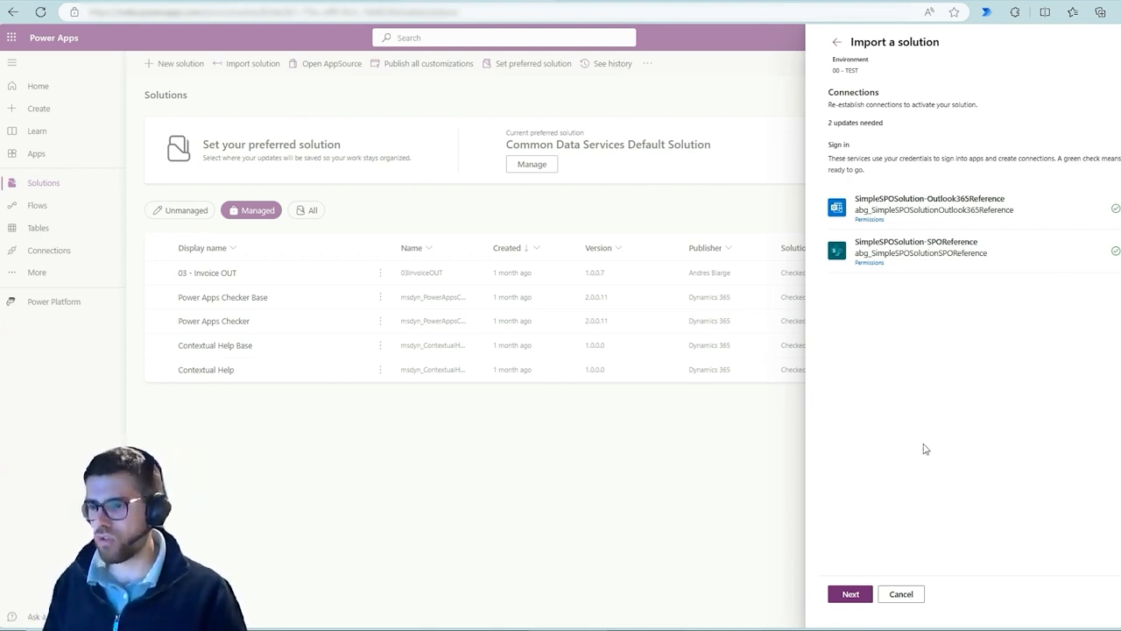
# Map the SPO Site environment variable to 00 - TEST and the SPOList - Inventory variable to ItemTracking, then import the solution
pyautogui.click(848, 594)
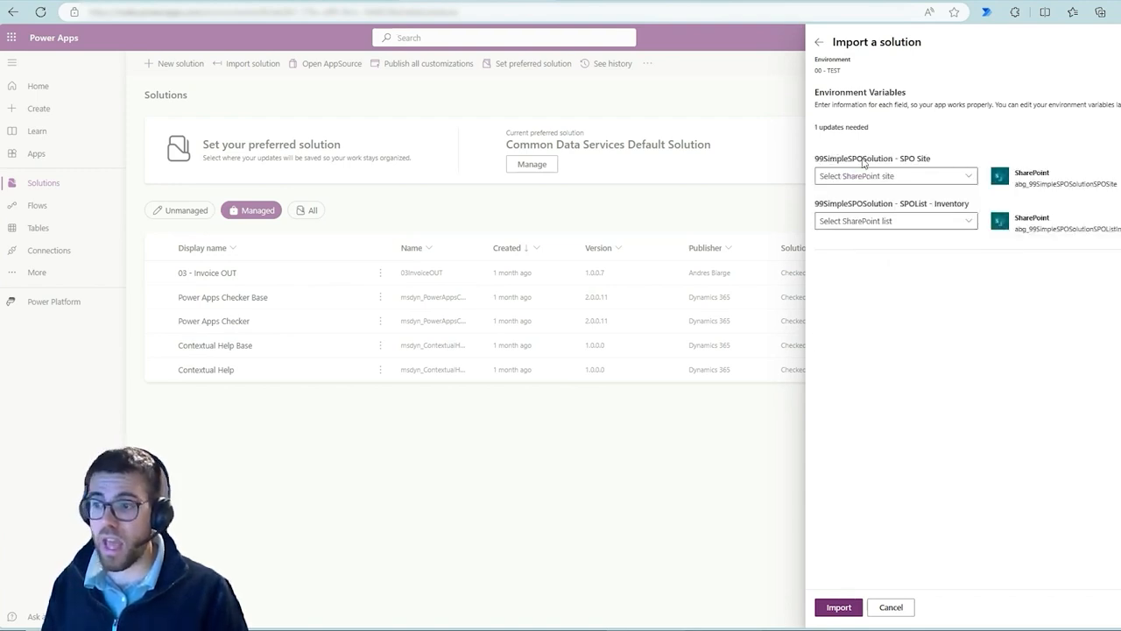
pyautogui.moveTo(813, 146); pyautogui.dragTo(1120, 258)
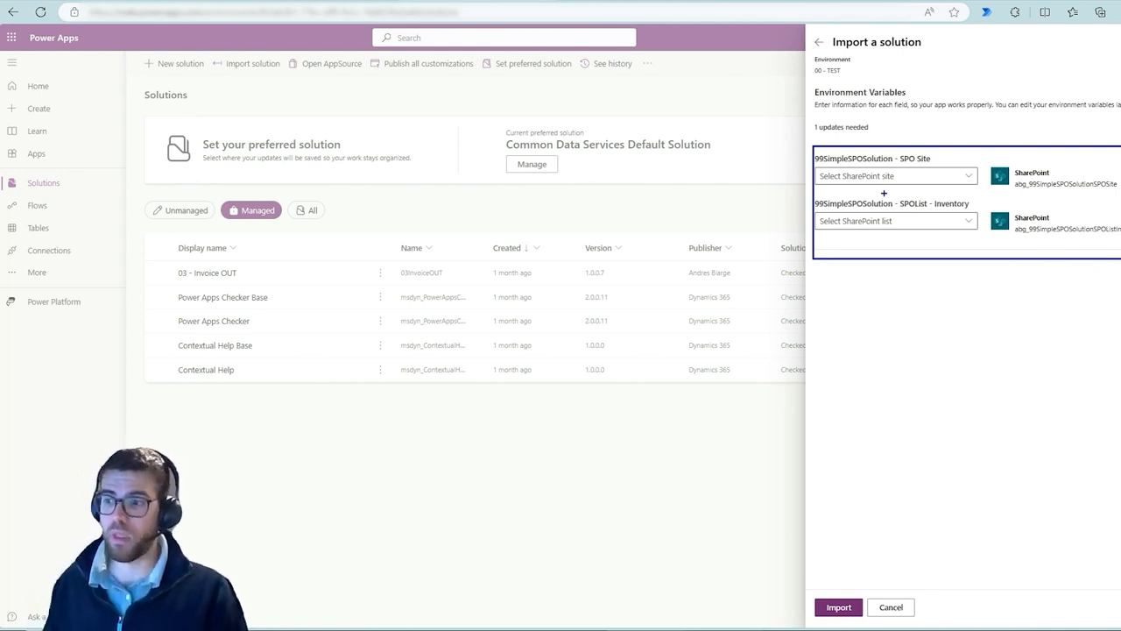
pyautogui.click(968, 175)
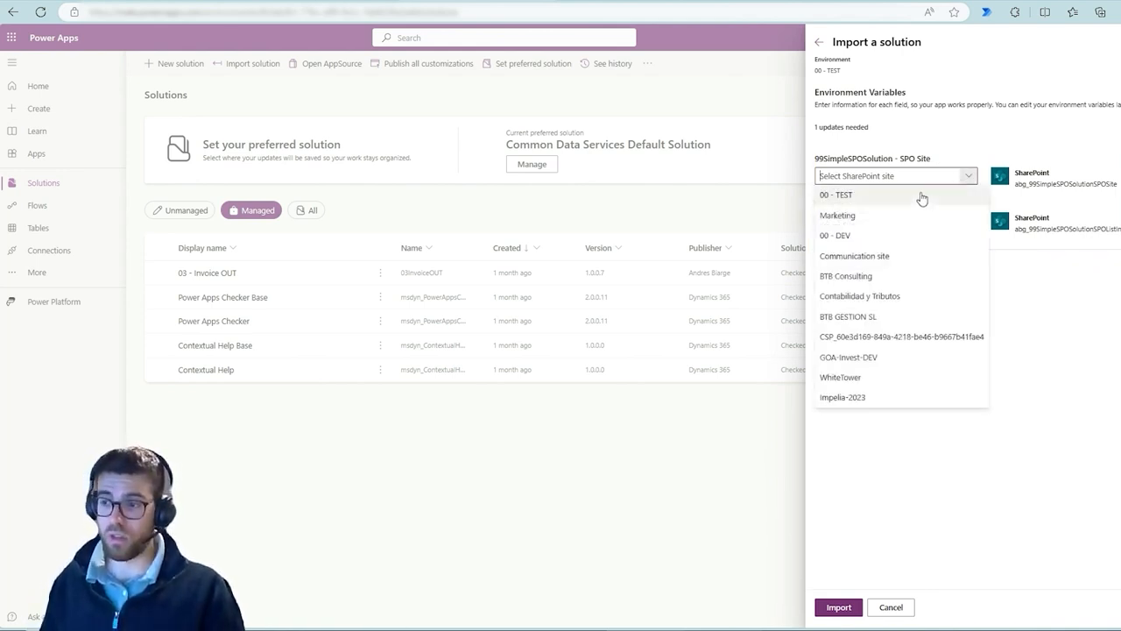
pyautogui.click(913, 201)
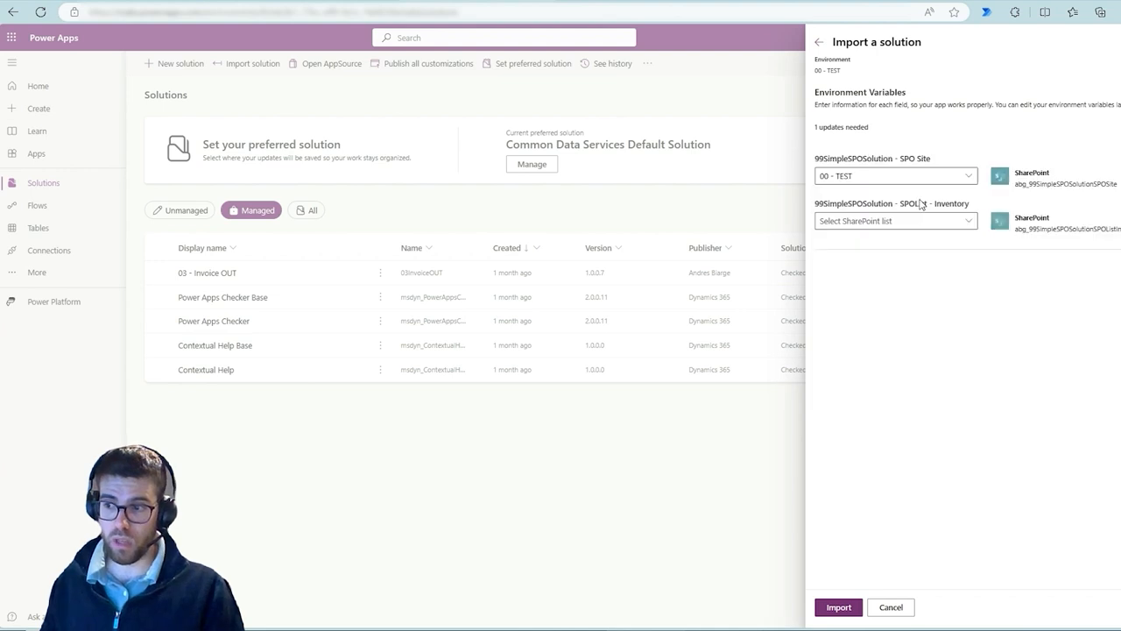
pyautogui.click(969, 223)
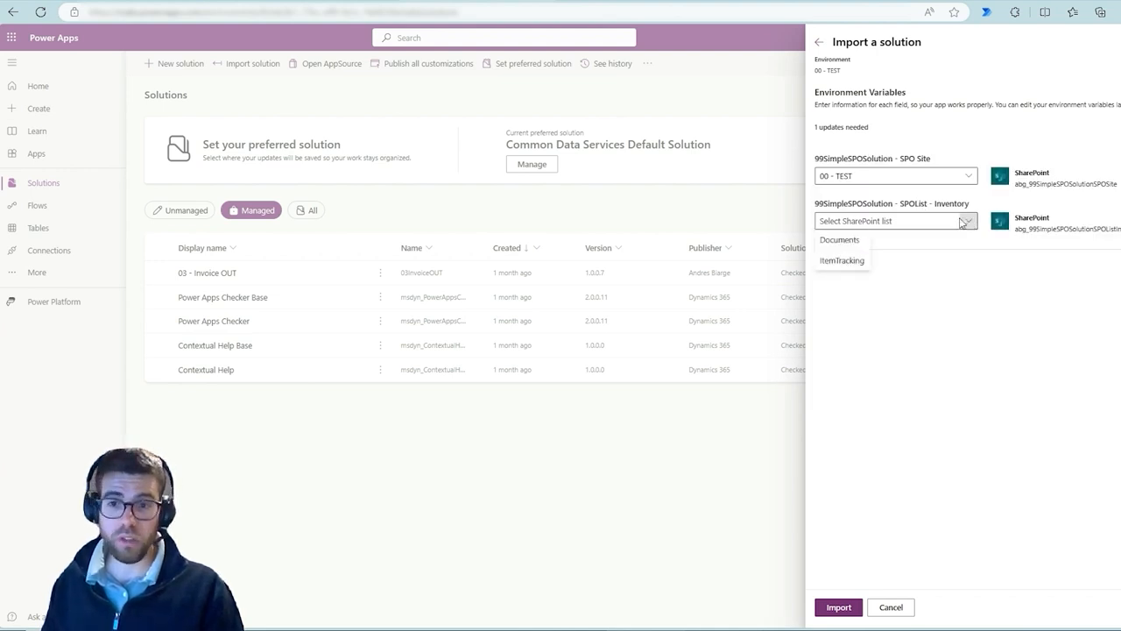
pyautogui.click(834, 262)
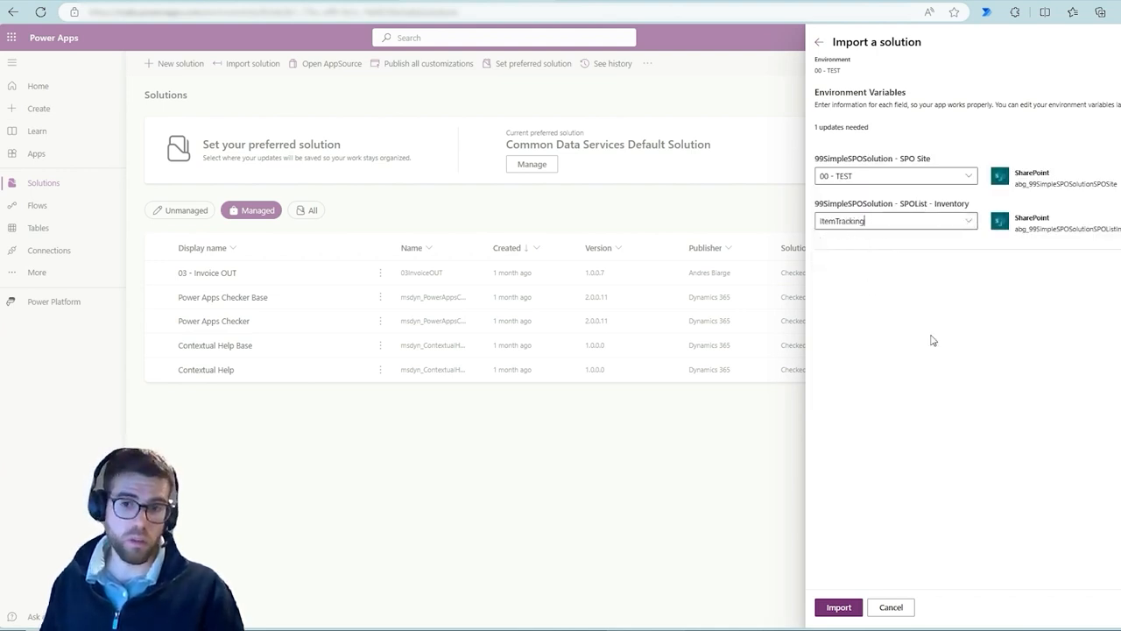
pyautogui.click(841, 610)
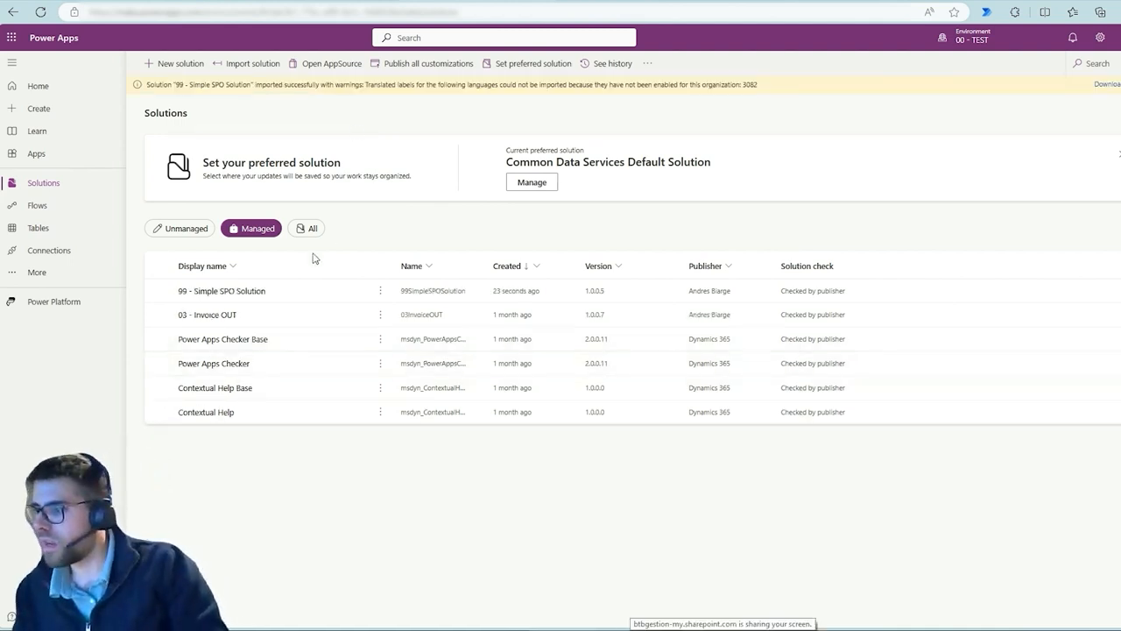
# Open the imported 99 - Simple SPO Solution and switch to the 00 - TEST SharePoint ItemTracking list
pyautogui.click(221, 296)
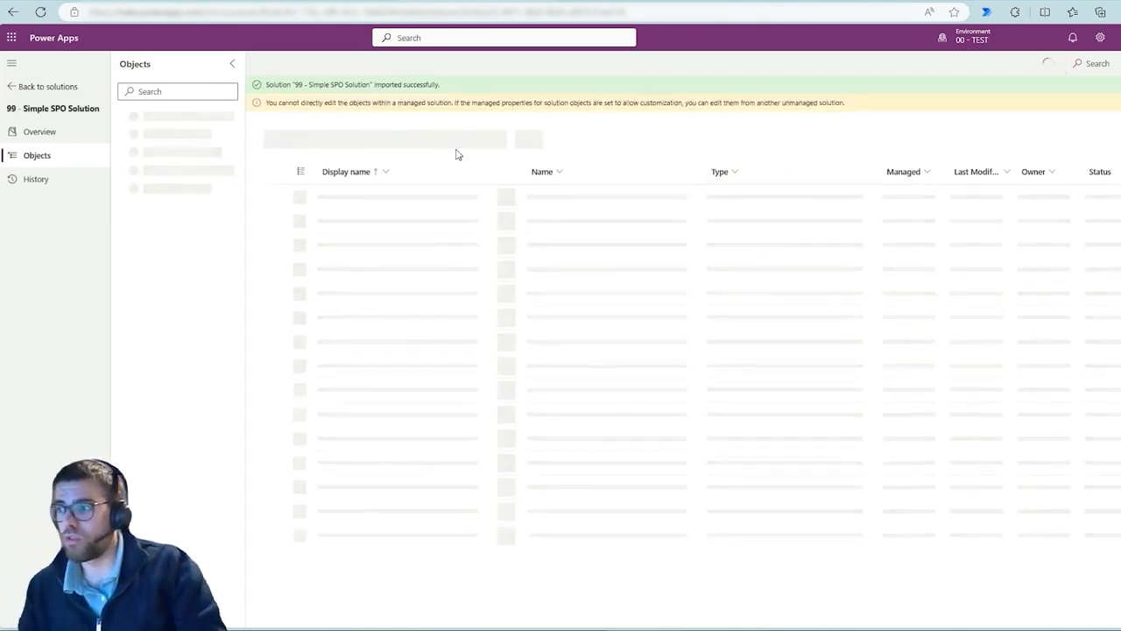
pyautogui.click(771, 1)
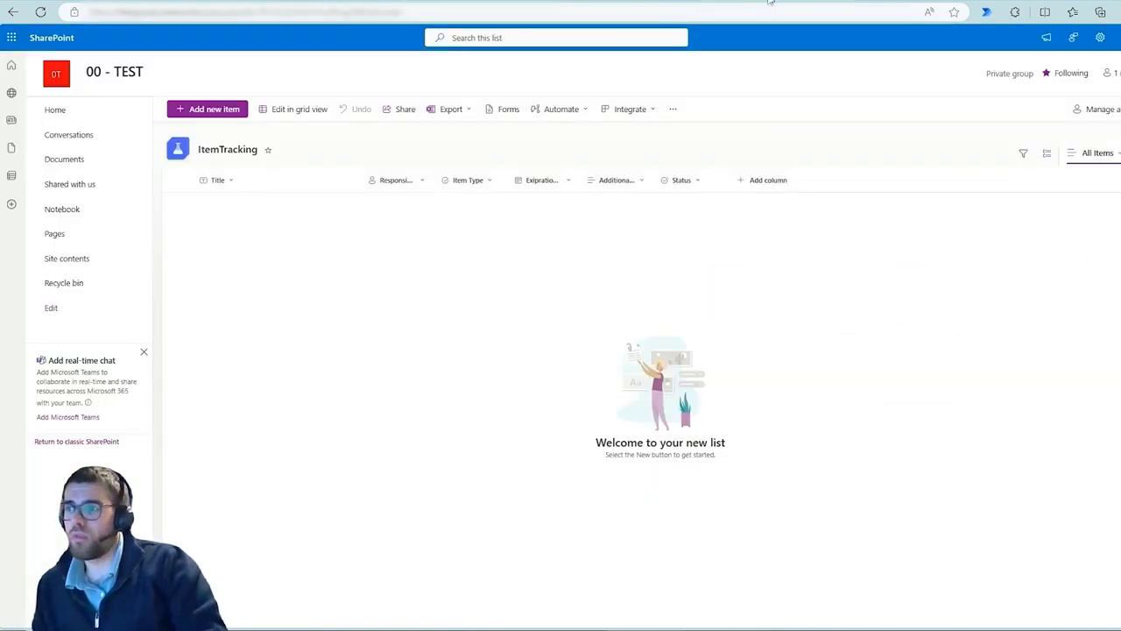
pyautogui.click(462, 0)
pyautogui.click(745, 1)
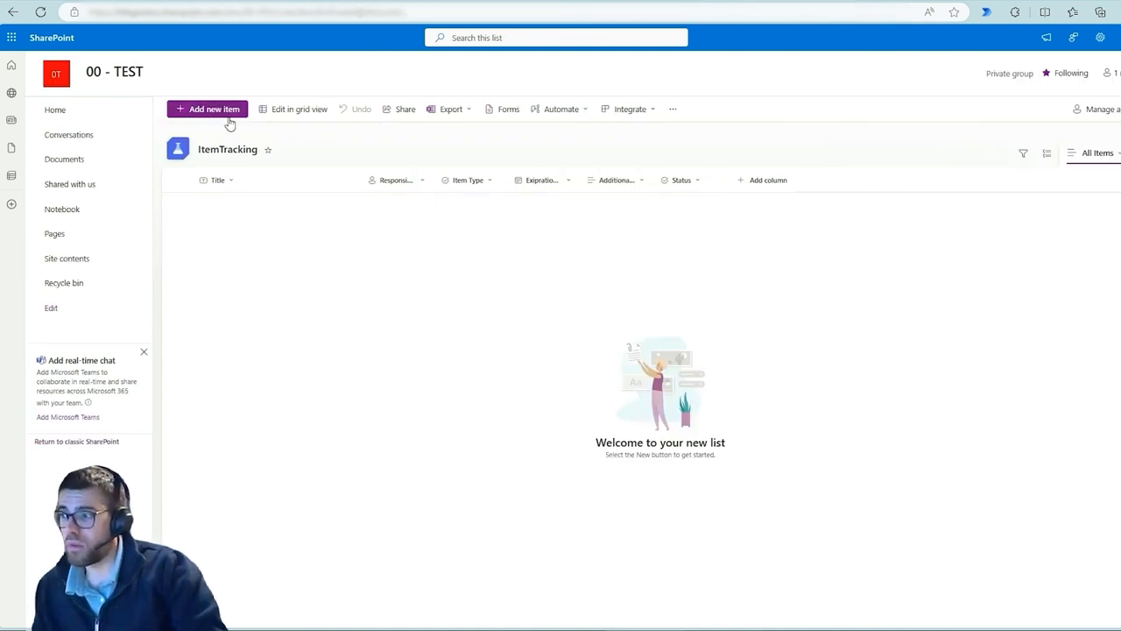
# Start a new ItemTracking list item titled Test and pick the user as the Responsible Person
pyautogui.click(208, 110)
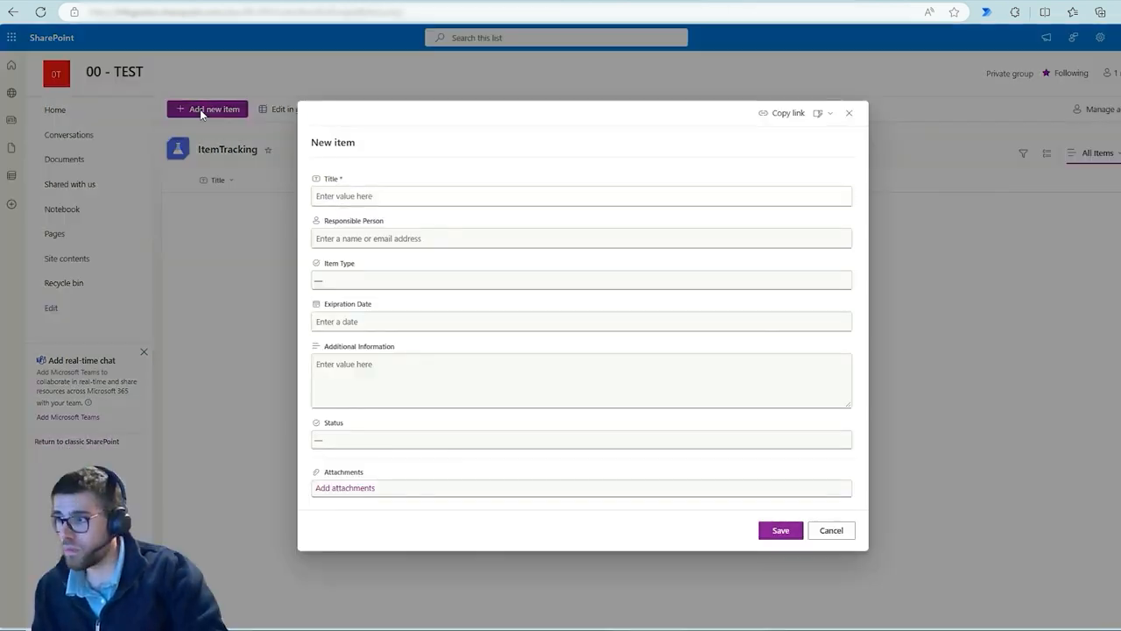
pyautogui.click(353, 197)
pyautogui.write('Test')
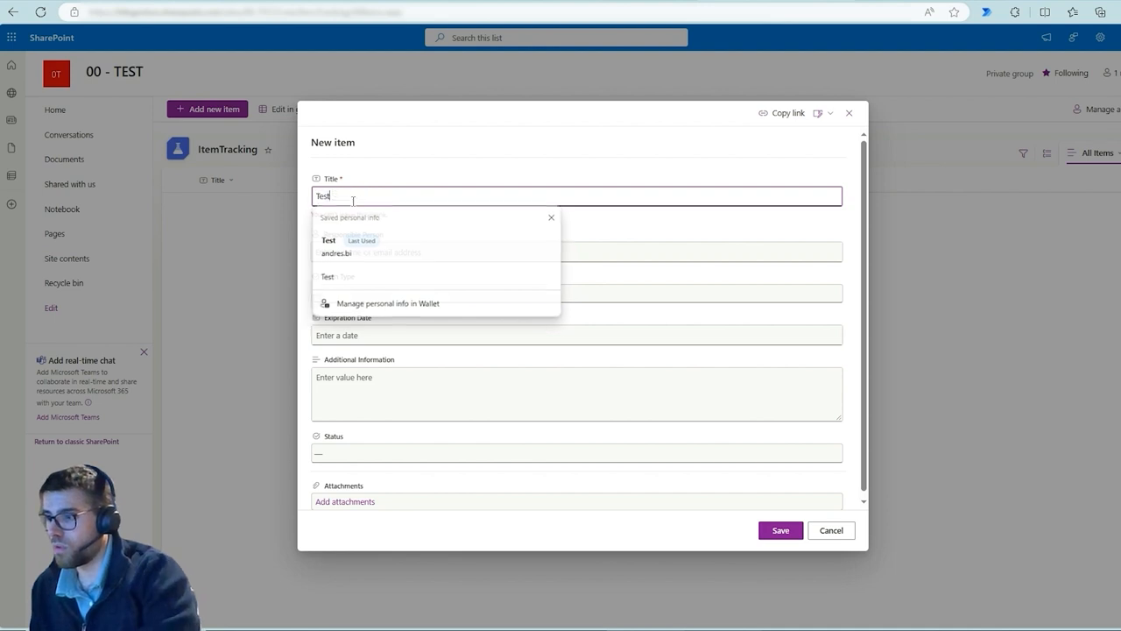
pyautogui.press('Tab')
pyautogui.write('andre')
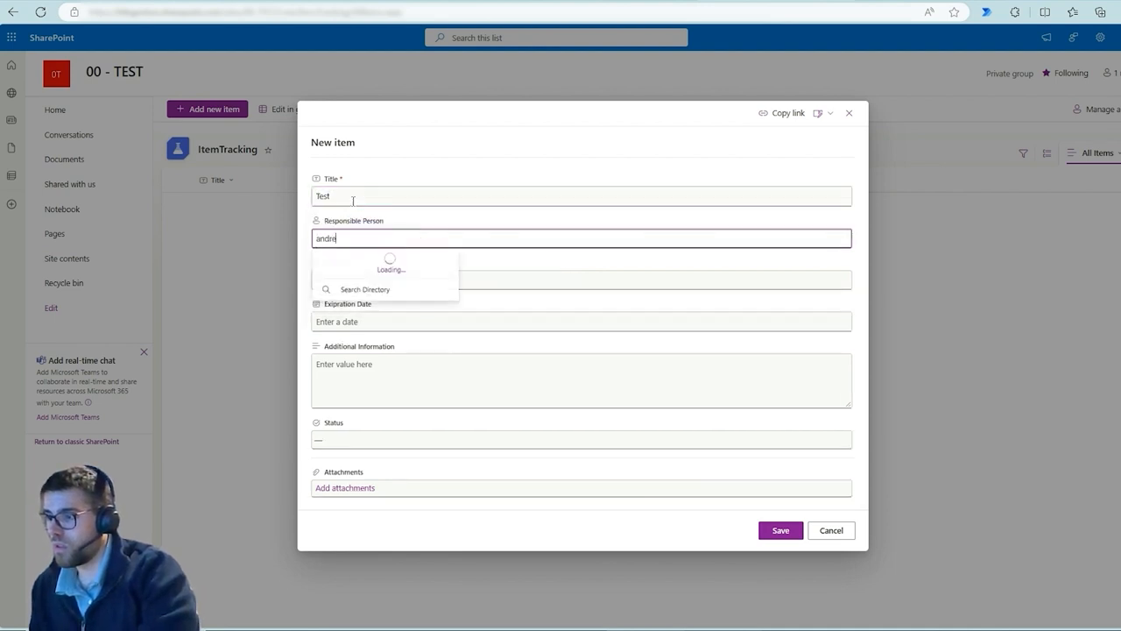
pyautogui.write('s.bi')
pyautogui.click(354, 260)
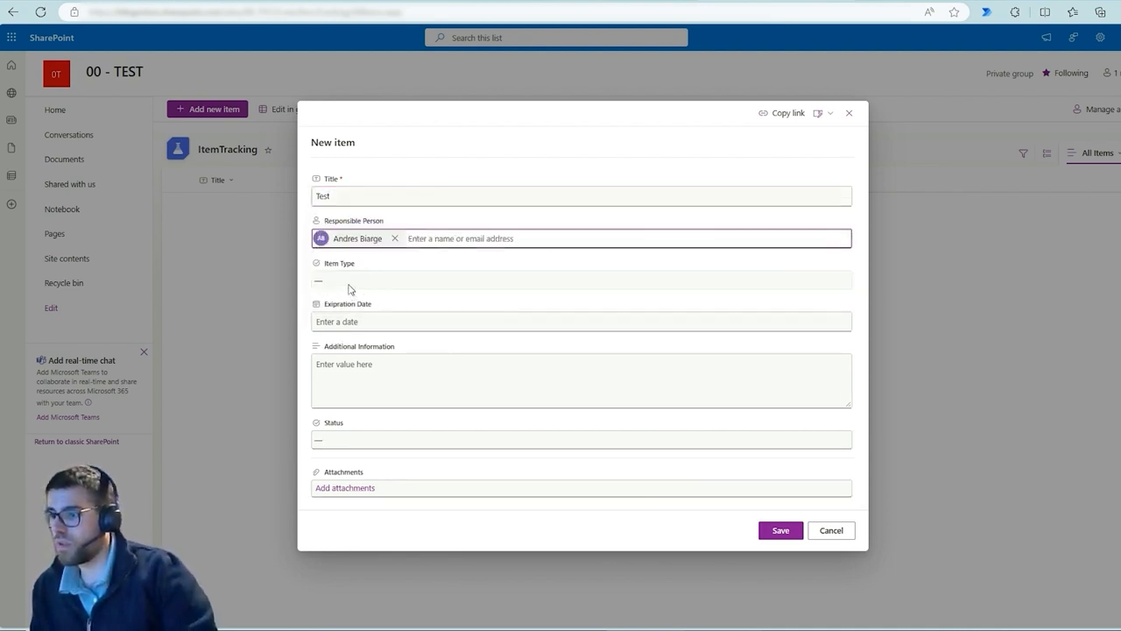
# Fill in Item Type Finance, Expiration Date 5/7/2024, Additional Information asdfsd and Status Ok, then save the item
pyautogui.click(349, 285)
pyautogui.click(330, 319)
pyautogui.click(350, 322)
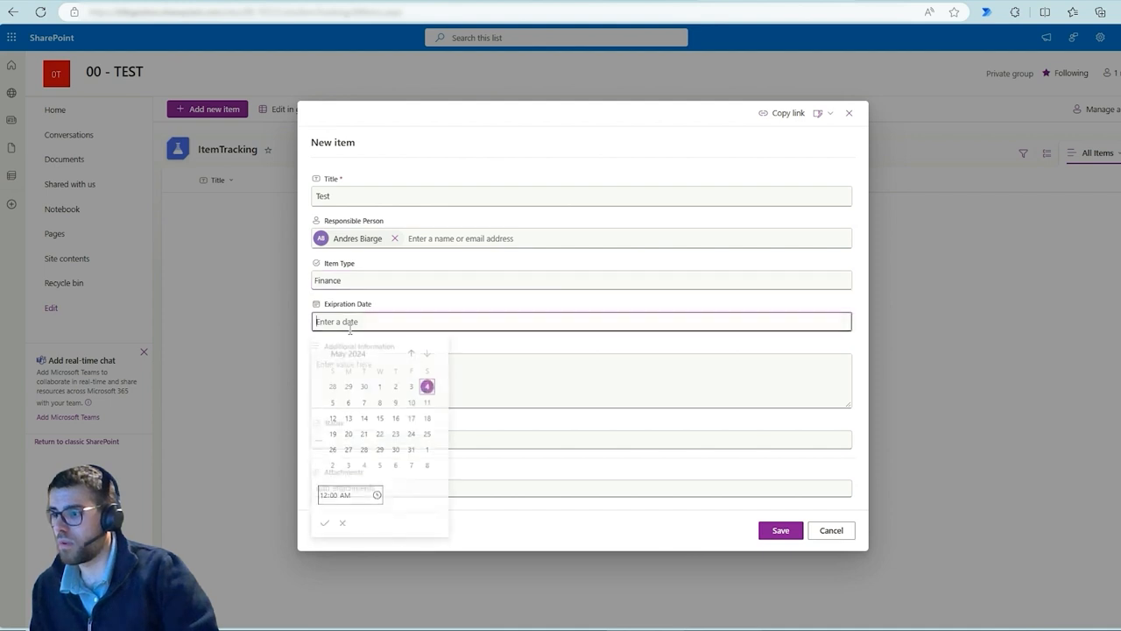
pyautogui.click(363, 405)
pyautogui.click(552, 385)
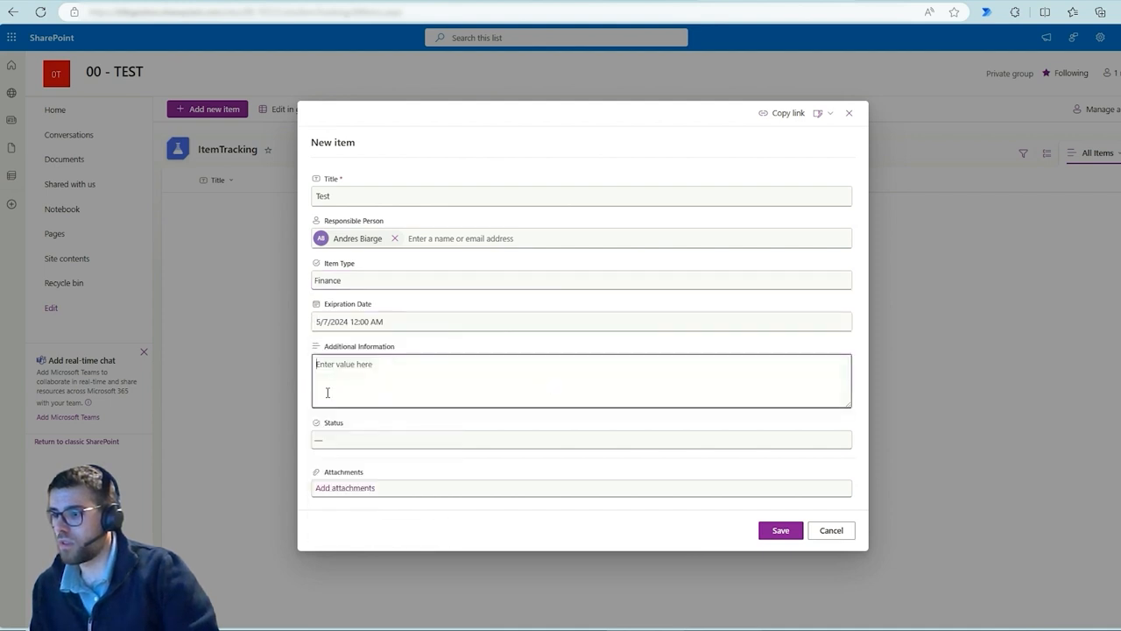
pyautogui.write('asdfsd')
pyautogui.click(345, 439)
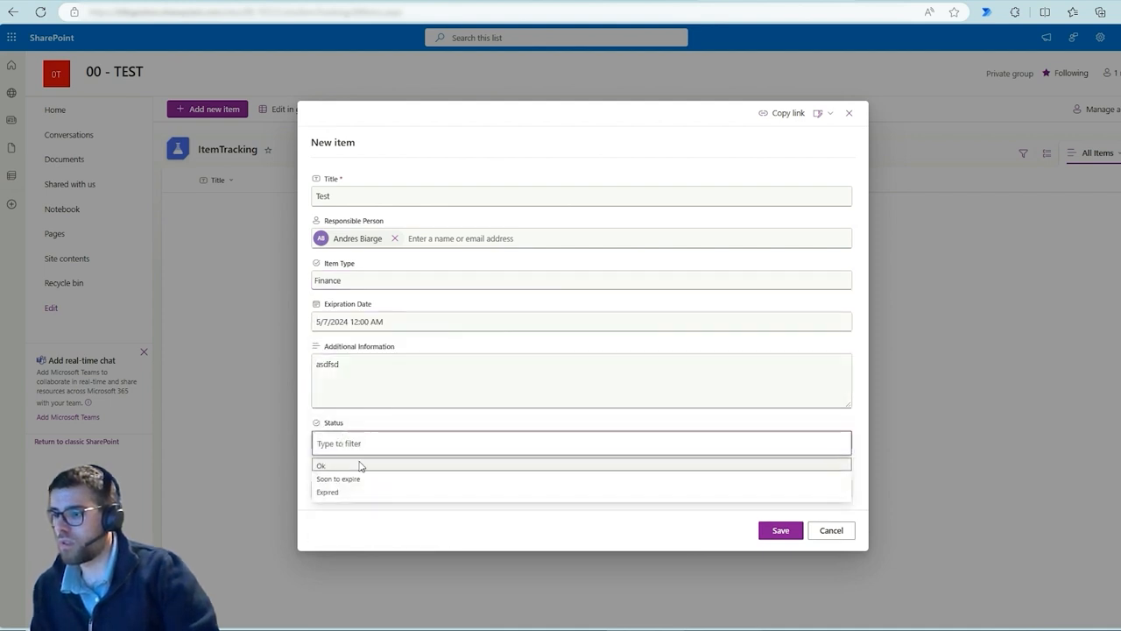
pyautogui.click(361, 464)
pyautogui.click(780, 531)
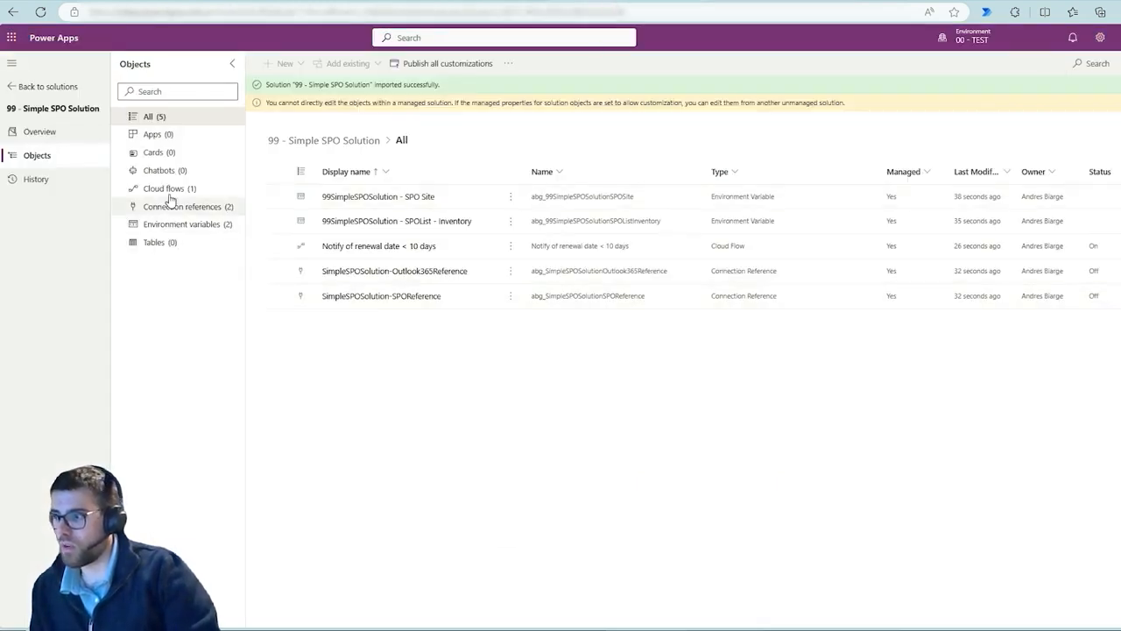
# Open the details page of the solution's Notify of renewal date < 10 days cloud flow
pyautogui.click(180, 188)
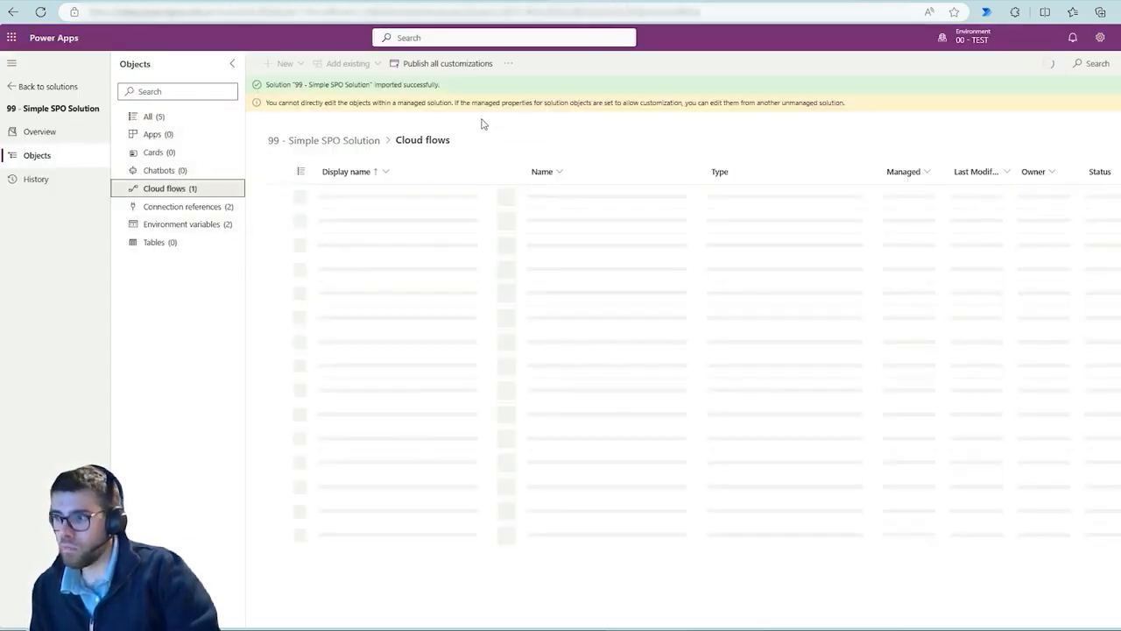
pyautogui.click(460, 194)
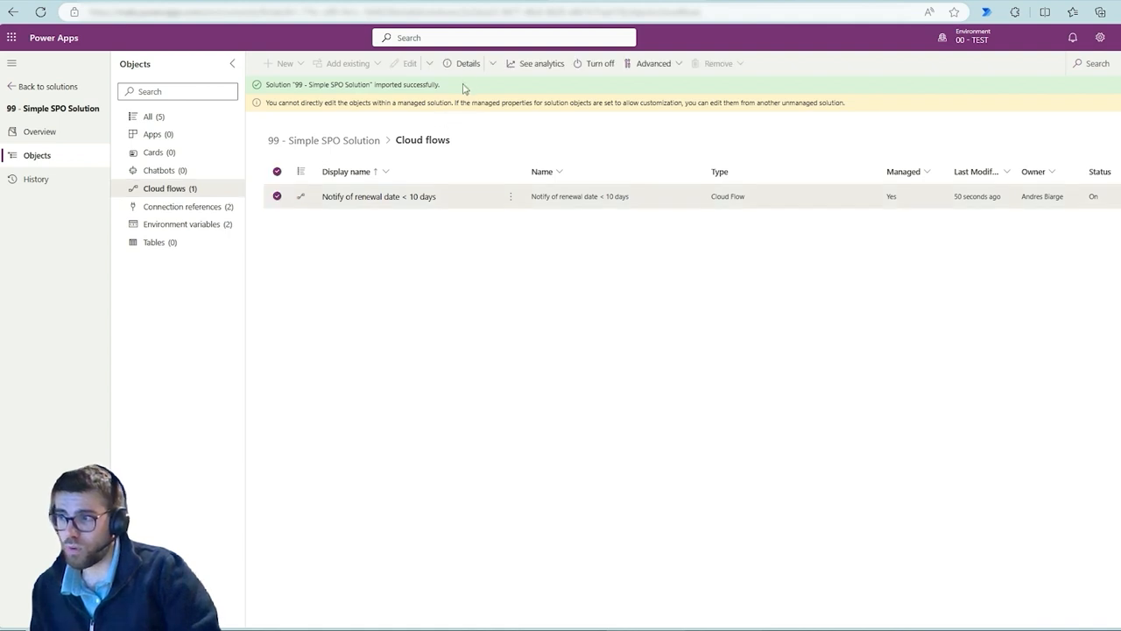
pyautogui.click(493, 64)
pyautogui.click(495, 106)
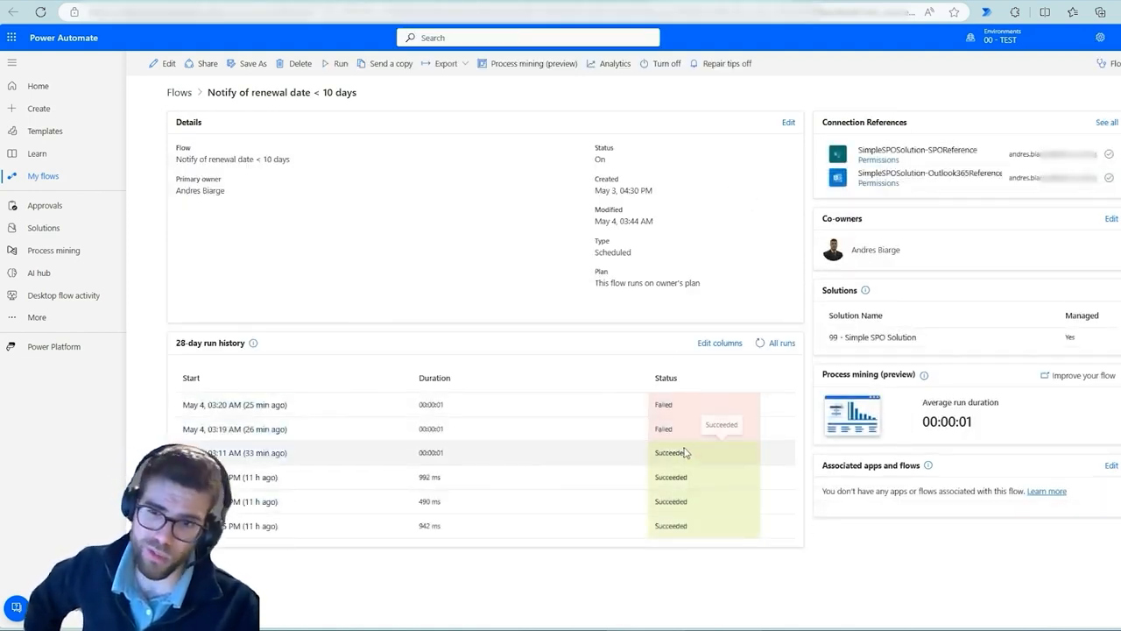
# Run the Notify of renewal date < 10 days flow manually
pyautogui.click(338, 64)
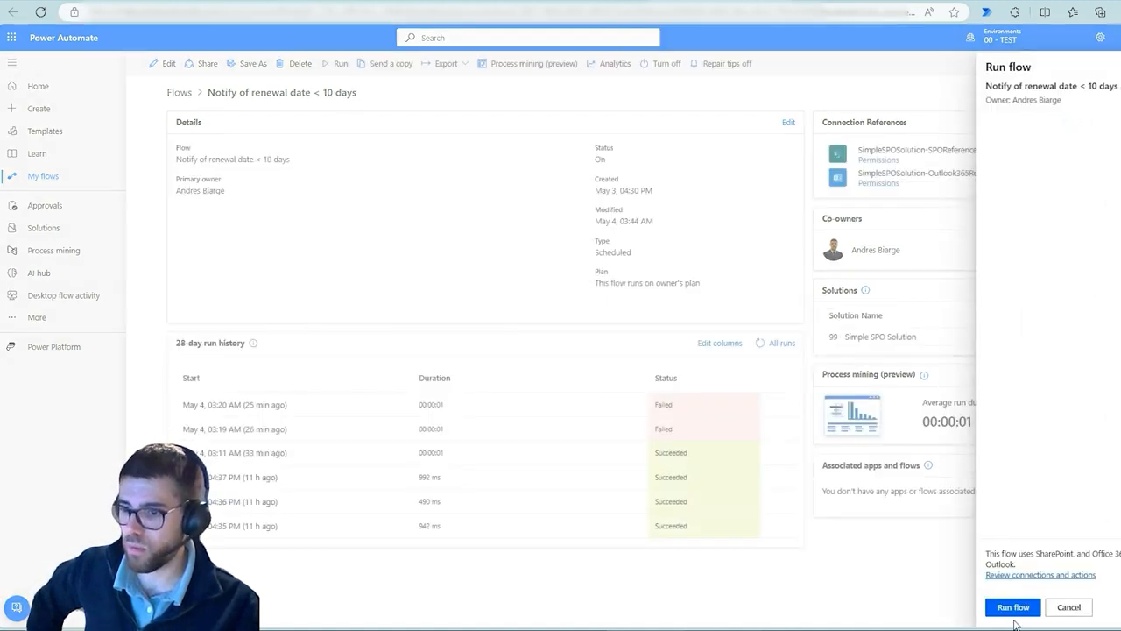
pyautogui.click(1011, 607)
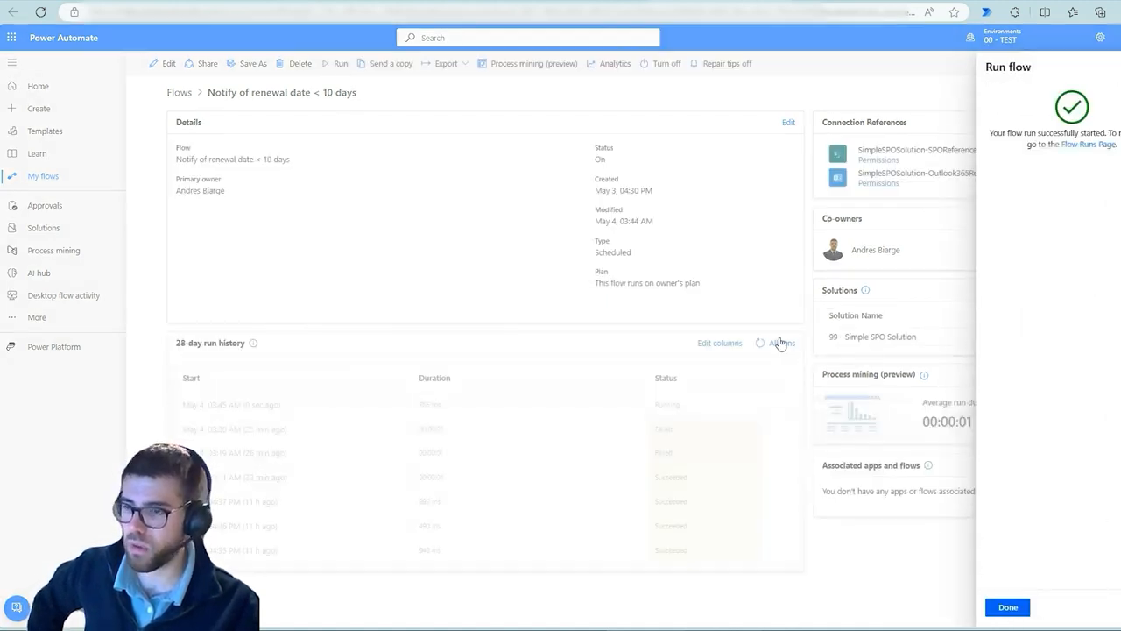
pyautogui.click(1007, 607)
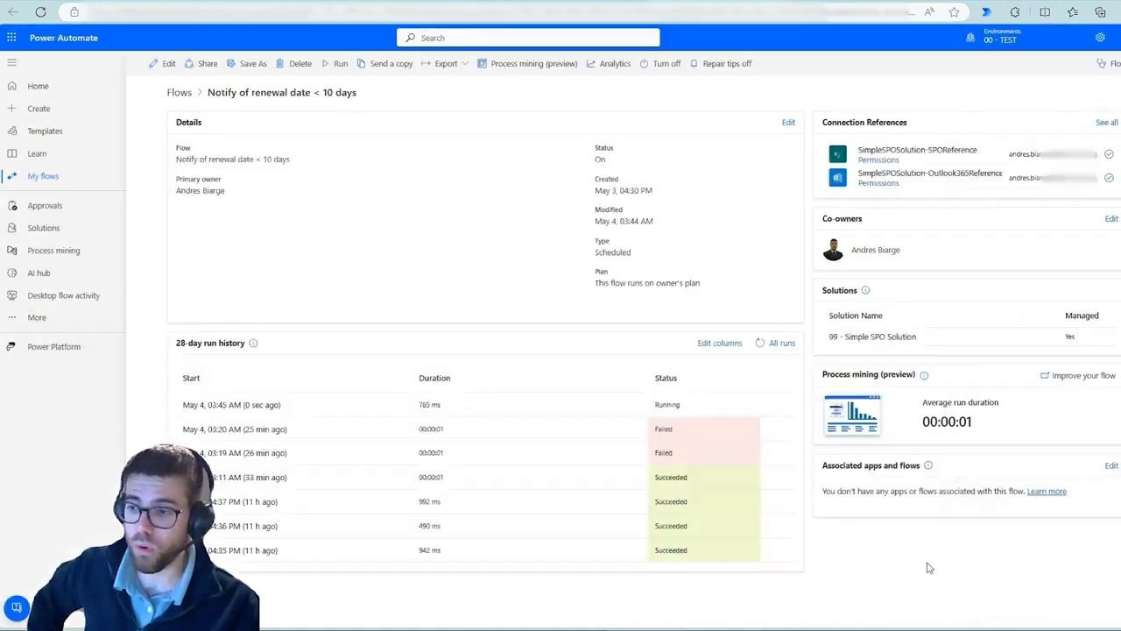
# Open the latest flow run and examine the GetItems action's site address, list name and output values
pyautogui.click(235, 407)
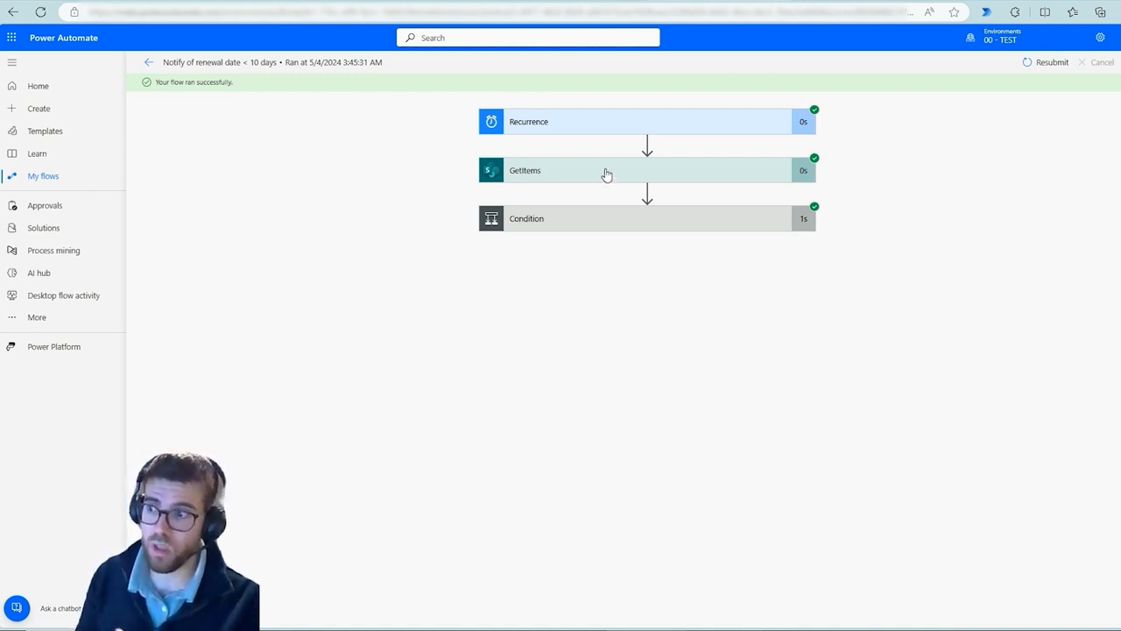
pyautogui.click(883, 1)
pyautogui.click(711, 1)
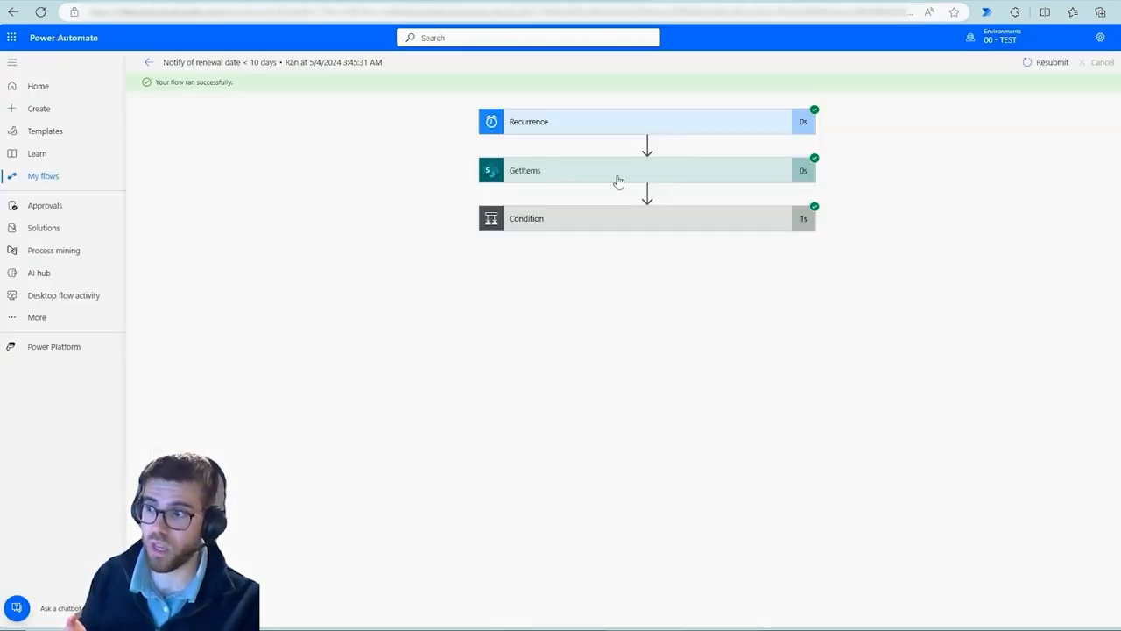
pyautogui.click(567, 173)
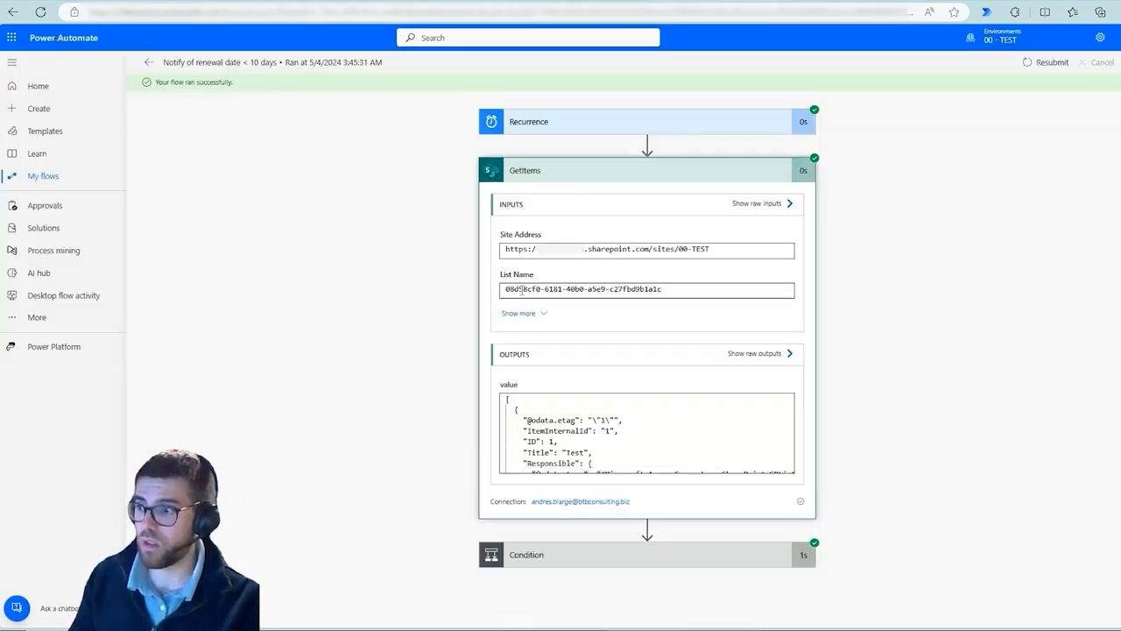
pyautogui.moveTo(485, 231)
pyautogui.mouseDown()
pyautogui.moveTo(714, 261)
pyautogui.moveTo(703, 254)
pyautogui.moveTo(753, 190)
pyautogui.moveTo(554, 182)
pyautogui.moveTo(572, 182)
pyautogui.mouseUp()
pyautogui.moveTo(672, 233); pyautogui.dragTo(715, 264)
pyautogui.moveTo(492, 276); pyautogui.dragTo(676, 300)
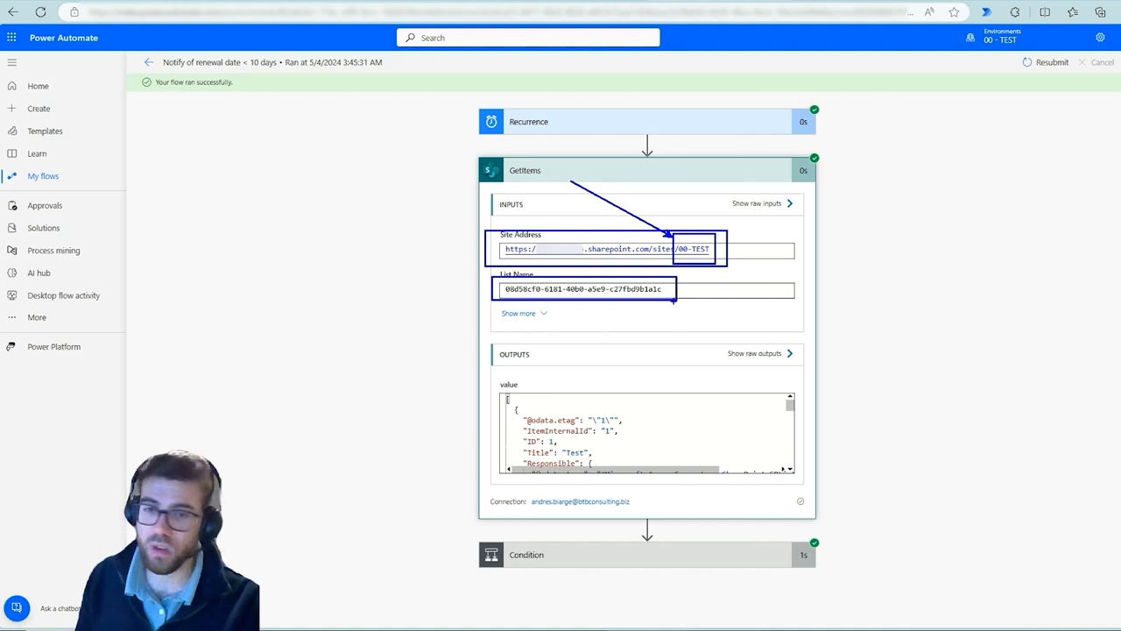
pyautogui.press('Escape')
pyautogui.scroll(-1, 595, 426)
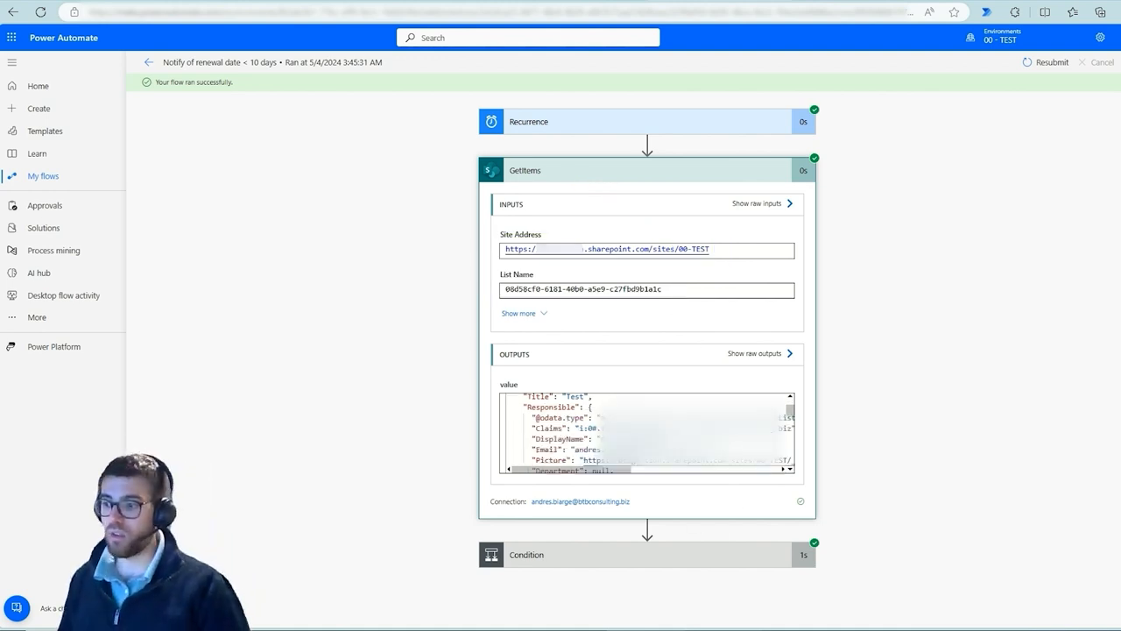
pyautogui.scroll(1, 594, 423)
pyautogui.scroll(-1, 579, 445)
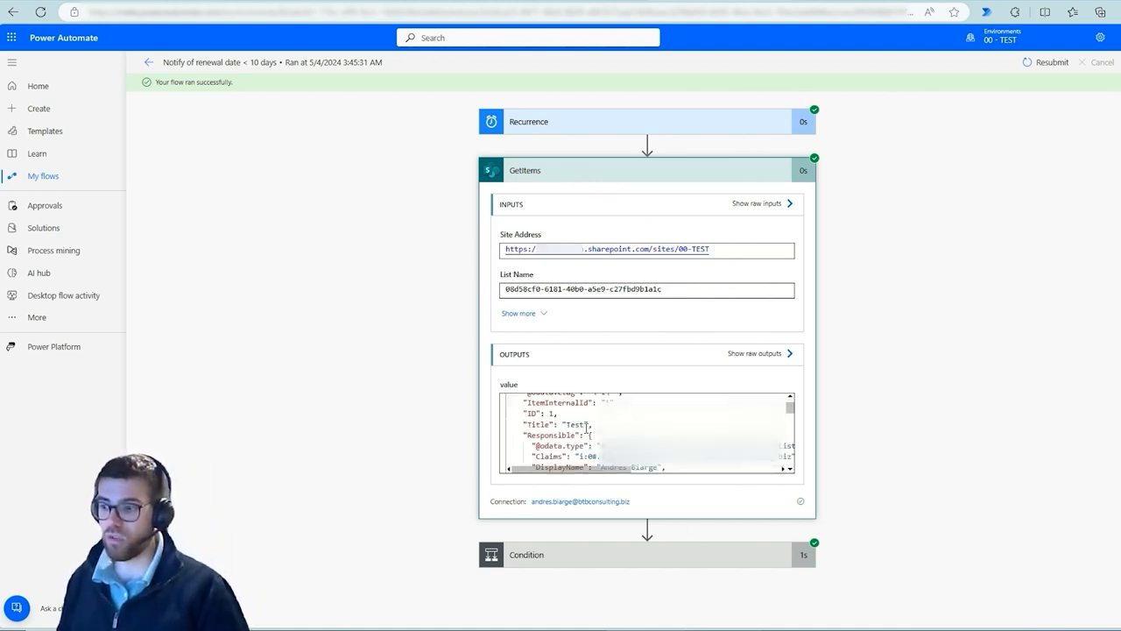
pyautogui.doubleClick(583, 424)
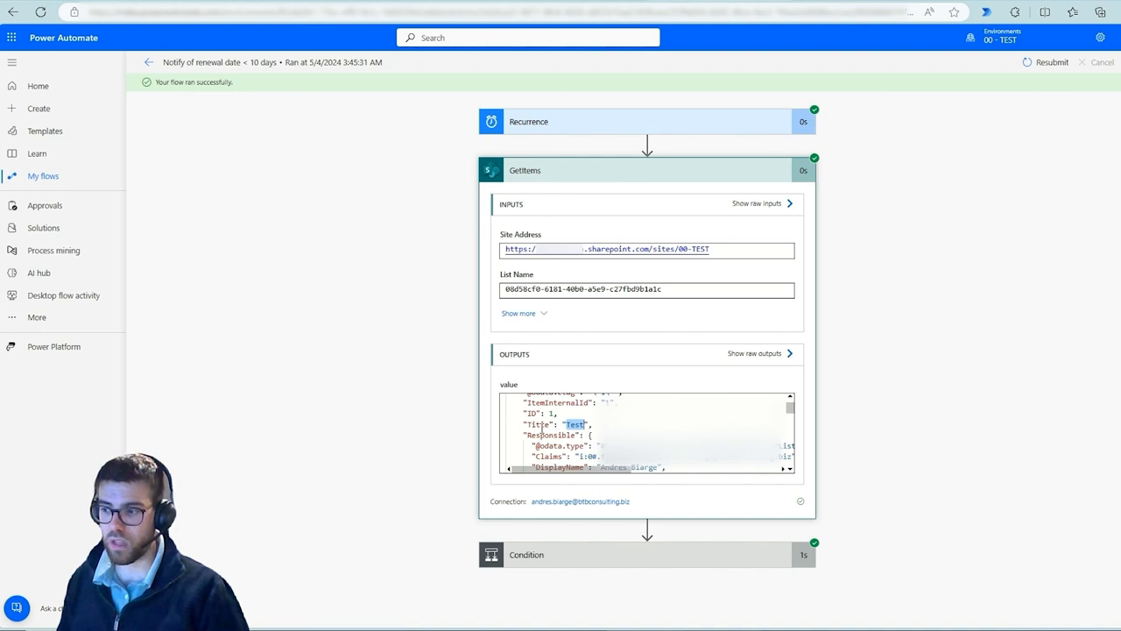
pyautogui.moveTo(543, 428); pyautogui.dragTo(577, 425)
pyautogui.click(396, 425)
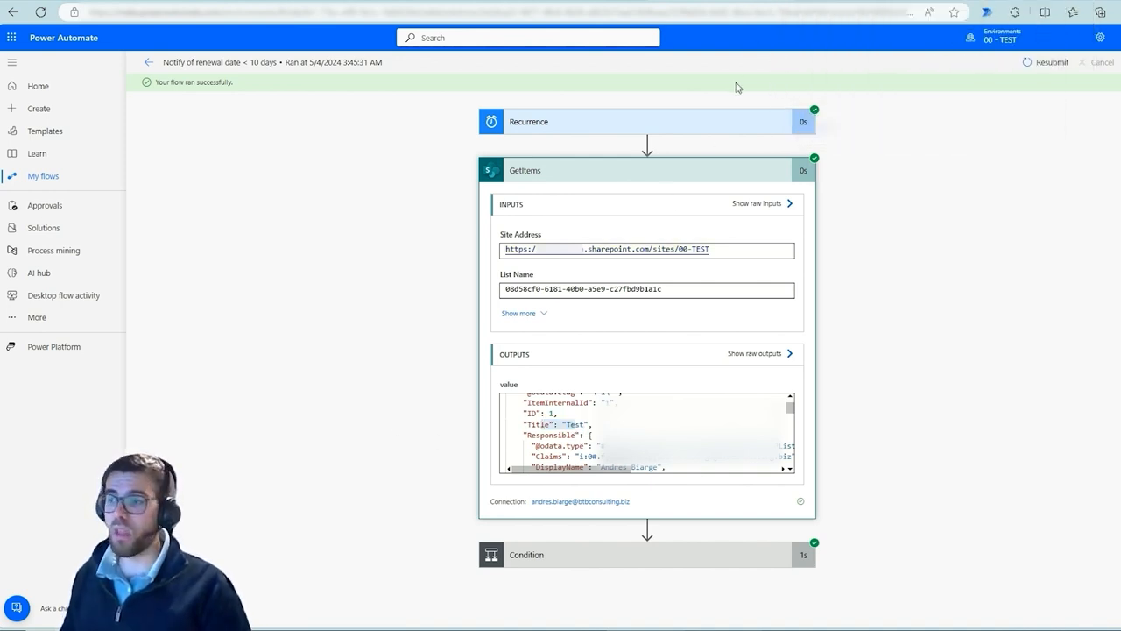
# Check the ItemTracking list in SharePoint and return to the Power Apps solutions list
pyautogui.click(710, 1)
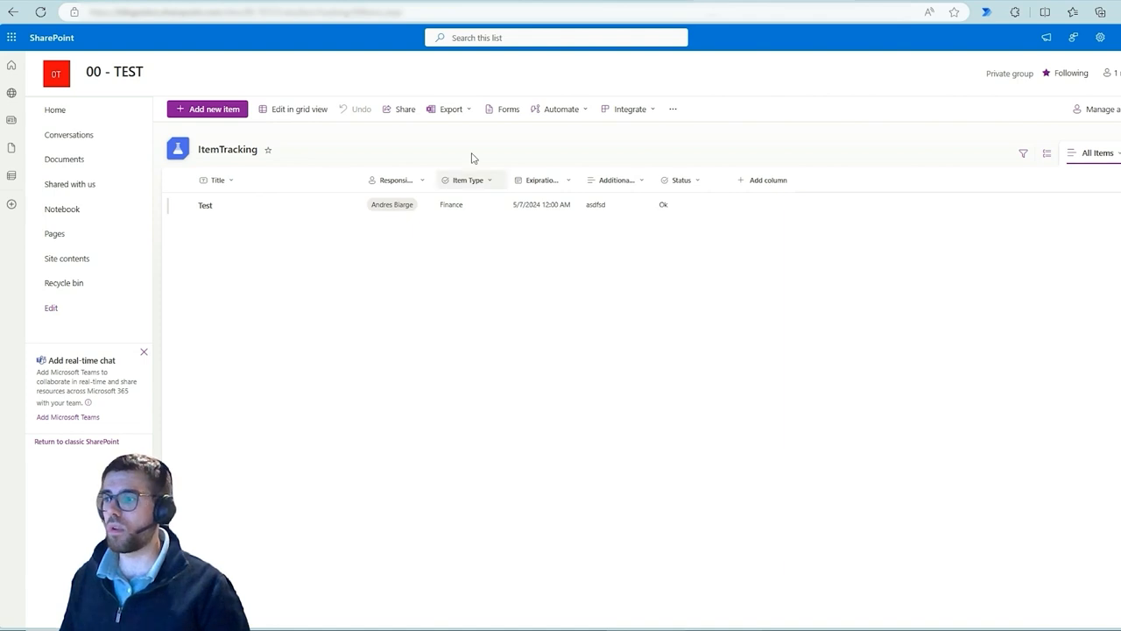
pyautogui.click(636, 1)
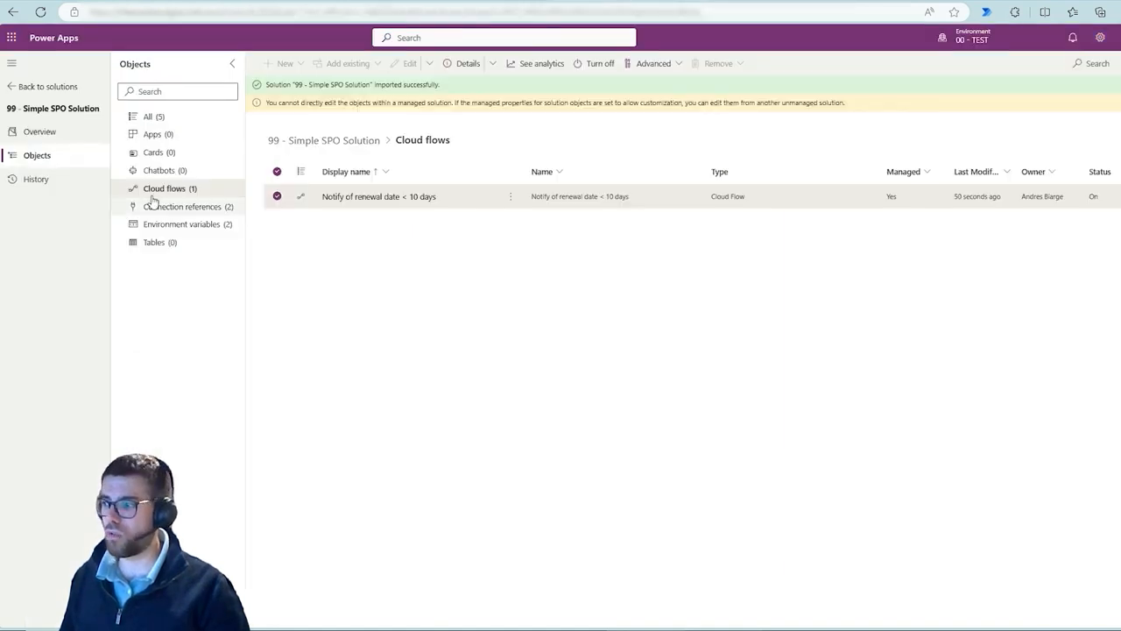
pyautogui.click(53, 87)
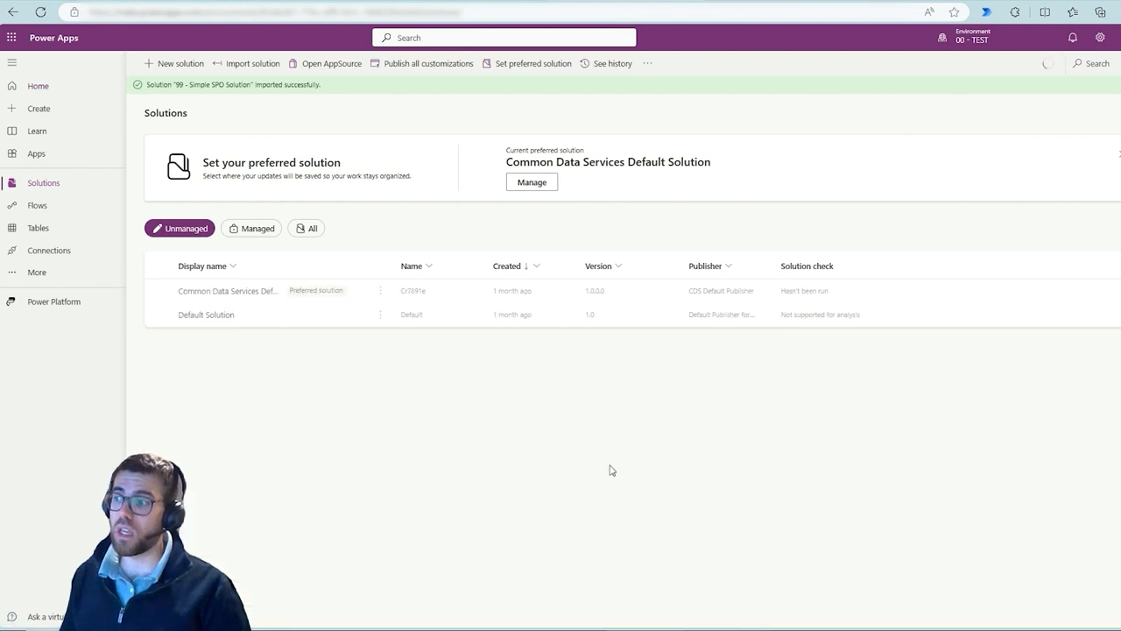
# Delete the managed 99 - Simple SPO Solution from the TEST environment
pyautogui.click(245, 230)
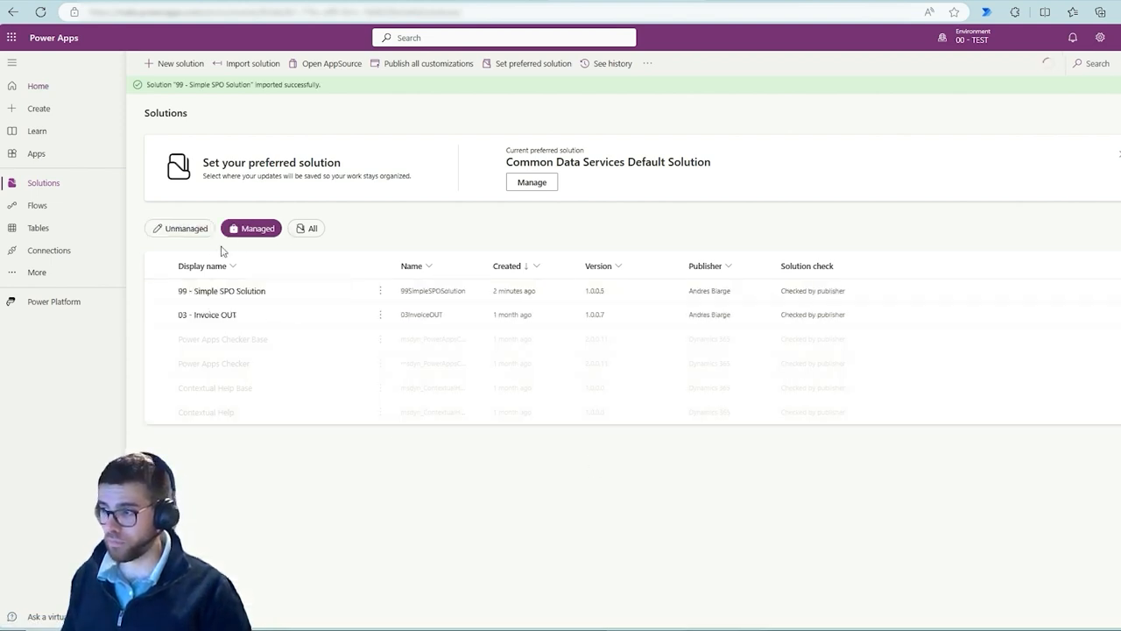
pyautogui.click(157, 291)
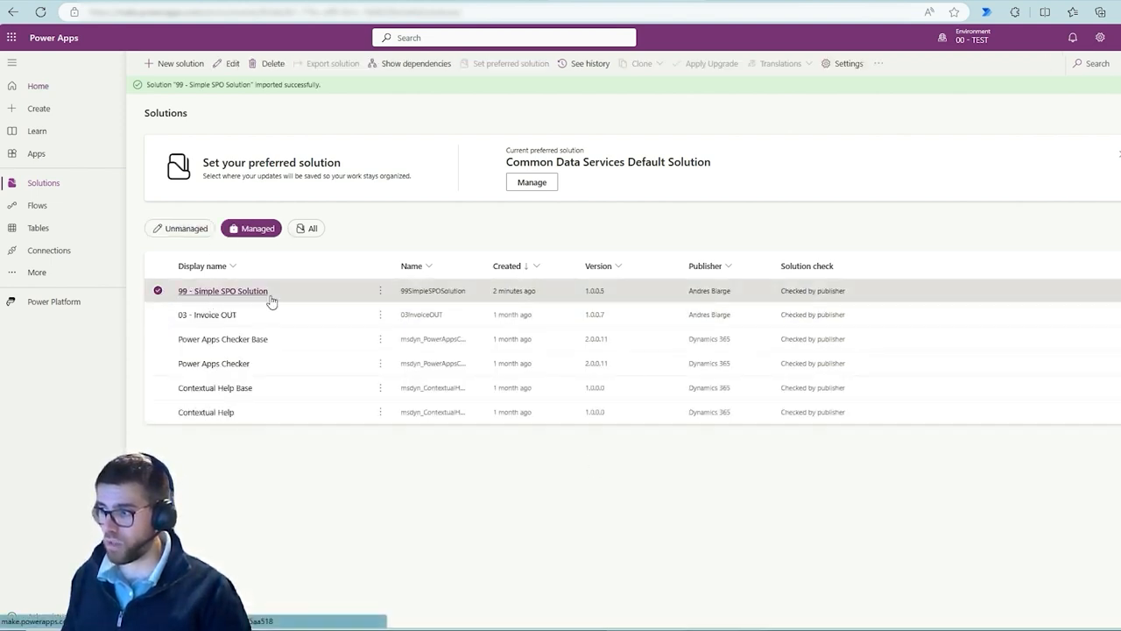
pyautogui.click(270, 64)
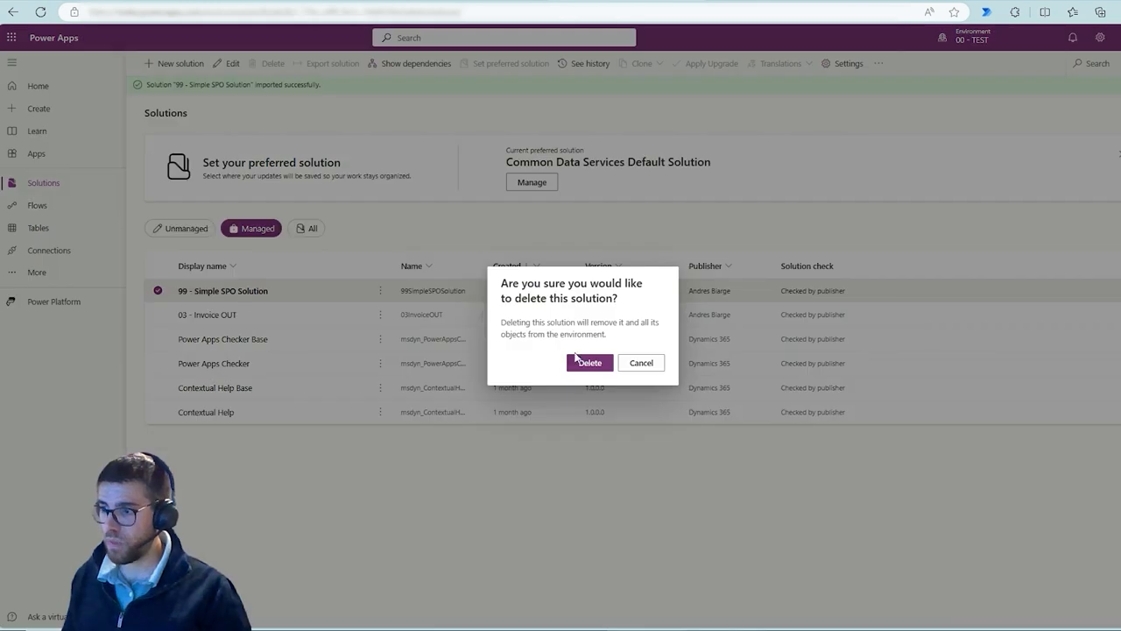
pyautogui.click(588, 364)
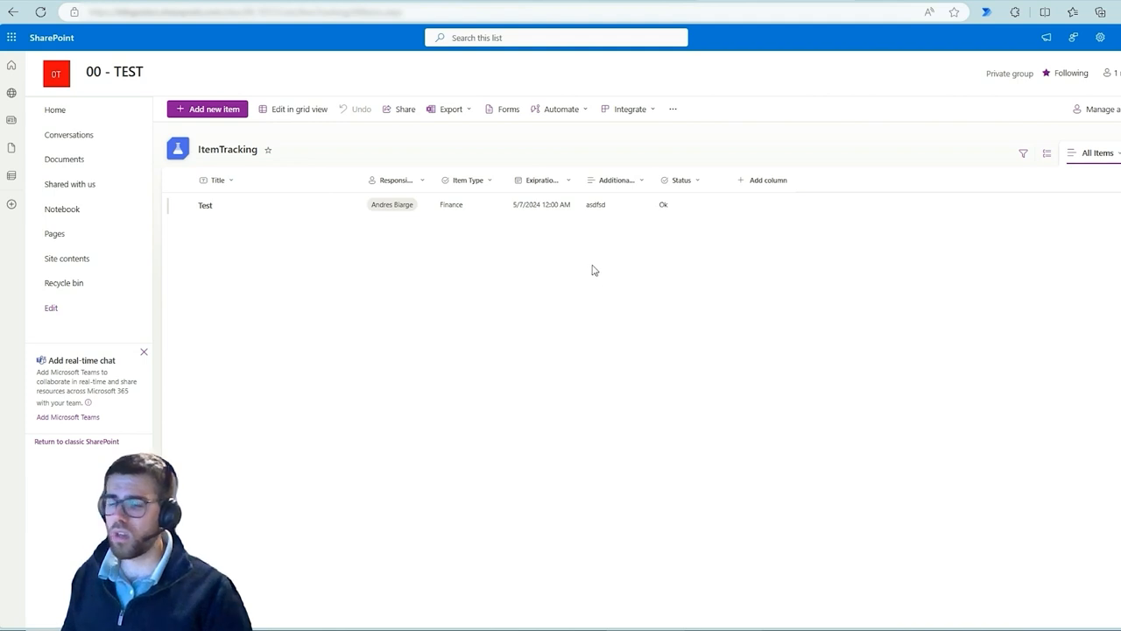
# Delete the Status column from the TEST ItemTracking list
pyautogui.click(680, 181)
pyautogui.click(432, 320)
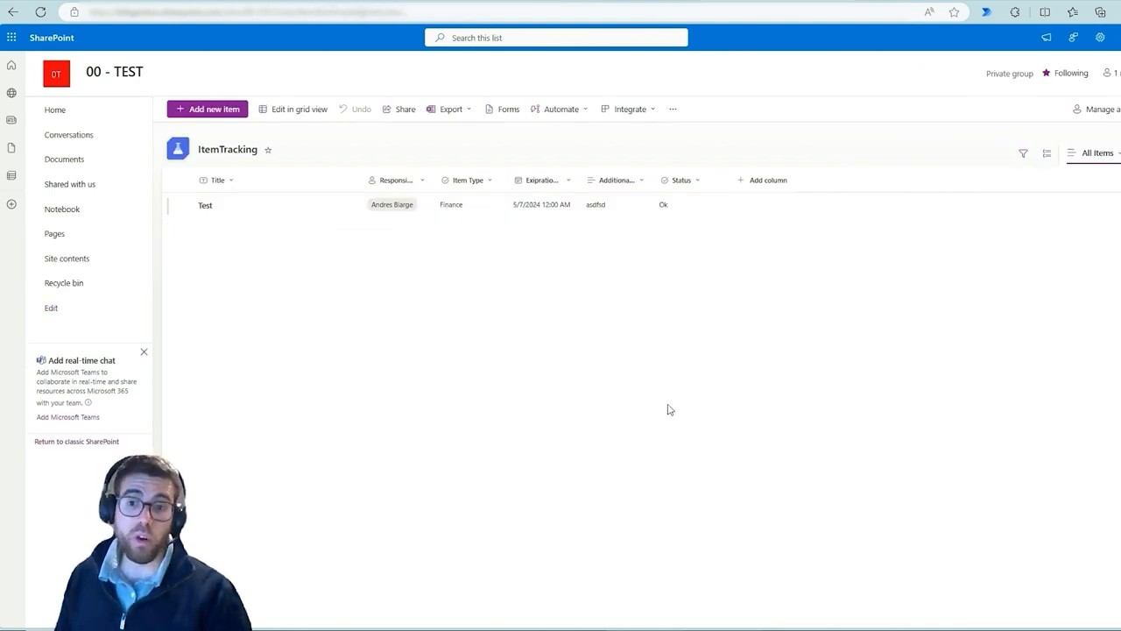
pyautogui.click(674, 180)
pyautogui.moveTo(693, 285)
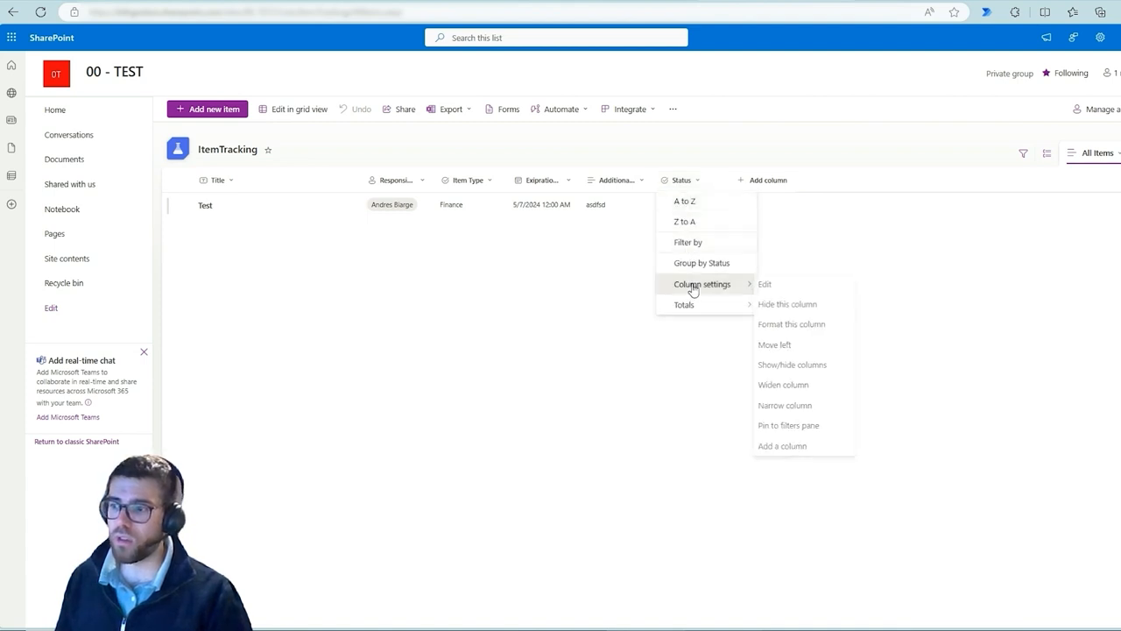
pyautogui.click(768, 285)
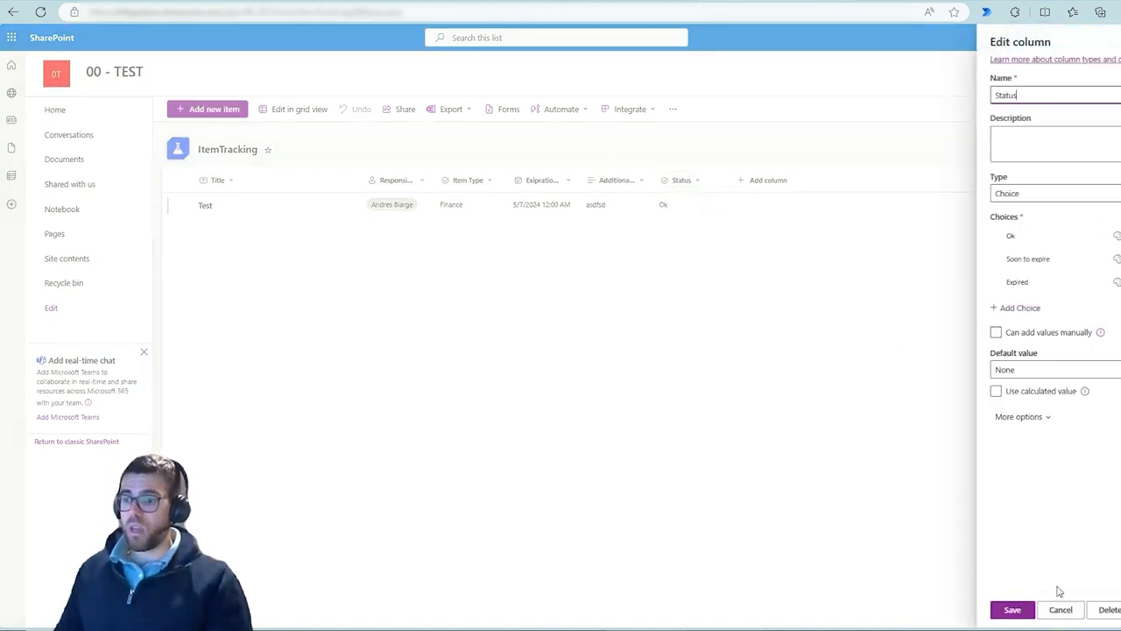
pyautogui.click(1109, 613)
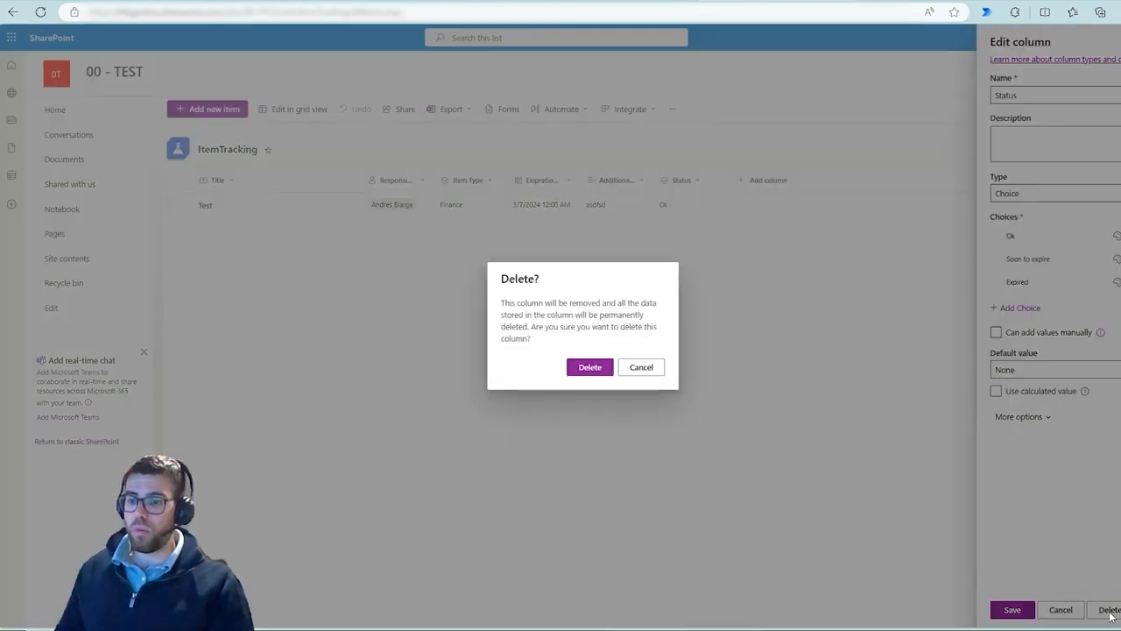
pyautogui.click(596, 371)
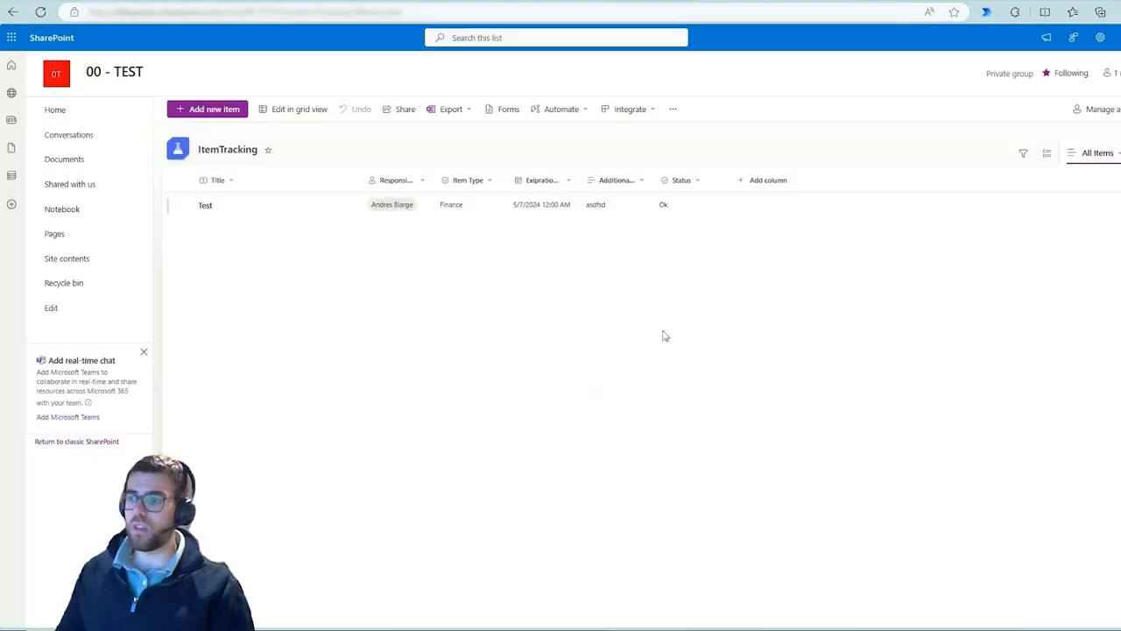
# Start a new Choice column in the TEST list named Statuss, with Ok as its first choice
pyautogui.click(703, 187)
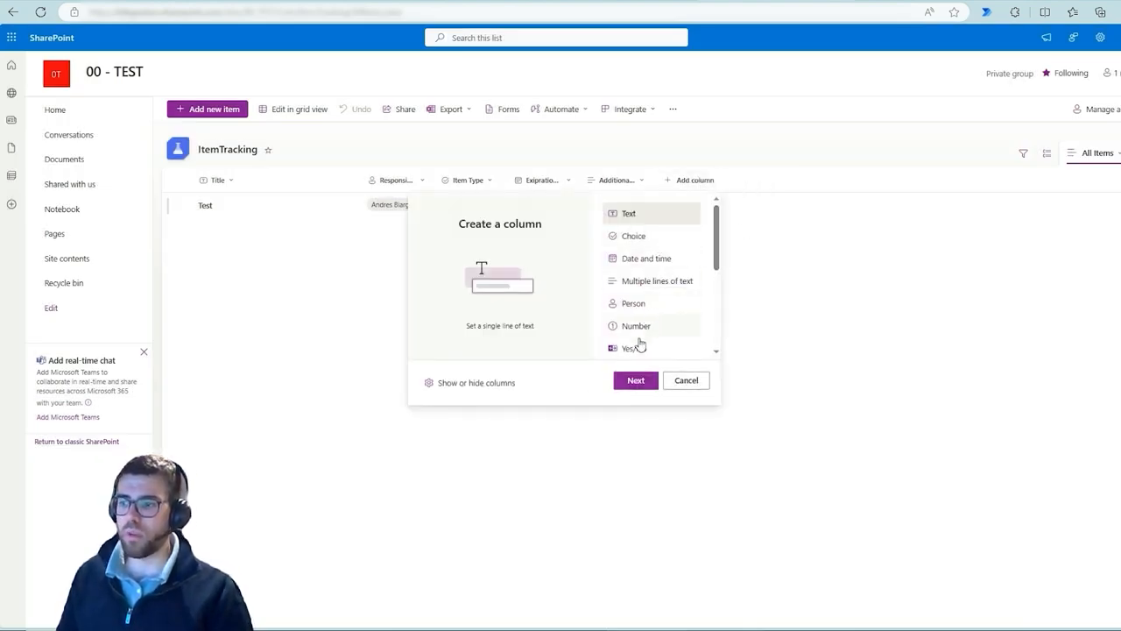
pyautogui.scroll(-1, 659, 307)
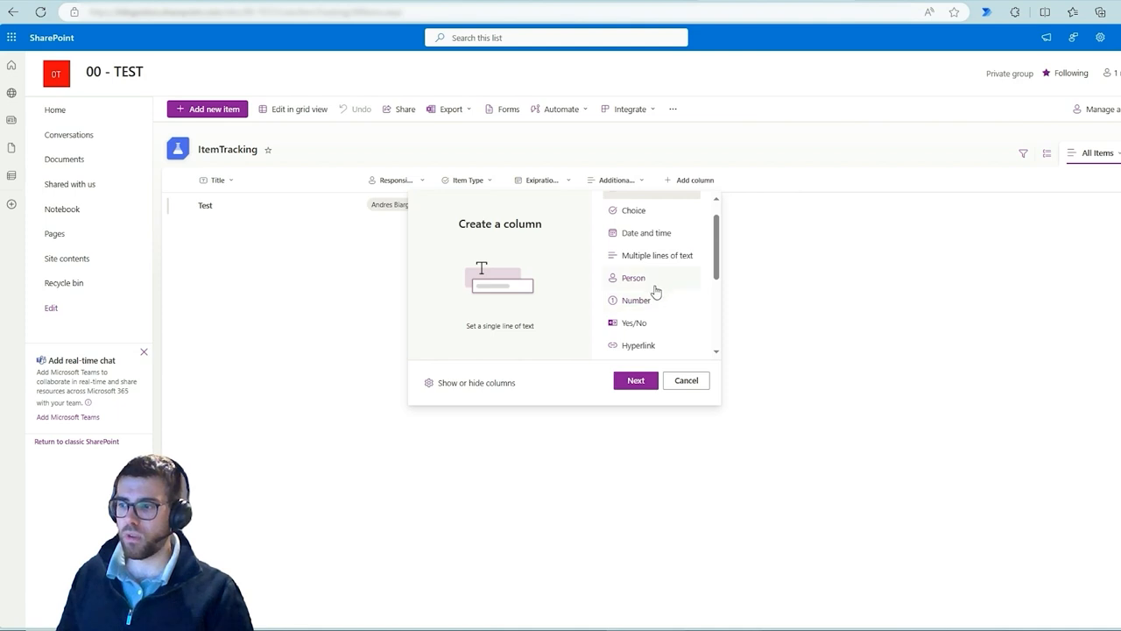
pyautogui.scroll(1, 659, 293)
pyautogui.click(659, 239)
pyautogui.click(636, 379)
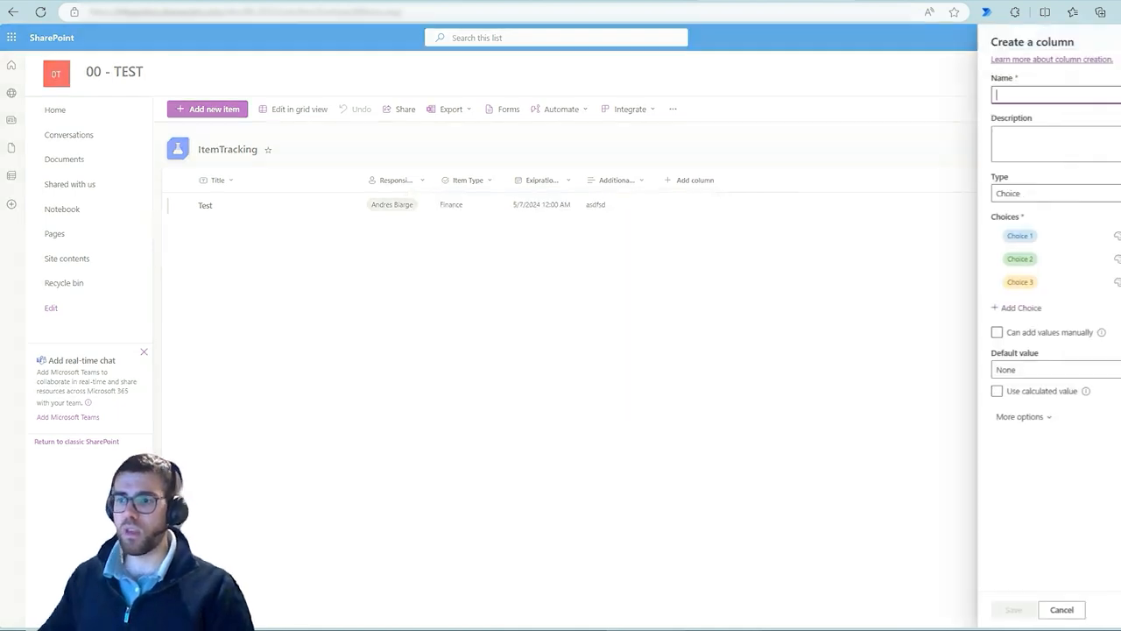
pyautogui.write('Statuss')
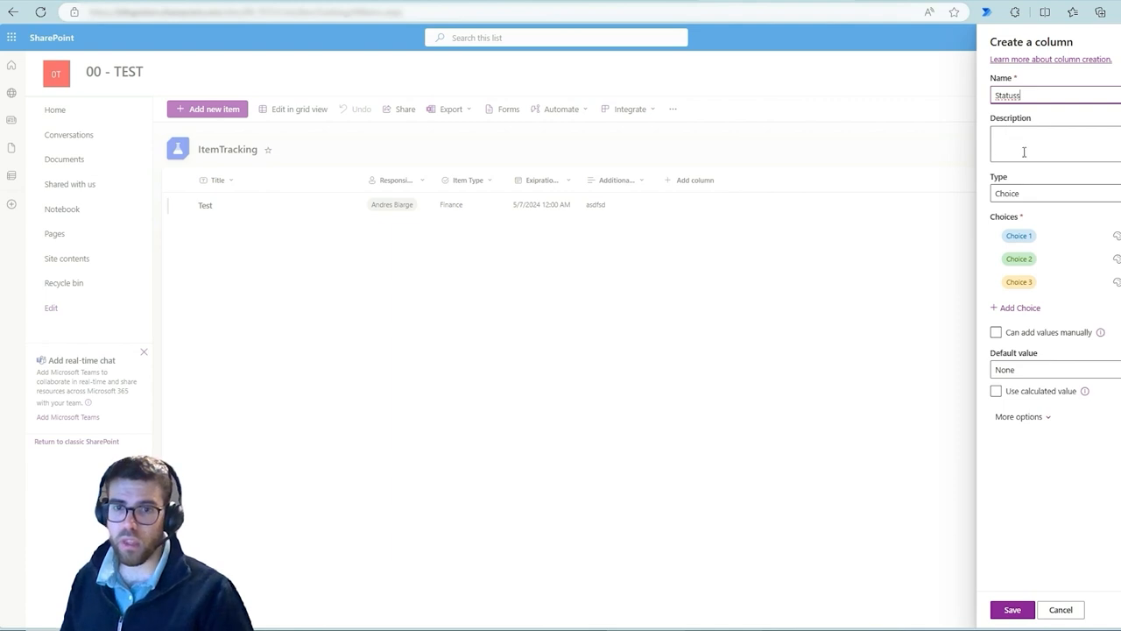
pyautogui.click(1042, 235)
pyautogui.write('Ok')
pyautogui.press('Tab')
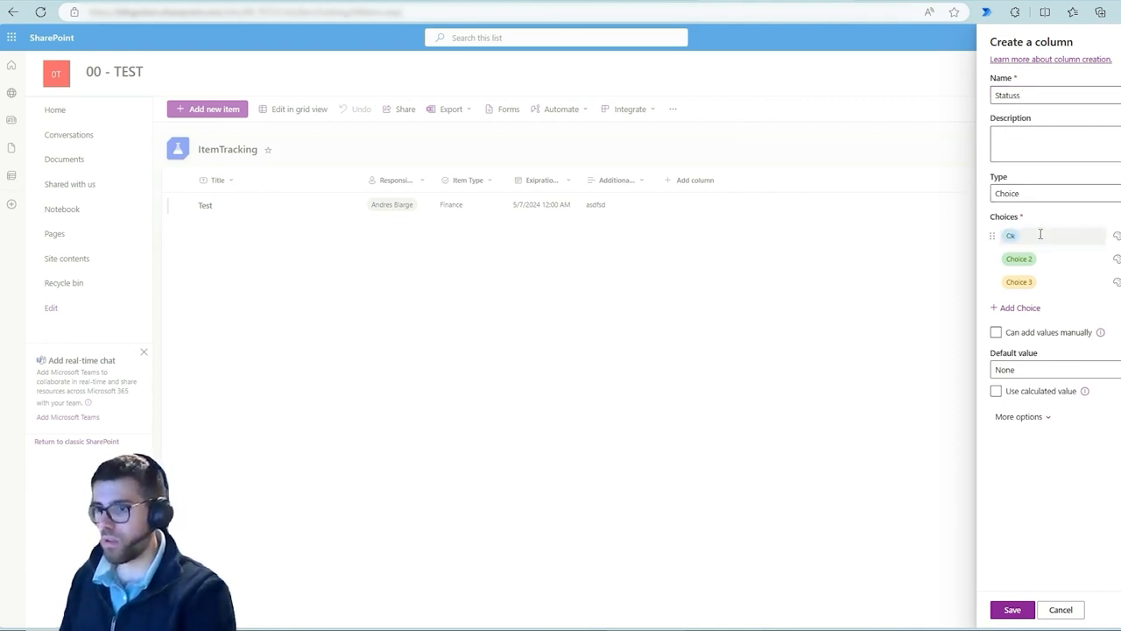
pyautogui.click(1031, 261)
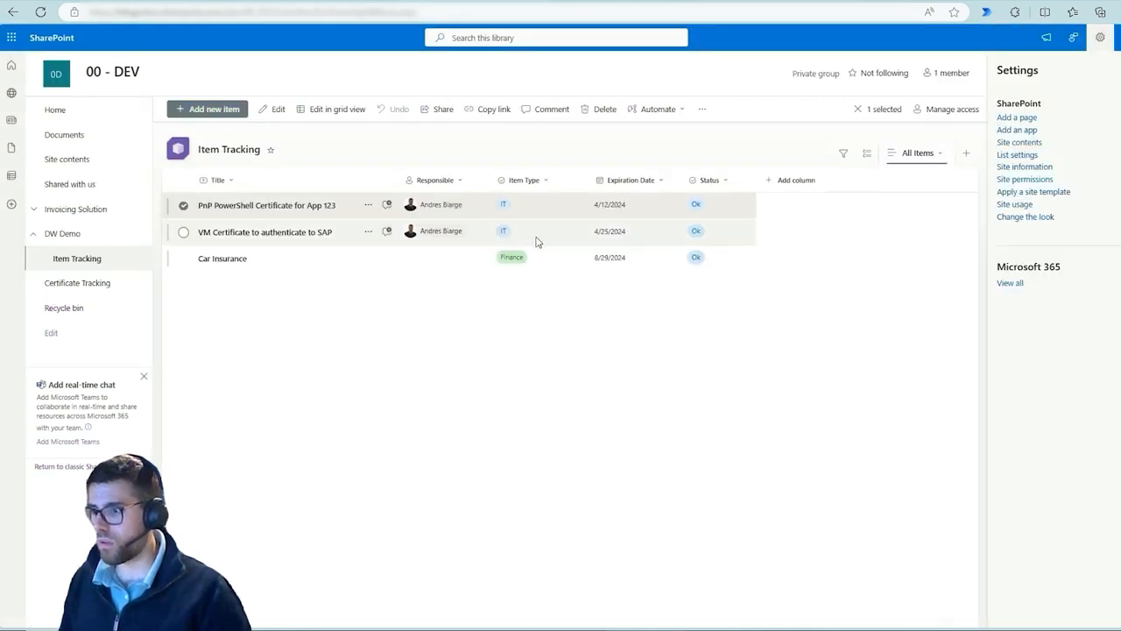
# Examine the Status column's settings in the DEV Item Tracking list
pyautogui.click(710, 179)
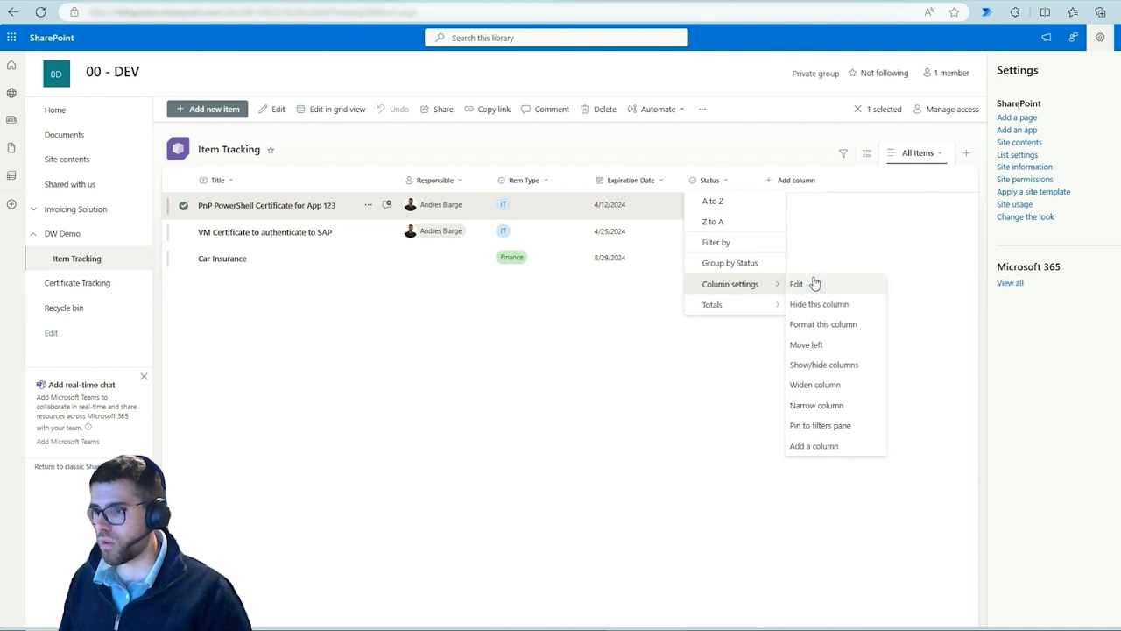
pyautogui.click(910, 318)
pyautogui.click(1036, 259)
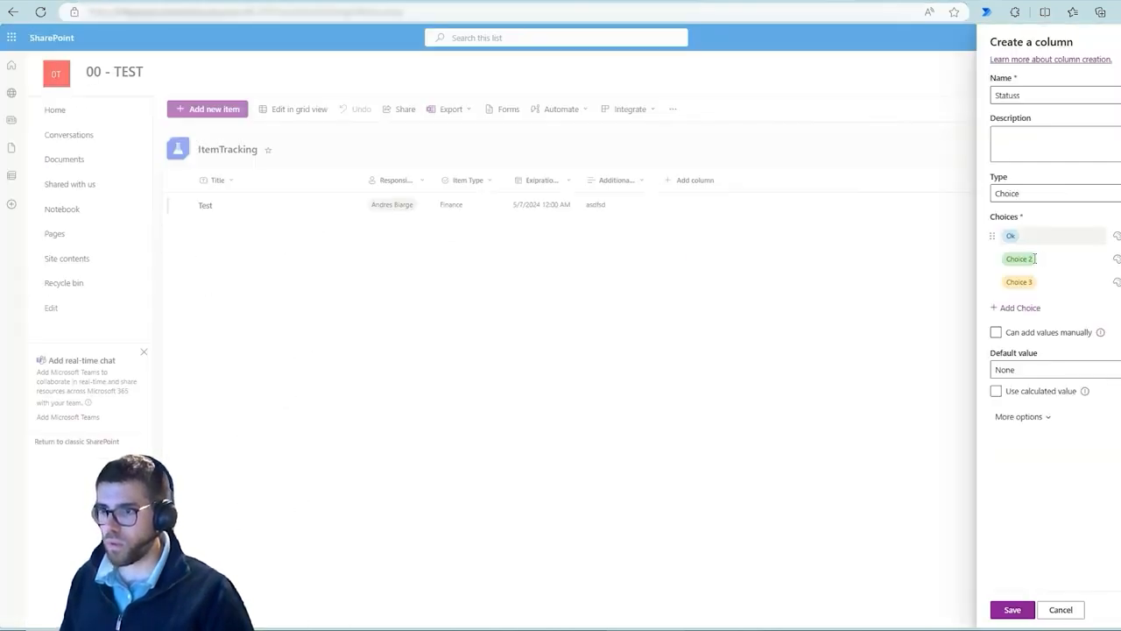
# Set the remaining choices to Soon to expire and Expired and save the Statuss column
pyautogui.click(1035, 260)
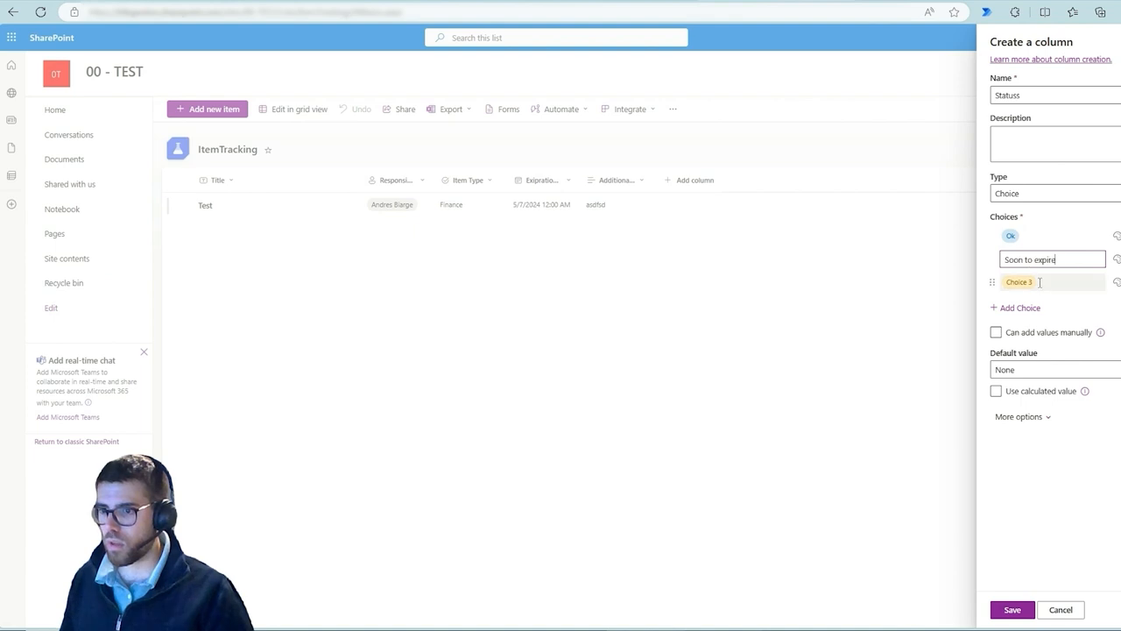
pyautogui.click(1040, 282)
pyautogui.write('Expired')
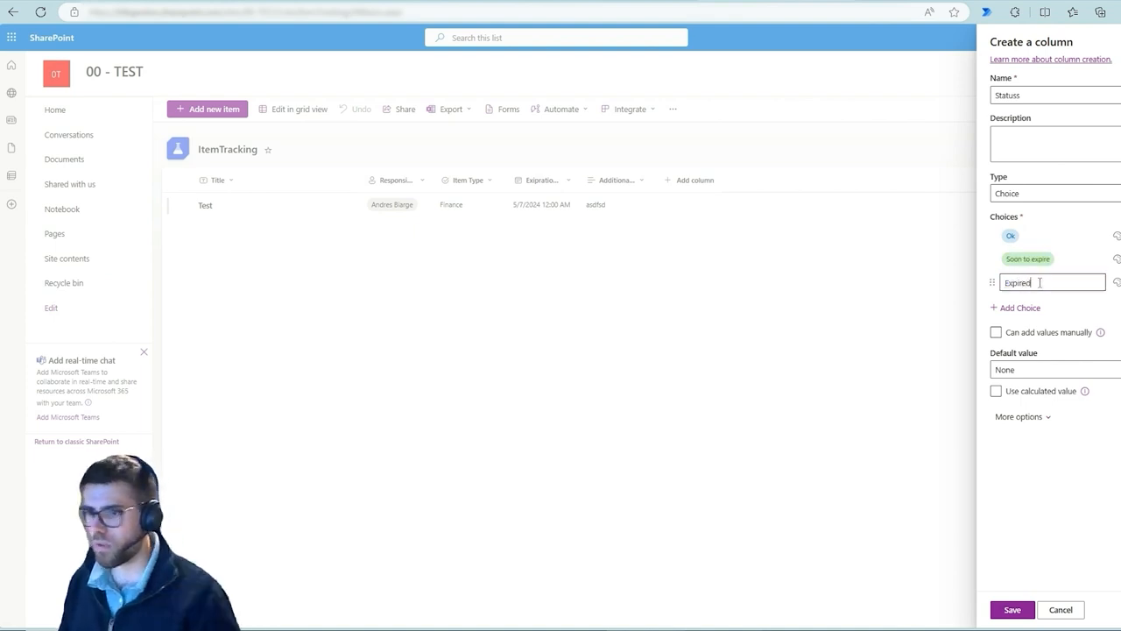
pyautogui.click(1041, 506)
pyautogui.click(1010, 610)
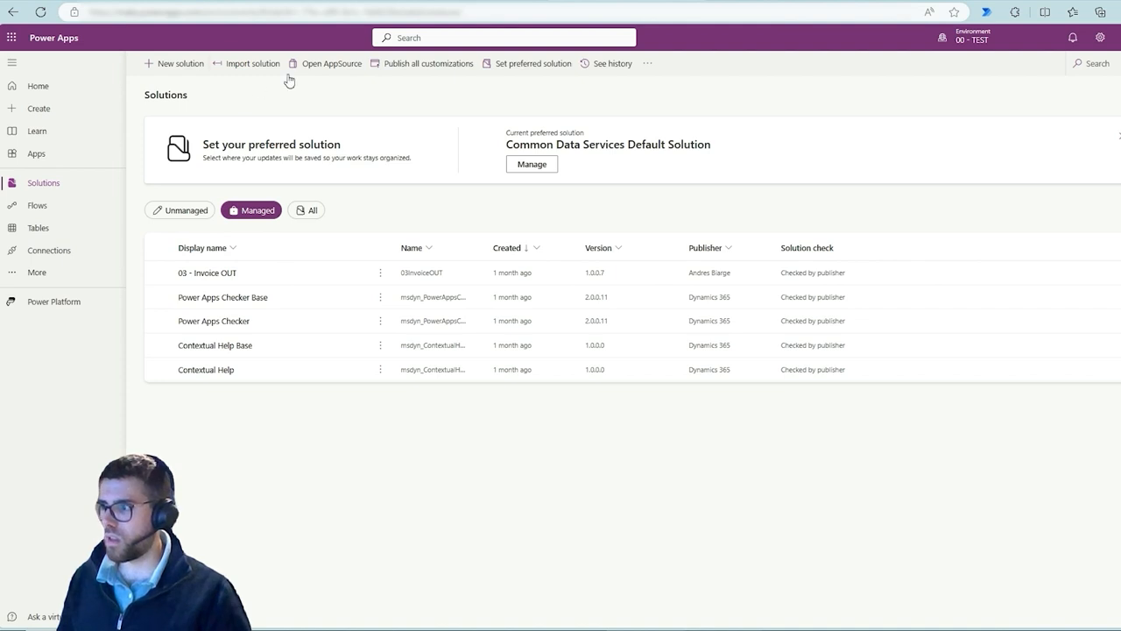
# Import the managed solution file 99SimpleSPOSolution_1_0_0_5_managed.zip into the TEST environment
pyautogui.click(240, 68)
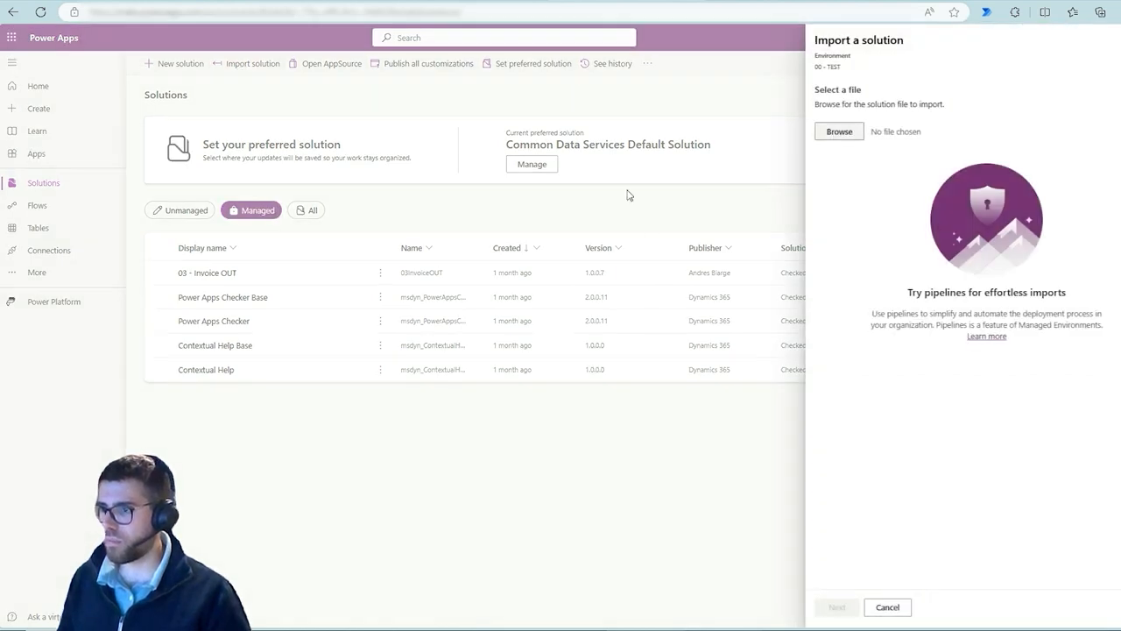
pyautogui.click(839, 132)
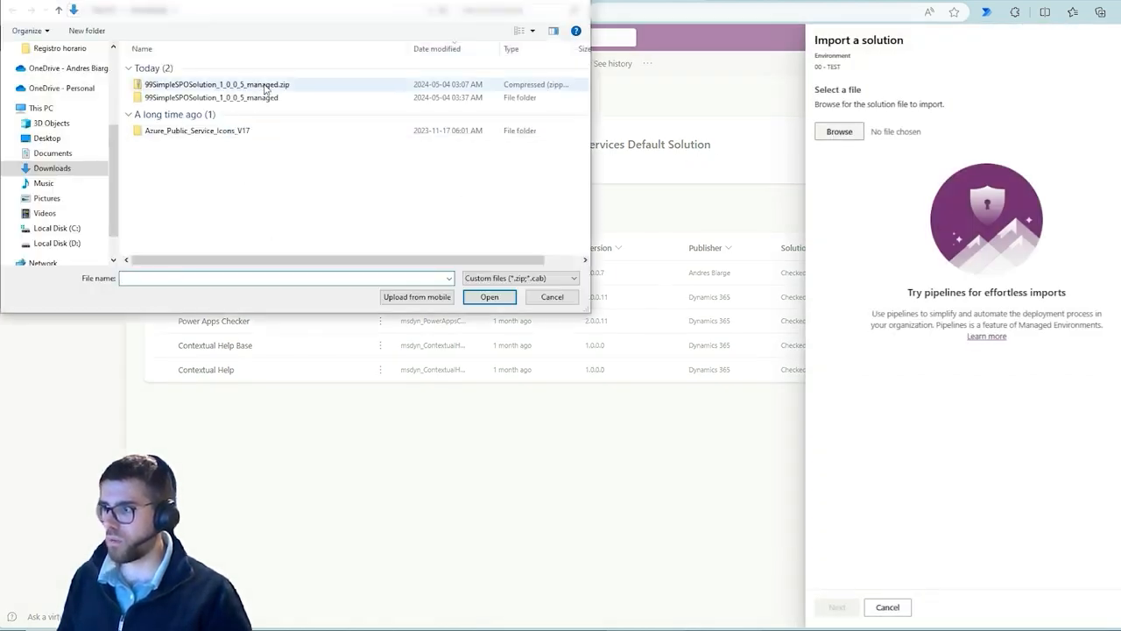
pyautogui.doubleClick(263, 85)
pyautogui.click(830, 606)
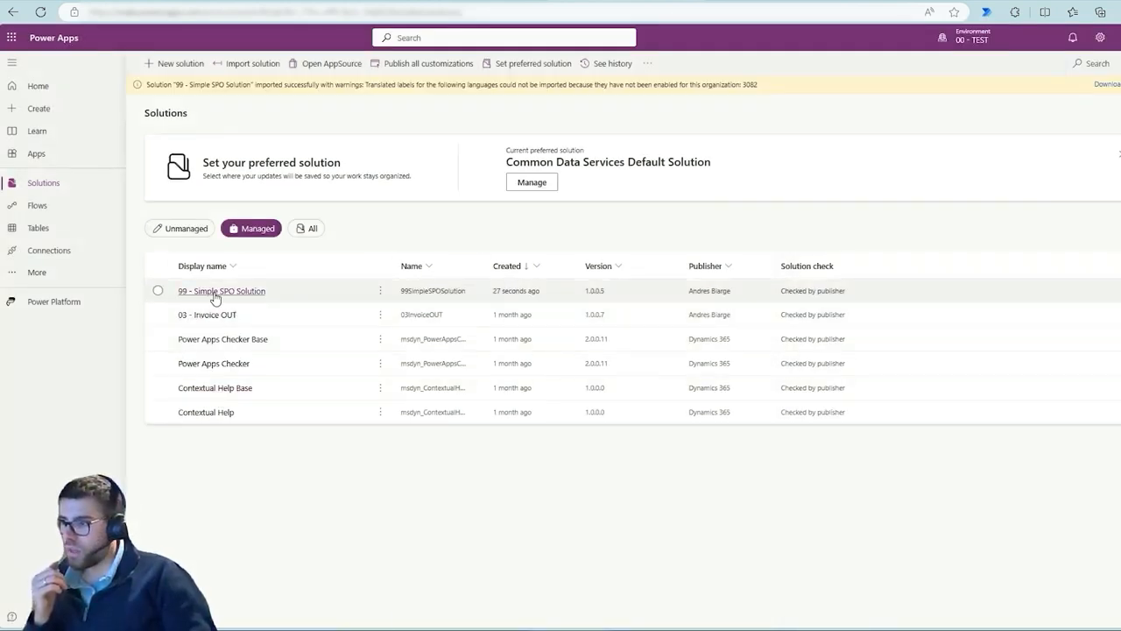
# Open the details page of the reimported solution's Notify of renewal date < 10 days cloud flow
pyautogui.click(216, 296)
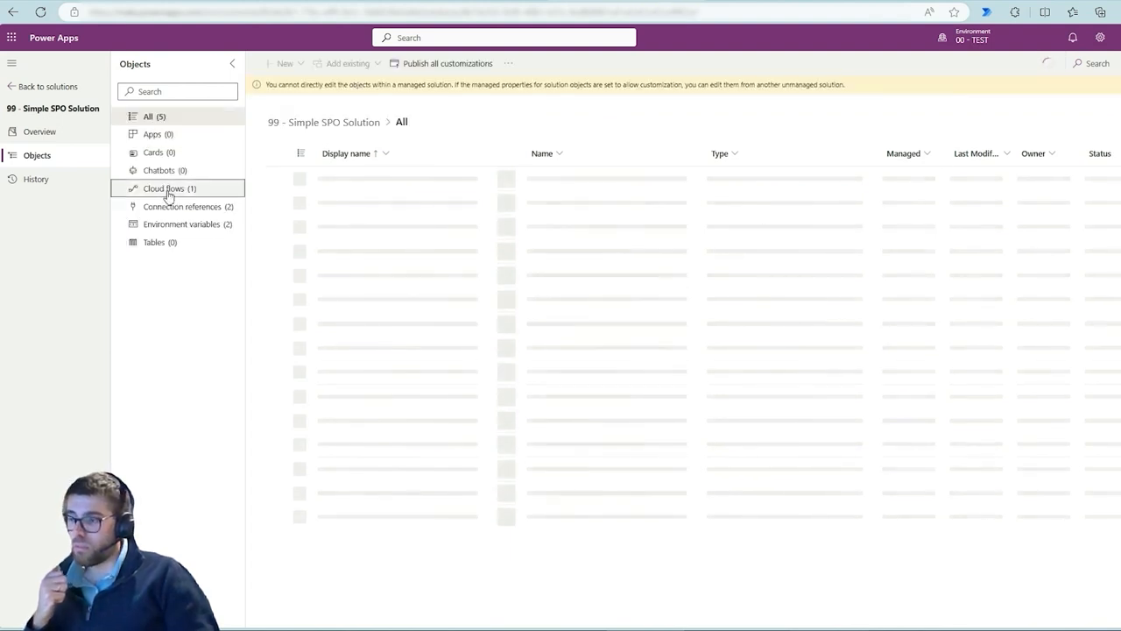
pyautogui.click(167, 191)
pyautogui.click(454, 174)
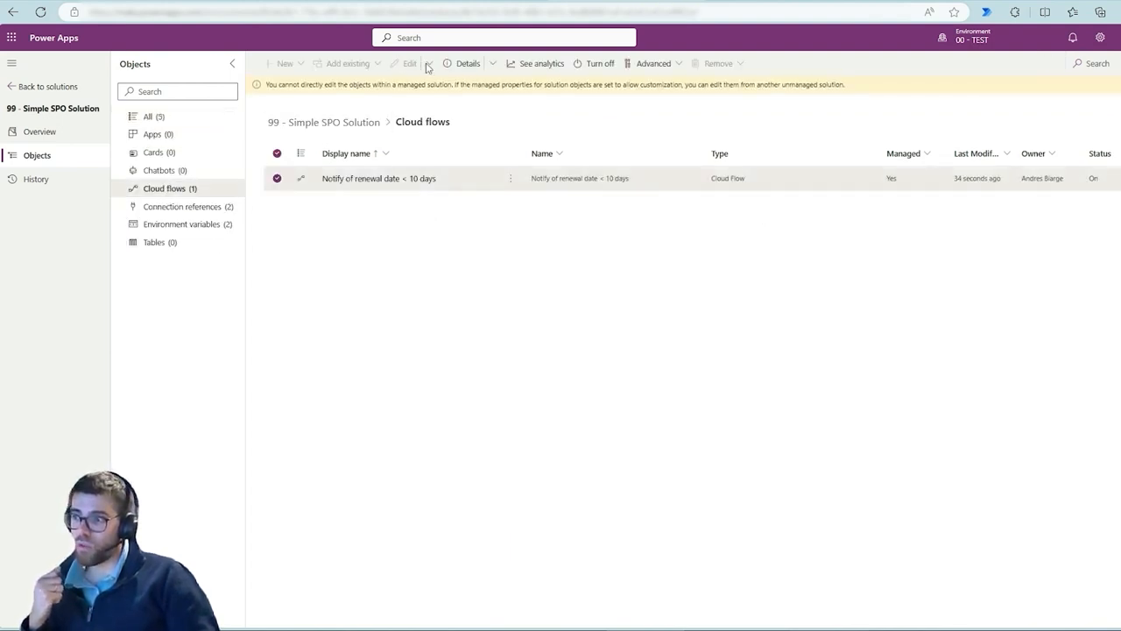
pyautogui.click(492, 64)
pyautogui.click(489, 105)
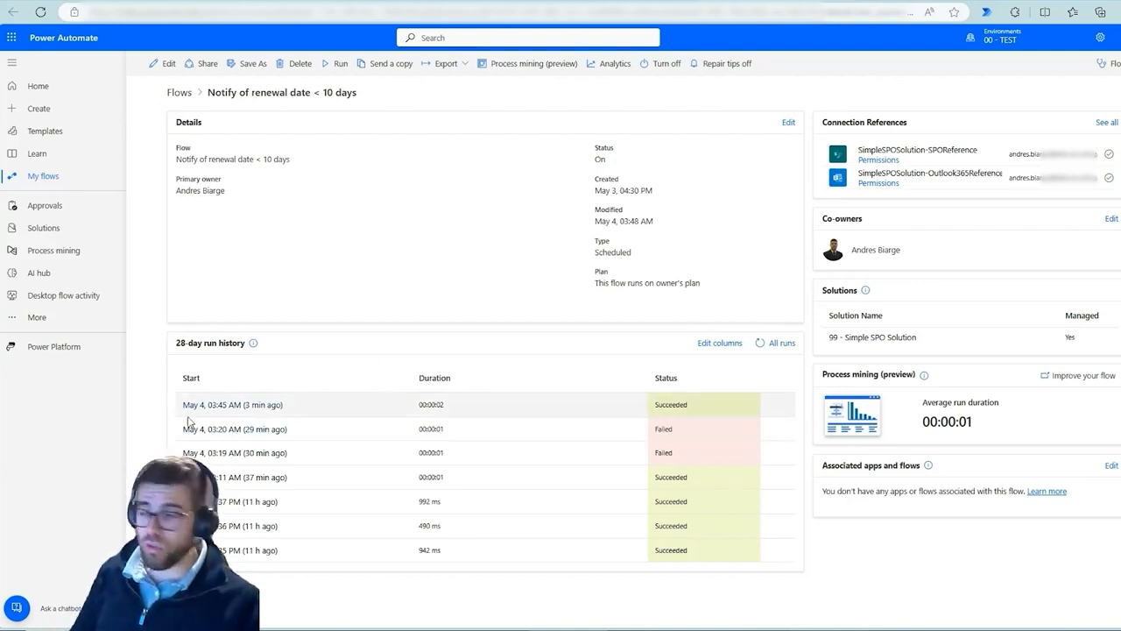
pyautogui.moveTo(158, 392); pyautogui.dragTo(754, 558)
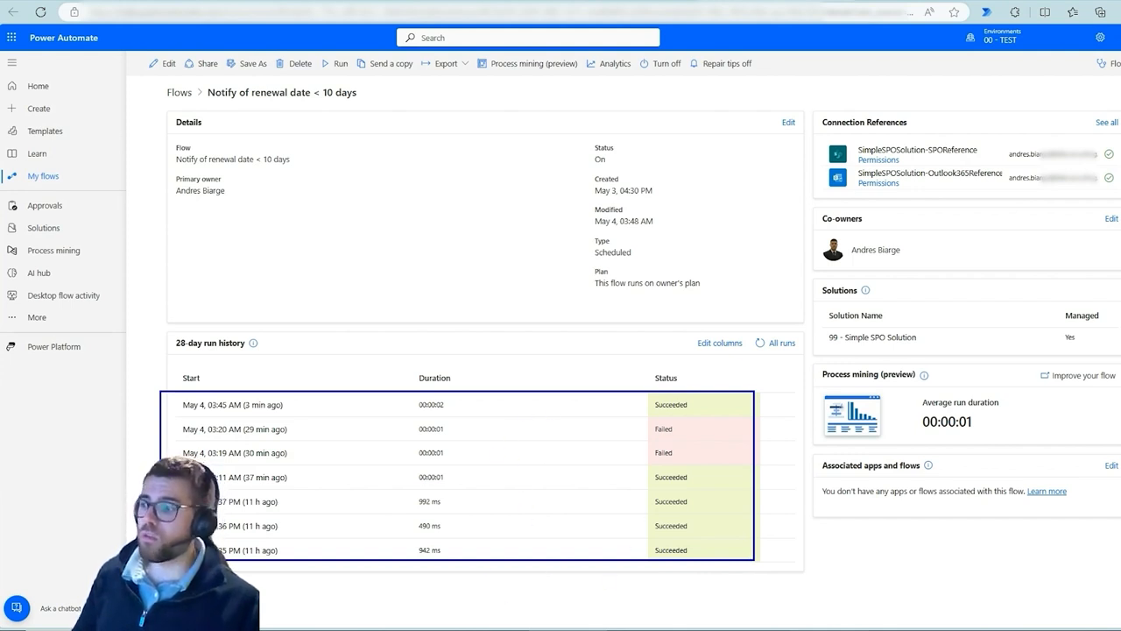
pyautogui.moveTo(665, 421)
pyautogui.mouseDown()
pyautogui.moveTo(701, 457)
pyautogui.moveTo(660, 423)
pyautogui.mouseUp()
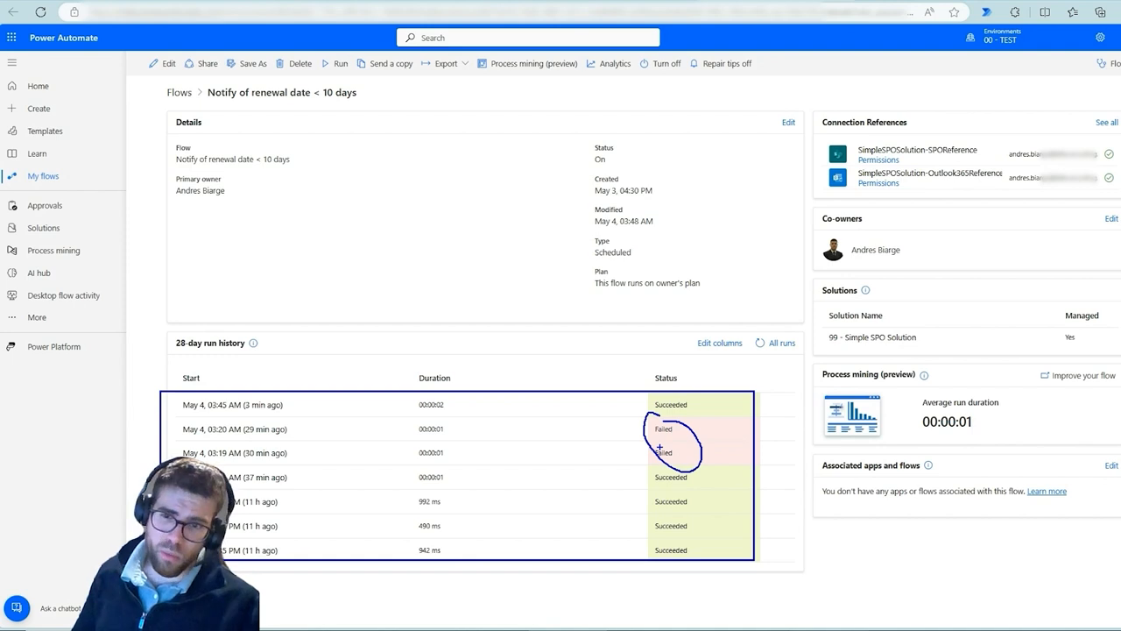
pyautogui.press('Escape')
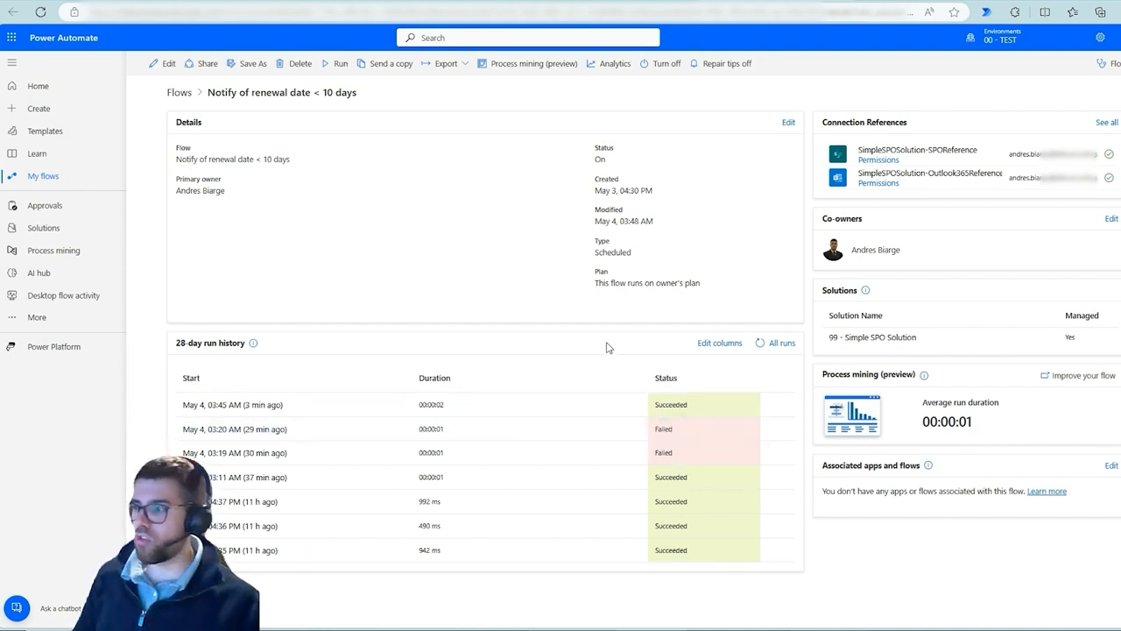
# Run the Notify of renewal date < 10 days flow manually and refresh its run history
pyautogui.click(331, 67)
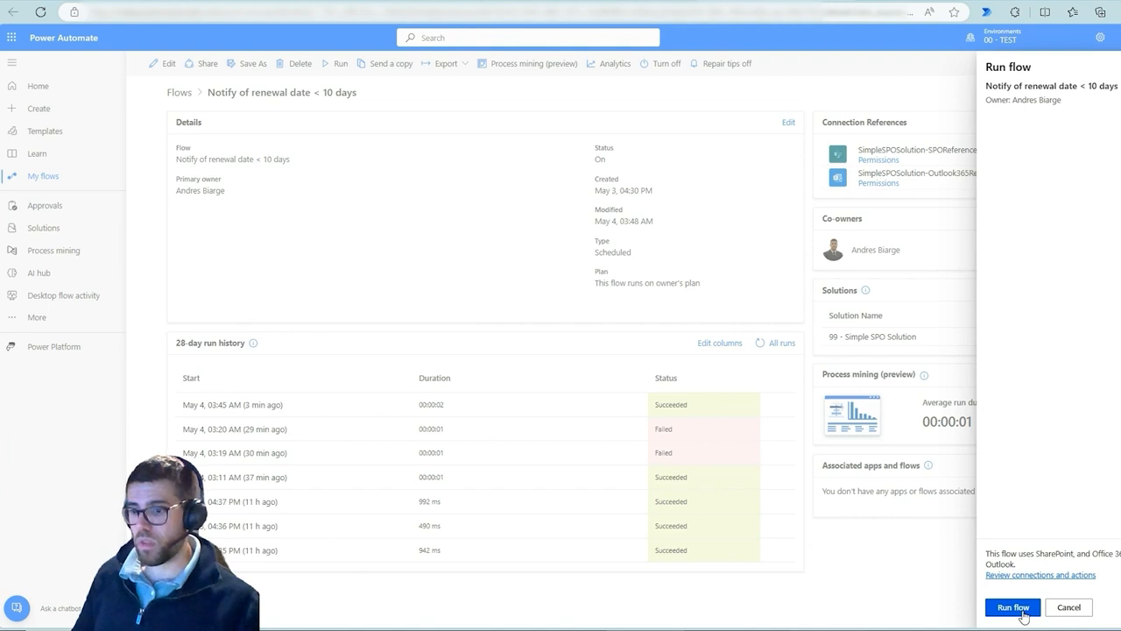
pyautogui.click(1016, 608)
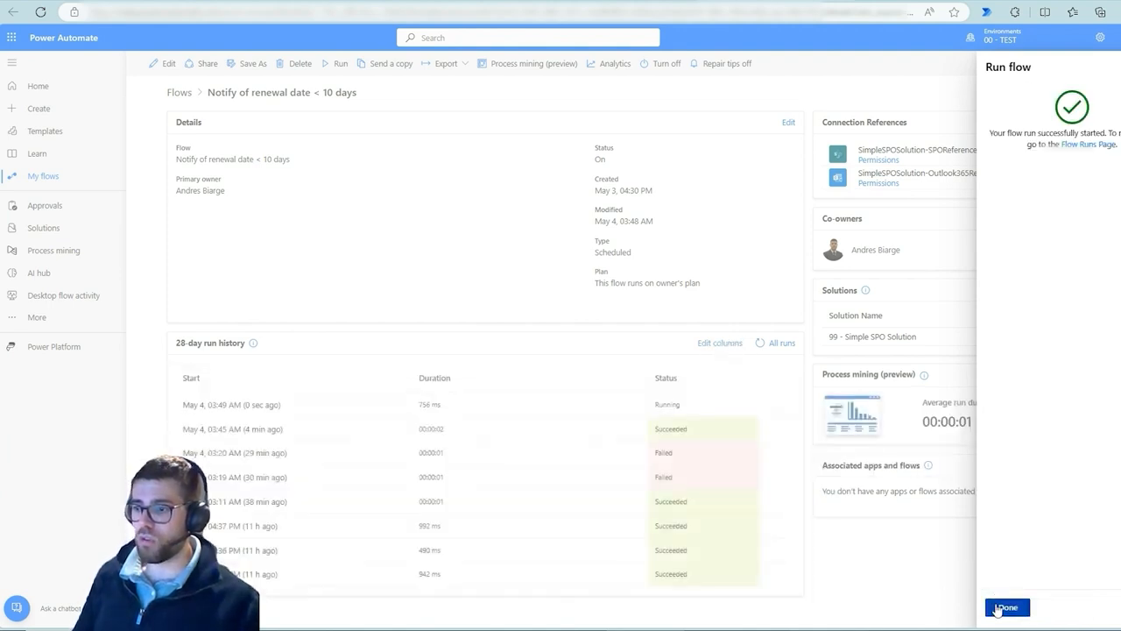
pyautogui.click(1000, 608)
pyautogui.click(760, 342)
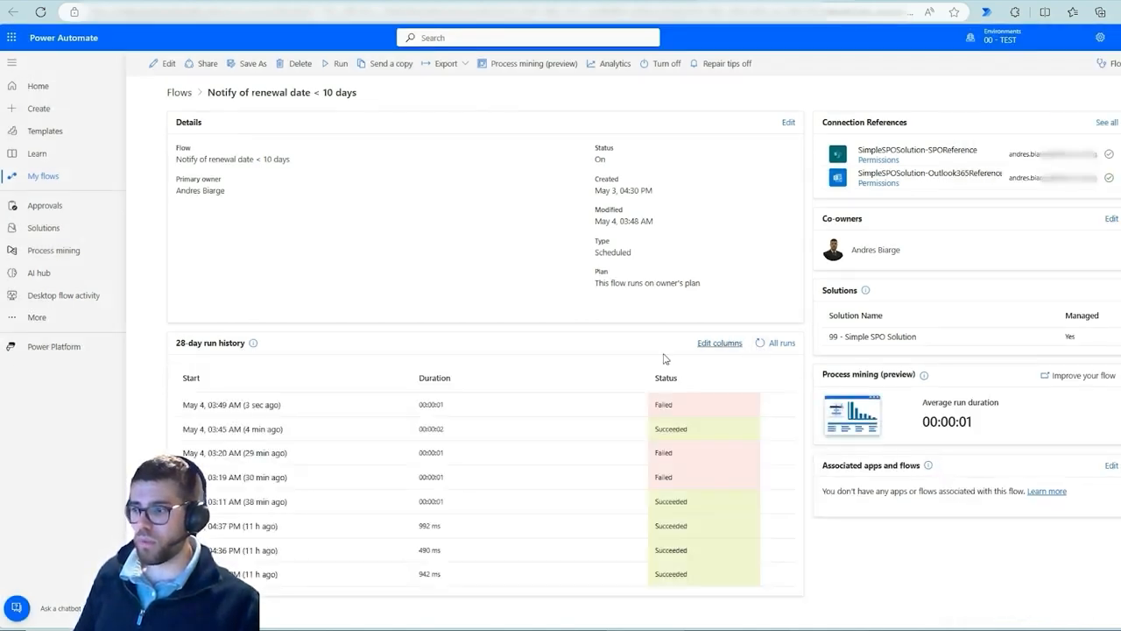
# Open the latest flow run and examine the error details of the failed Condition action
pyautogui.click(233, 406)
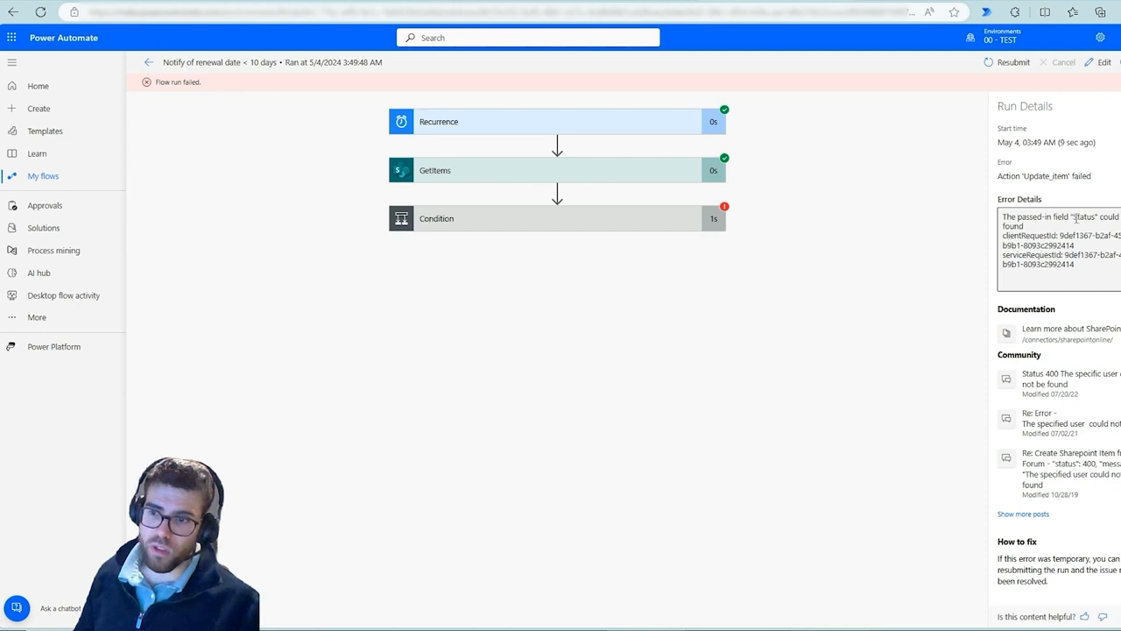
pyautogui.moveTo(1047, 218); pyautogui.dragTo(1023, 226)
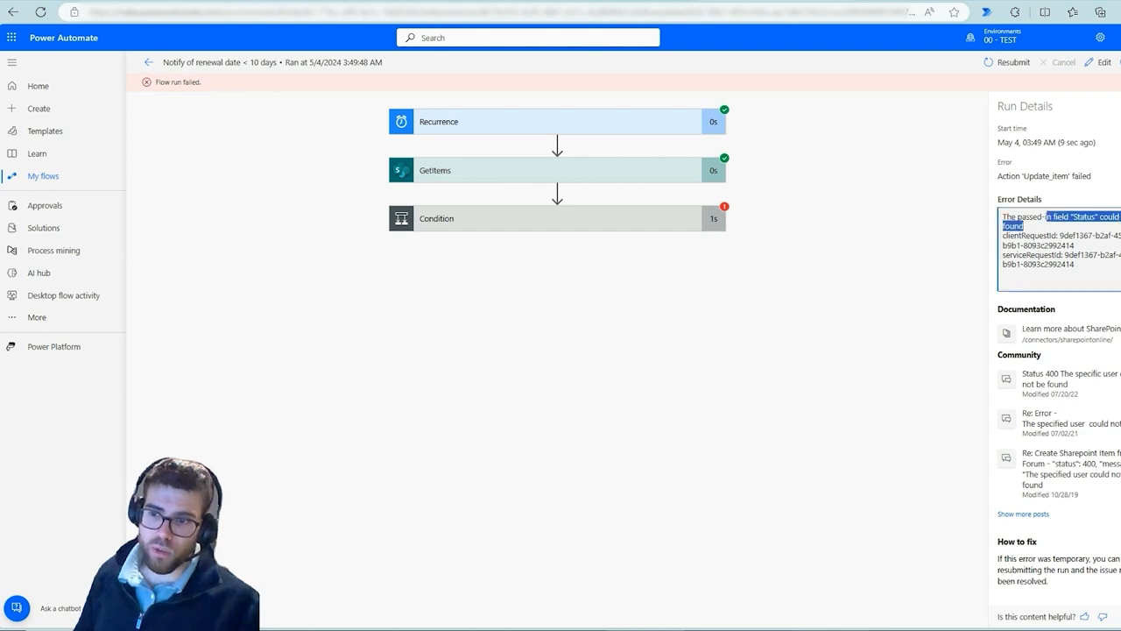
pyautogui.click(849, 348)
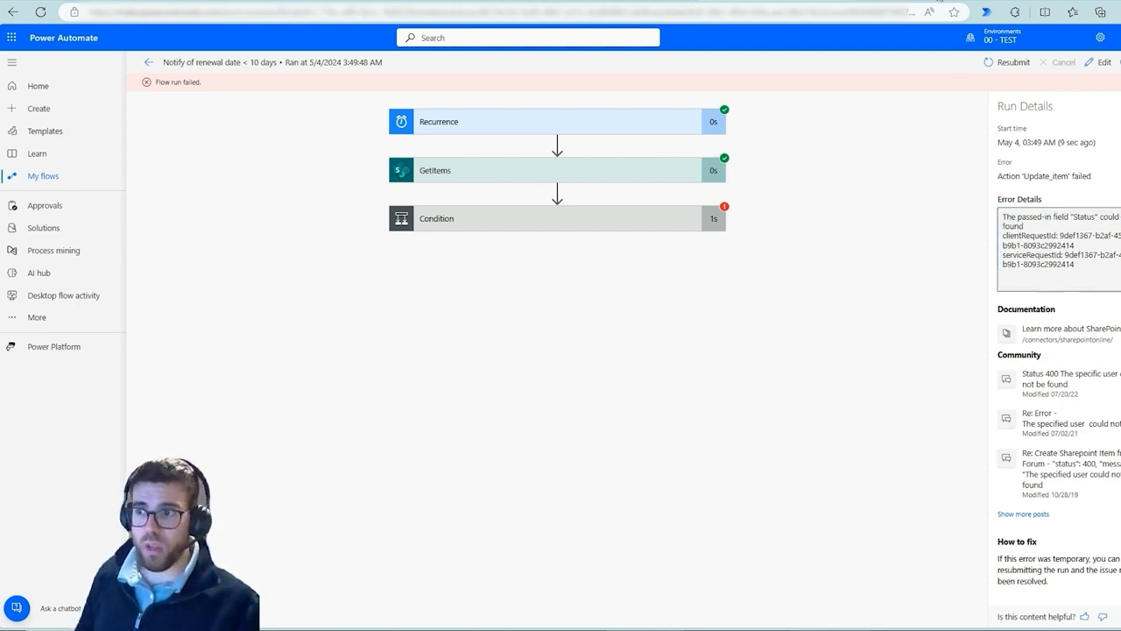
# Rename the ItemTracking list's Statuss column to Status
pyautogui.click(939, 1)
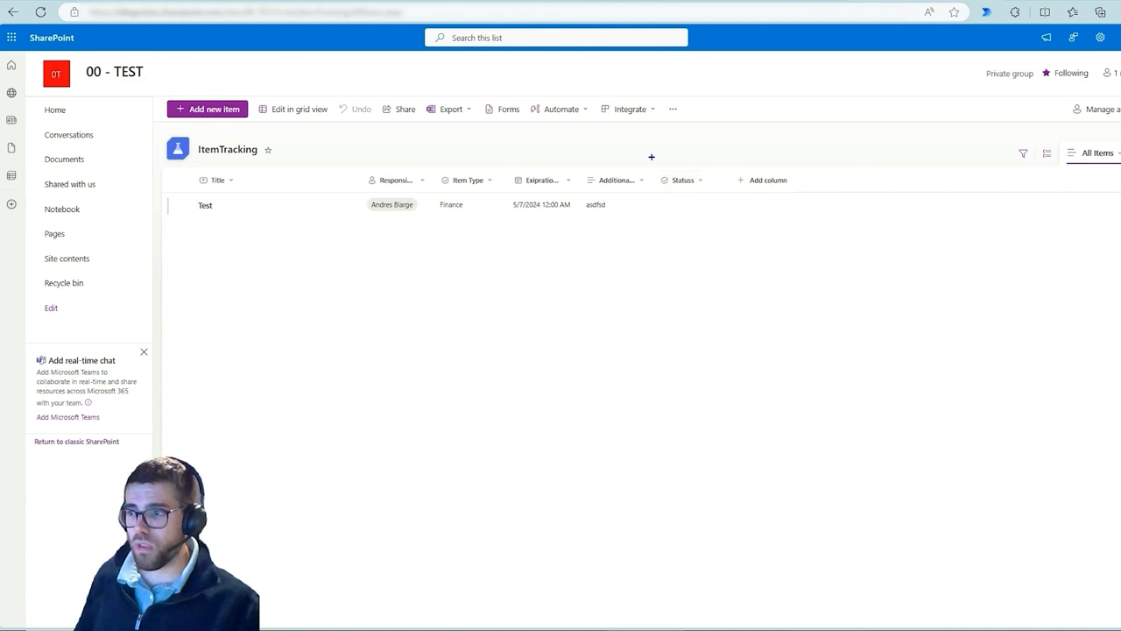
pyautogui.moveTo(651, 157); pyautogui.dragTo(718, 214)
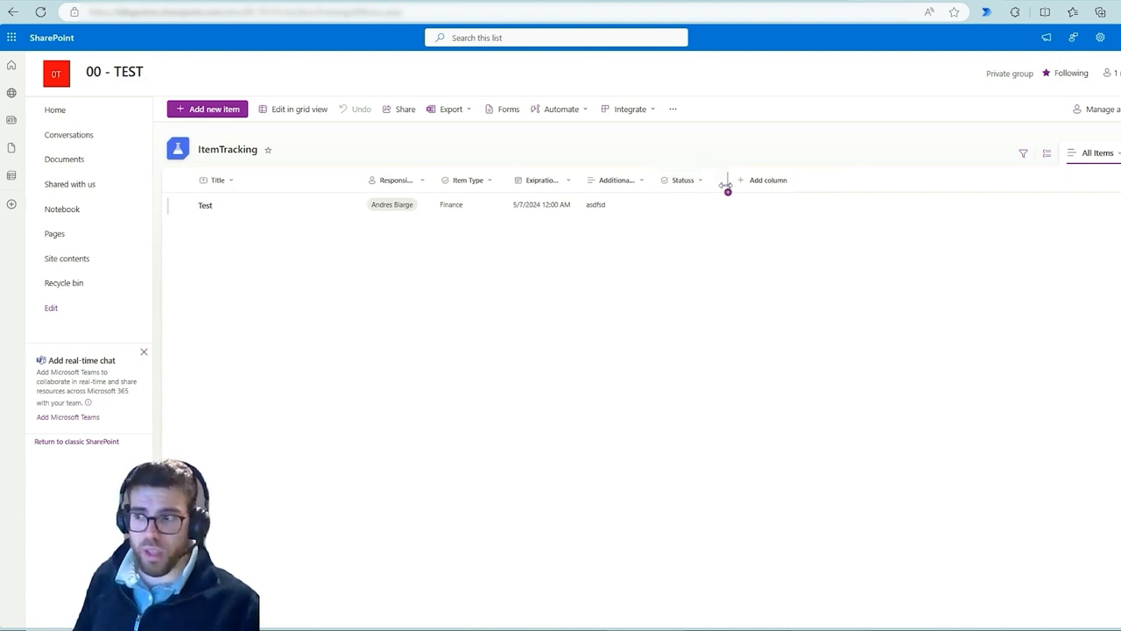
pyautogui.click(699, 184)
pyautogui.moveTo(706, 287)
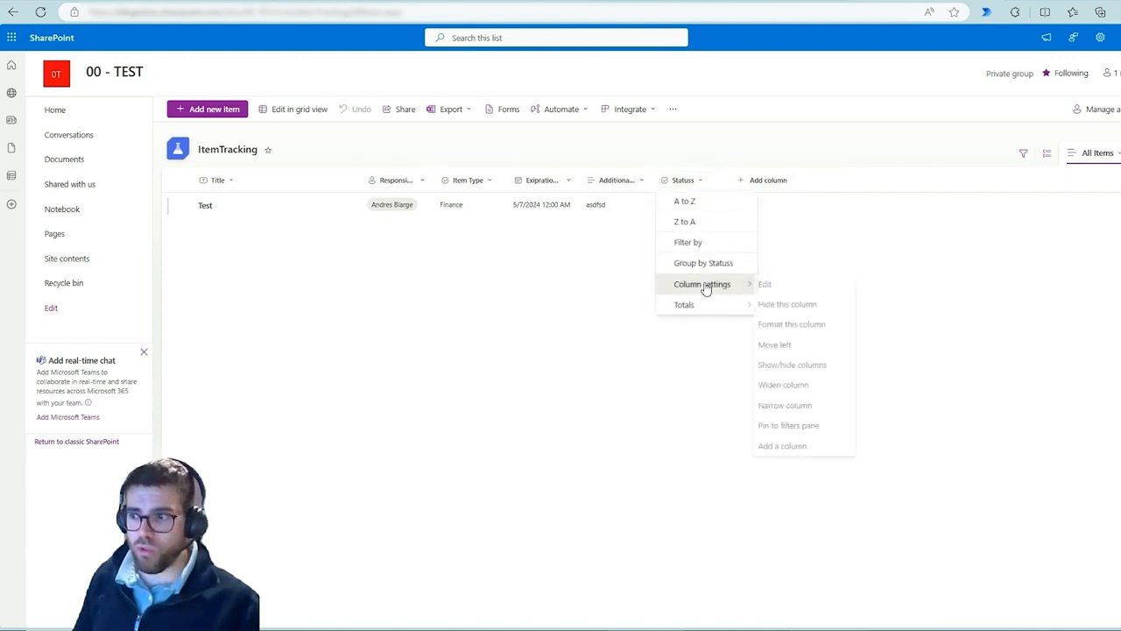
pyautogui.click(788, 286)
pyautogui.click(1034, 99)
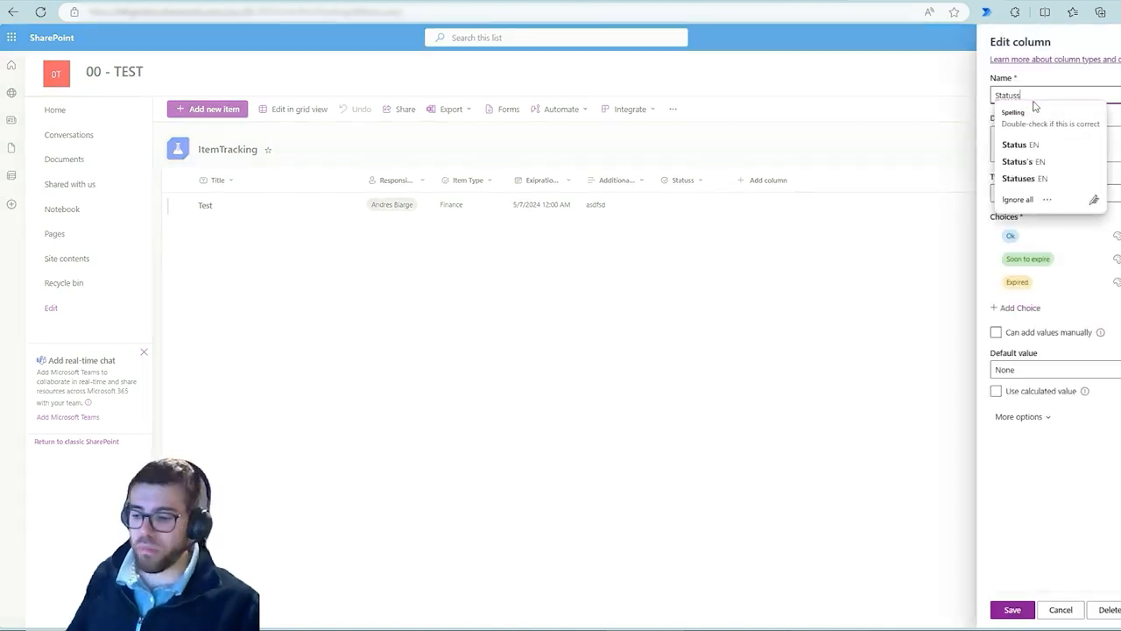
pyautogui.press('BackSpace')
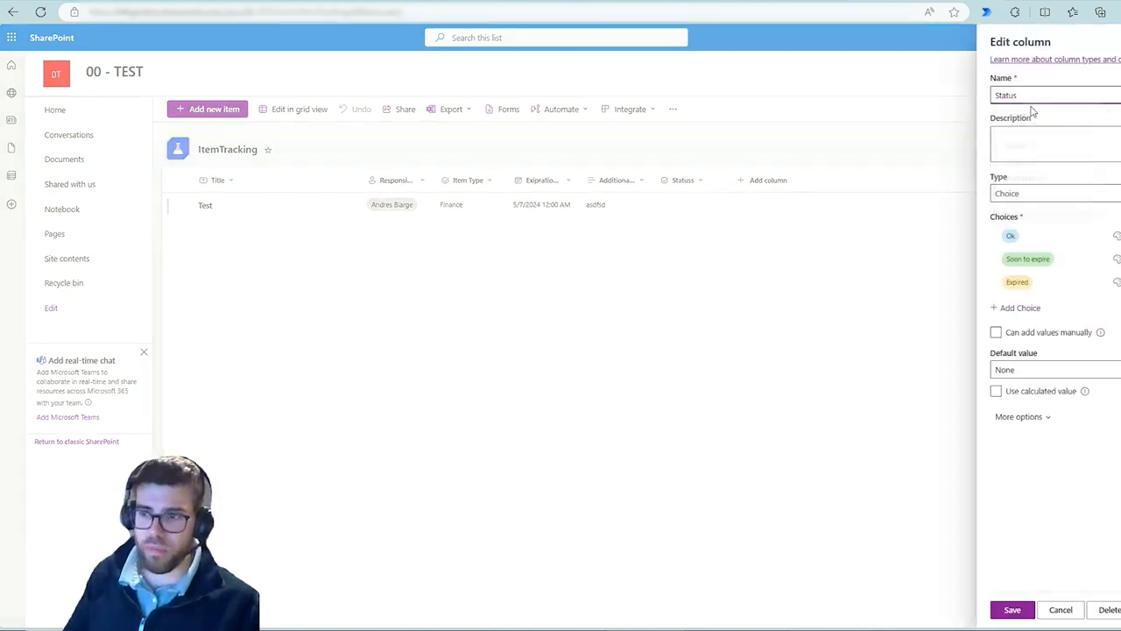
pyautogui.click(1012, 611)
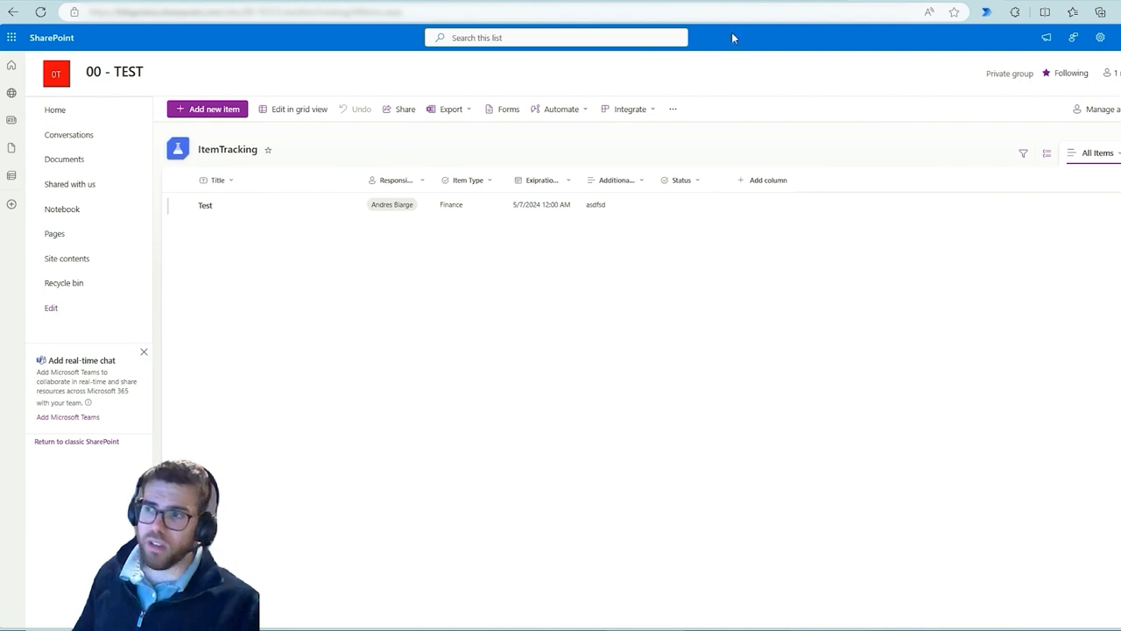
# Return to the Notify of renewal date < 10 days flow, refresh its run history and open the latest run
pyautogui.click(774, 3)
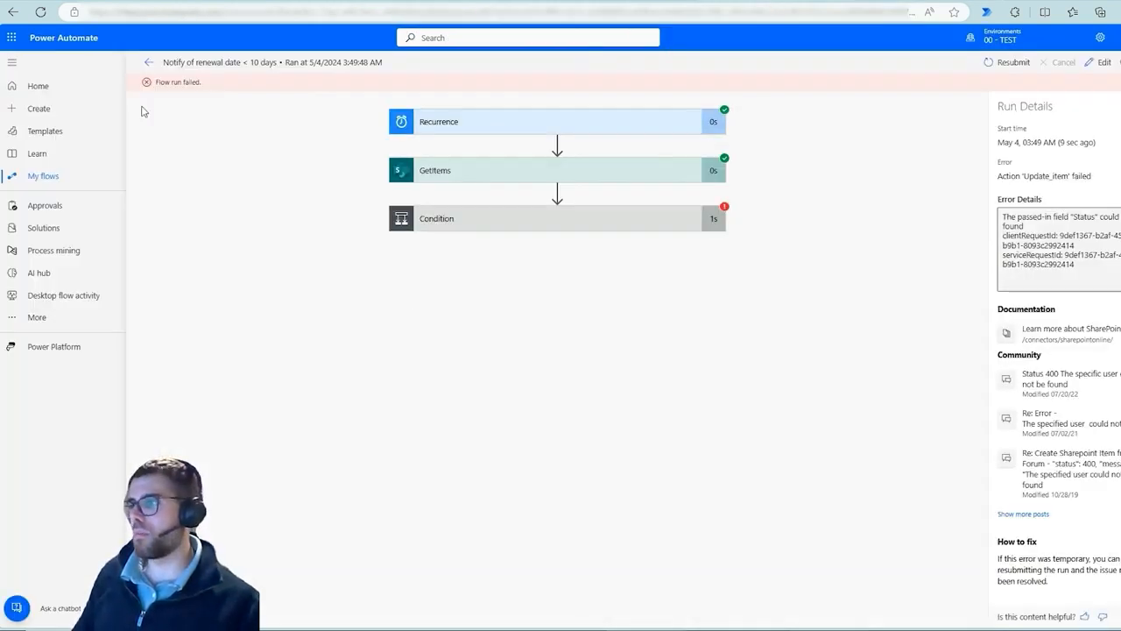
pyautogui.click(149, 63)
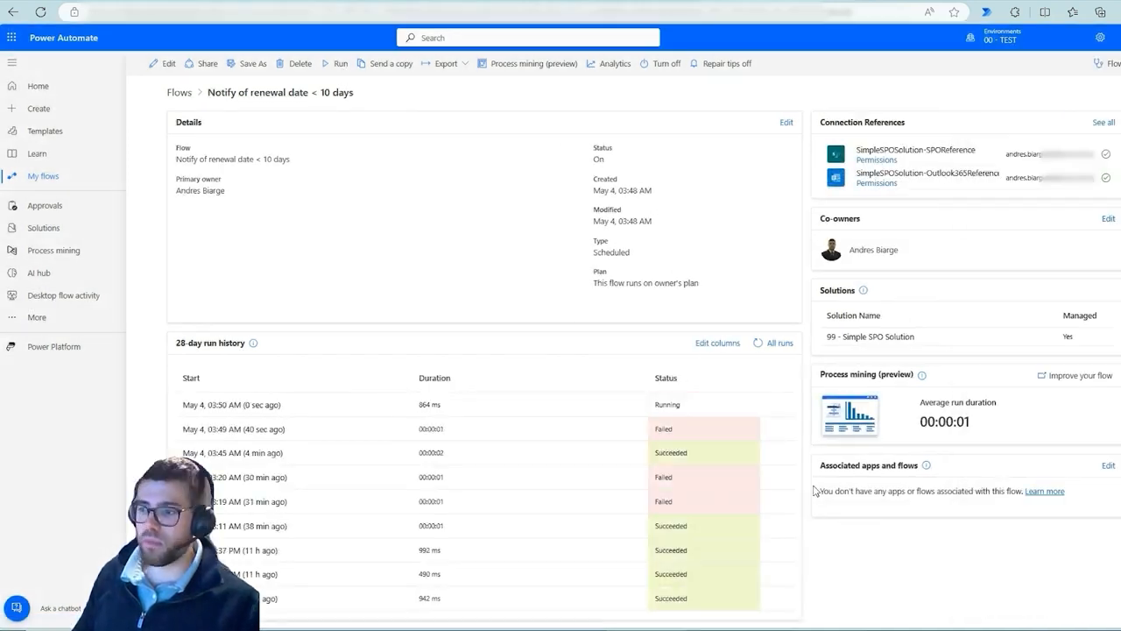
pyautogui.click(757, 344)
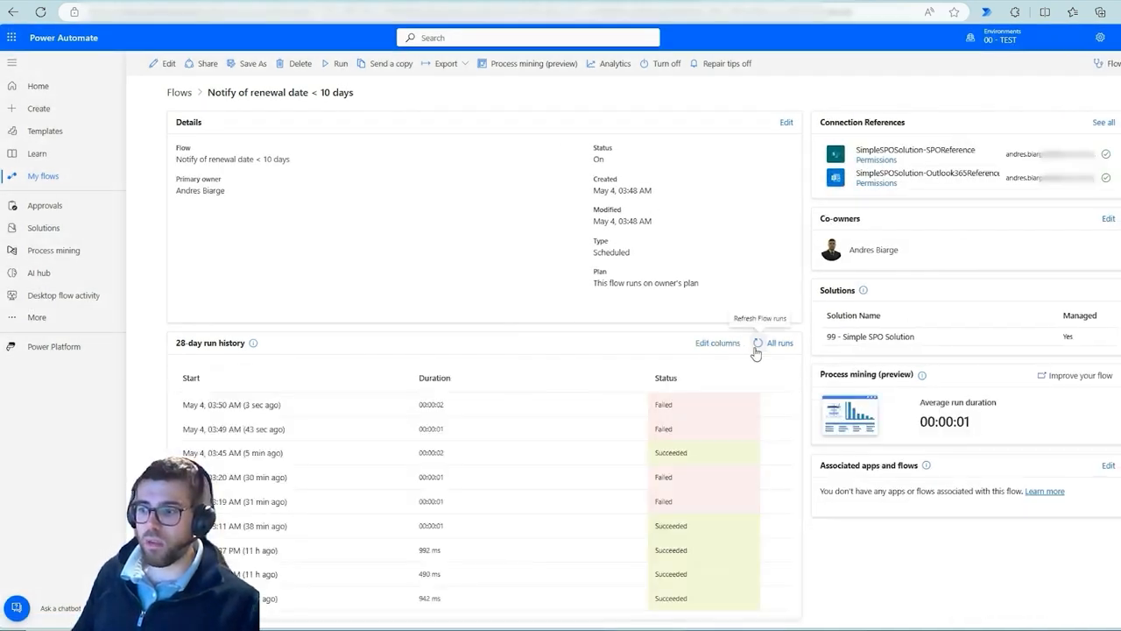
pyautogui.click(272, 409)
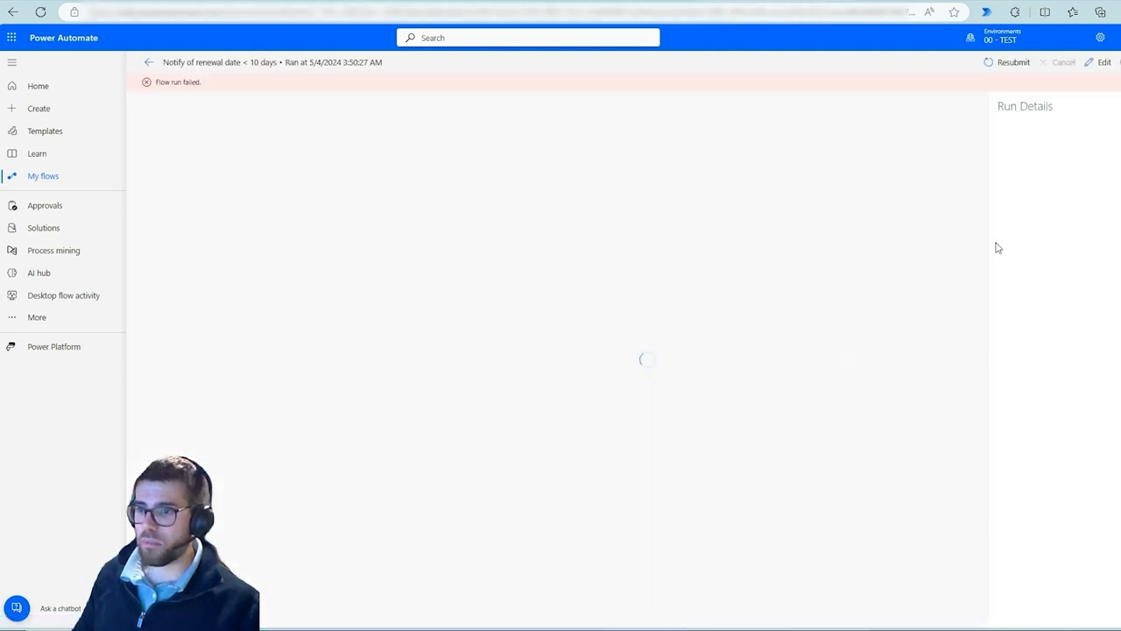
# Open the ItemTracking list settings and the Status column's settings page
pyautogui.click(879, 1)
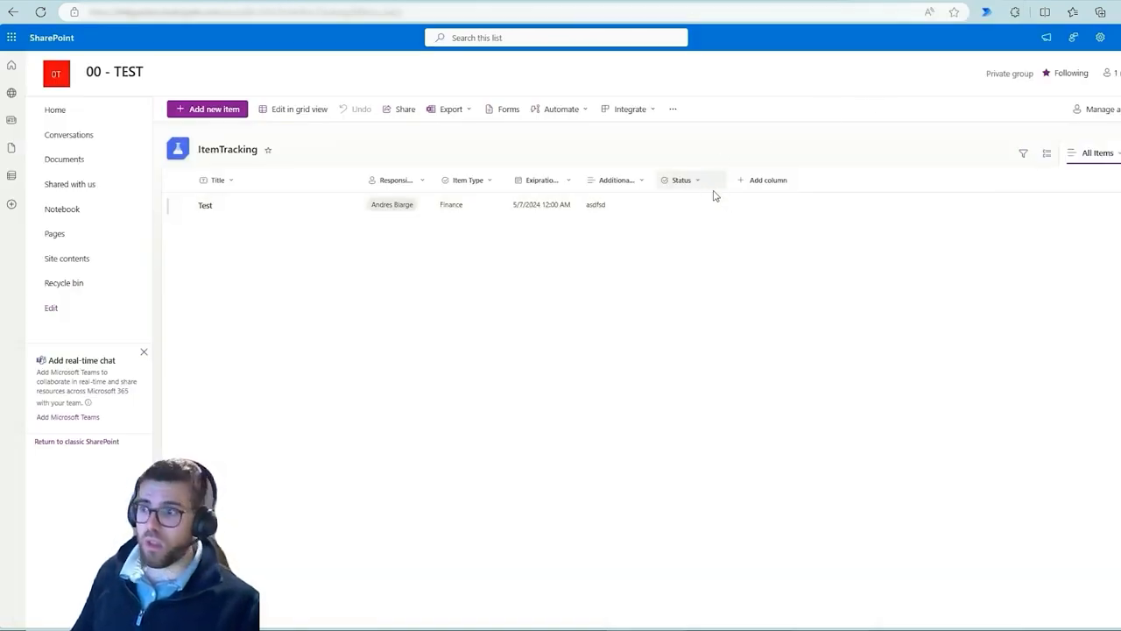
pyautogui.click(1099, 40)
pyautogui.click(1020, 143)
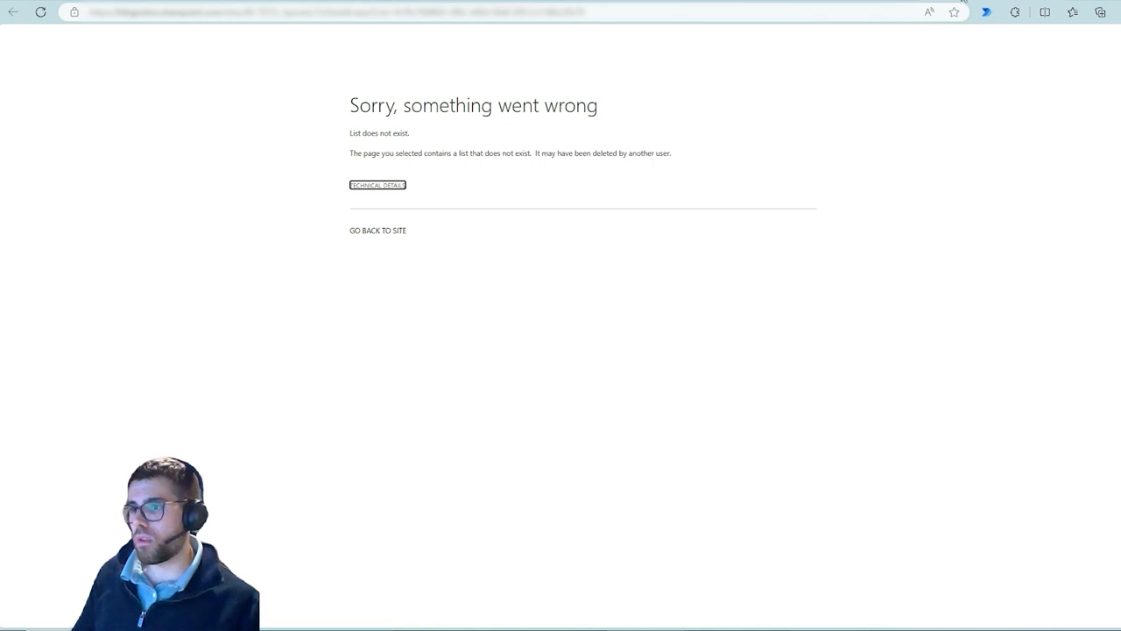
pyautogui.hotkey('alt', 'Left')
pyautogui.press('F5')
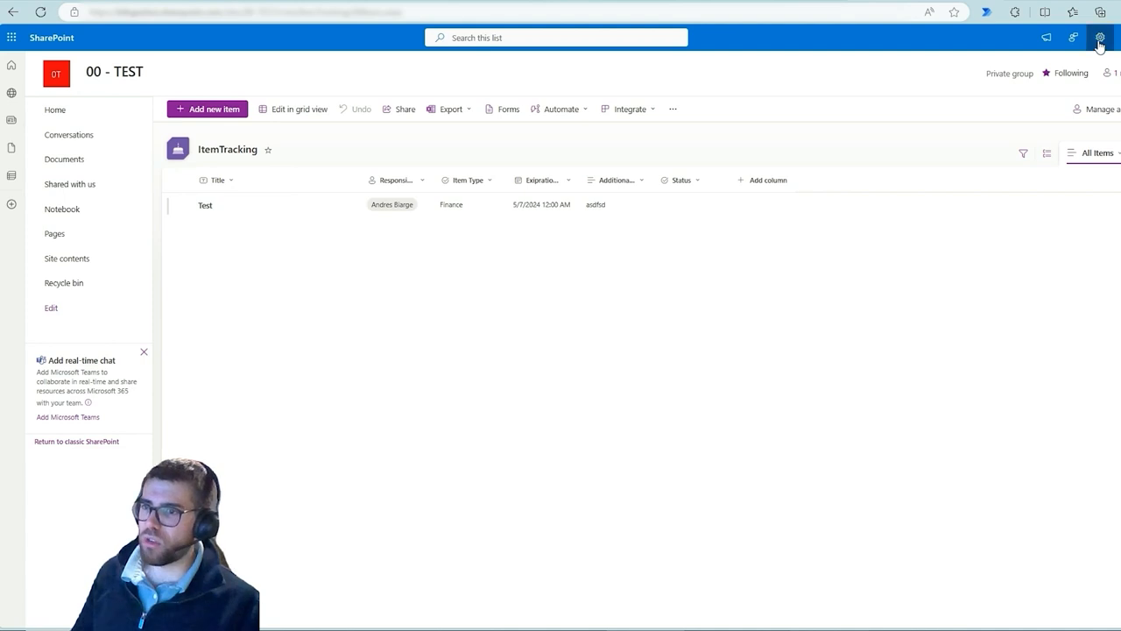
pyautogui.click(1101, 36)
pyautogui.click(1021, 142)
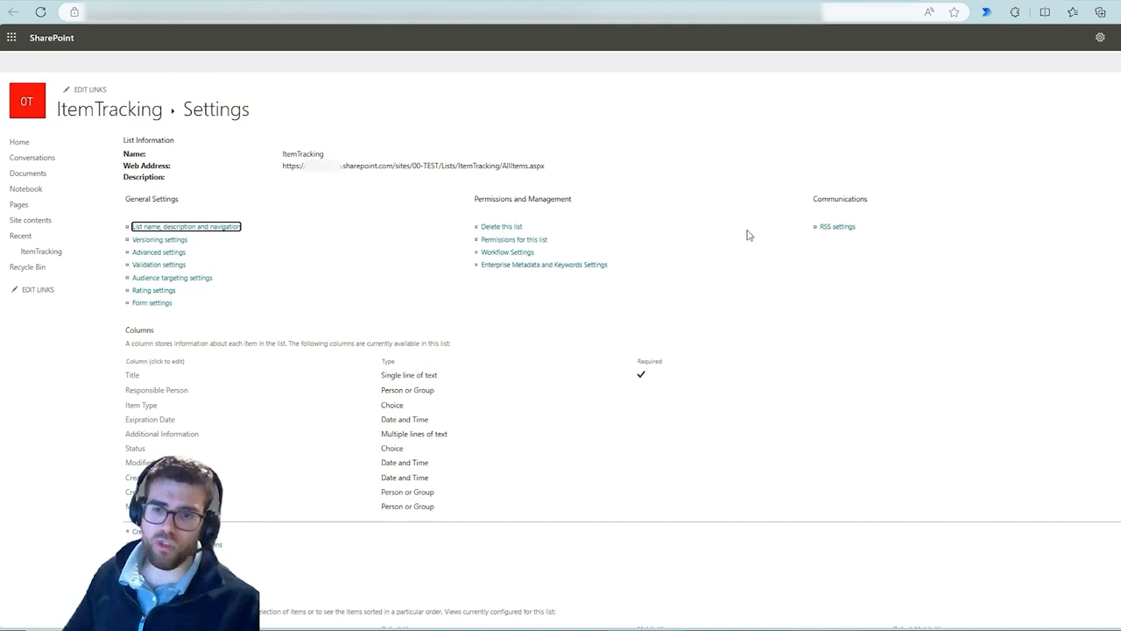
pyautogui.click(140, 454)
# Open the Edit column panel for the Status column in the ItemTracking list view
pyautogui.click(837, 1)
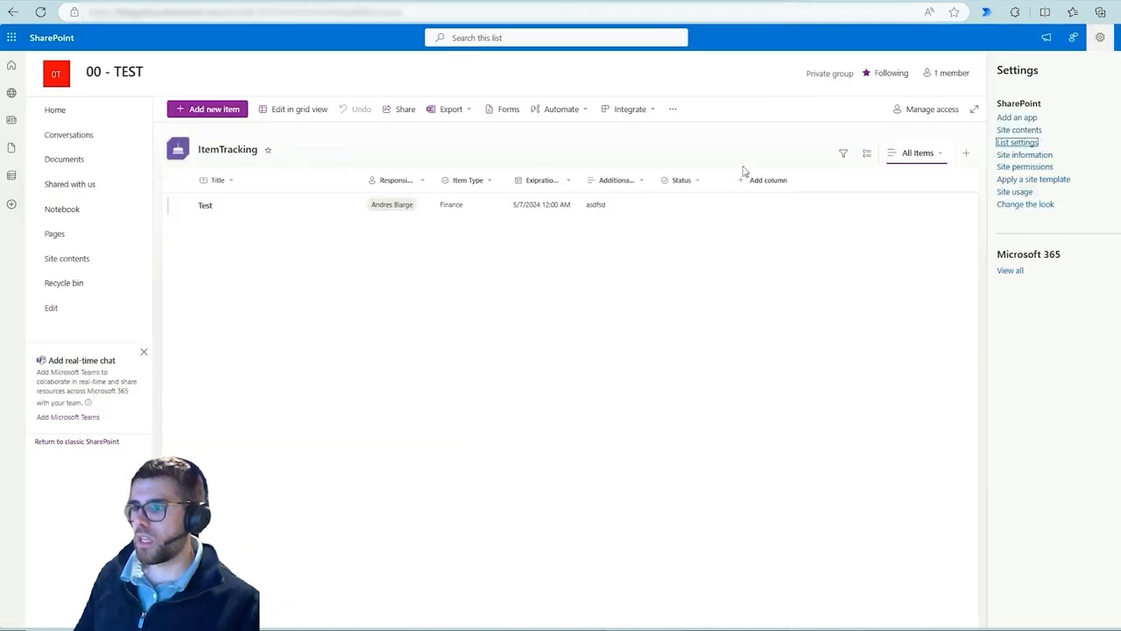
pyautogui.click(676, 180)
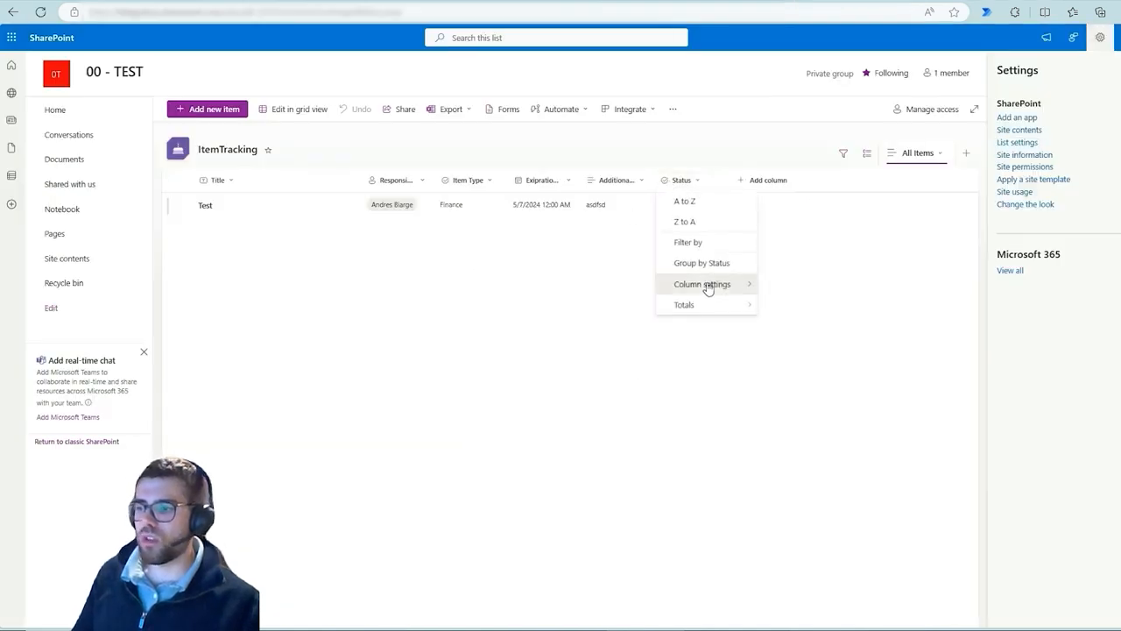
pyautogui.moveTo(707, 285)
pyautogui.click(788, 283)
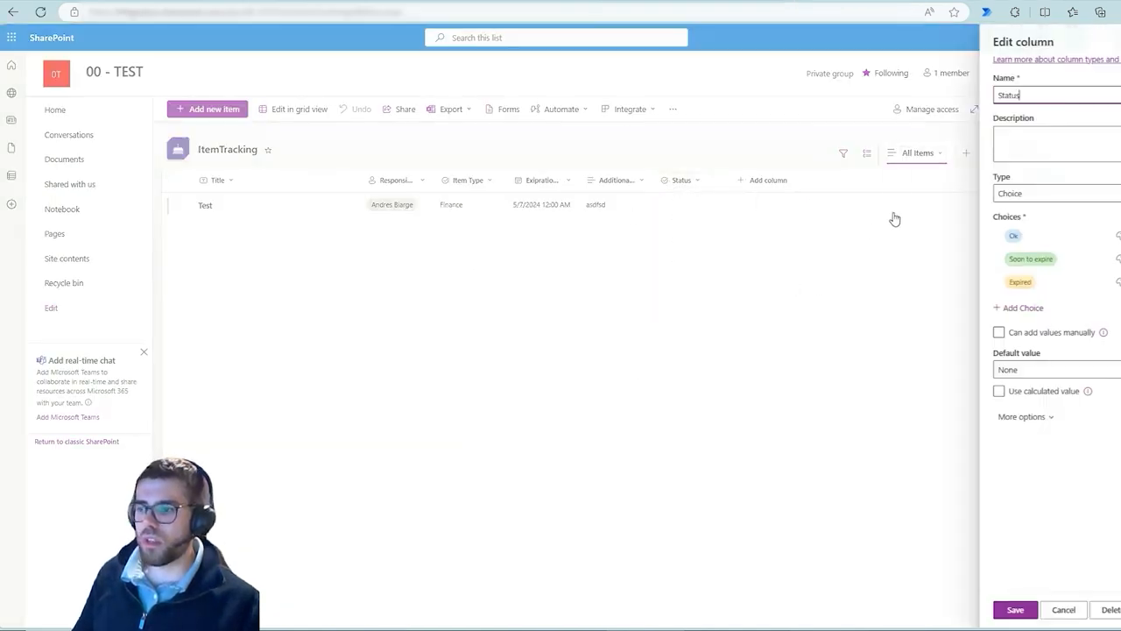
pyautogui.doubleClick(1018, 98)
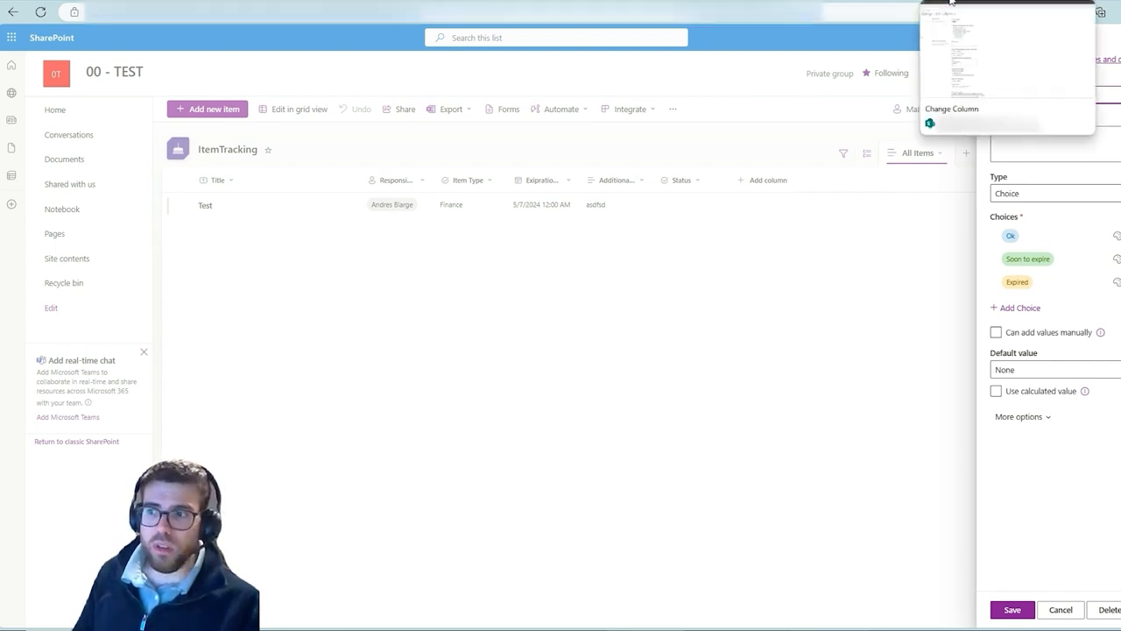
# Open the Status column's classic Edit Column page and examine the internal field name in its URL
pyautogui.click(951, 2)
pyautogui.click(182, 148)
pyautogui.click(114, 110)
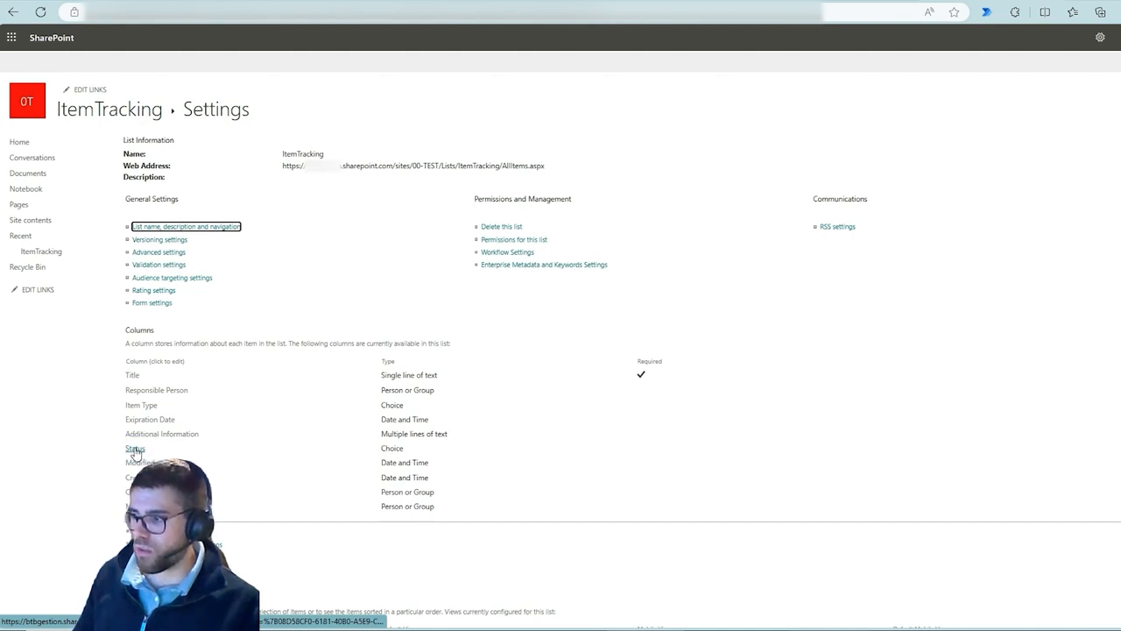
pyautogui.click(136, 450)
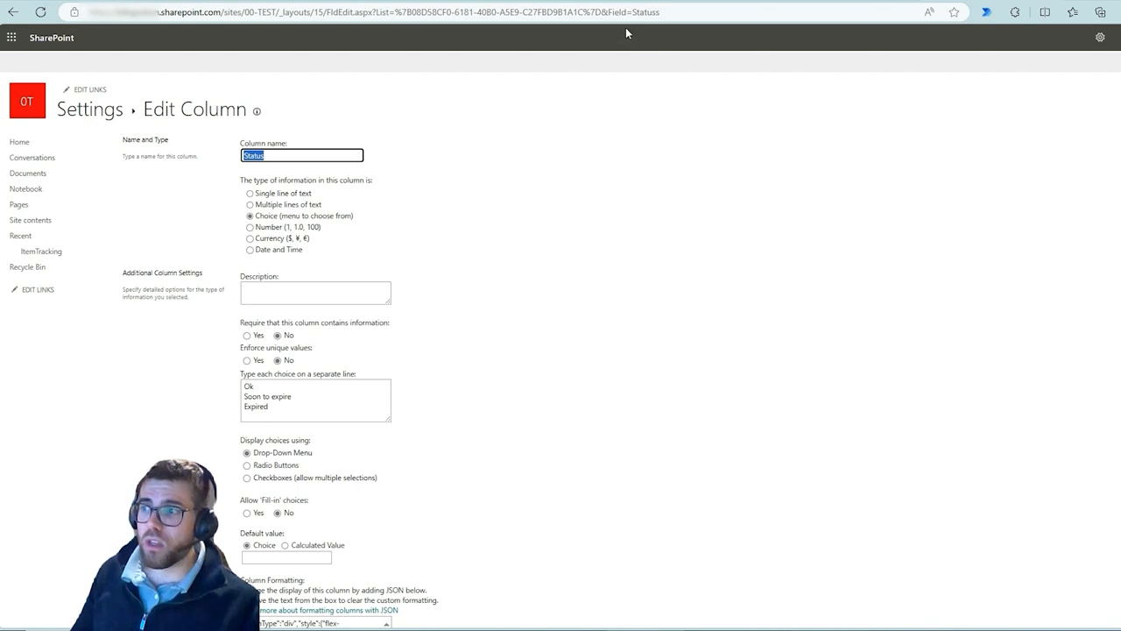
pyautogui.moveTo(626, 5); pyautogui.dragTo(669, 34)
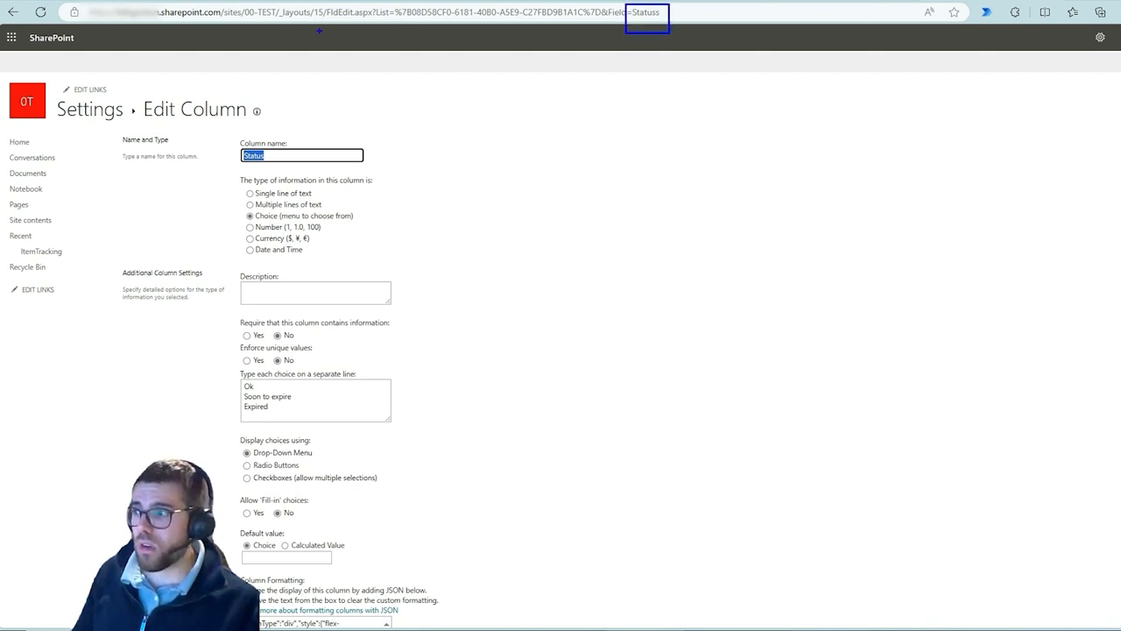
pyautogui.moveTo(298, 9); pyautogui.dragTo(505, 23)
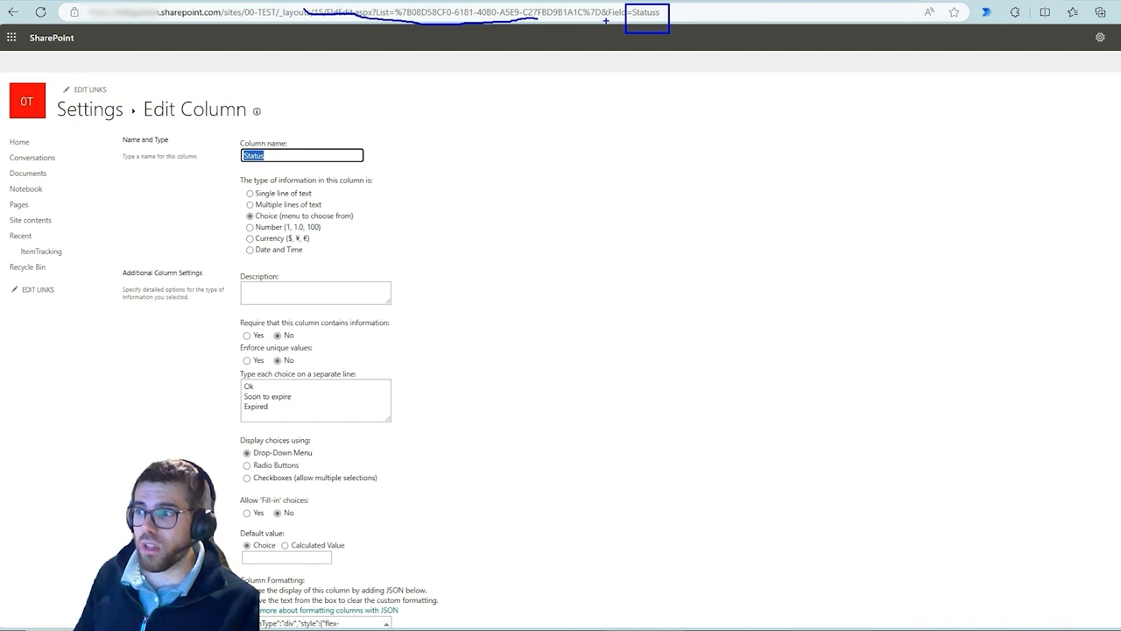
pyautogui.moveTo(606, 20); pyautogui.dragTo(573, 41)
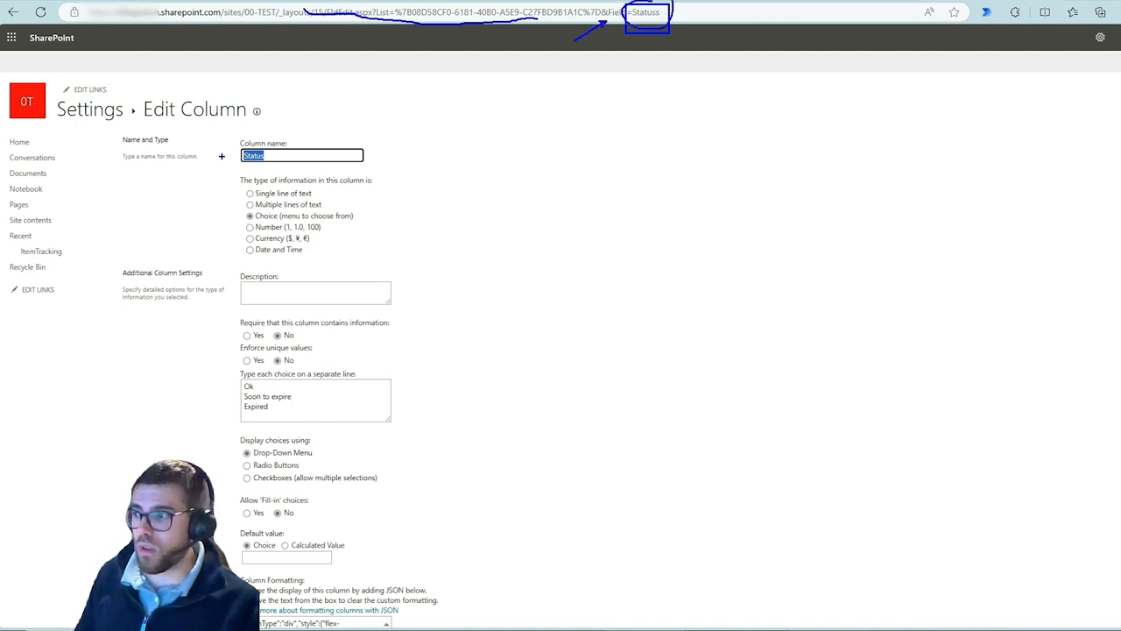
pyautogui.moveTo(228, 137)
pyautogui.mouseDown()
pyautogui.moveTo(247, 159)
pyautogui.moveTo(287, 169)
pyautogui.mouseUp()
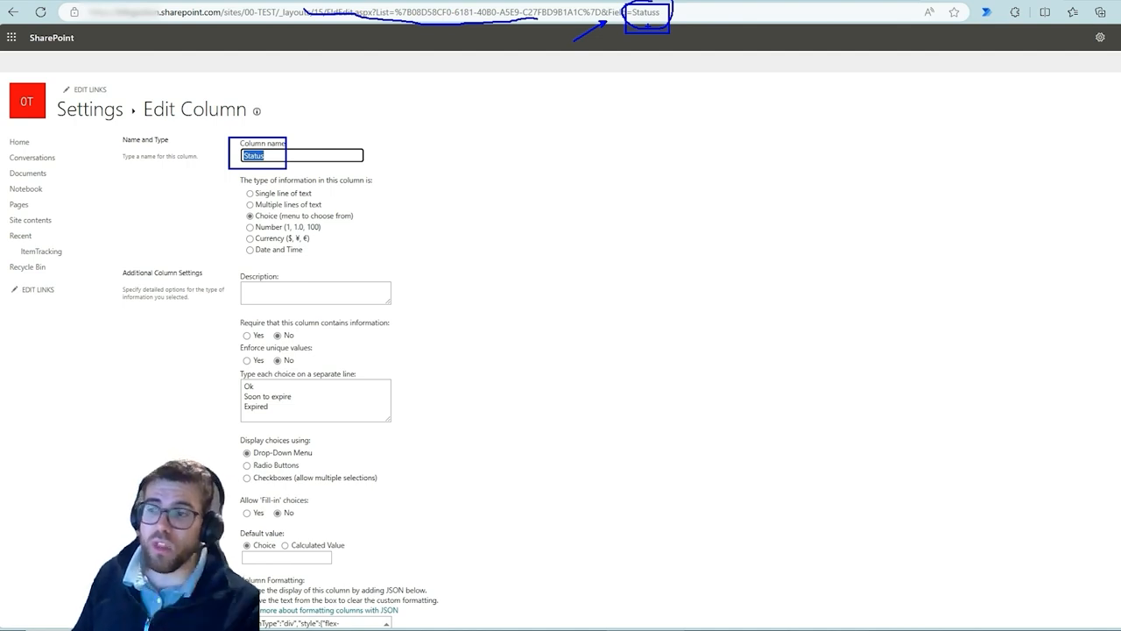
pyautogui.press('Escape')
pyautogui.doubleClick(633, 18)
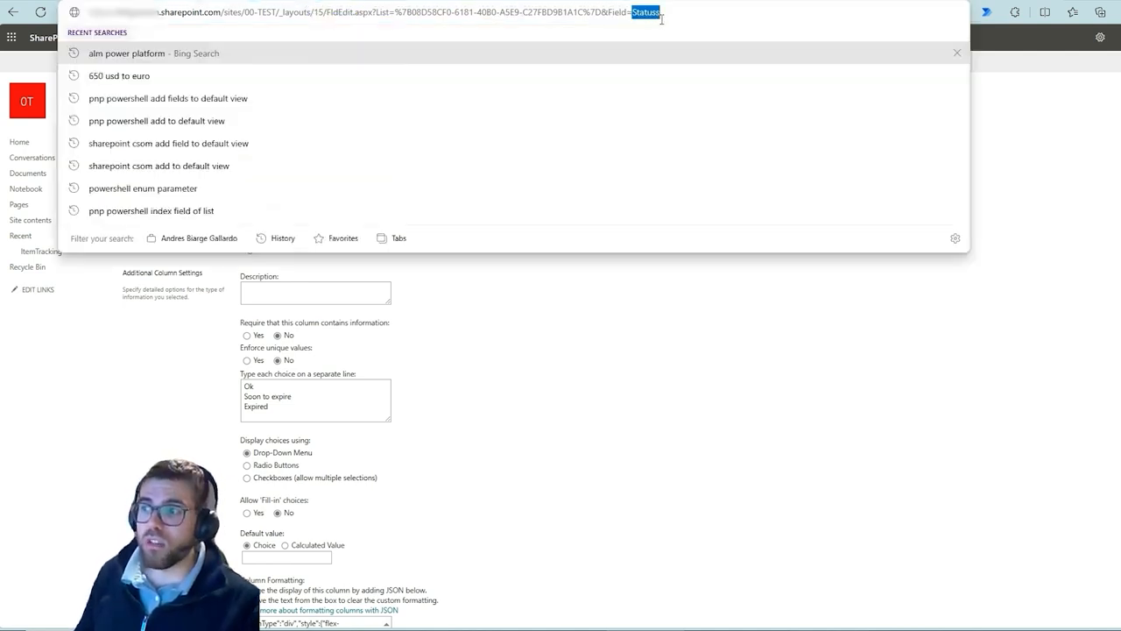
pyautogui.click(625, 306)
pyautogui.moveTo(277, 156)
pyautogui.mouseDown()
pyautogui.moveTo(232, 159)
pyautogui.moveTo(305, 165)
pyautogui.mouseUp()
pyautogui.hotkey('ctrl', '2')
pyautogui.press('Escape')
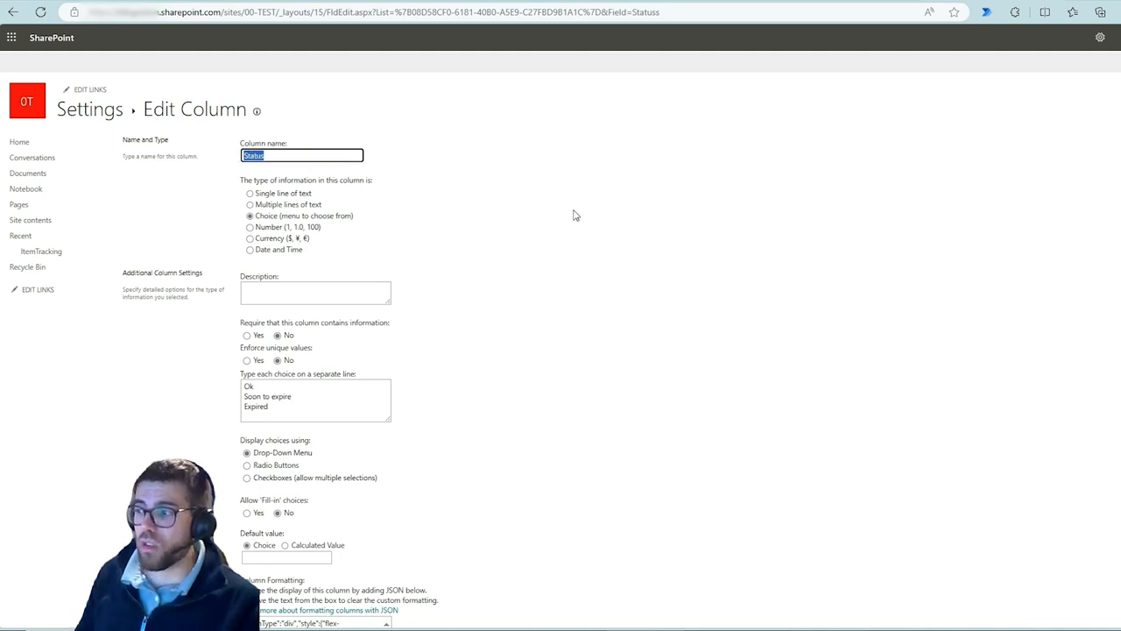
pyautogui.click(580, 217)
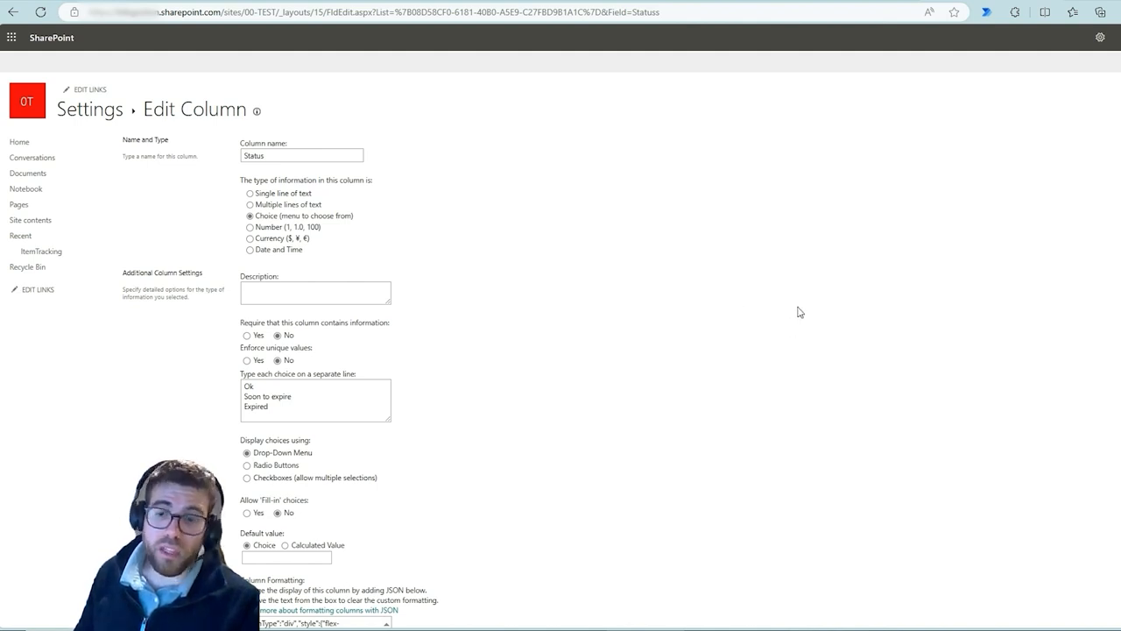
# Cancel the Edit column panel and close the settings pane in the list view
pyautogui.click(827, 2)
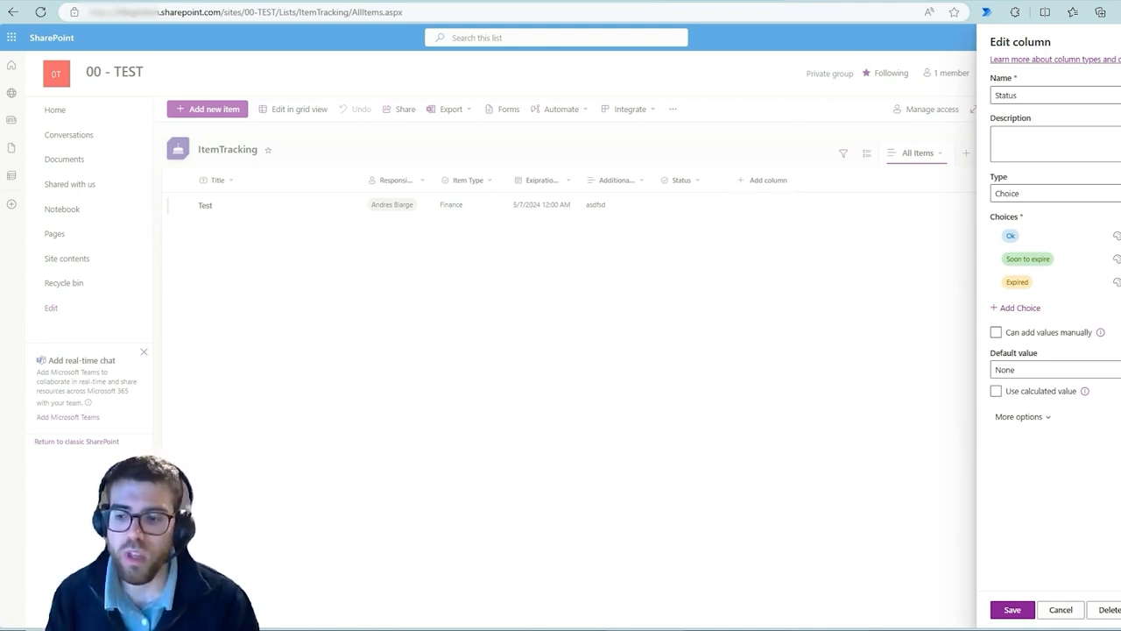
pyautogui.click(1071, 615)
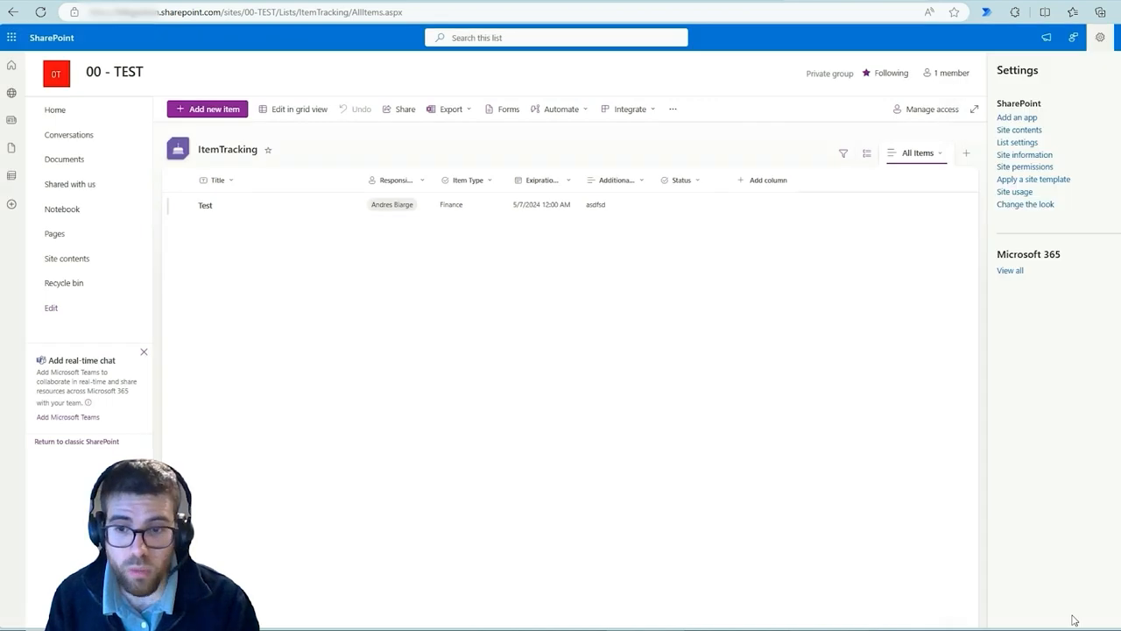
pyautogui.click(1120, 70)
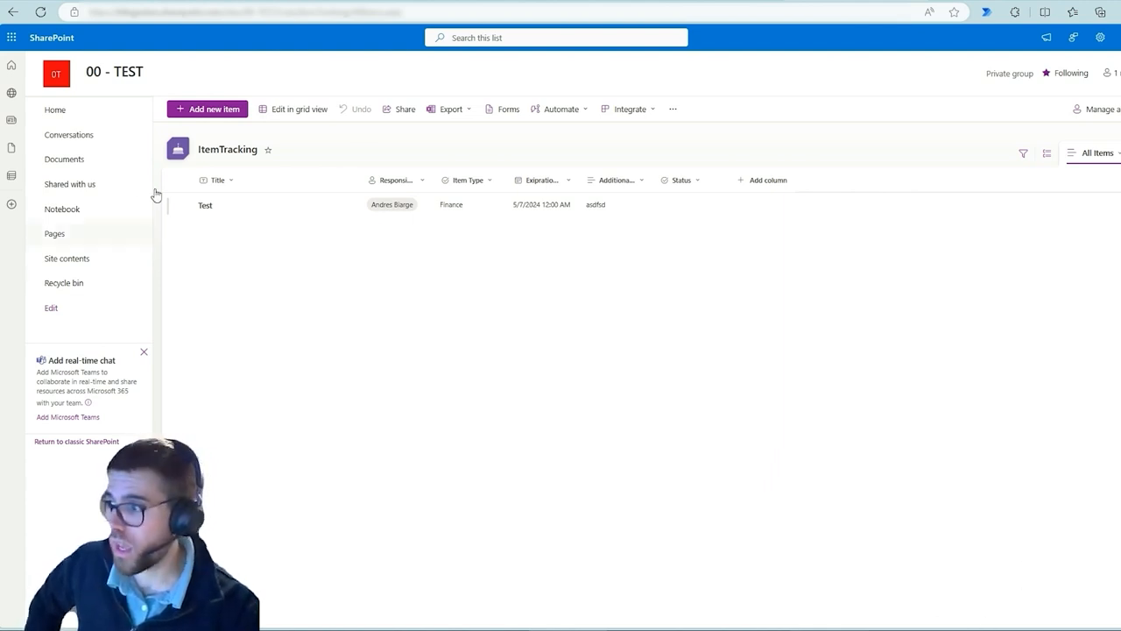
# Open the tables of 99 - Simple Dataverse Solution in the DEV environment, then switch to the OneNote environment diagram
pyautogui.click(296, 3)
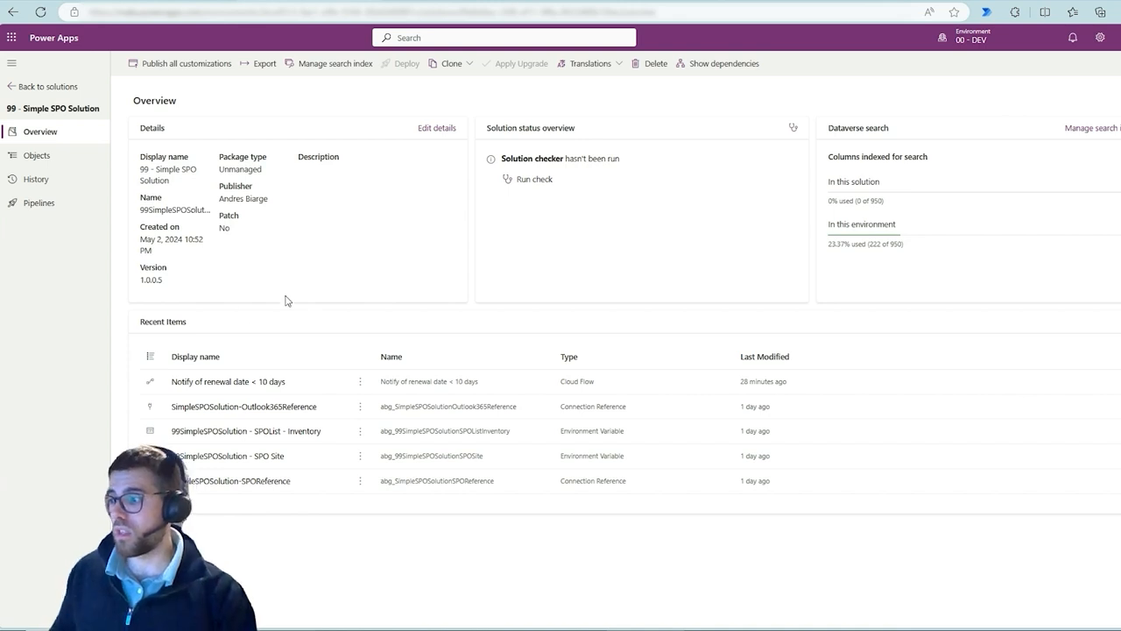
pyautogui.click(59, 91)
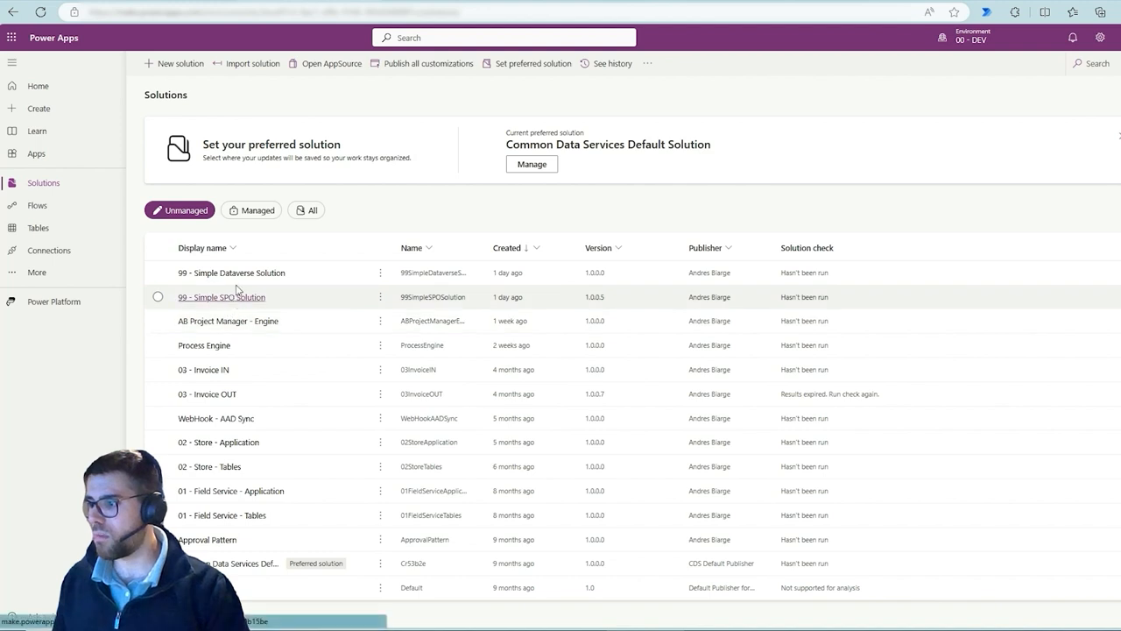
pyautogui.click(248, 273)
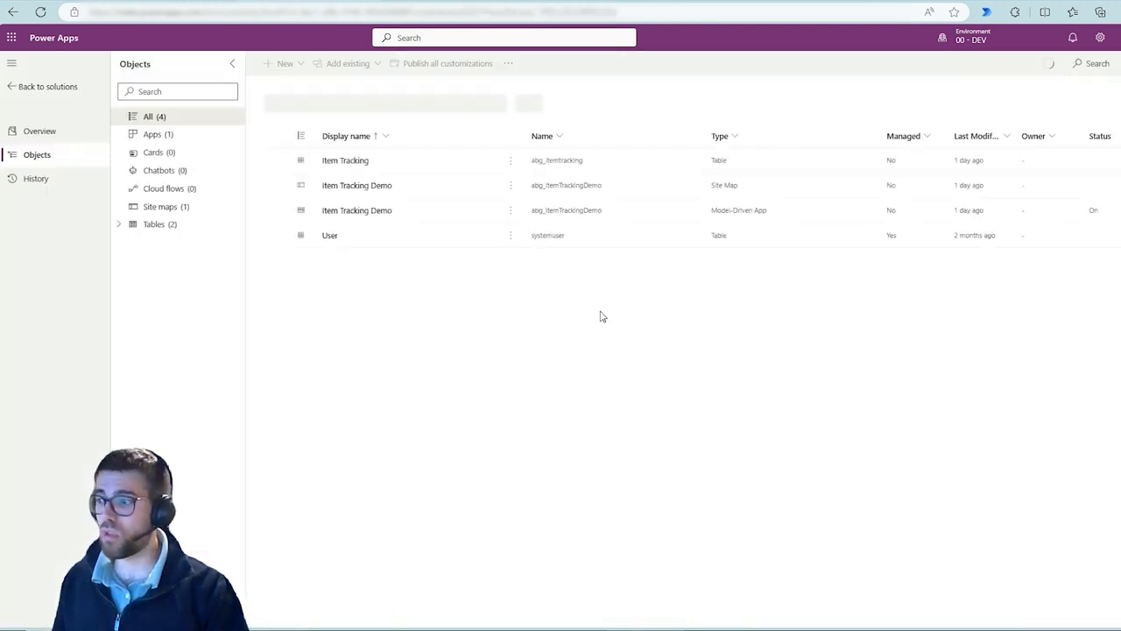
pyautogui.click(179, 227)
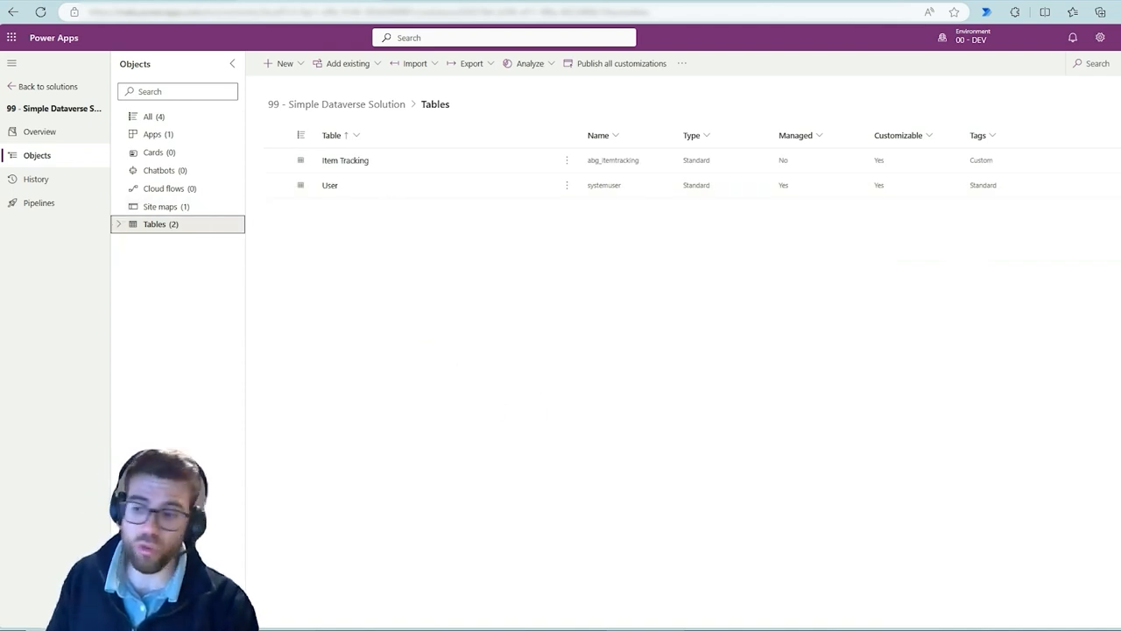
pyautogui.click(915, 629)
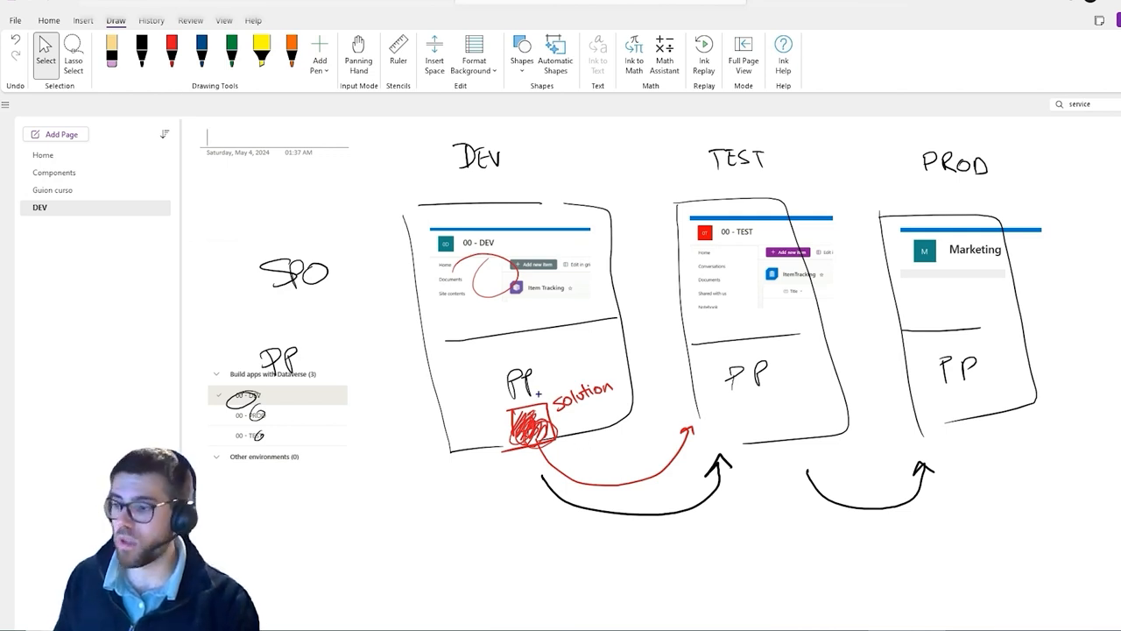
pyautogui.moveTo(537, 389)
pyautogui.mouseDown()
pyautogui.moveTo(573, 451)
pyautogui.moveTo(828, 385)
pyautogui.moveTo(824, 412)
pyautogui.moveTo(828, 398)
pyautogui.moveTo(944, 356)
pyautogui.moveTo(956, 394)
pyautogui.mouseUp()
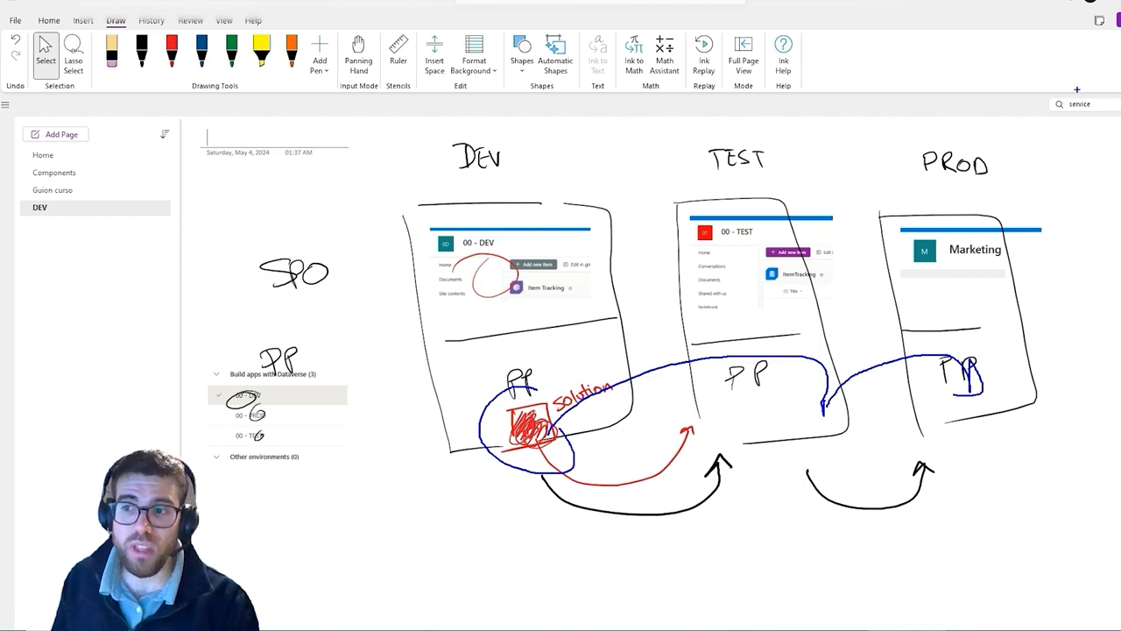
pyautogui.hotkey('ctrl', 'z')
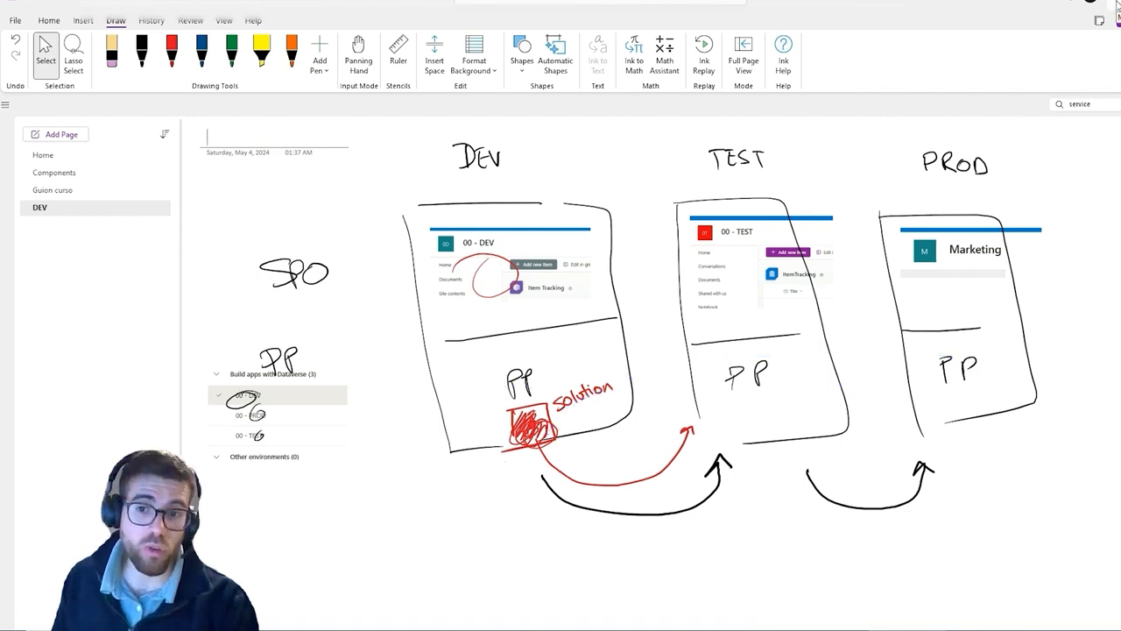
# Delete the ItemTracking list from the 00 - TEST site contents
pyautogui.click(1117, 5)
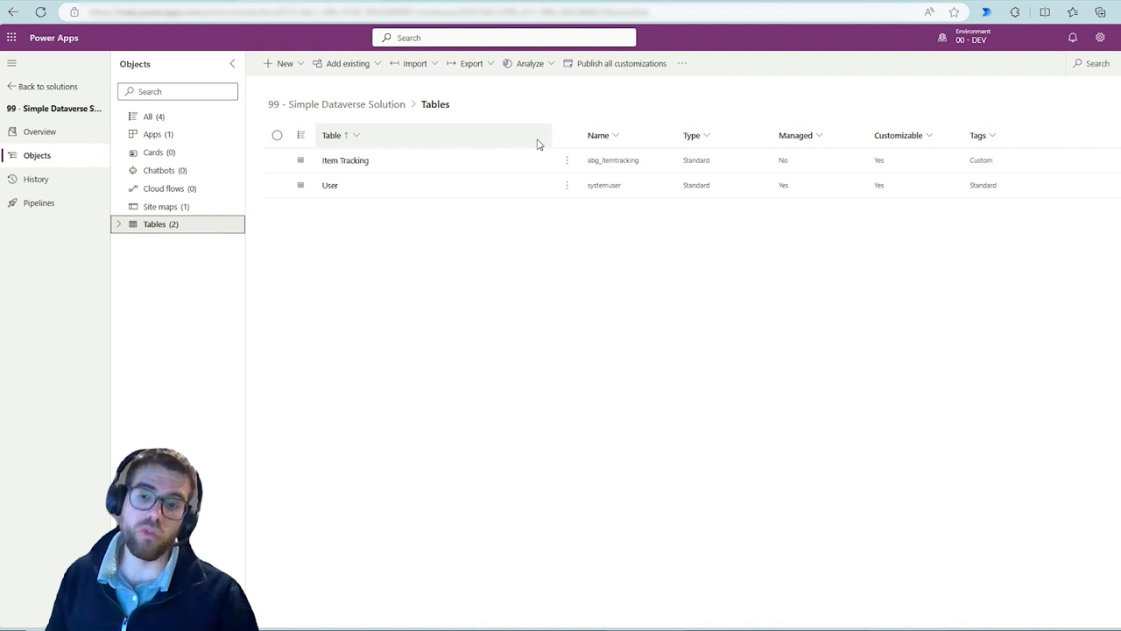
pyautogui.click(464, 412)
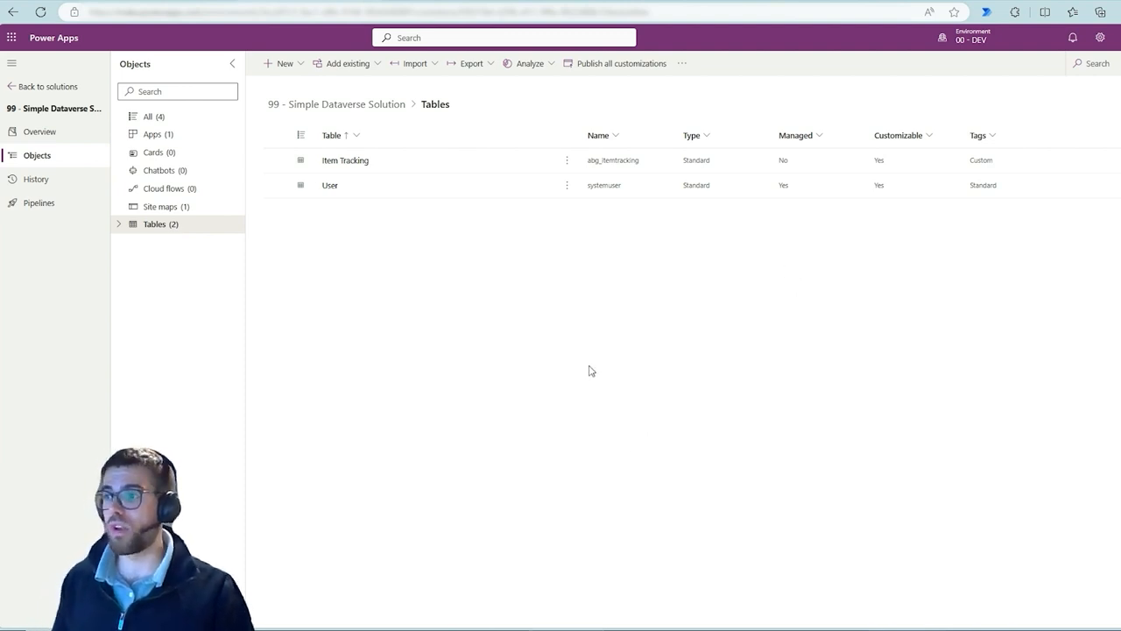
pyautogui.click(841, 1)
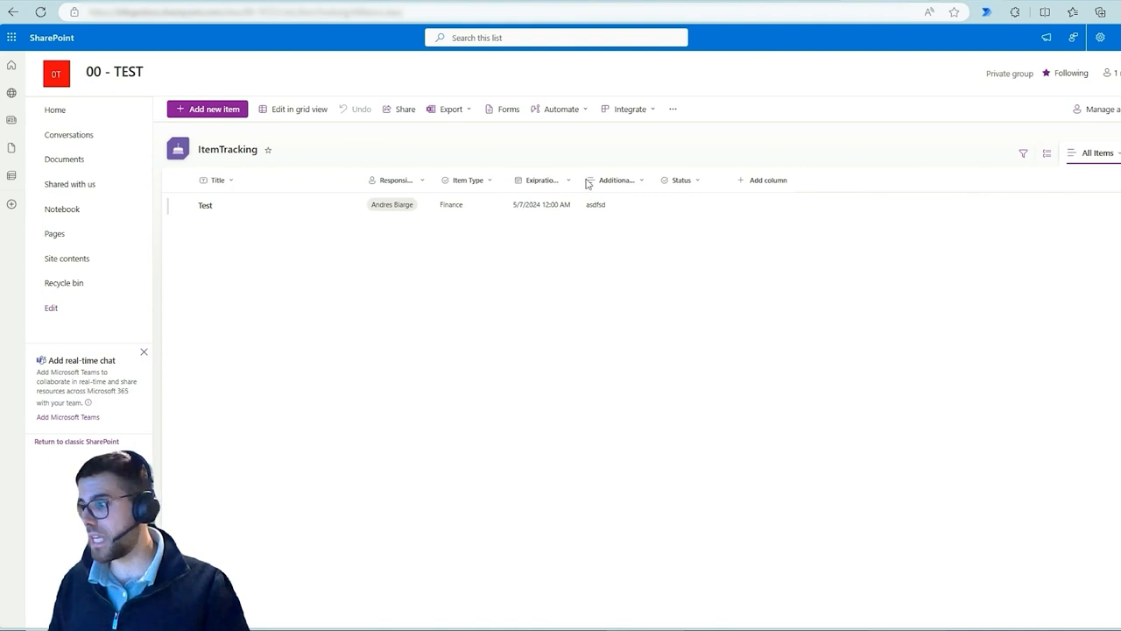
pyautogui.click(84, 261)
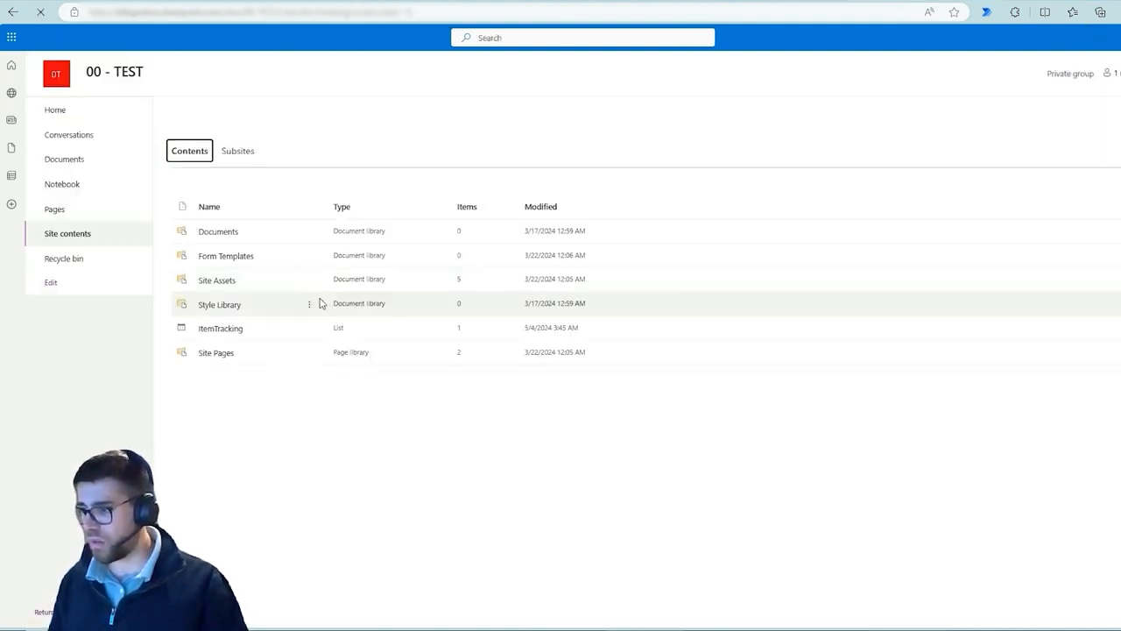
pyautogui.click(309, 328)
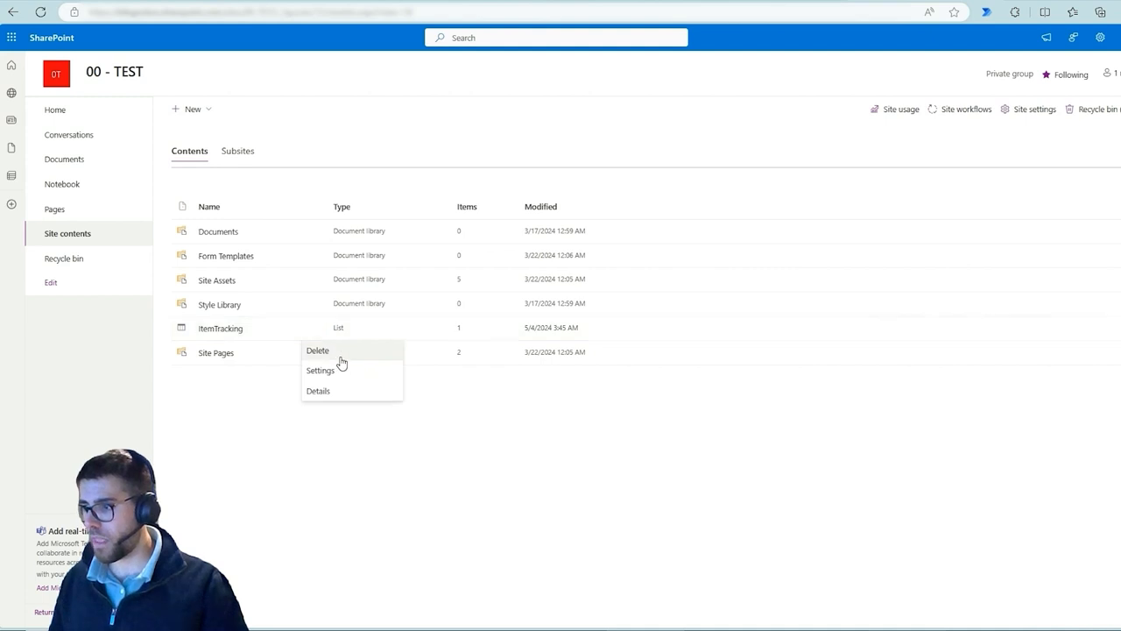
pyautogui.click(341, 358)
pyautogui.click(651, 372)
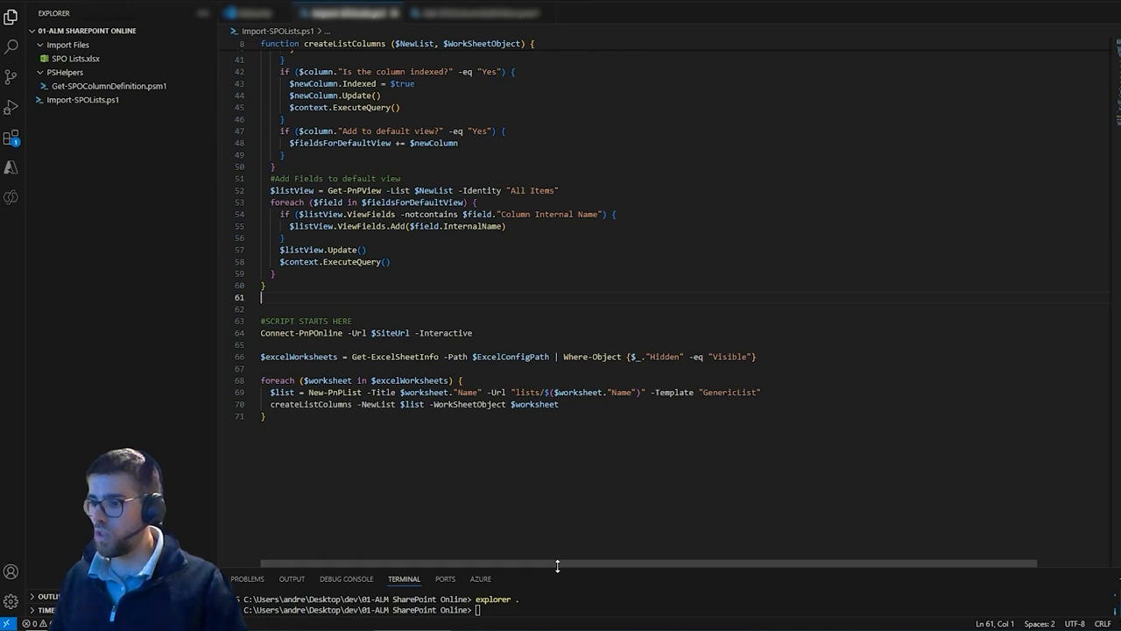
# Reopen the project folder from the terminal and open SPO Lists.xlsx inside Import Files
pyautogui.moveTo(555, 570); pyautogui.dragTo(584, 480)
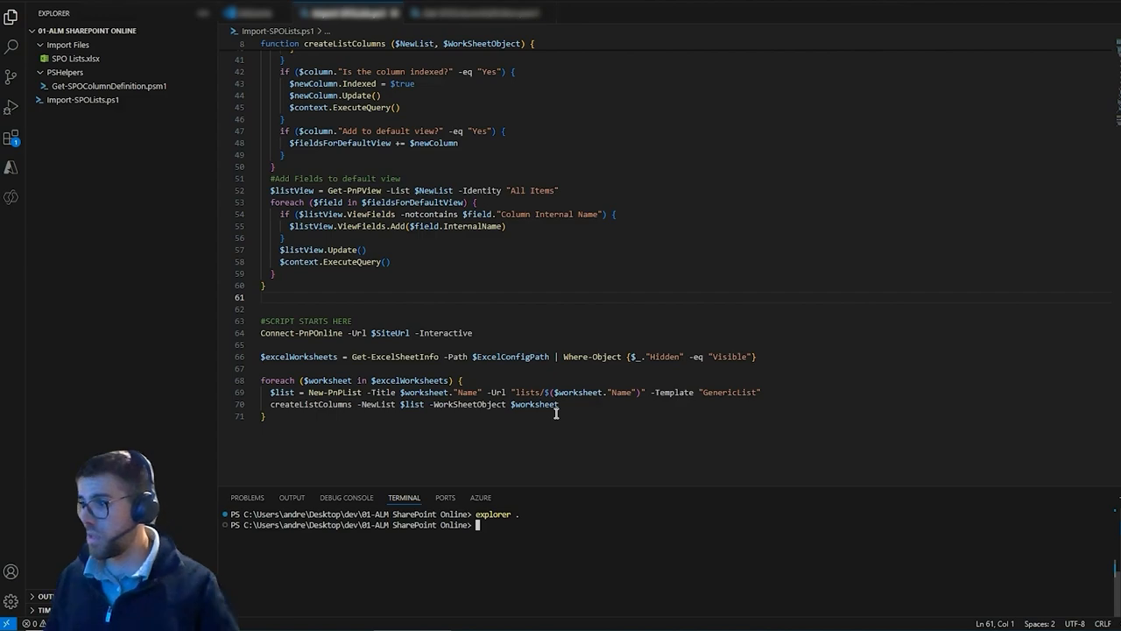
pyautogui.scroll(9, 555, 412)
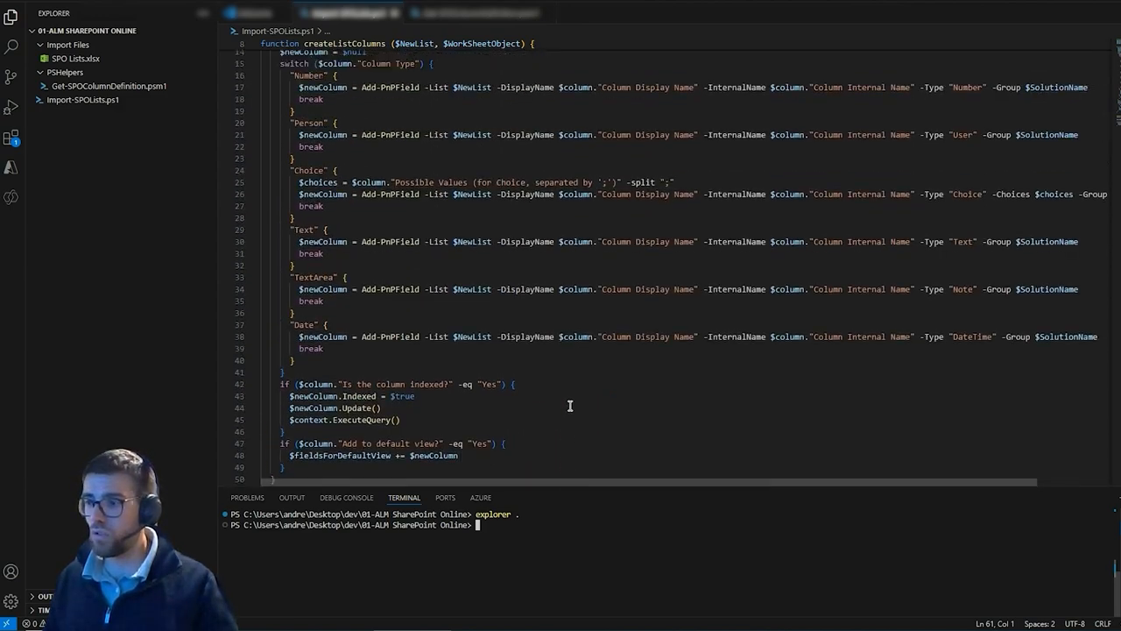
pyautogui.scroll(-4, 570, 405)
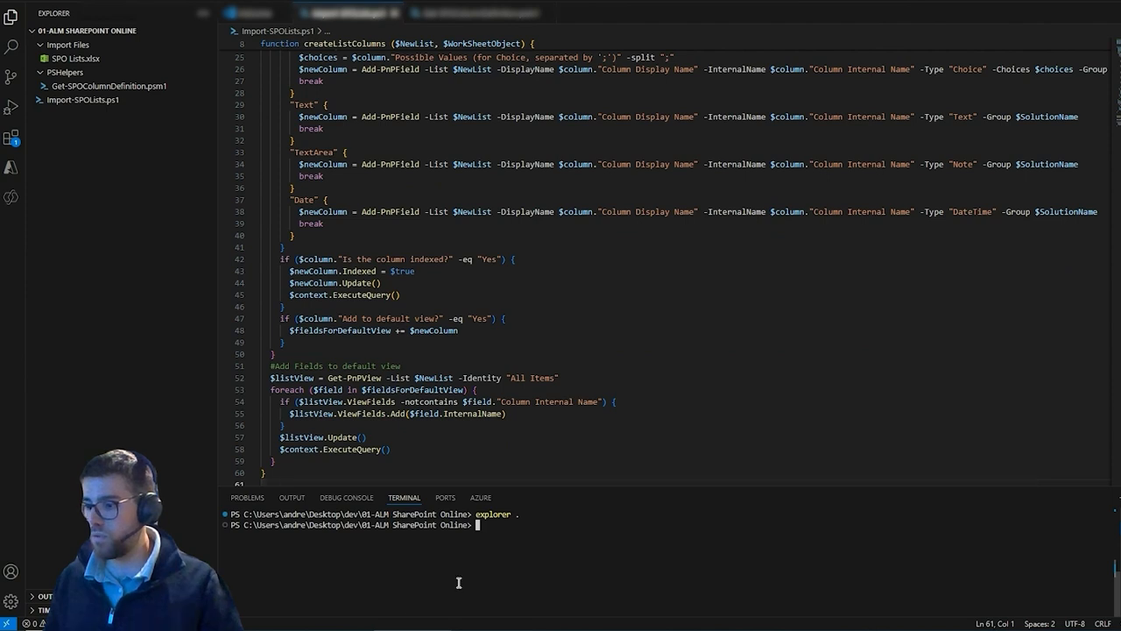
pyautogui.press('Up')
pyautogui.press('Return')
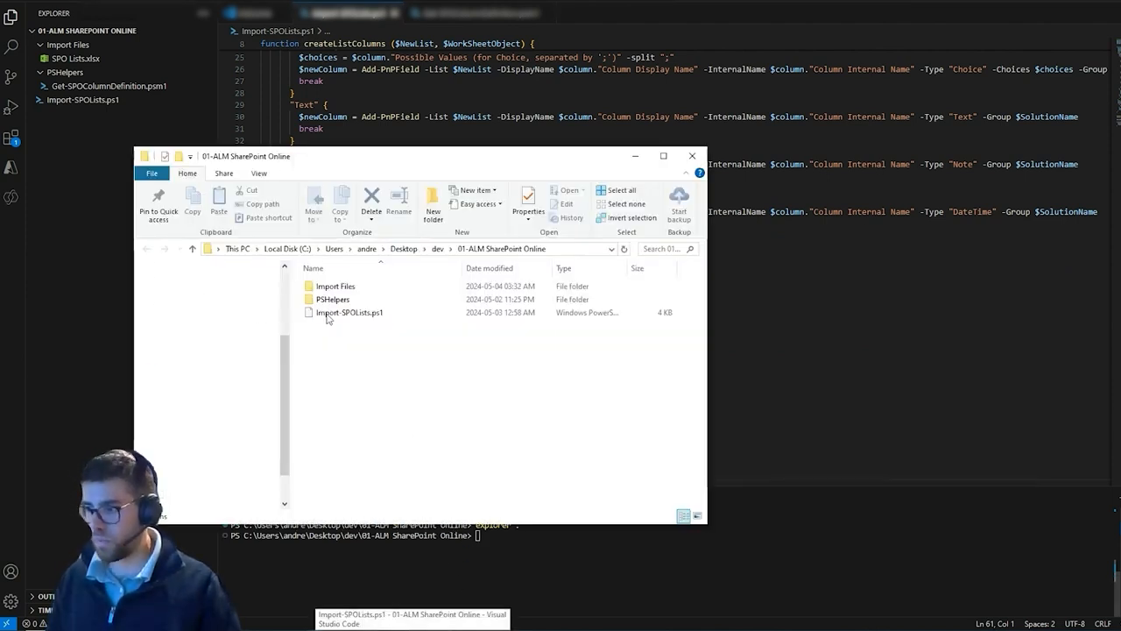
pyautogui.click(351, 287)
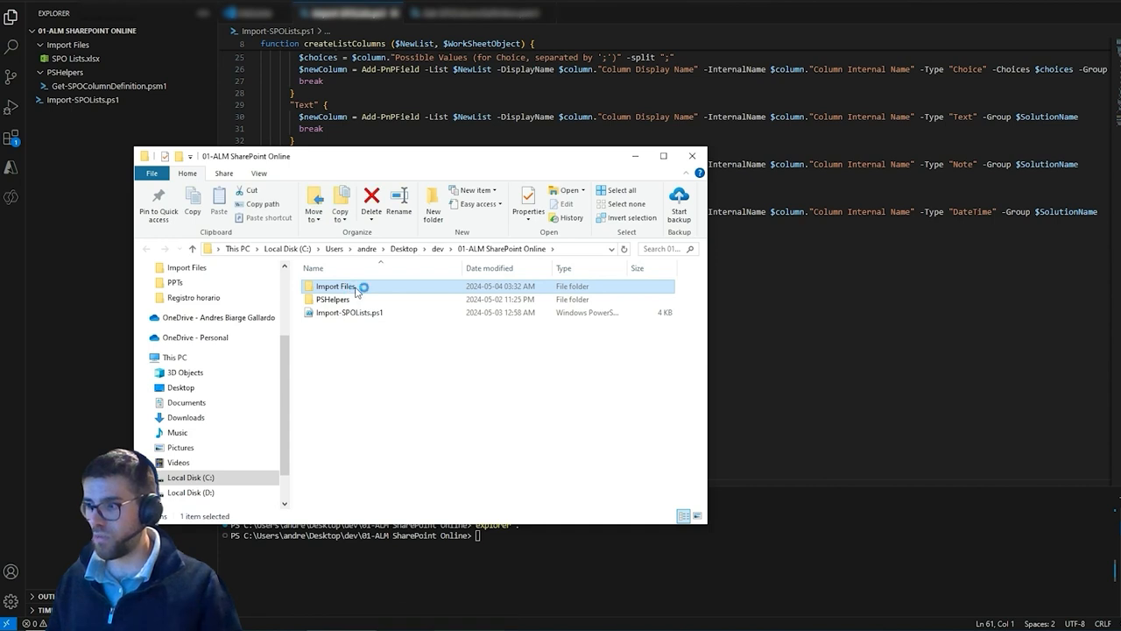
pyautogui.doubleClick(363, 288)
pyautogui.doubleClick(398, 291)
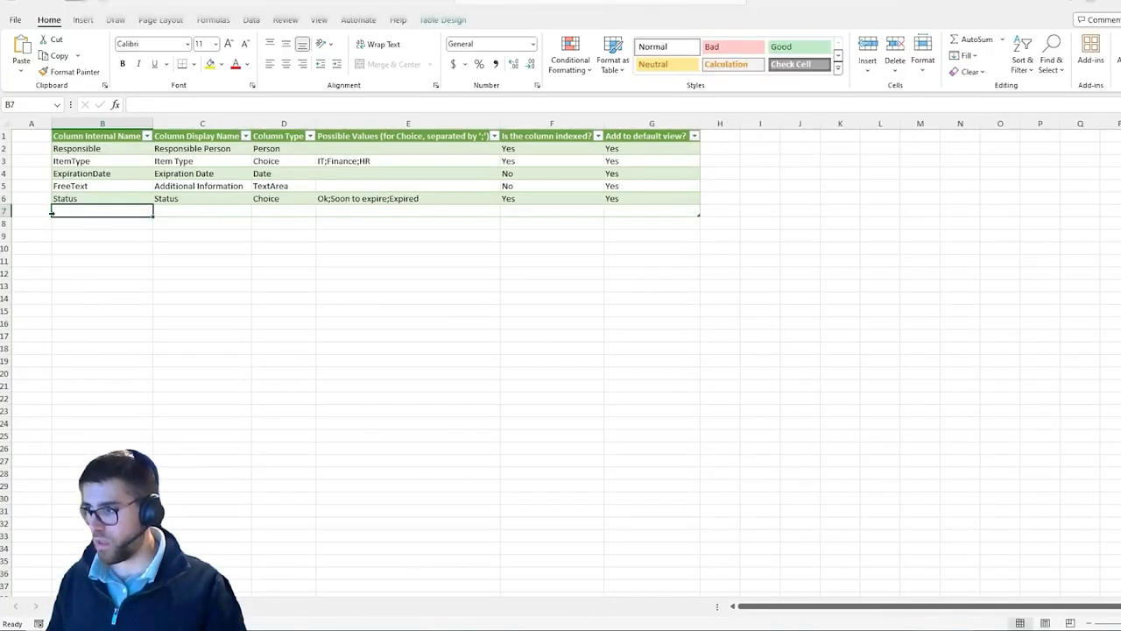
pyautogui.click(40, 136)
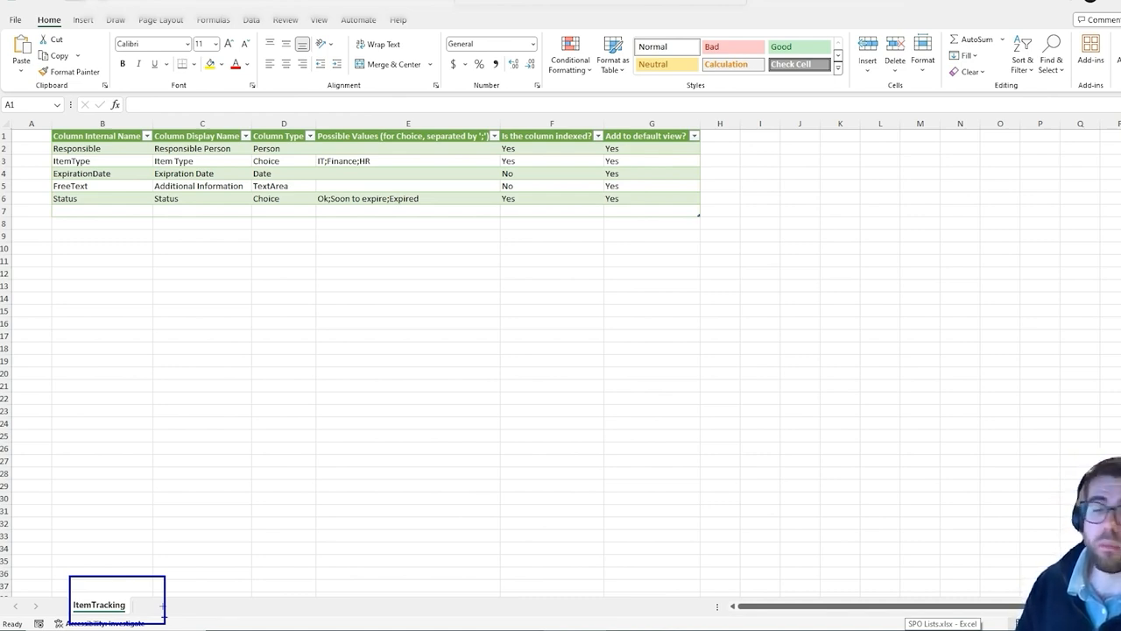
pyautogui.click(89, 608)
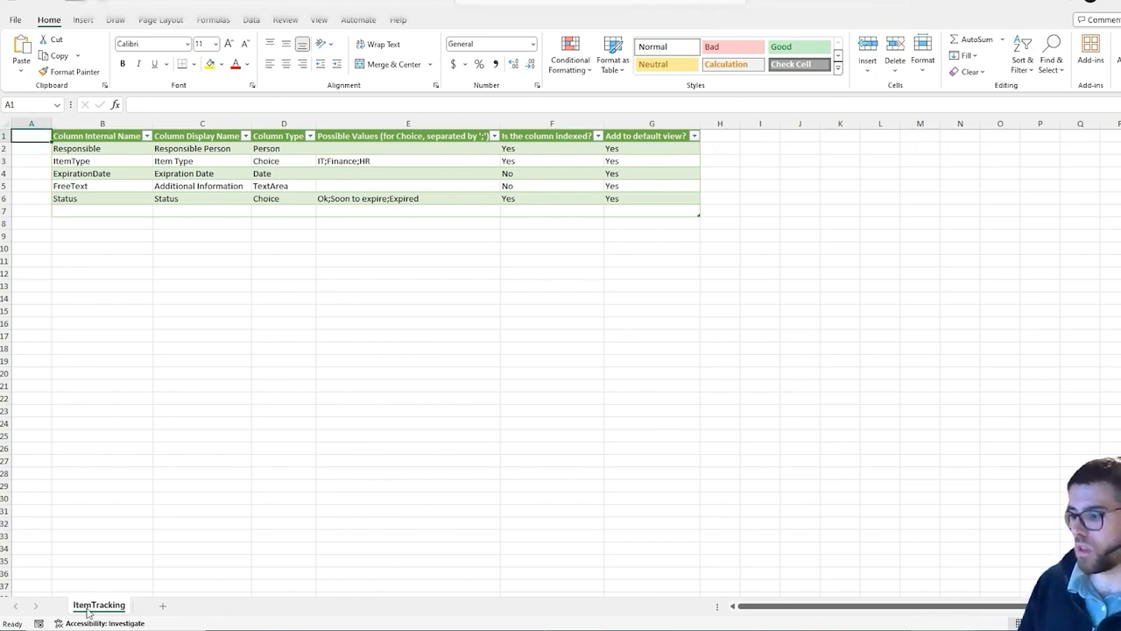
pyautogui.rightClick(88, 607)
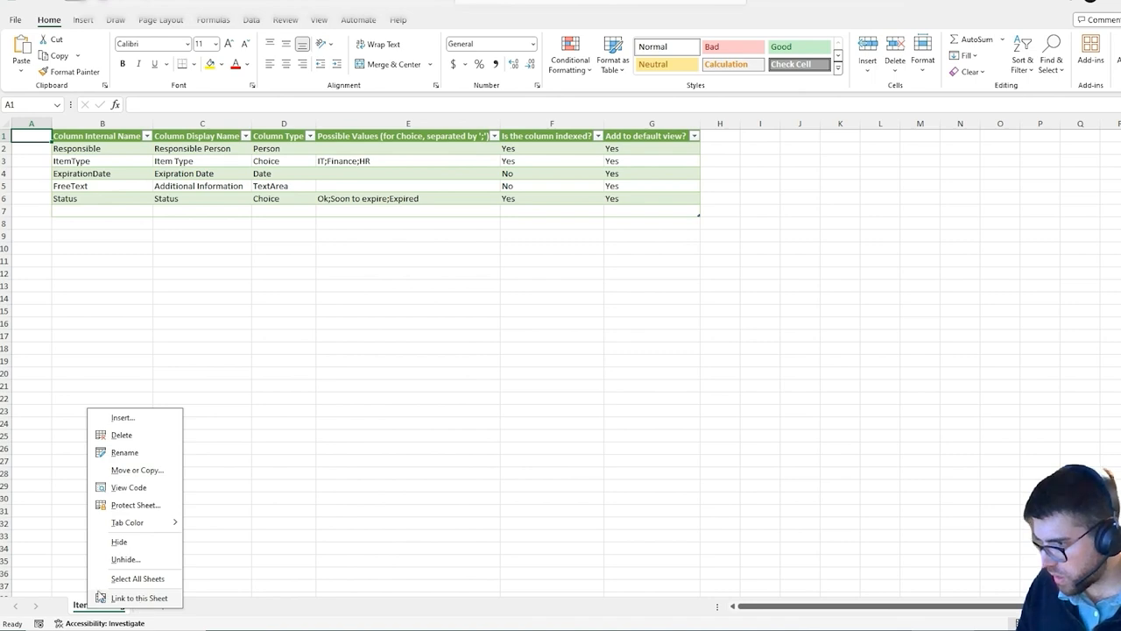
pyautogui.click(74, 608)
pyautogui.doubleClick(91, 607)
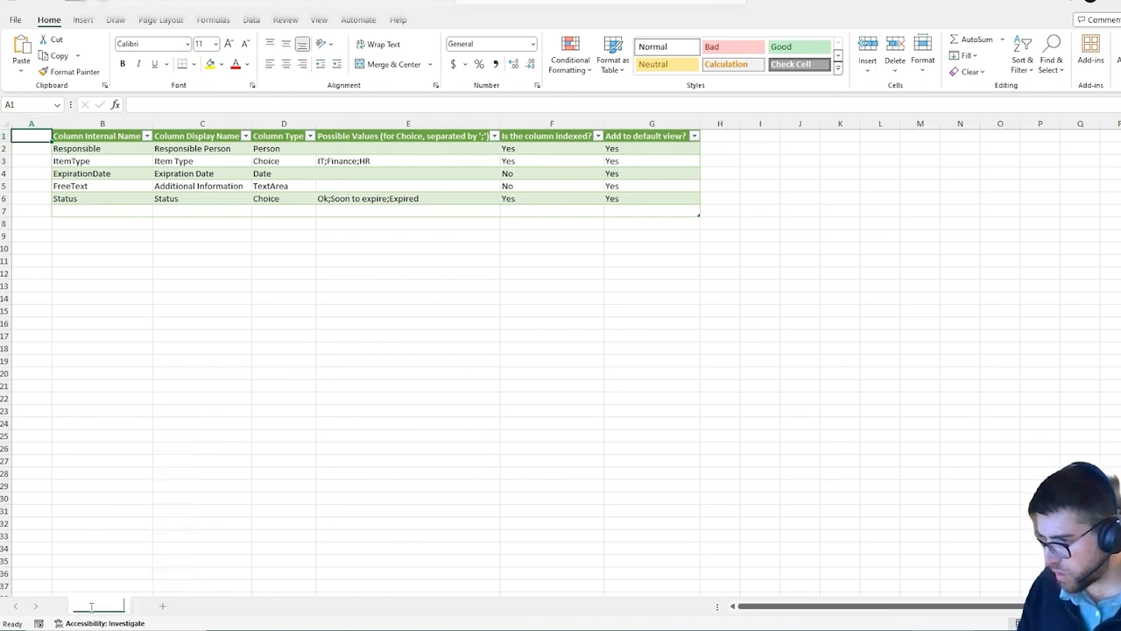
pyautogui.click(161, 609)
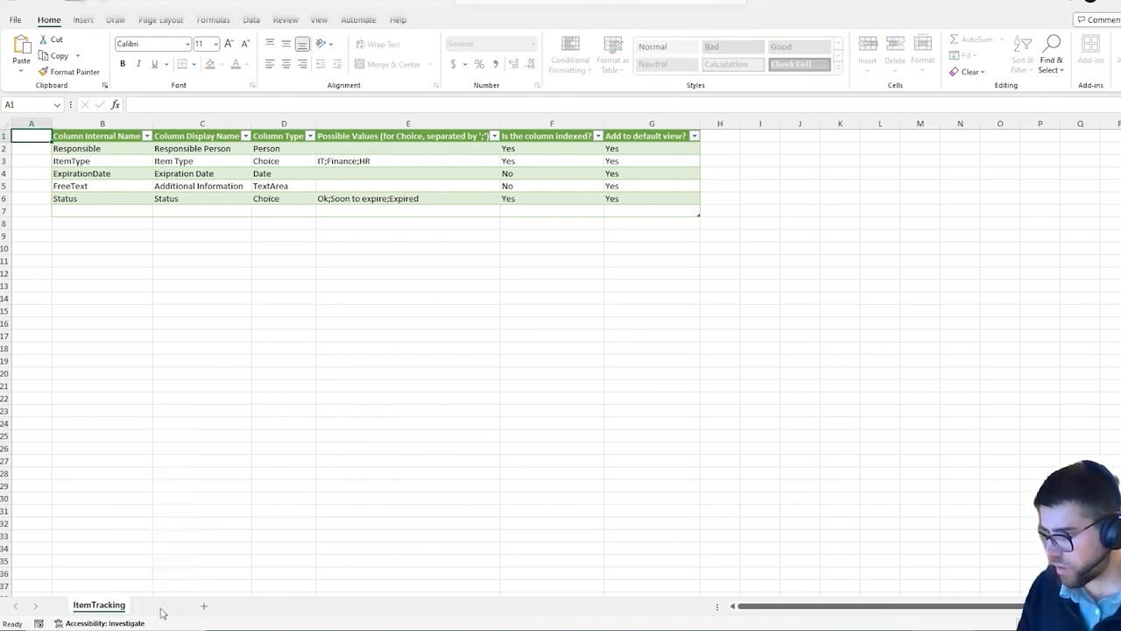
# Add a new worksheet and rename it ItemTracking2
pyautogui.rightClick(112, 610)
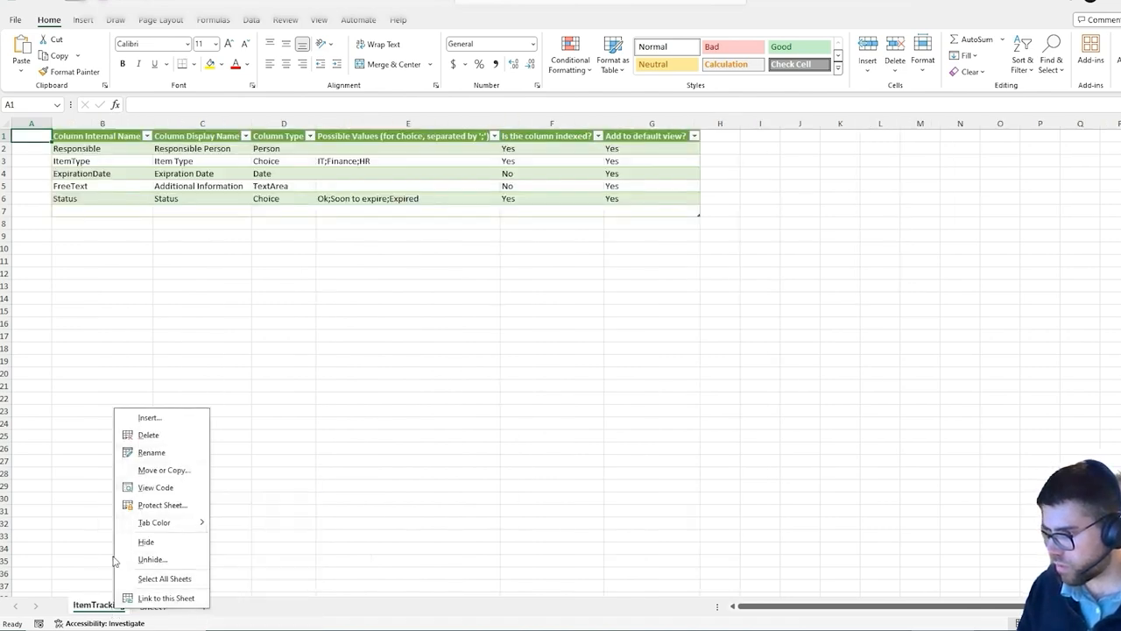
pyautogui.click(96, 615)
pyautogui.click(149, 610)
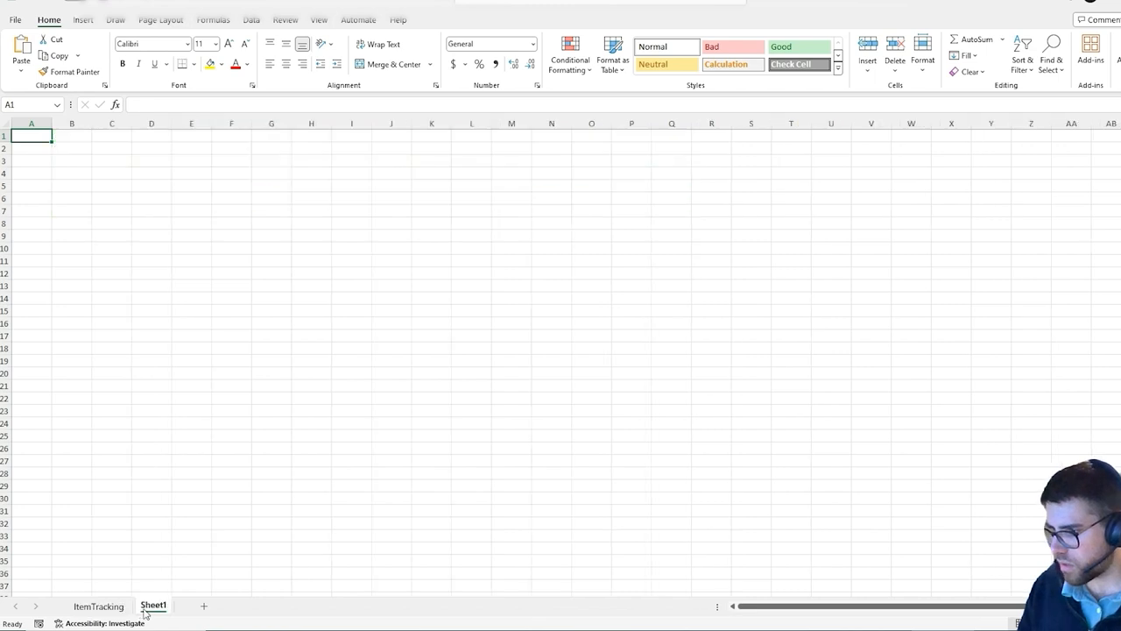
pyautogui.doubleClick(147, 612)
pyautogui.write('ItemTracking')
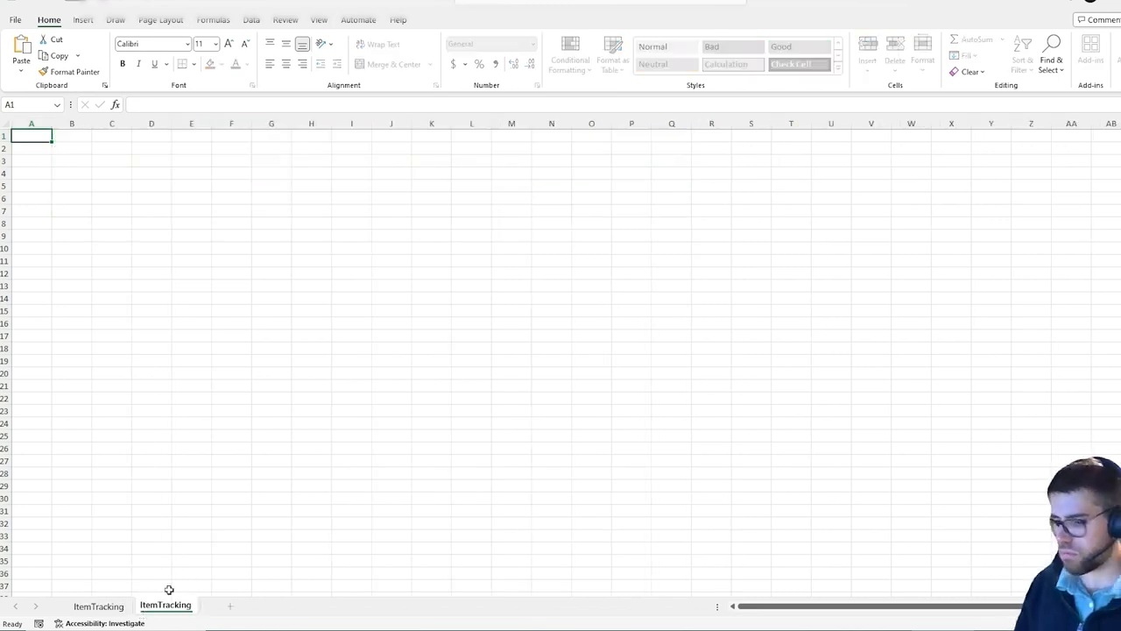
pyautogui.write('2')
pyautogui.press('Return')
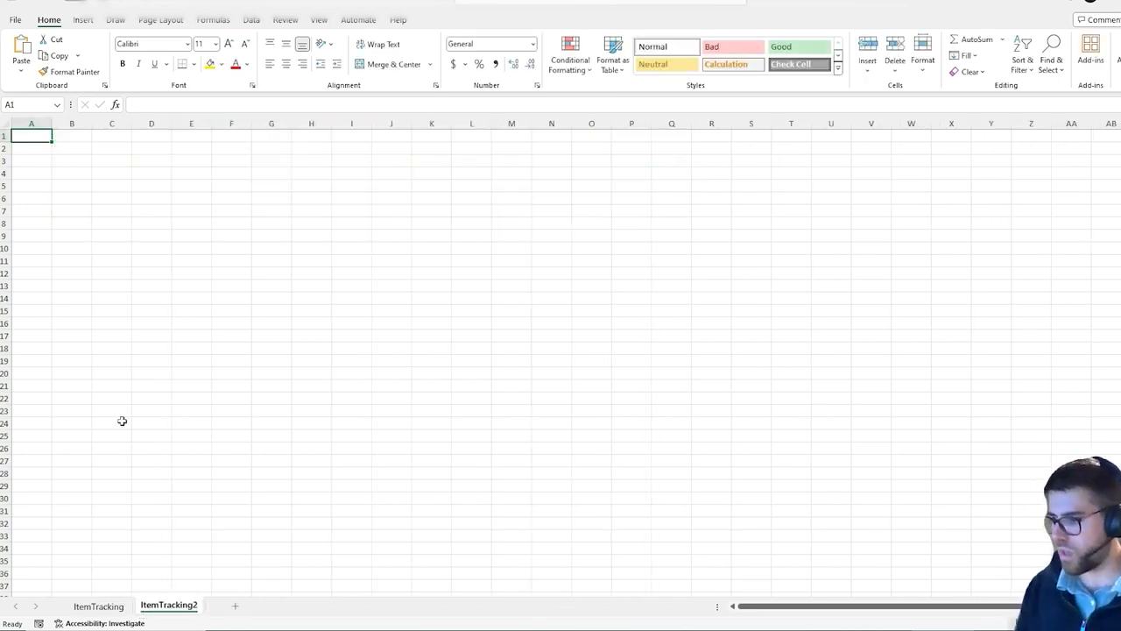
# Copy the ItemTracking column table and paste it into cell B1 of the ItemTracking2 sheet
pyautogui.click(105, 610)
pyautogui.click(108, 136)
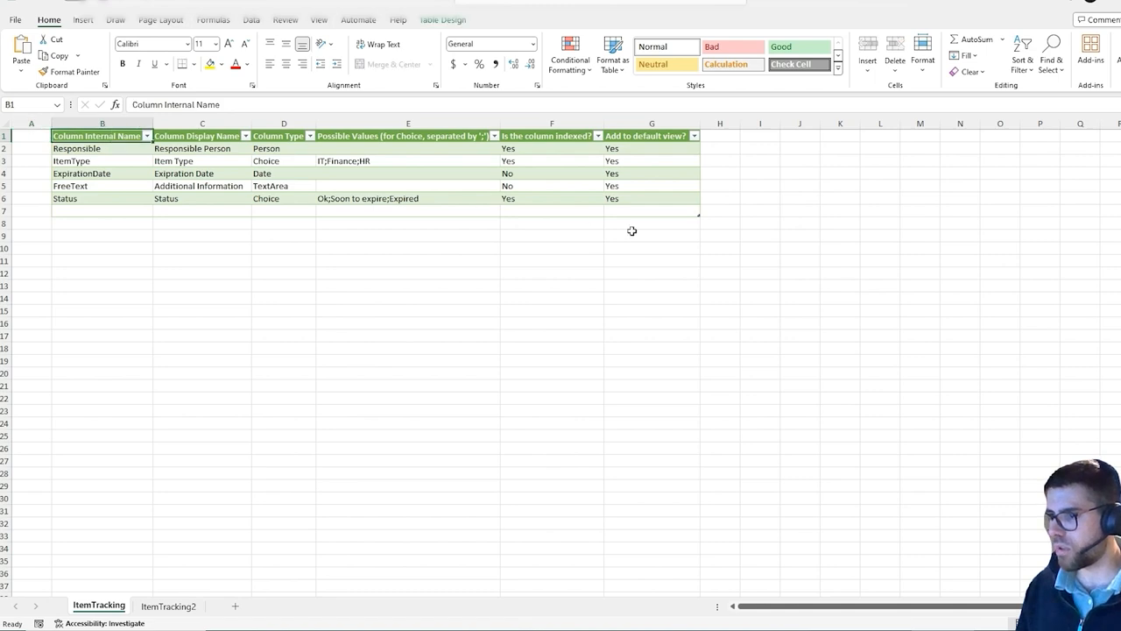
pyautogui.keyDown('shift'); pyautogui.click(663, 201); pyautogui.keyUp('shift')
pyautogui.hotkey('ctrl', 'c')
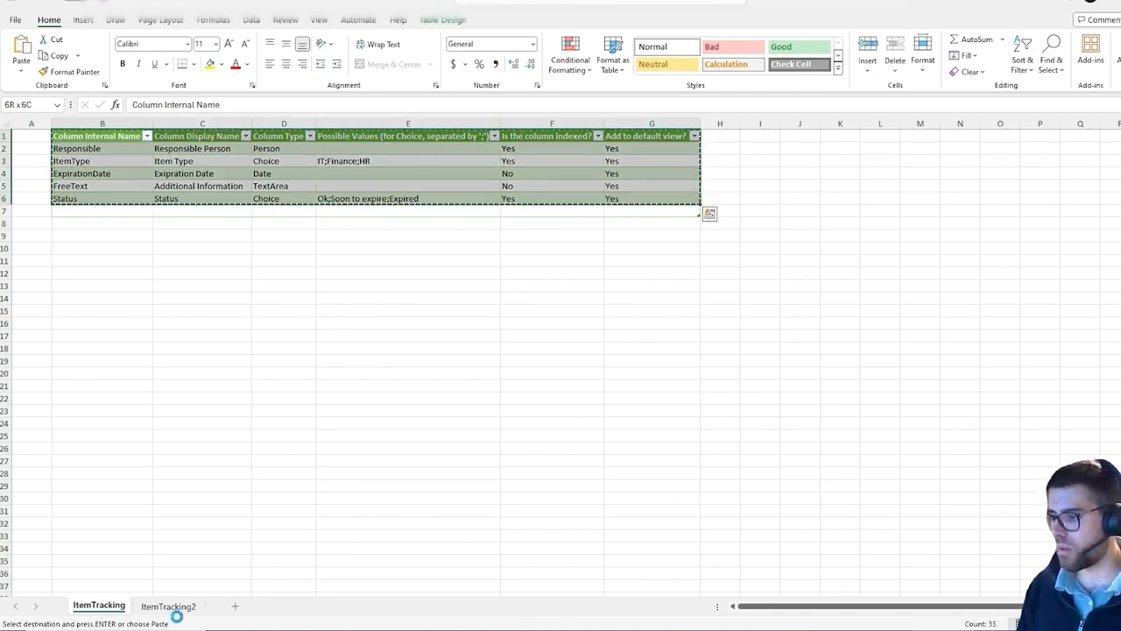
pyautogui.click(180, 610)
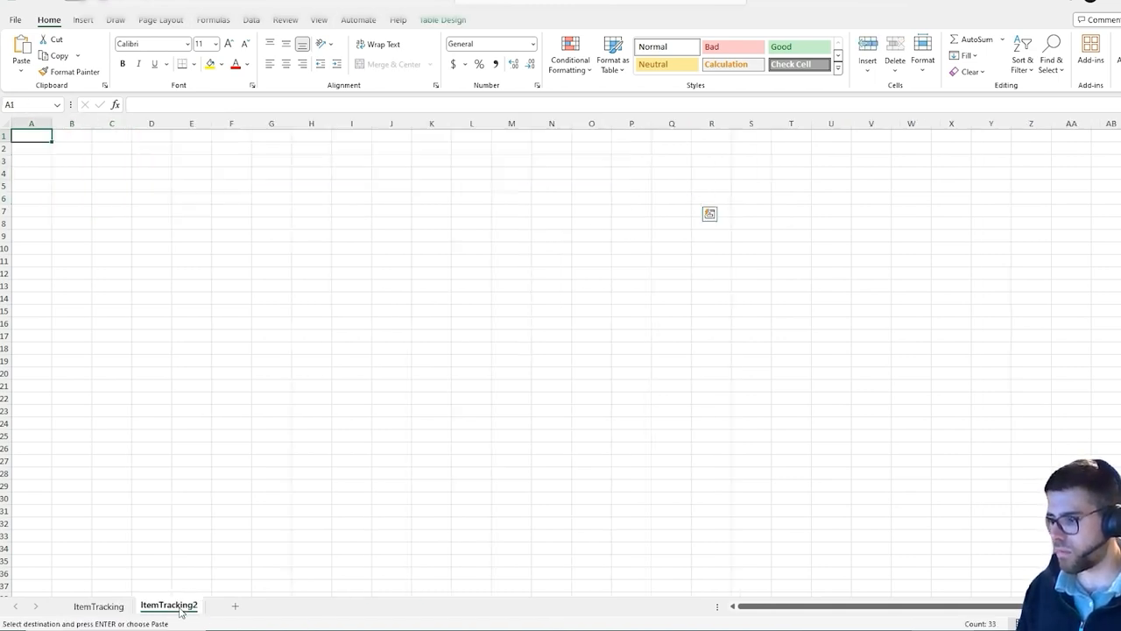
pyautogui.click(76, 135)
pyautogui.hotkey('ctrl', 'v')
pyautogui.click(155, 171)
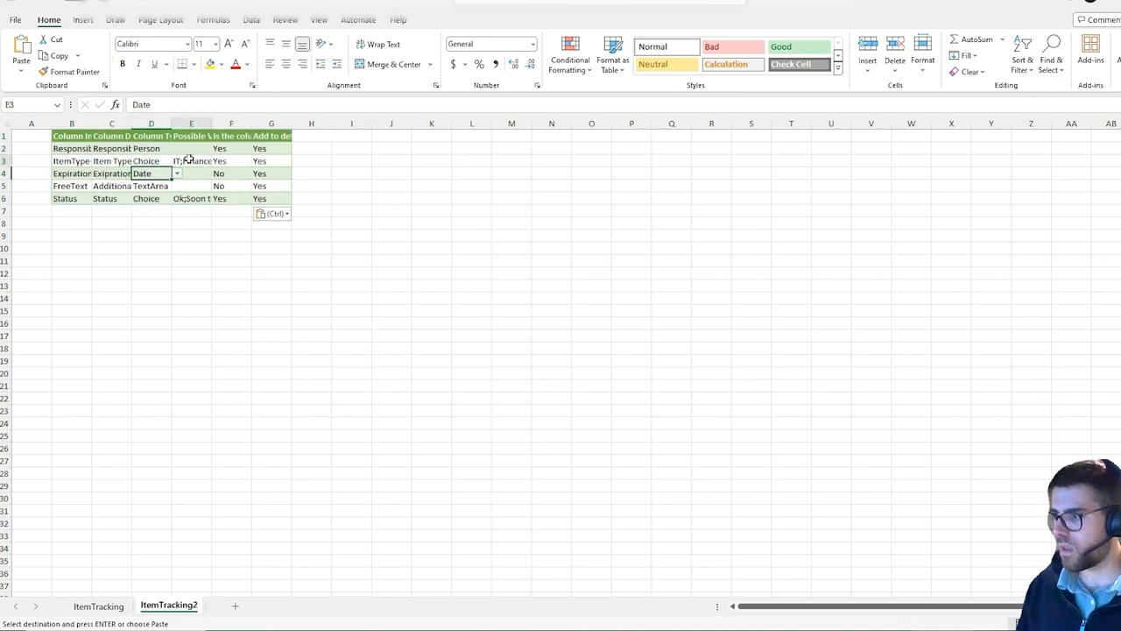
# Autofit columns B to G on ItemTracking2 and select the Column Internal Name header cell
pyautogui.click(184, 161)
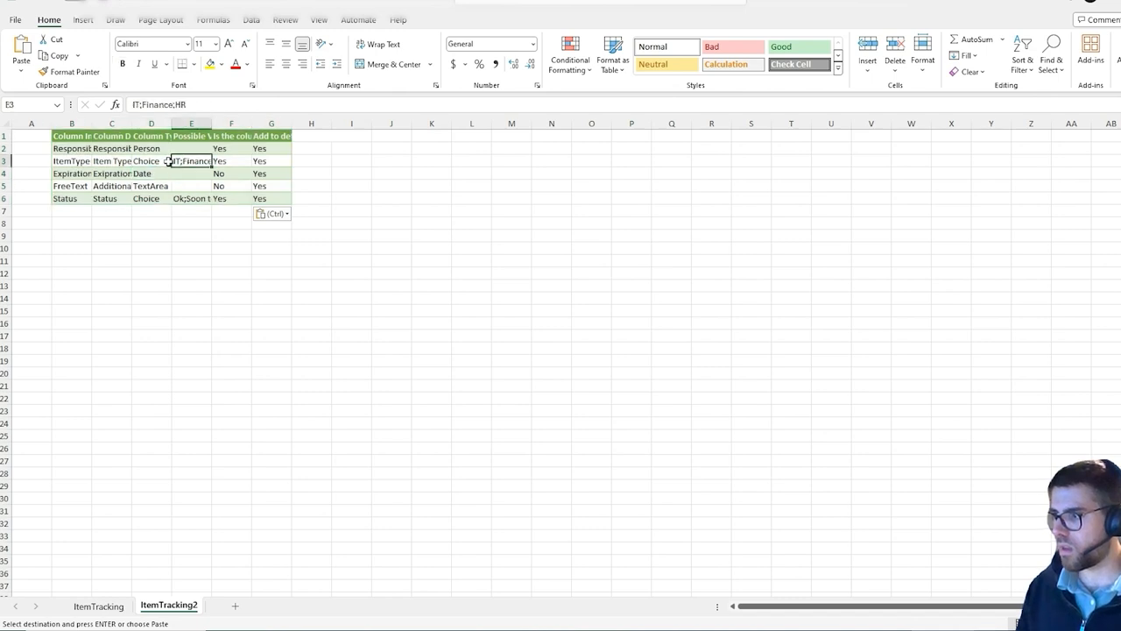
pyautogui.doubleClick(95, 123)
pyautogui.doubleClick(185, 124)
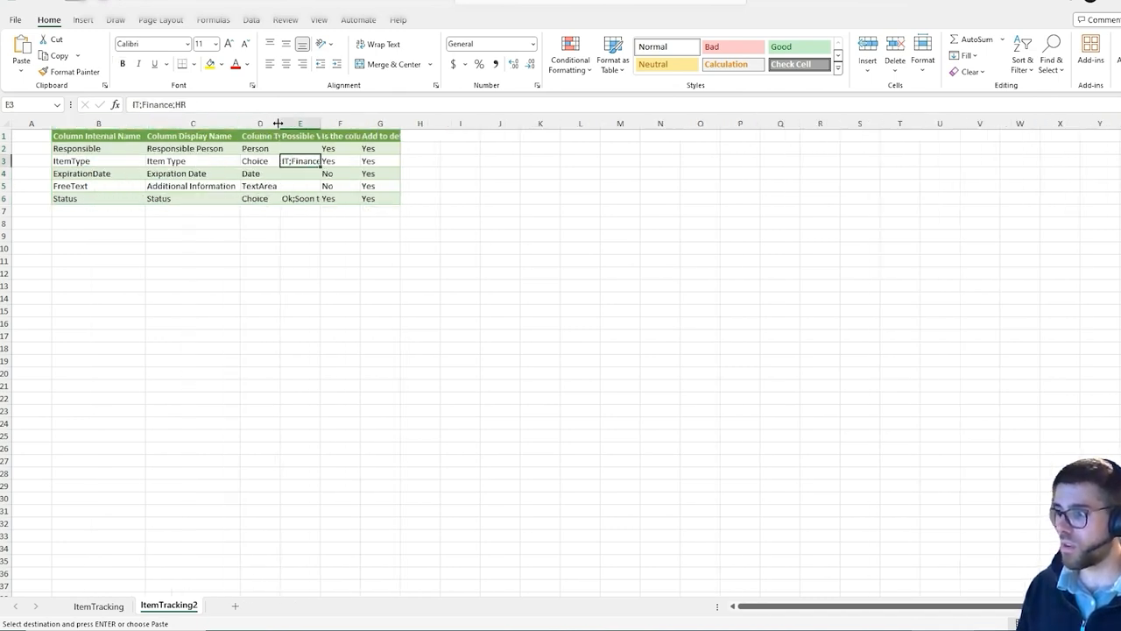
pyautogui.doubleClick(280, 123)
pyautogui.doubleClick(335, 123)
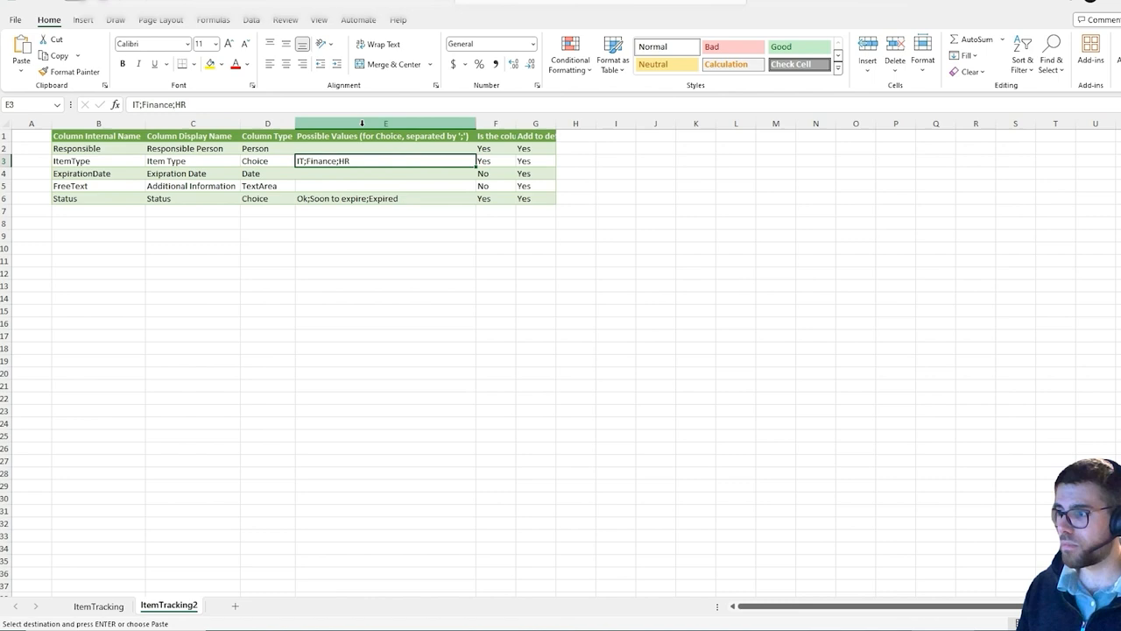
pyautogui.doubleClick(516, 123)
pyautogui.doubleClick(614, 123)
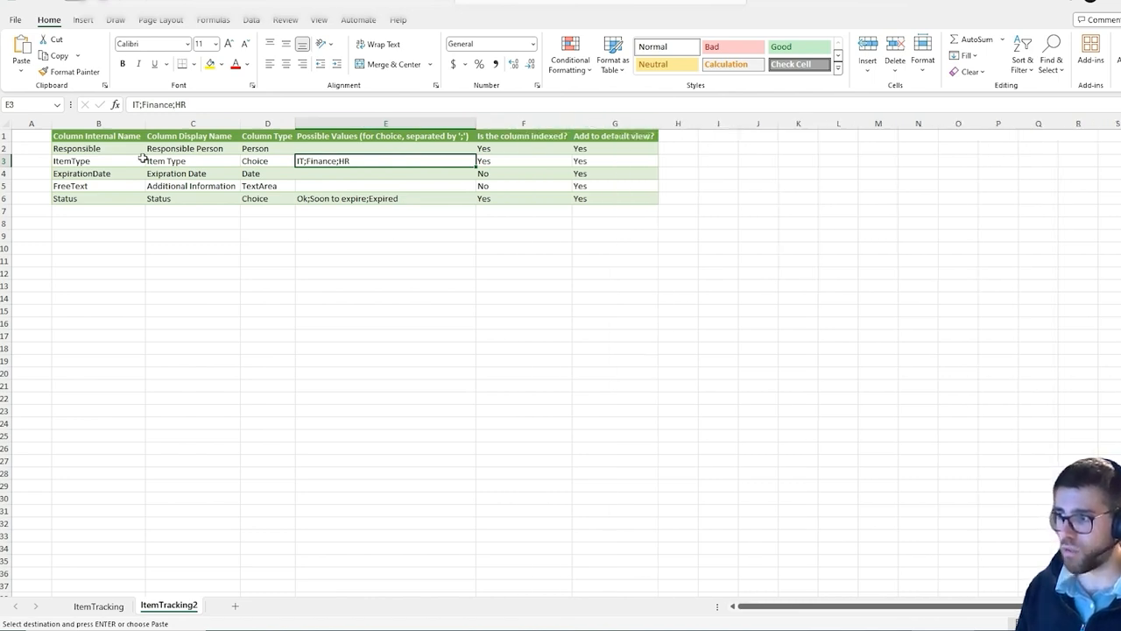
pyautogui.click(142, 138)
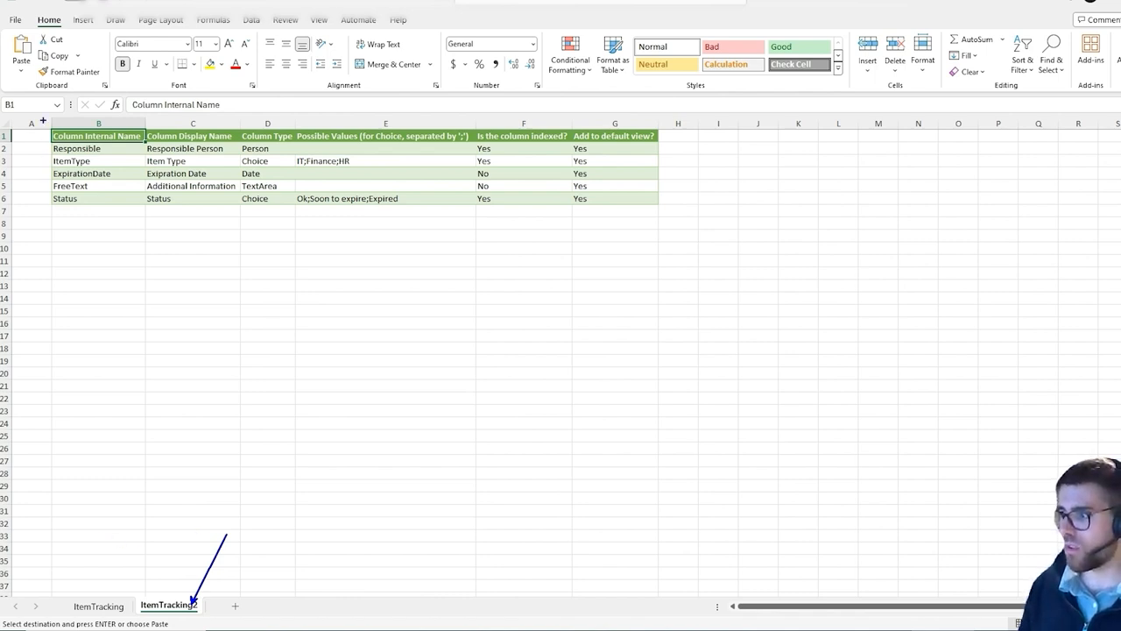
pyautogui.moveTo(32, 123); pyautogui.dragTo(143, 223)
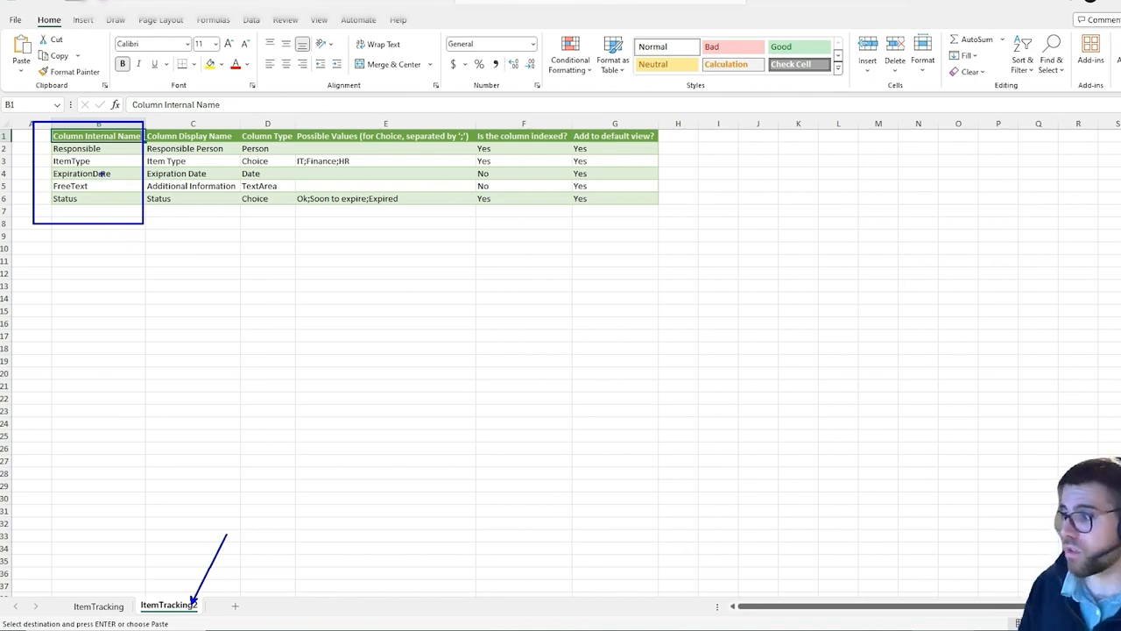
pyautogui.moveTo(120, 161)
pyautogui.mouseDown()
pyautogui.moveTo(133, 162)
pyautogui.moveTo(123, 173)
pyautogui.mouseUp()
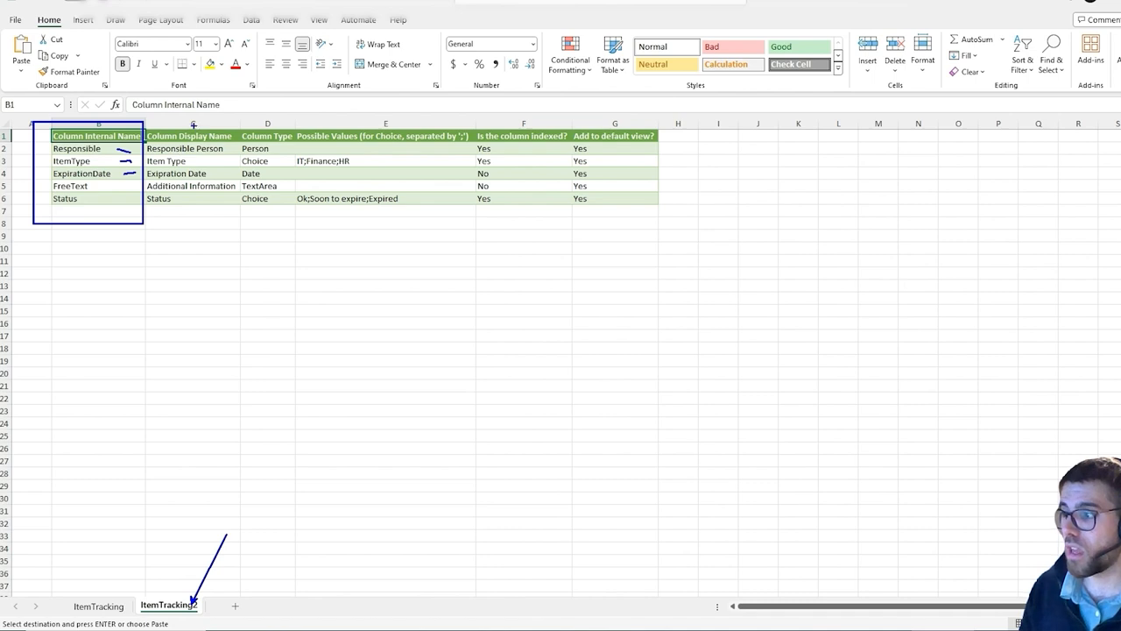
pyautogui.moveTo(198, 124)
pyautogui.mouseDown()
pyautogui.moveTo(175, 128)
pyautogui.moveTo(240, 133)
pyautogui.moveTo(233, 120)
pyautogui.mouseUp()
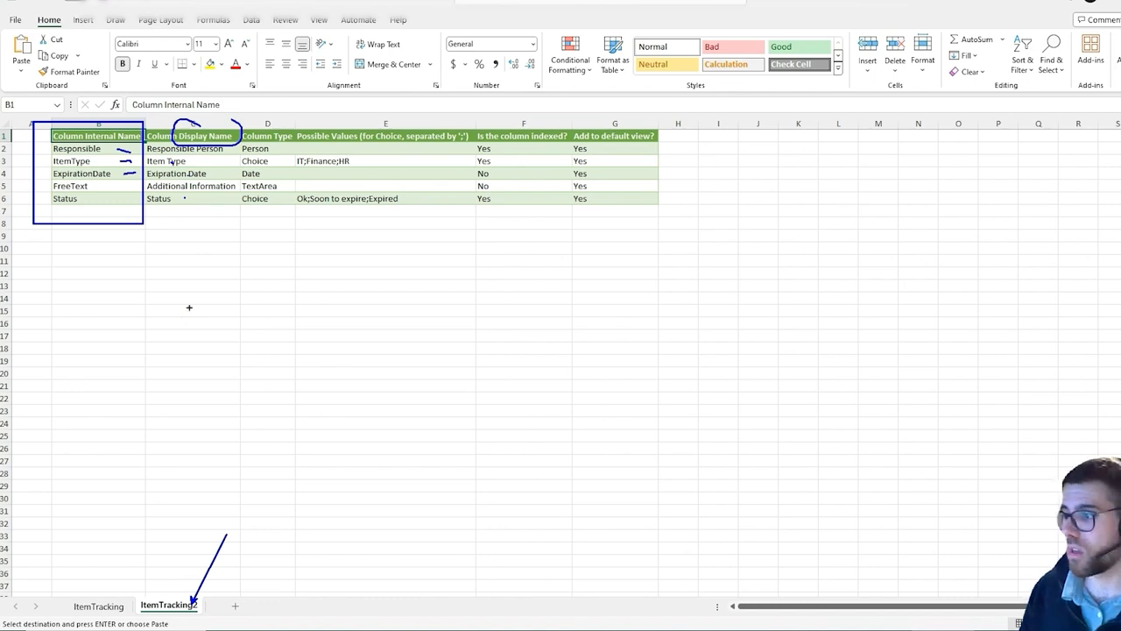
# Inspect the Column Type dropdown options for the Responsible row on ItemTracking2
pyautogui.press('Escape')
pyautogui.click(267, 147)
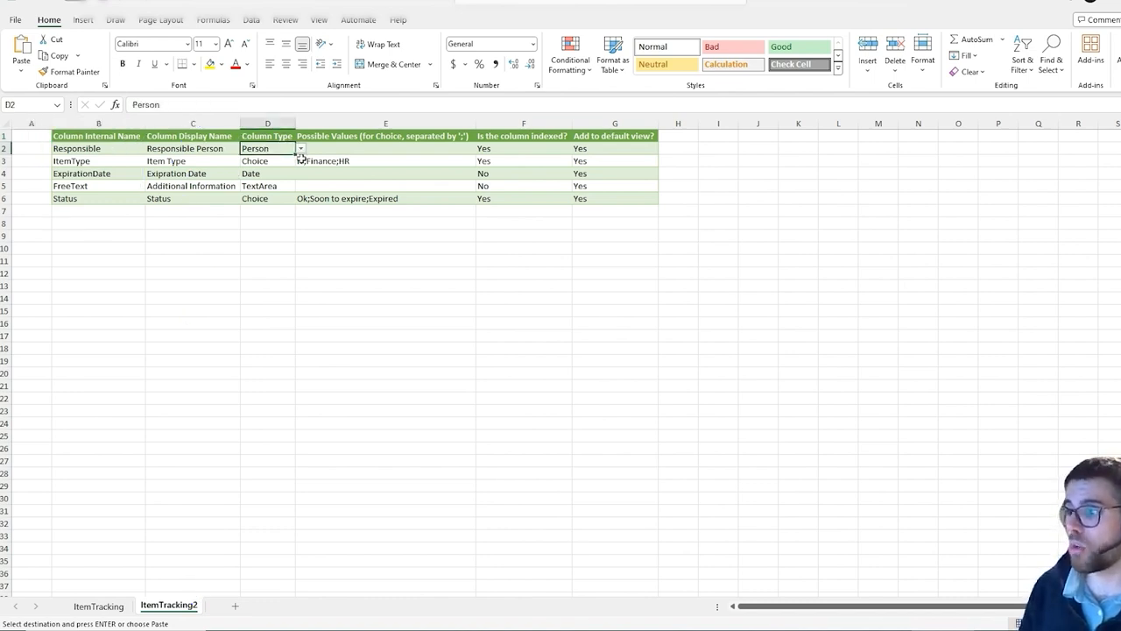
pyautogui.click(300, 149)
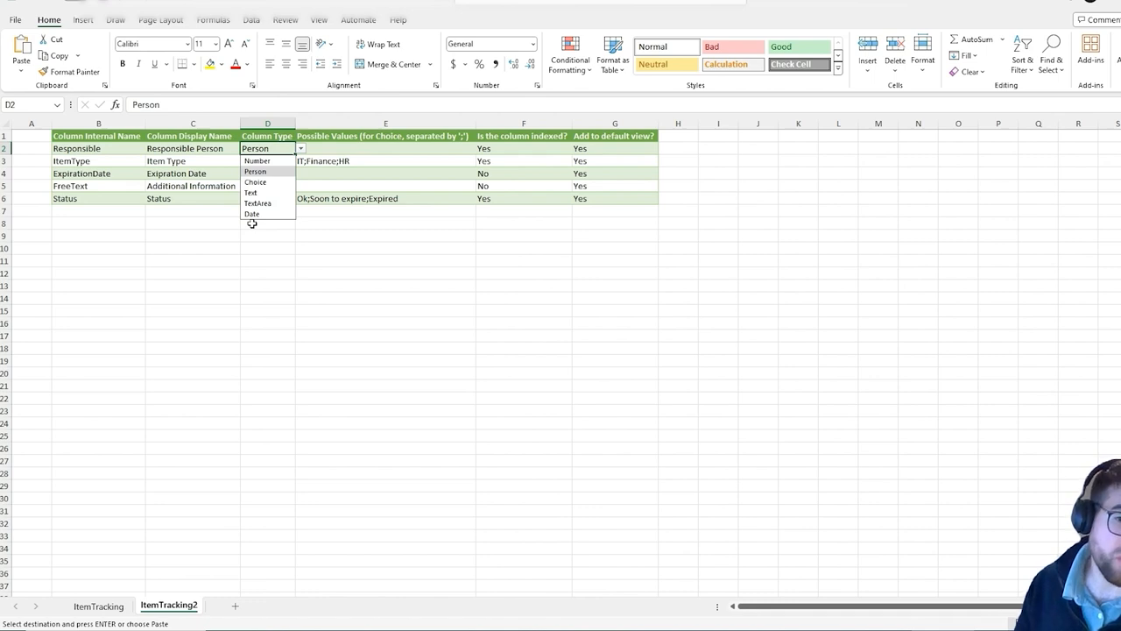
pyautogui.click(211, 615)
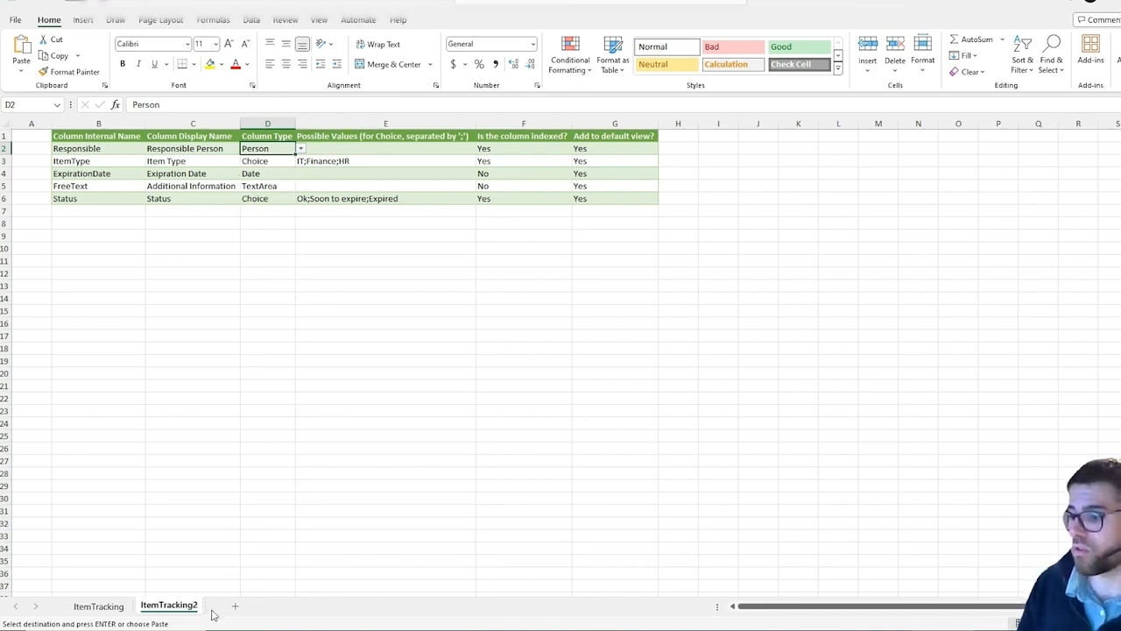
# Unhide the DataValidation sheet, review its DataType and indexed-value lists, and return to ItemTracking2
pyautogui.rightClick(193, 604)
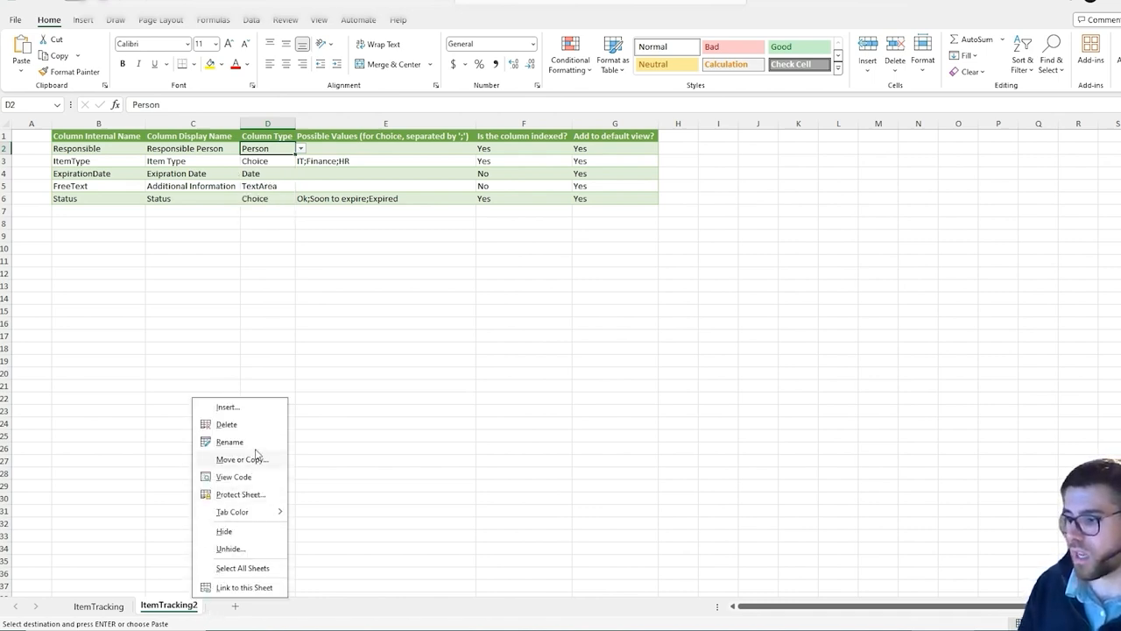
pyautogui.click(254, 547)
pyautogui.click(273, 587)
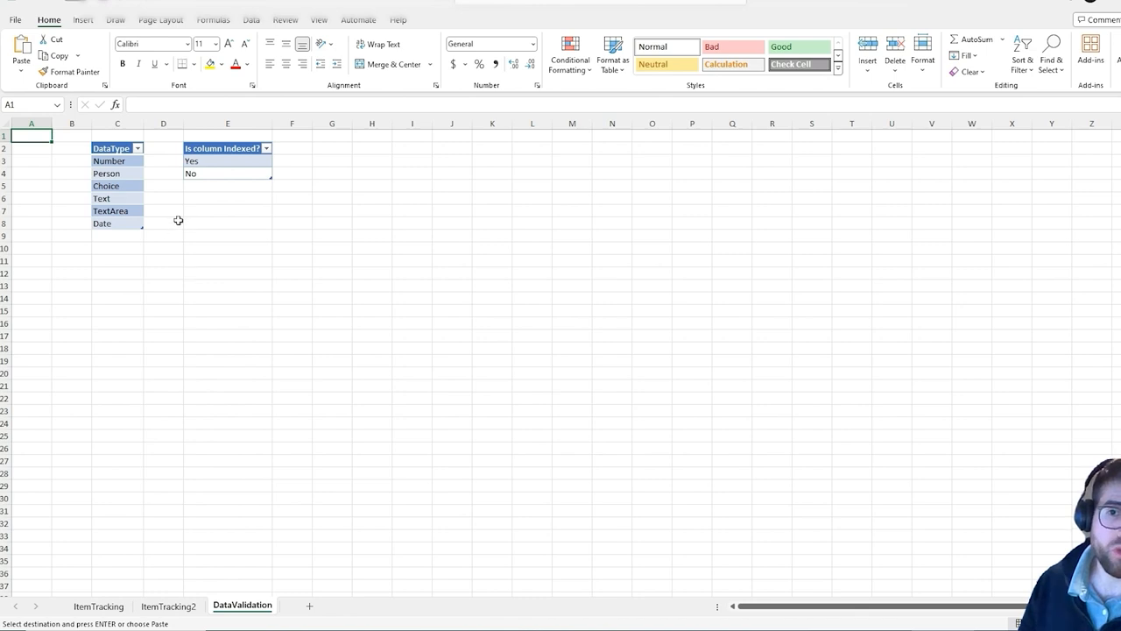
pyautogui.moveTo(120, 165); pyautogui.dragTo(115, 178)
pyautogui.click(42, 138)
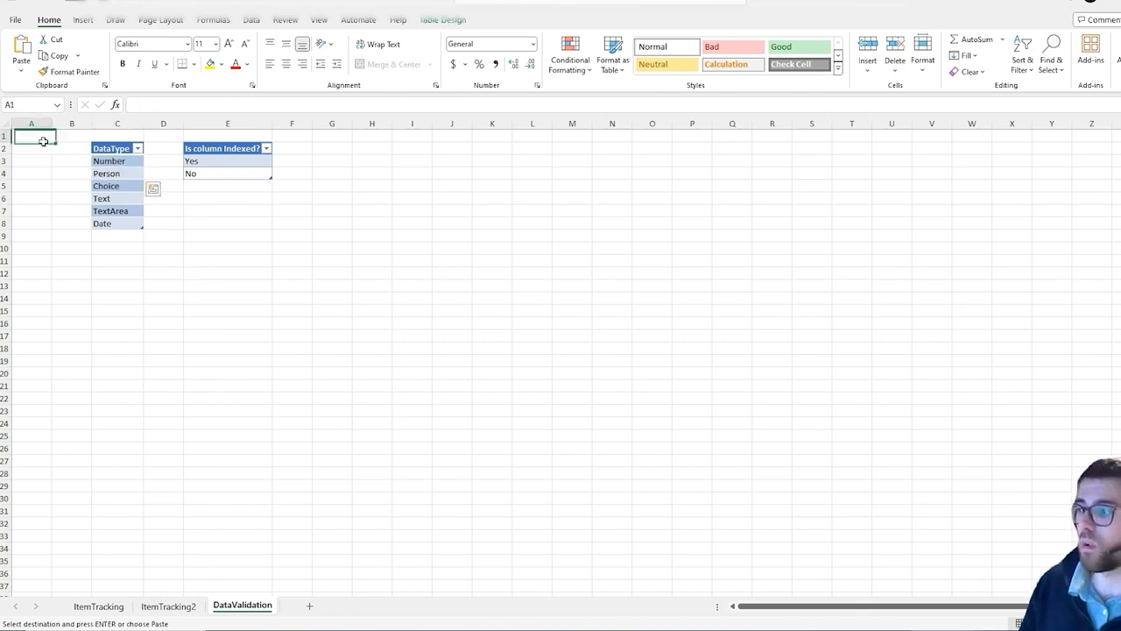
pyautogui.click(168, 606)
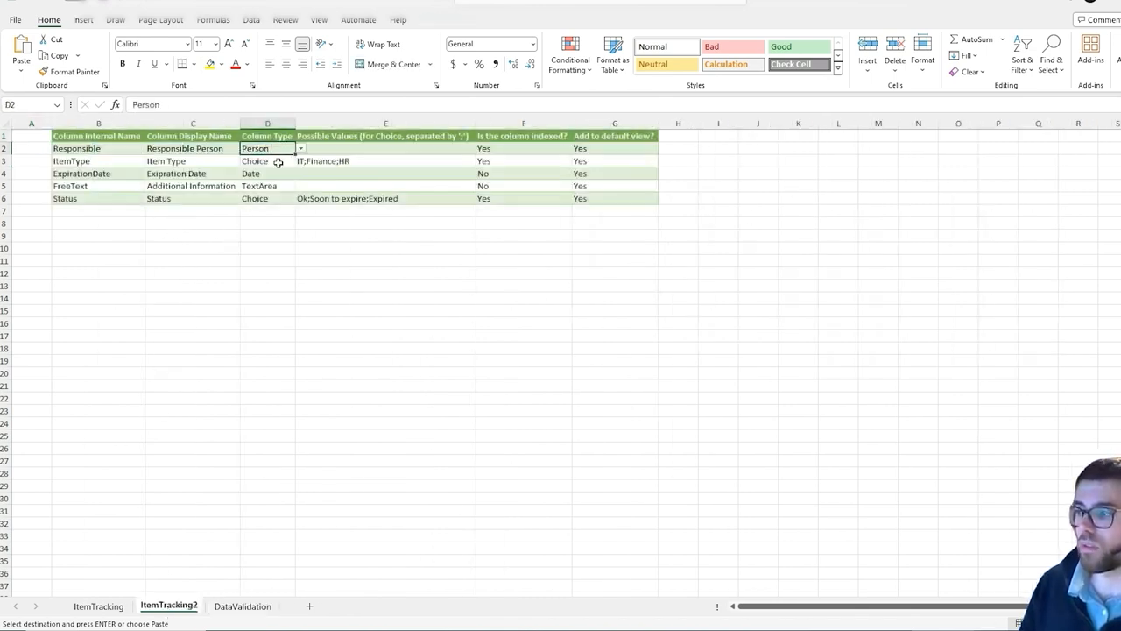
# Inspect the dropdown choices in the Column Type, indexed and default view columns on ItemTracking2
pyautogui.click(301, 149)
pyautogui.click(324, 175)
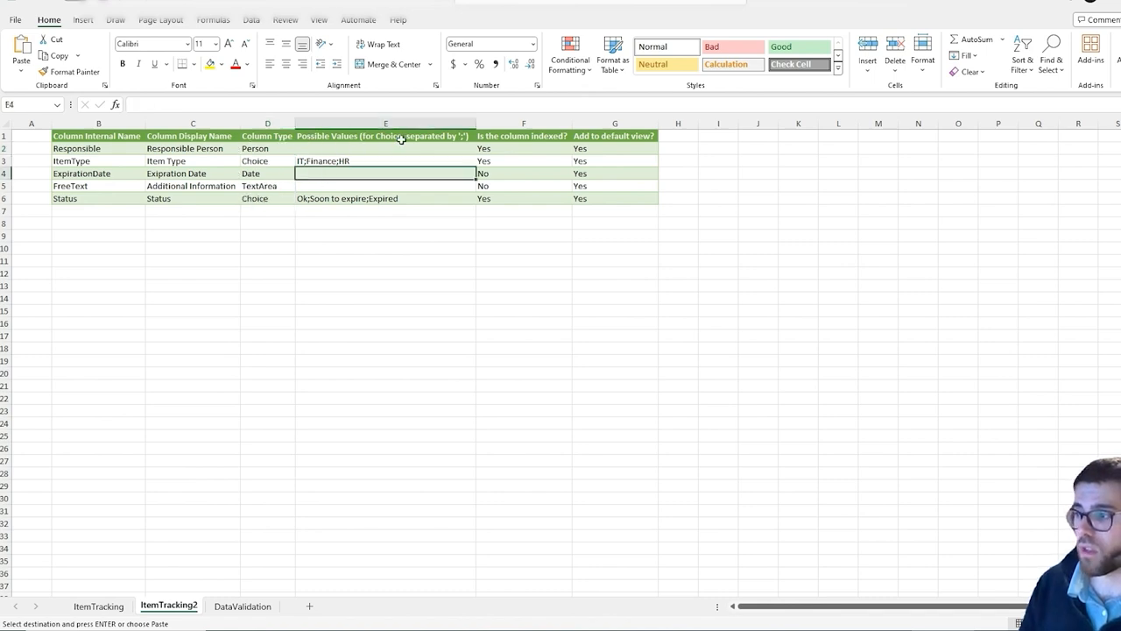
pyautogui.click(293, 161)
pyautogui.click(342, 161)
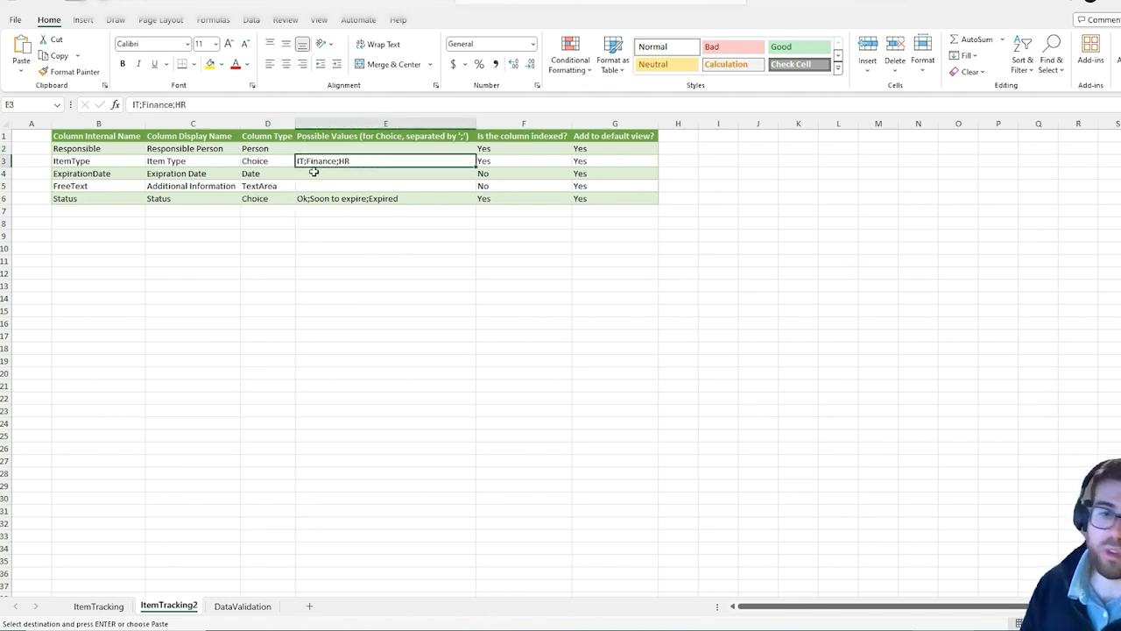
pyautogui.click(493, 161)
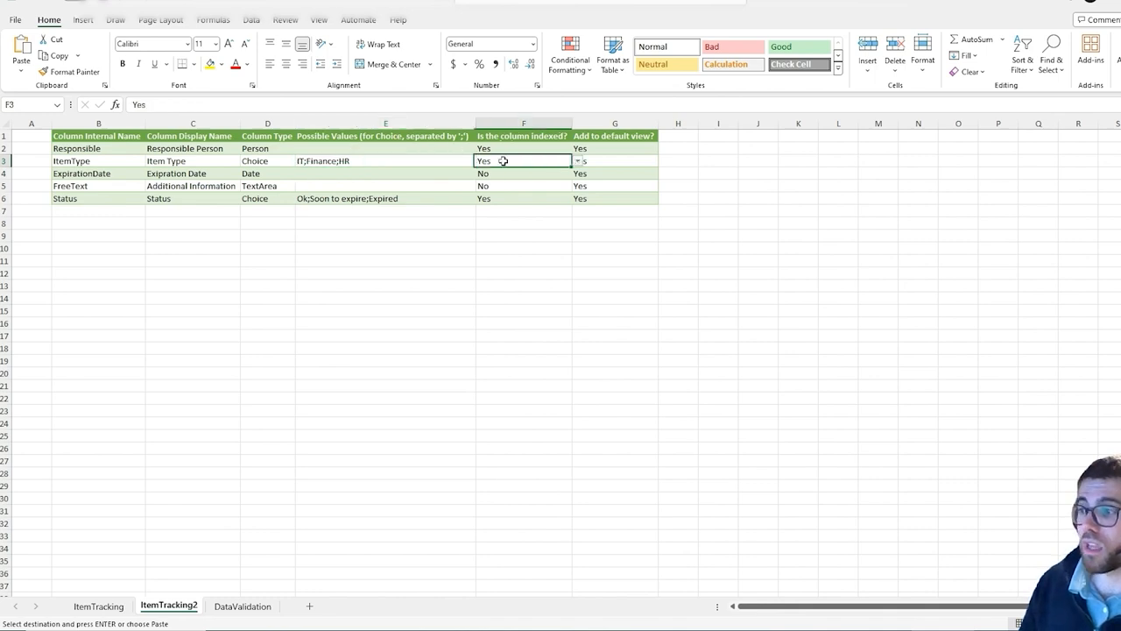
pyautogui.click(577, 161)
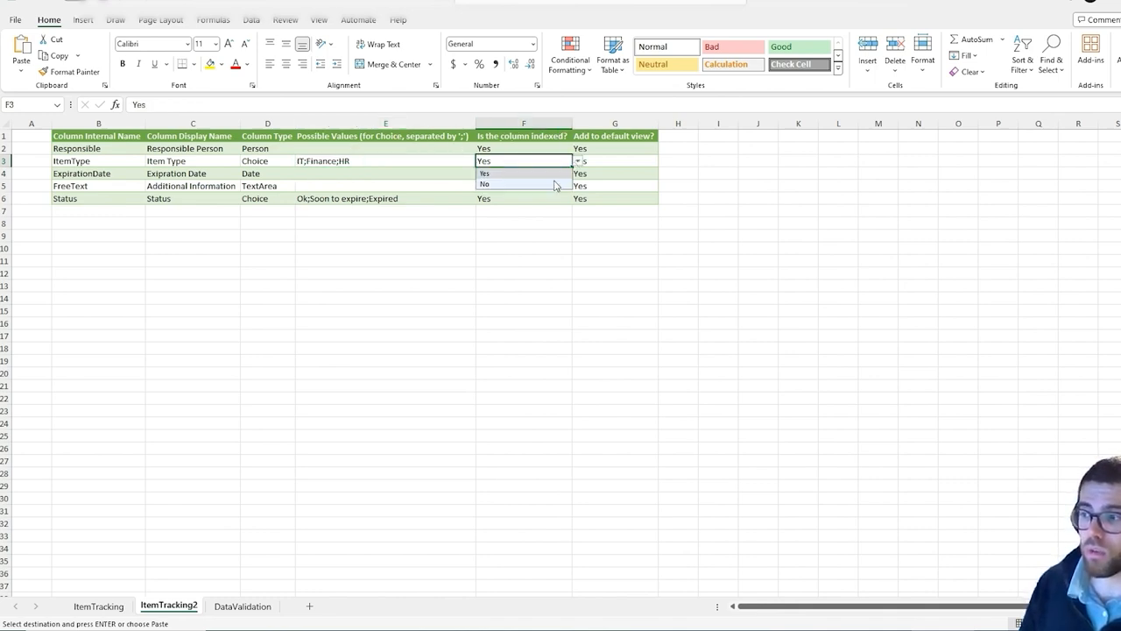
pyautogui.click(608, 163)
pyautogui.click(664, 164)
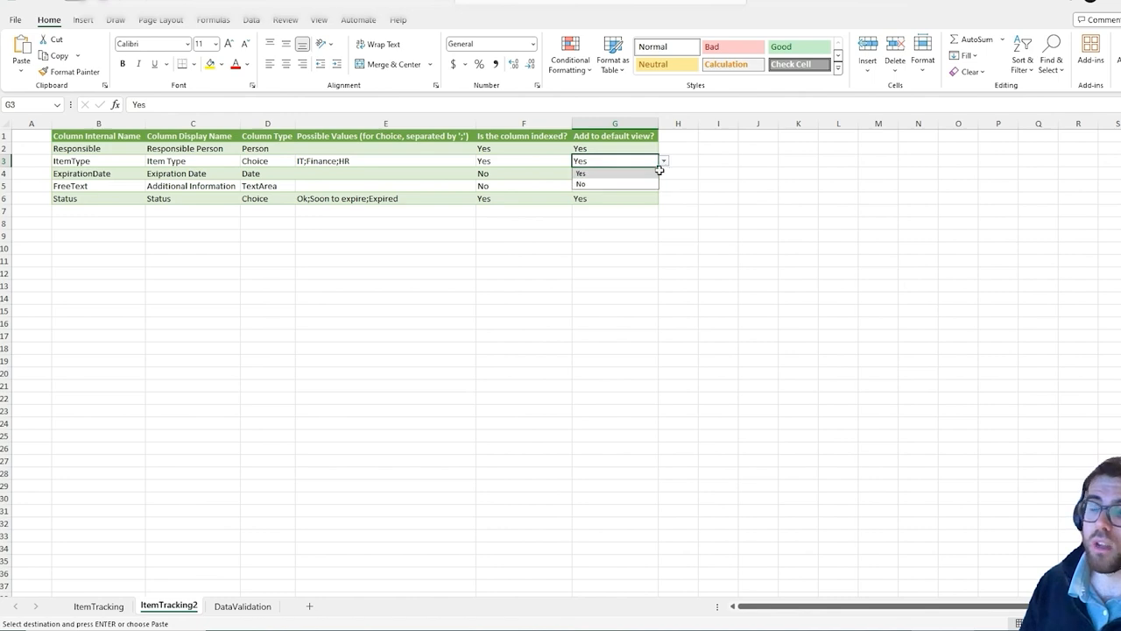
pyautogui.click(387, 255)
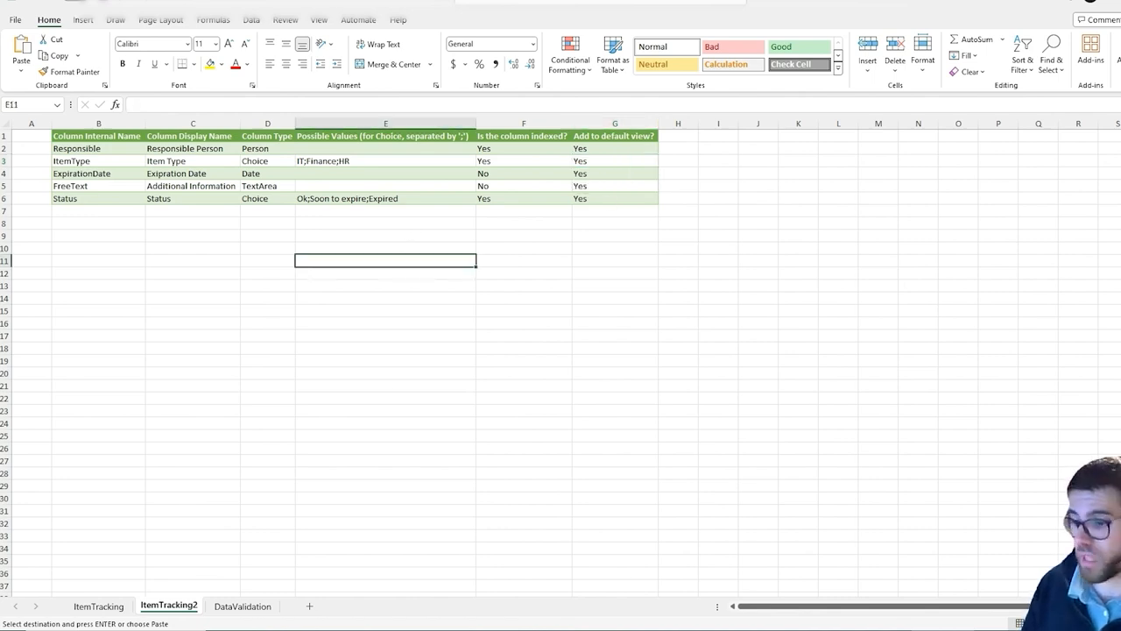
# Review the Import-SPOLists.ps1 script's column-creation switch, default view logic and main worksheet loop
pyautogui.click(415, 629)
pyautogui.scroll(3, 448, 429)
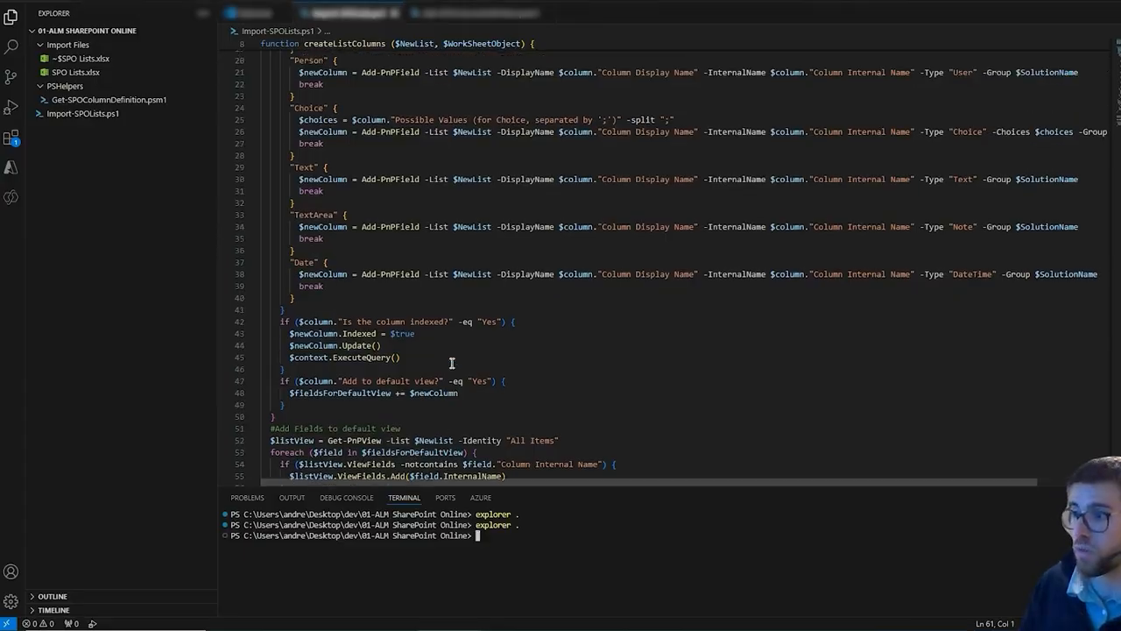
pyautogui.scroll(-7, 351, 295)
pyautogui.scroll(-4, 351, 295)
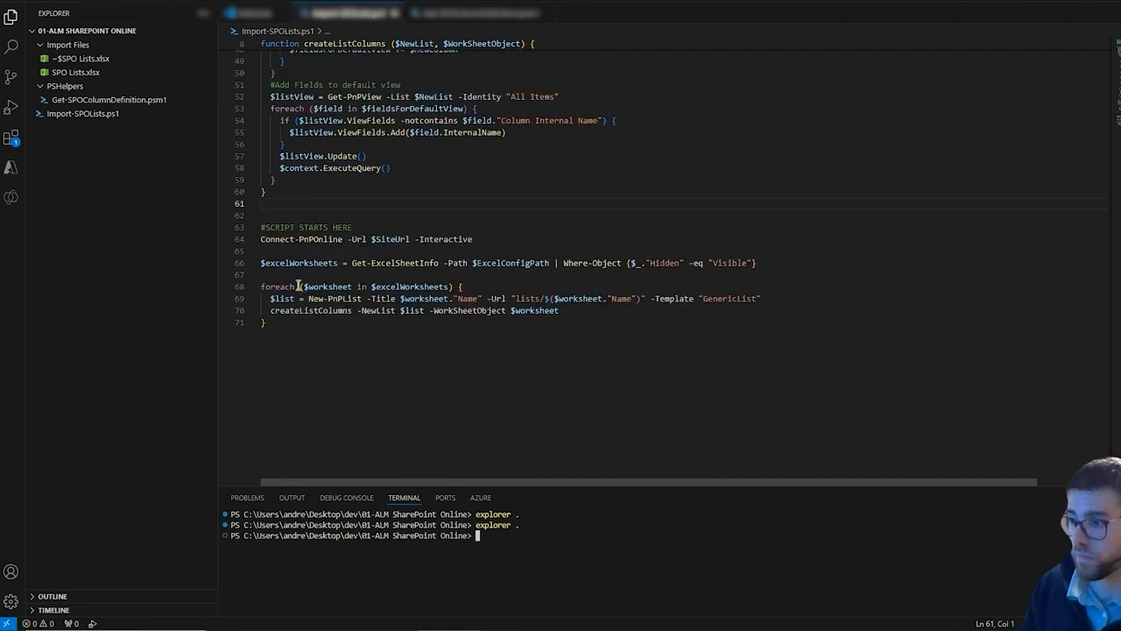
pyautogui.moveTo(275, 218); pyautogui.dragTo(483, 390)
pyautogui.click(341, 321)
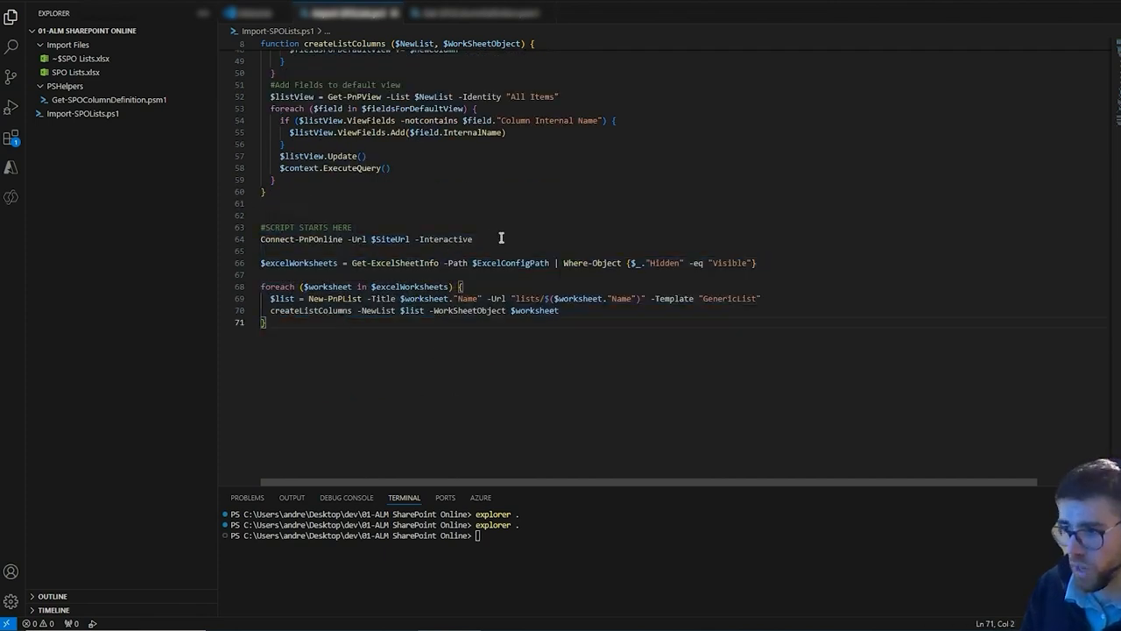
pyautogui.moveTo(474, 238); pyautogui.dragTo(246, 244)
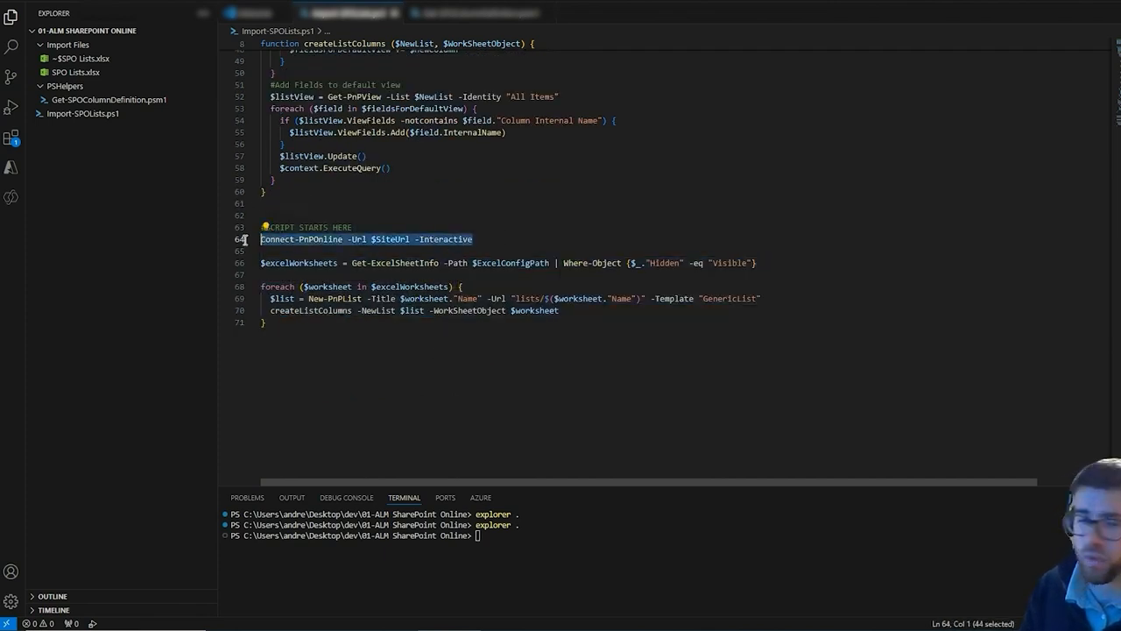
pyautogui.doubleClick(457, 263)
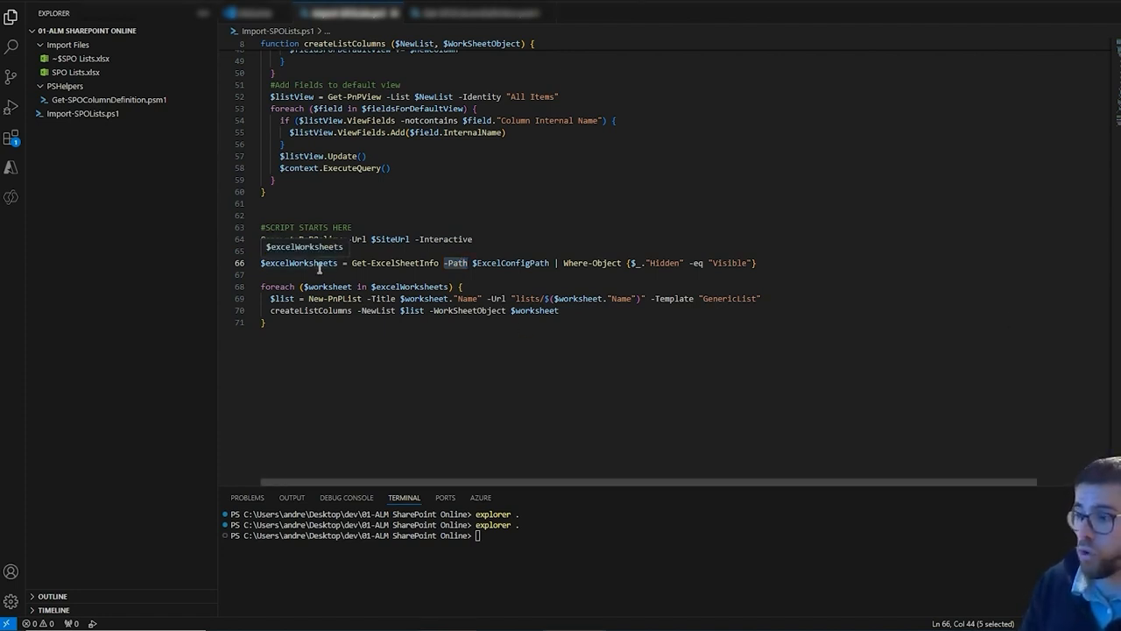
pyautogui.tripleClick(316, 300)
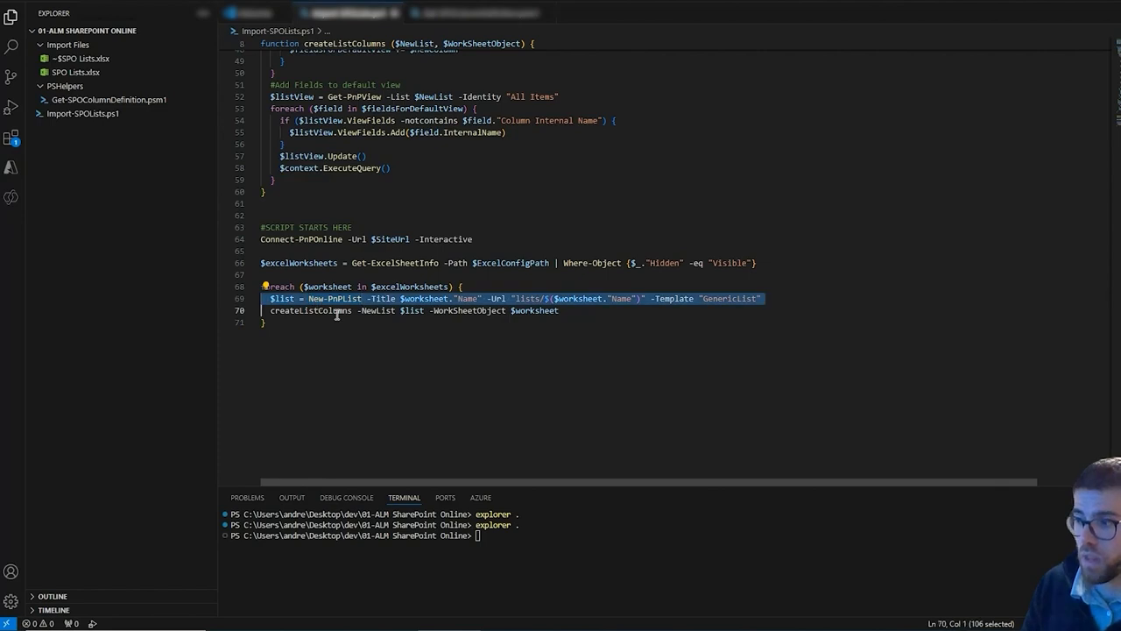
pyautogui.tripleClick(343, 312)
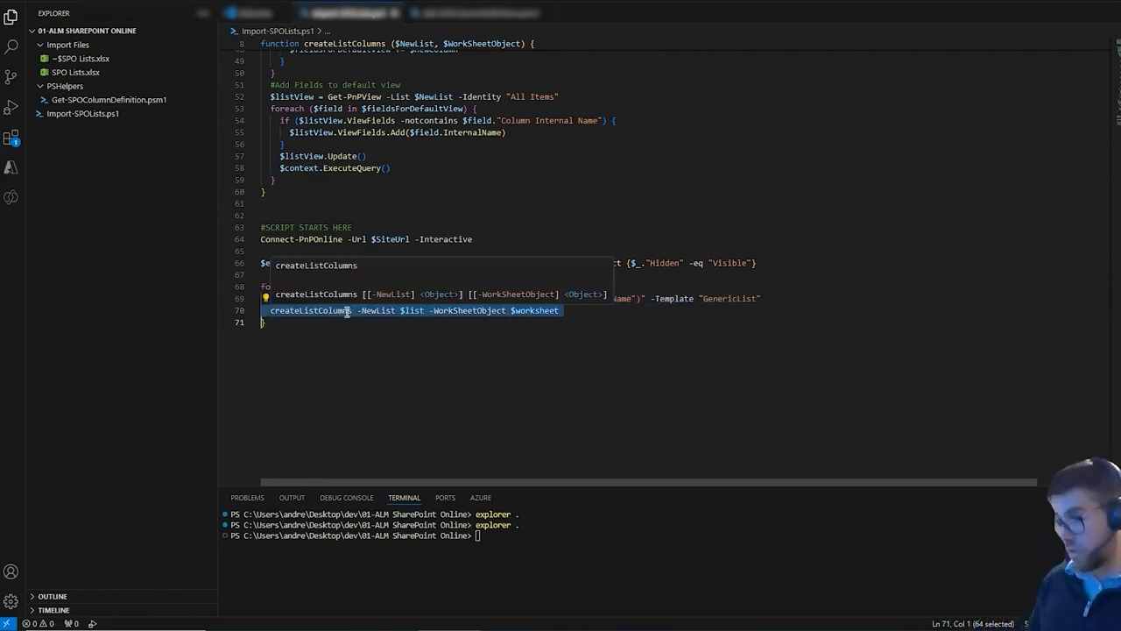
pyautogui.click(462, 215)
pyautogui.scroll(10, 420, 219)
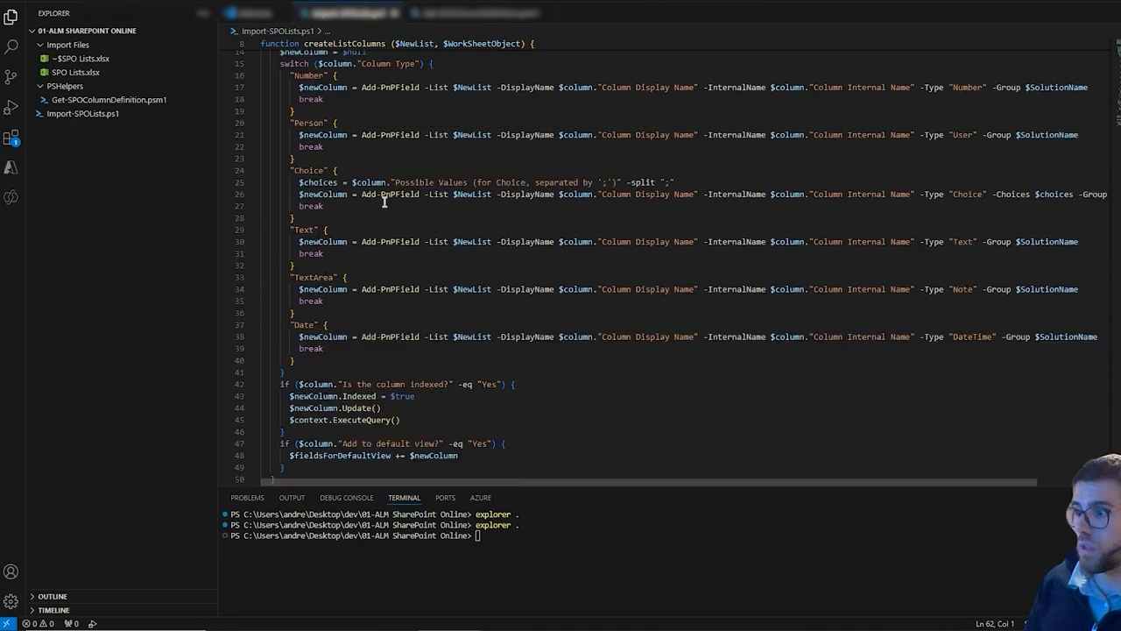
pyautogui.scroll(2, 385, 202)
pyautogui.moveTo(272, 138); pyautogui.dragTo(392, 302)
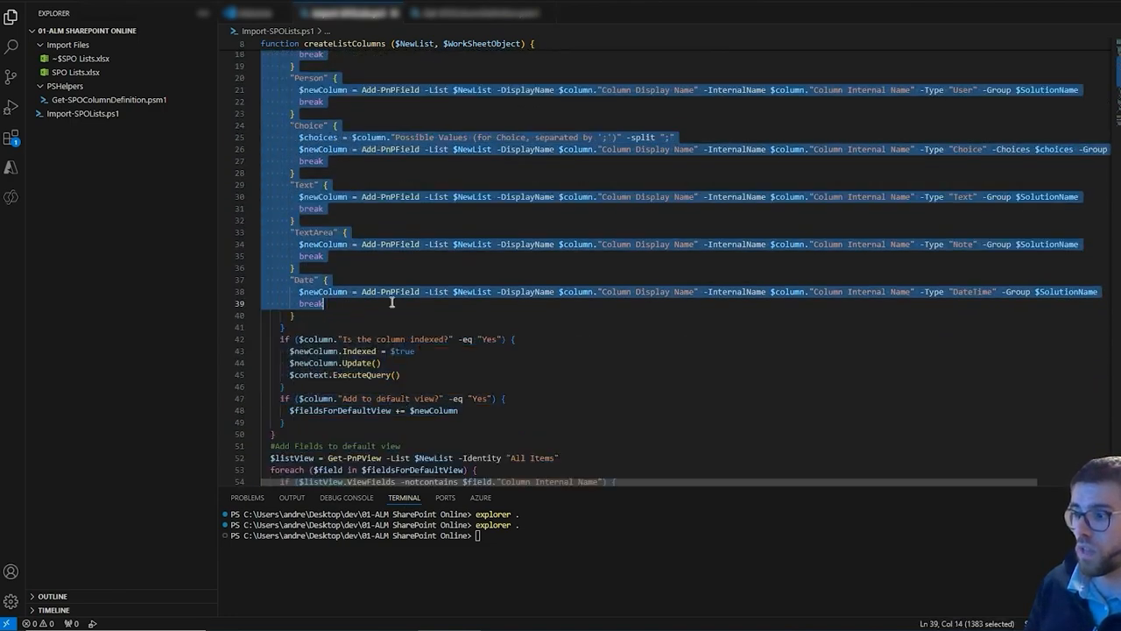
pyautogui.scroll(2, 388, 307)
pyautogui.click(331, 187)
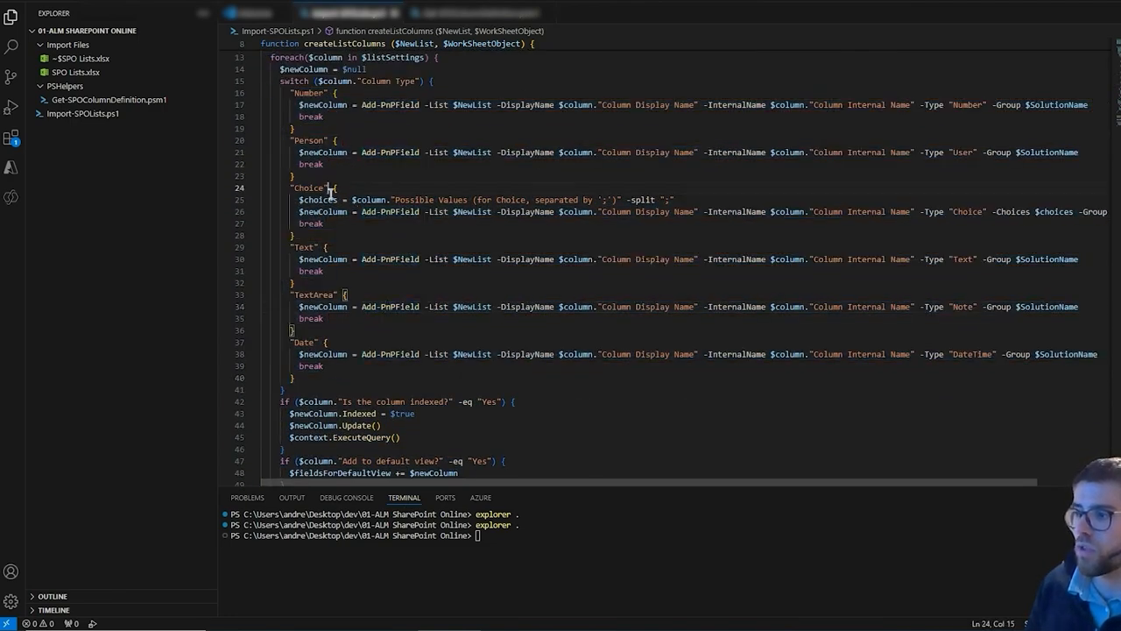
pyautogui.doubleClick(311, 140)
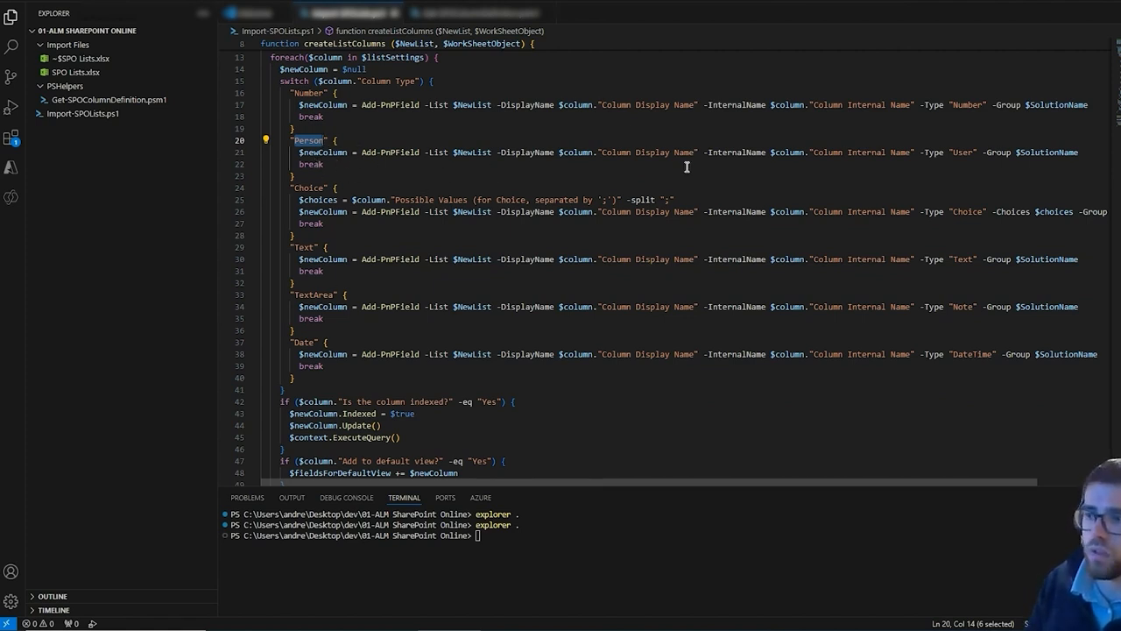
pyautogui.scroll(1, 432, 252)
pyautogui.scroll(-2, 421, 280)
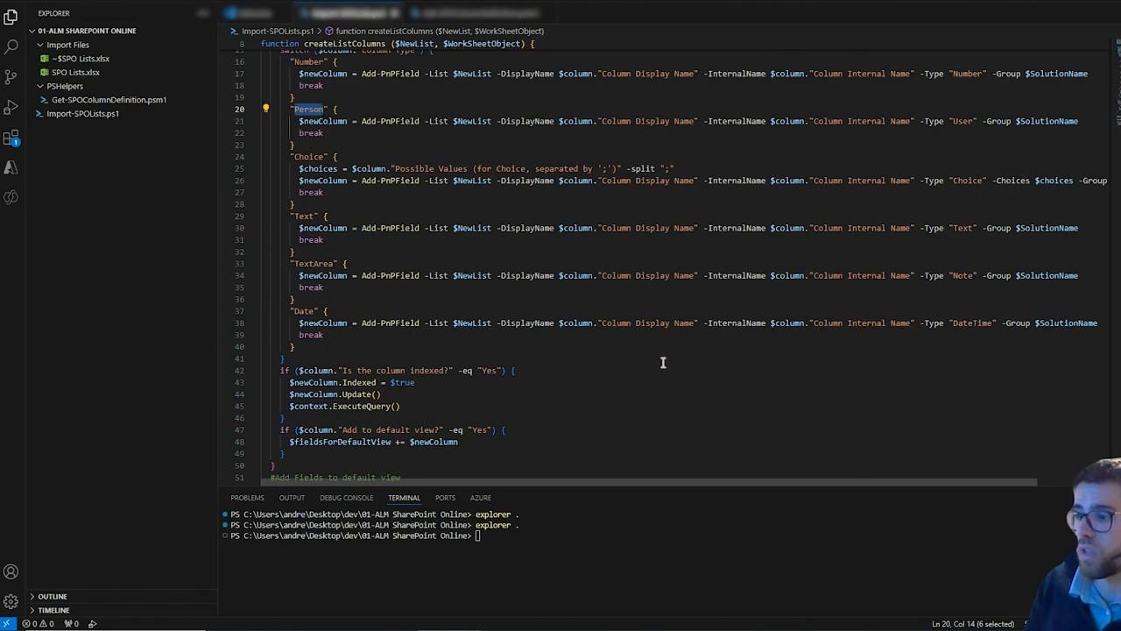
pyautogui.scroll(-10, 661, 360)
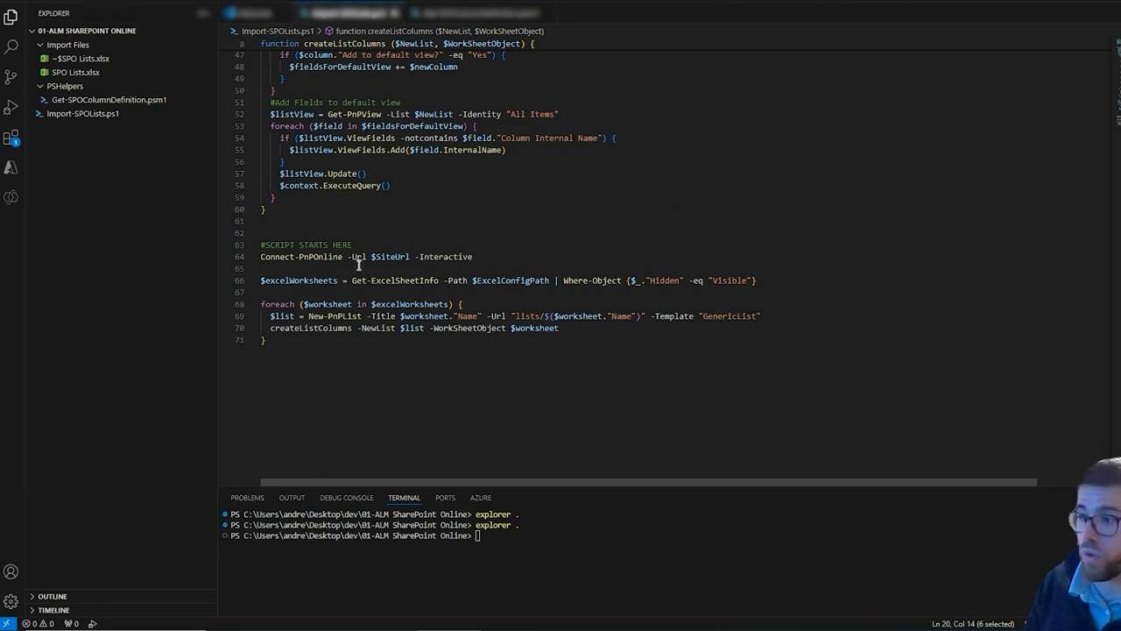
pyautogui.click(306, 257)
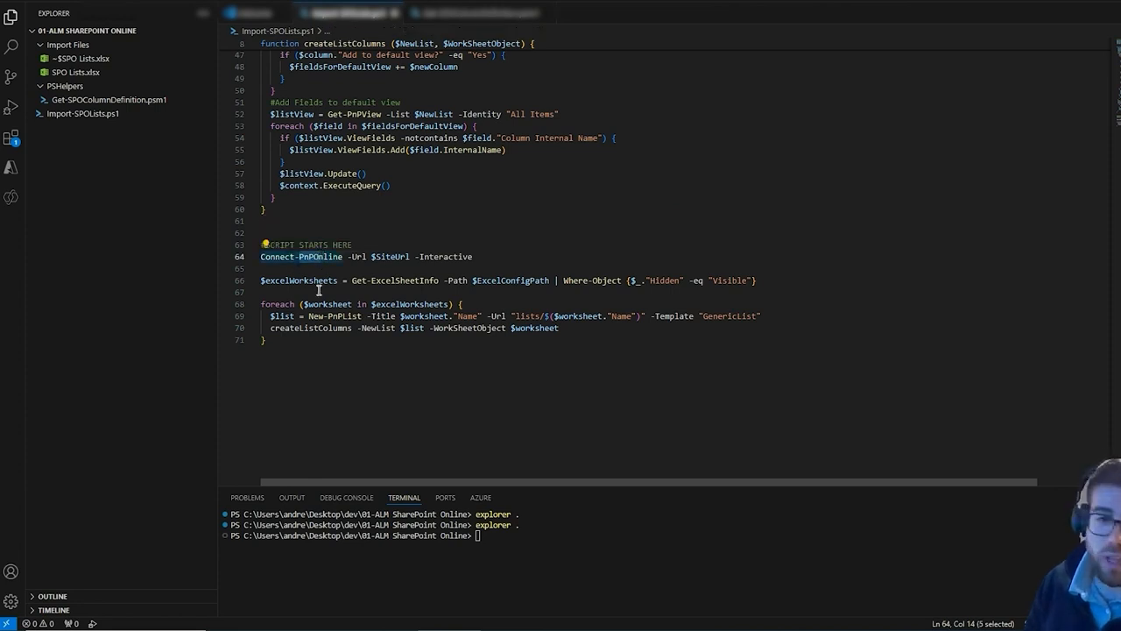
pyautogui.click(317, 280)
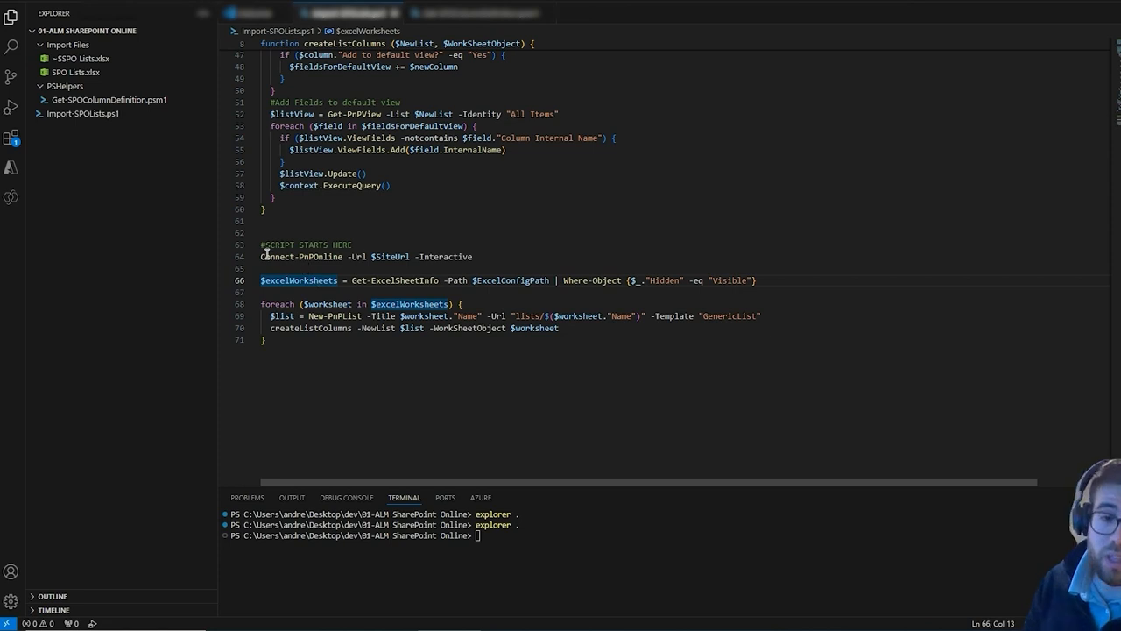
pyautogui.click(323, 304)
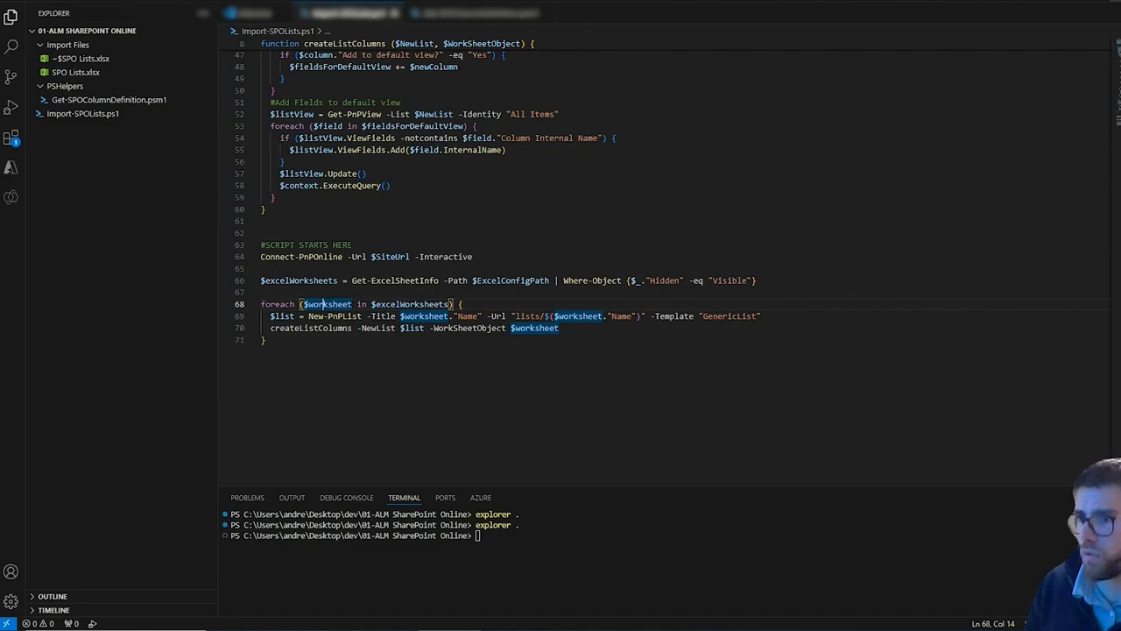
# Run the .\Import-SPOLists.ps1 script in the terminal
pyautogui.hotkey('alt', 'Tab')
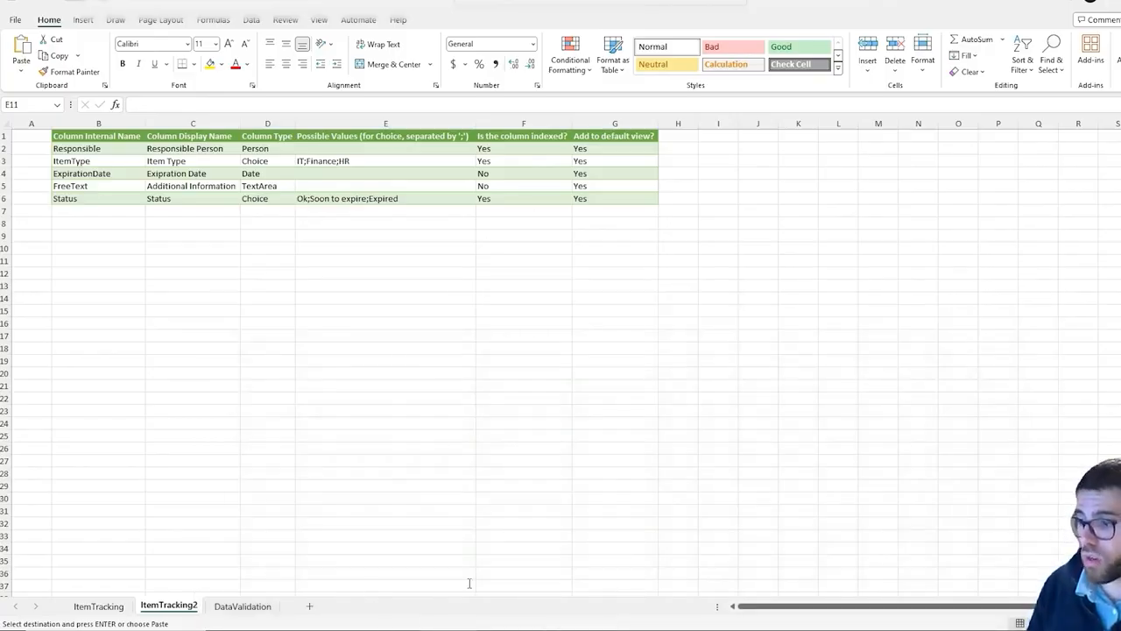
pyautogui.hotkey('alt', 'Tab')
pyautogui.write('.\\Import-SPOLists.ps1')
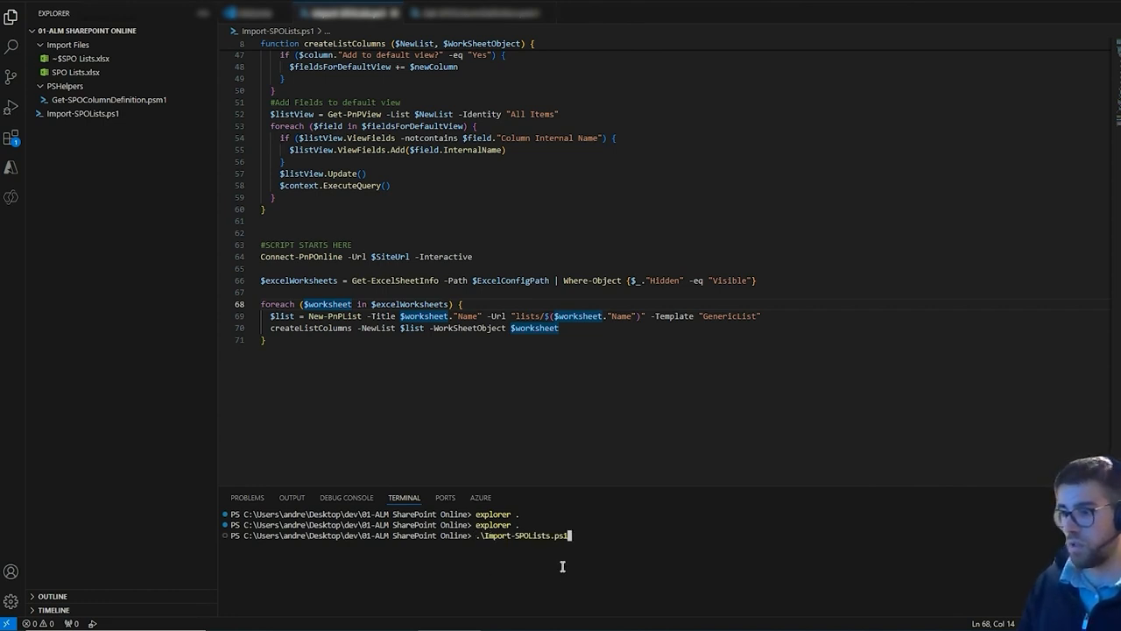
pyautogui.hotkey('alt', 'Tab')
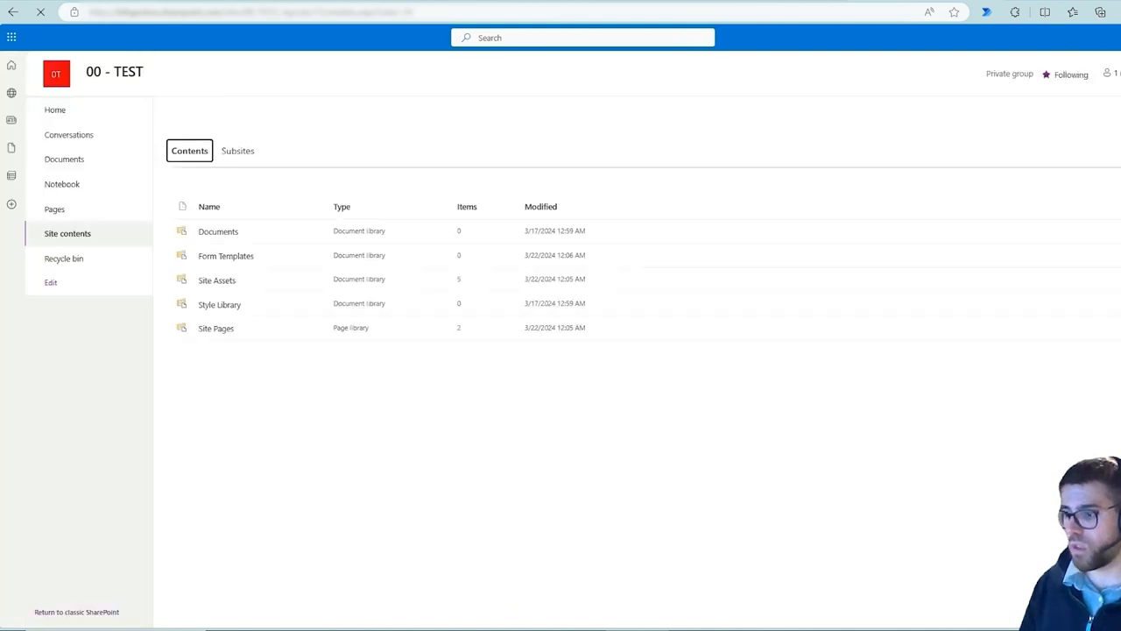
pyautogui.hotkey('alt', 'Tab')
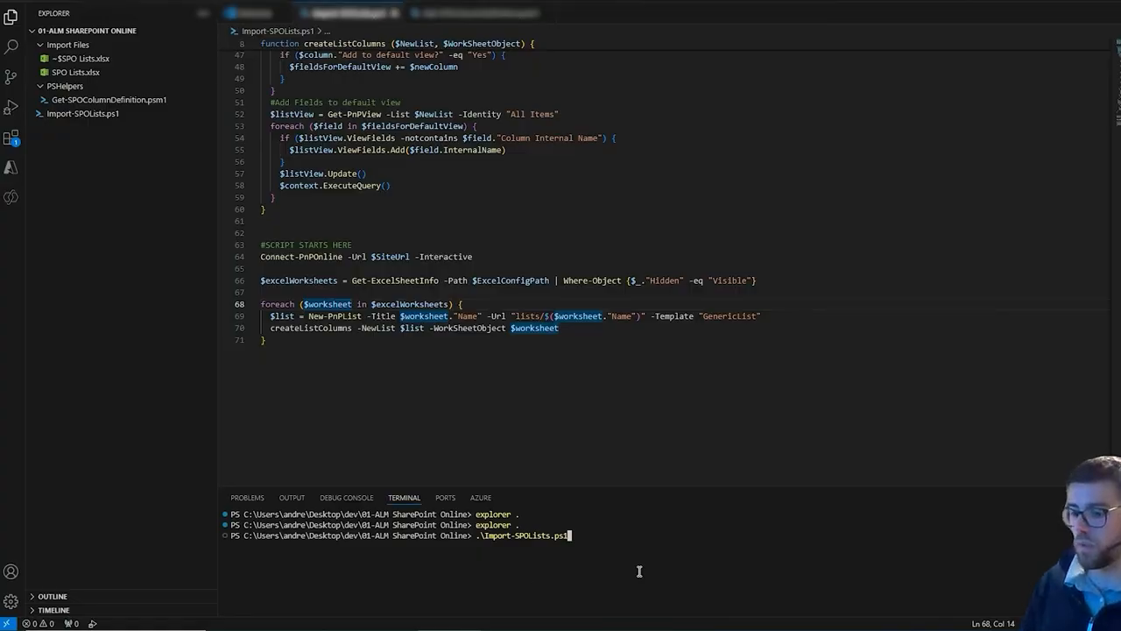
pyautogui.press('Return')
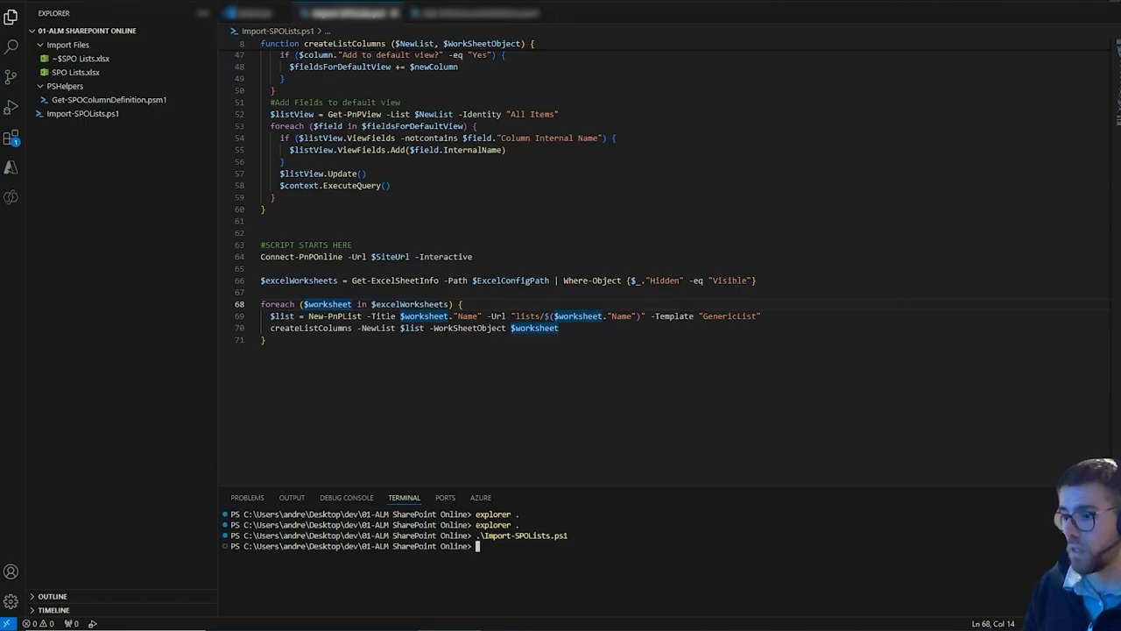
# Refresh the TEST site contents in the browser and open the ItemTracking list
pyautogui.click(1080, 9)
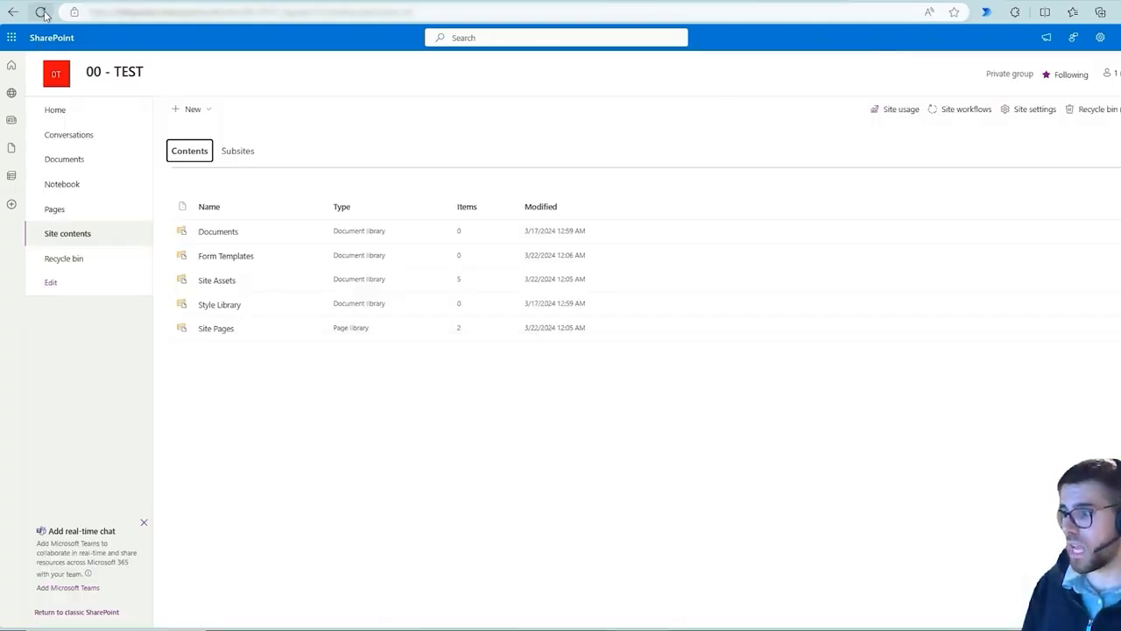
pyautogui.click(41, 12)
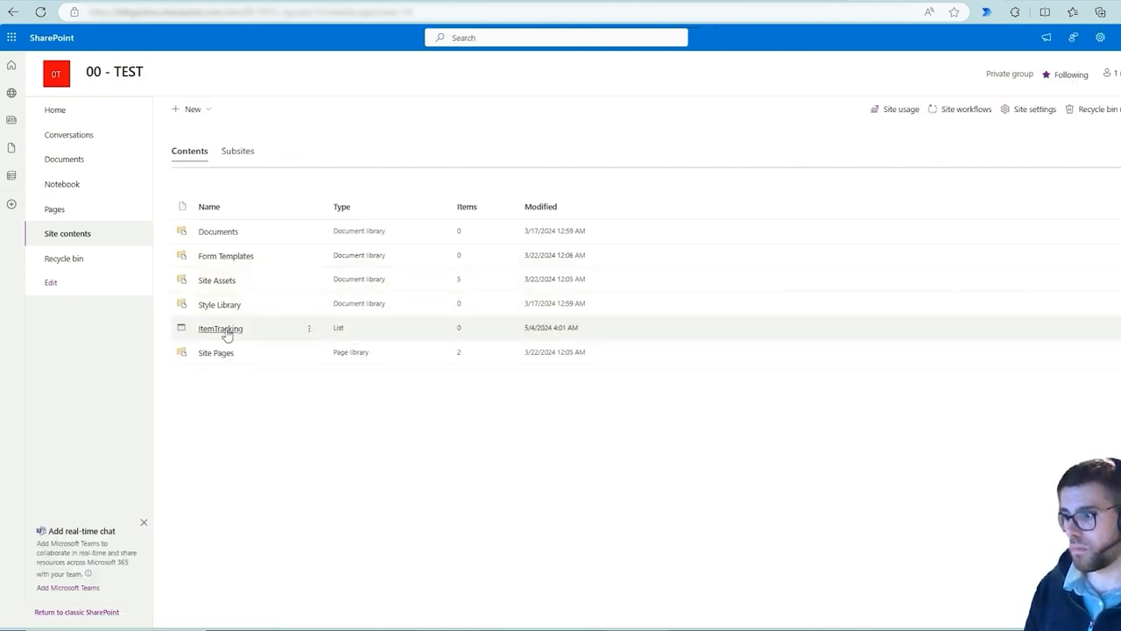
pyautogui.click(224, 329)
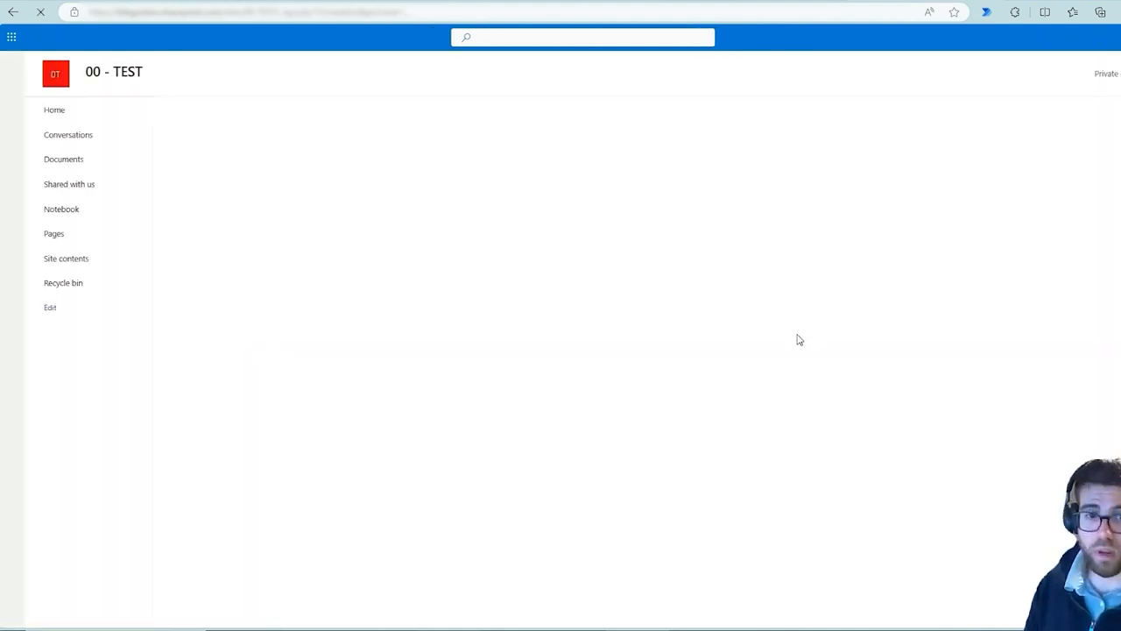